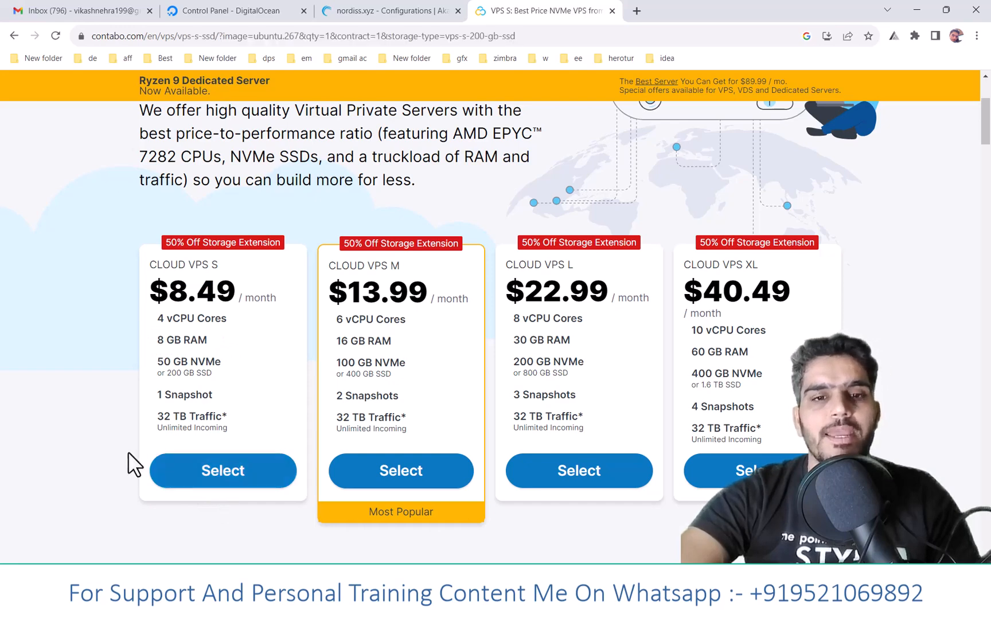
- Examine the available term lengths and the region prices for the Cloud VPS S plan
scroll(142, 467, down, 4)
scroll(281, 333, up, 2)
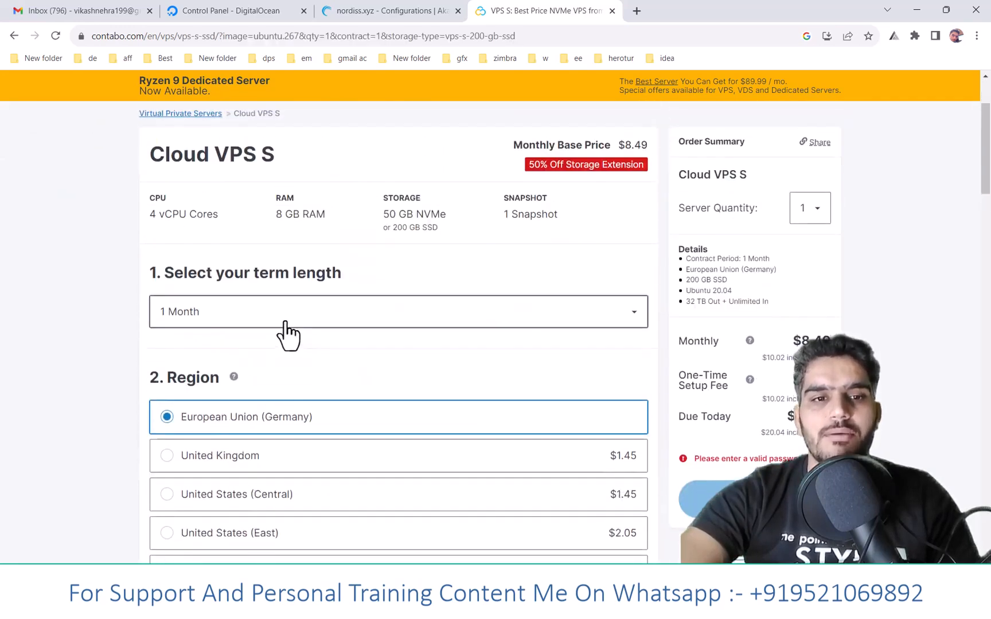
click(293, 316)
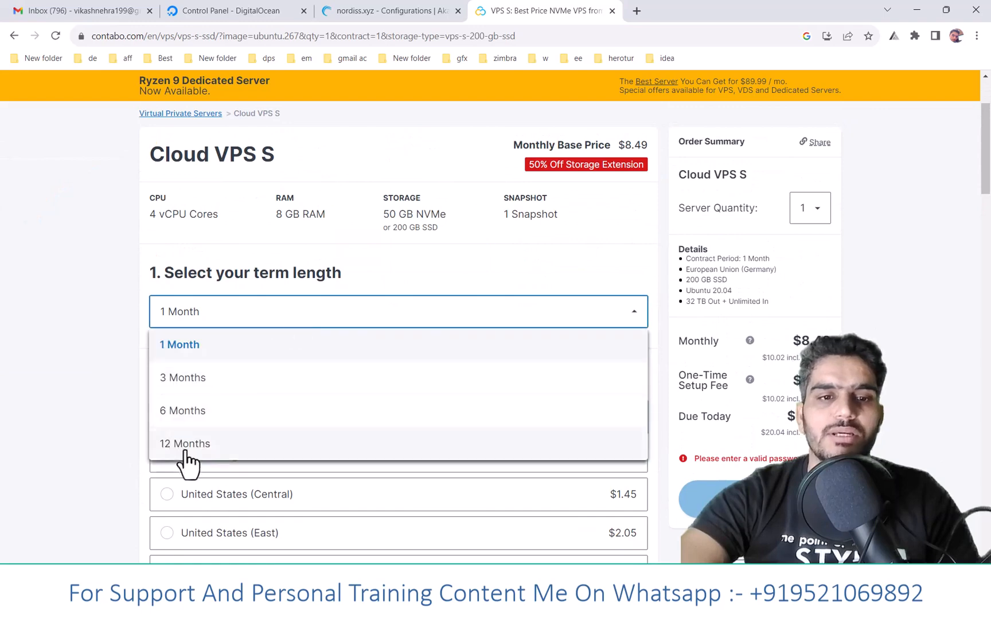
click(104, 338)
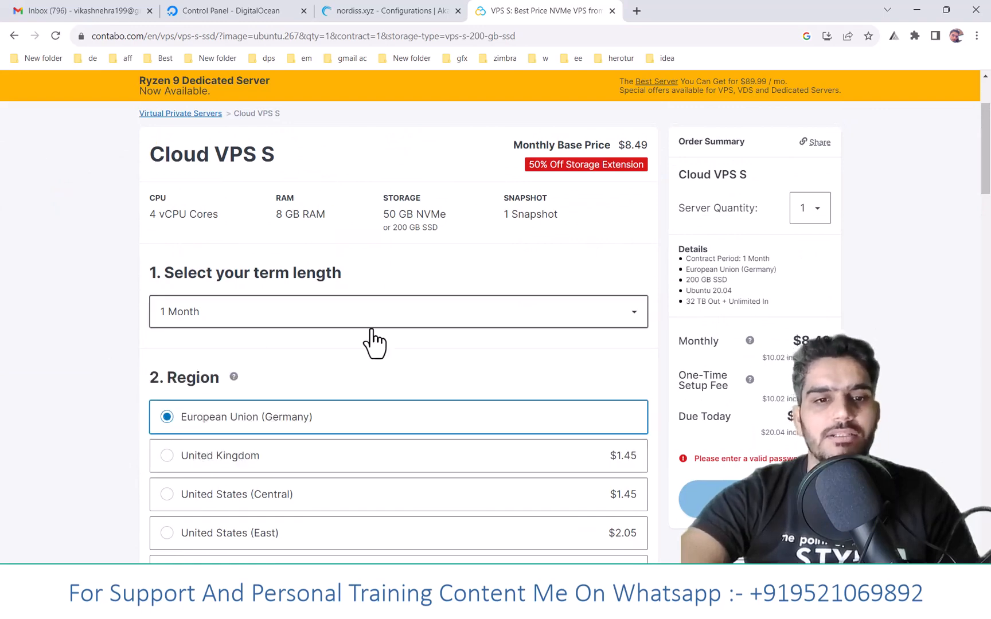
scroll(374, 343, down, 3)
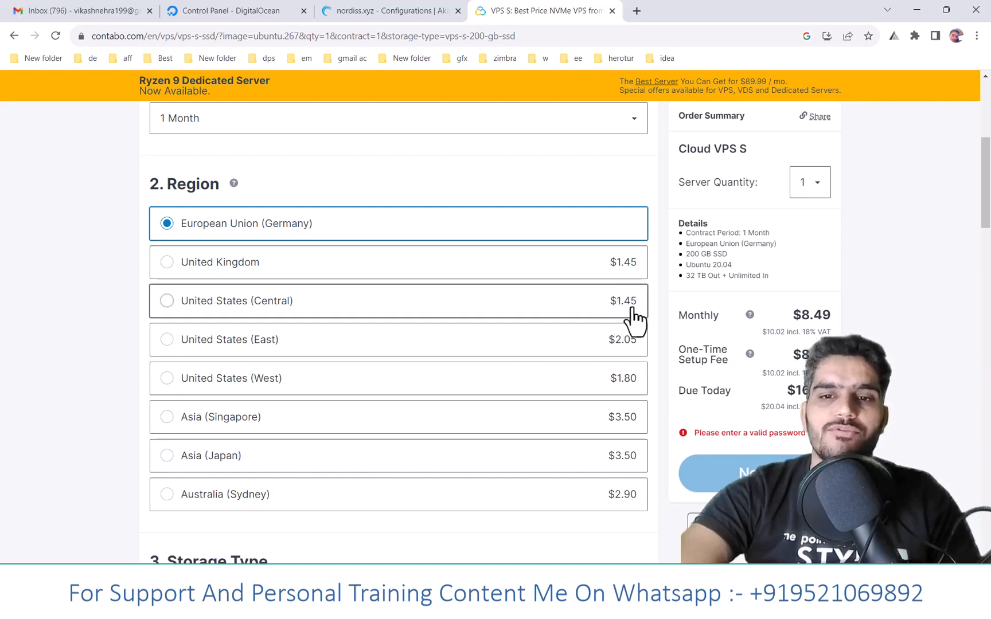
scroll(412, 372, down, 1)
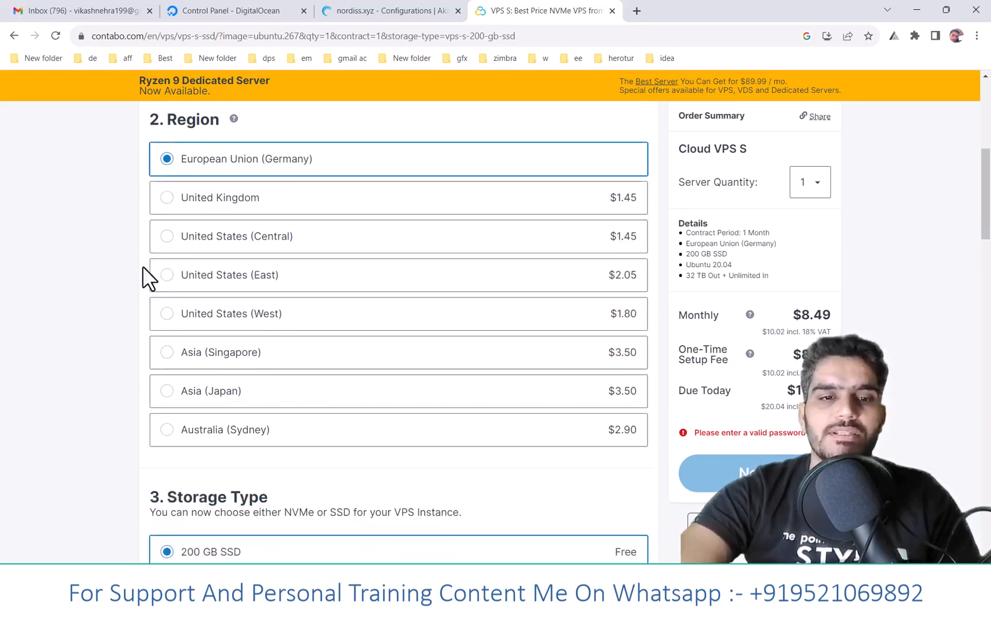
- Choose the Windows Server image with the Windows Server 2022 Datacenter edition for the VPS
scroll(409, 420, down, 9)
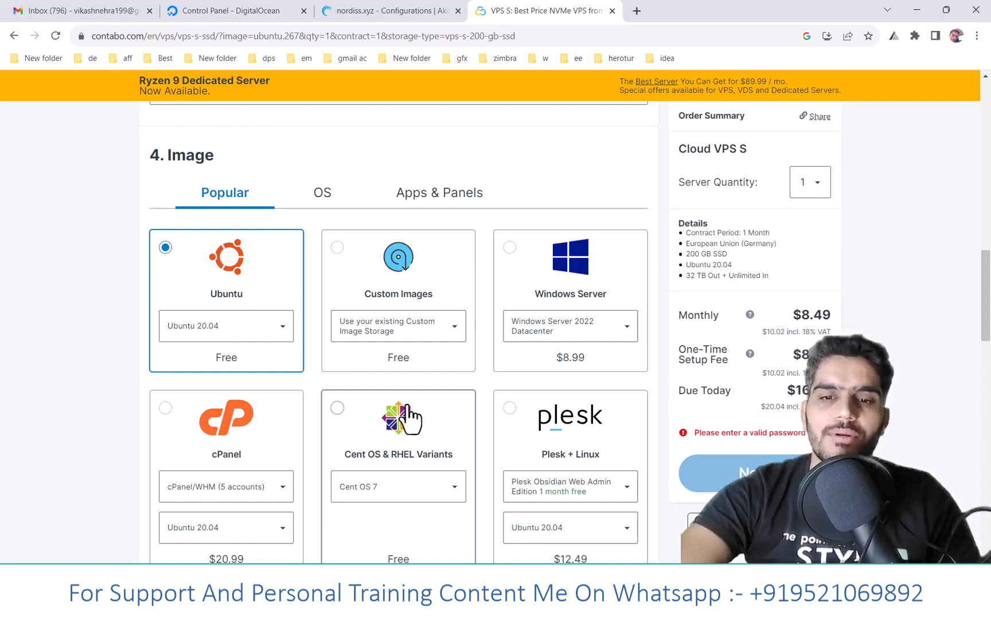
click(510, 248)
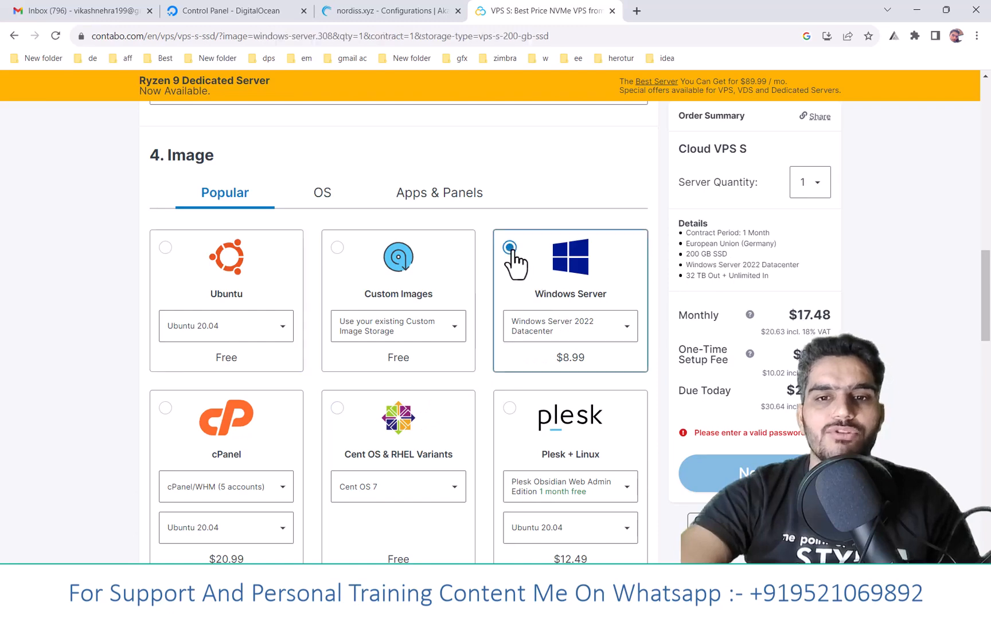
click(599, 326)
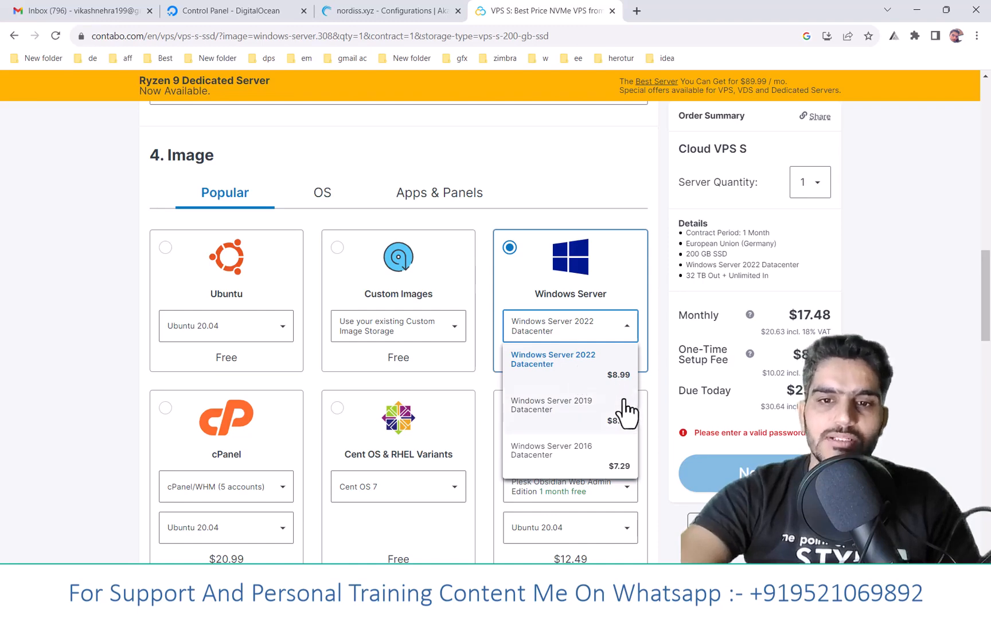
click(600, 462)
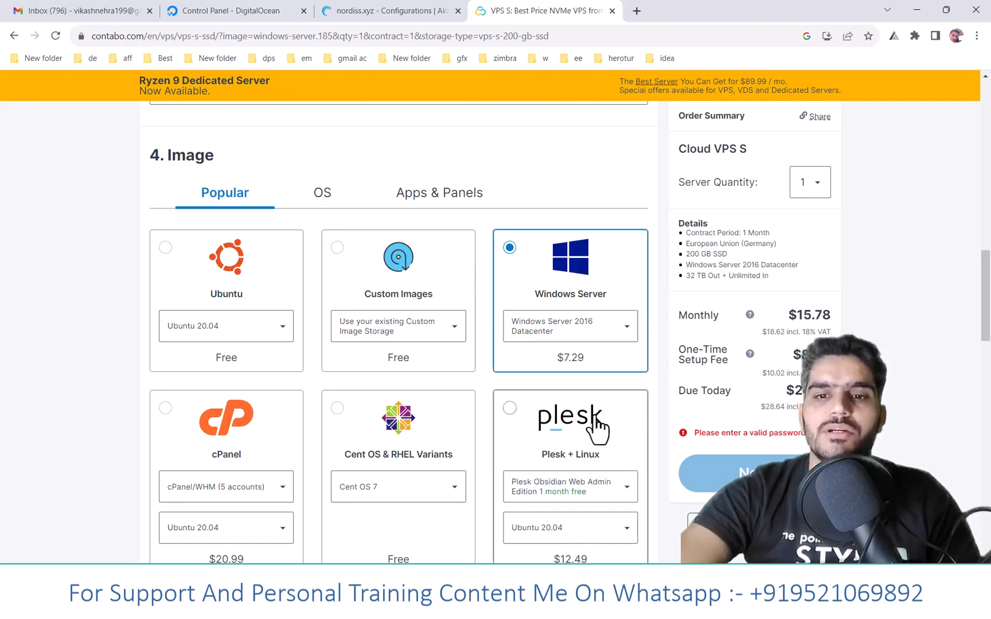
click(585, 336)
click(586, 370)
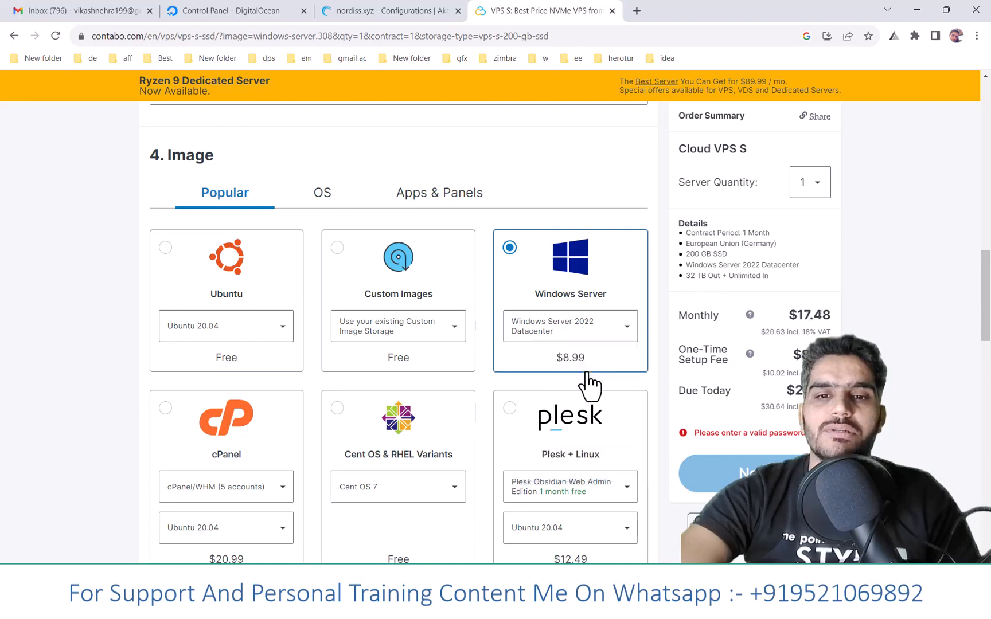
click(591, 332)
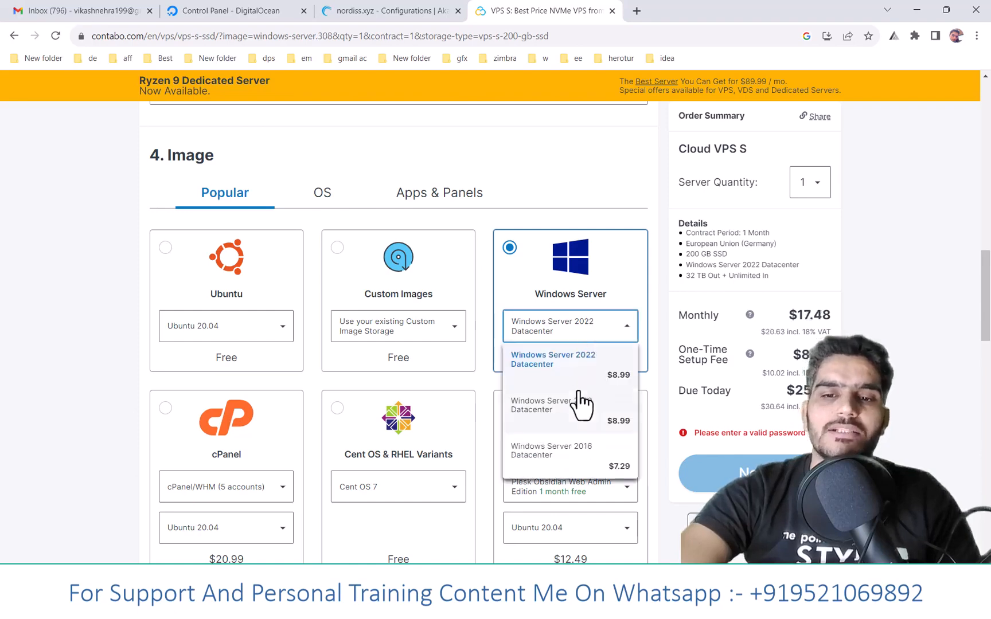
click(575, 361)
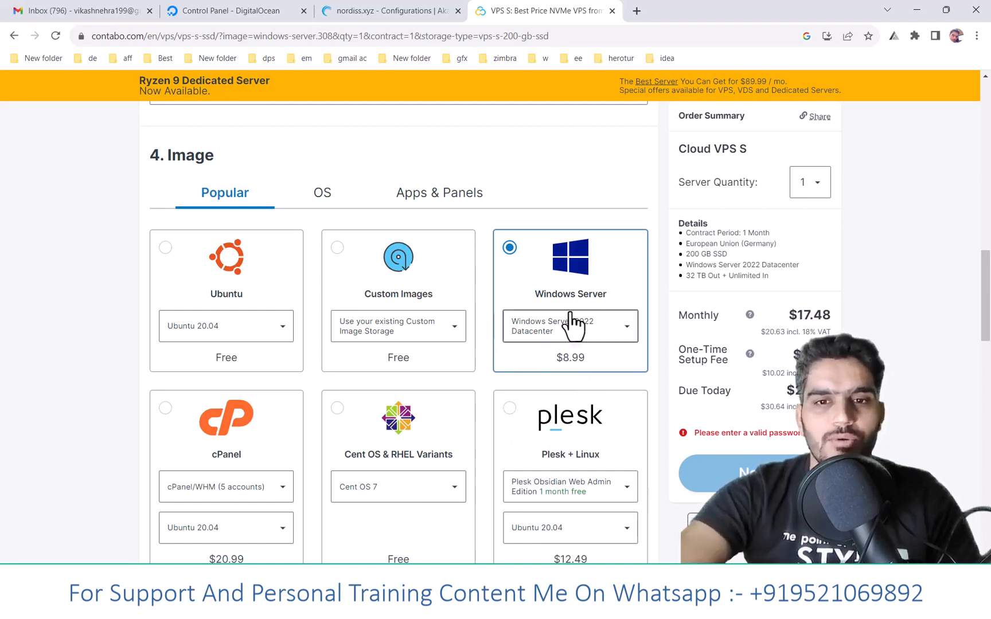
- Review the server login, networking and add-on options through to the end of the order form
scroll(544, 299, down, 8)
scroll(472, 288, up, 1)
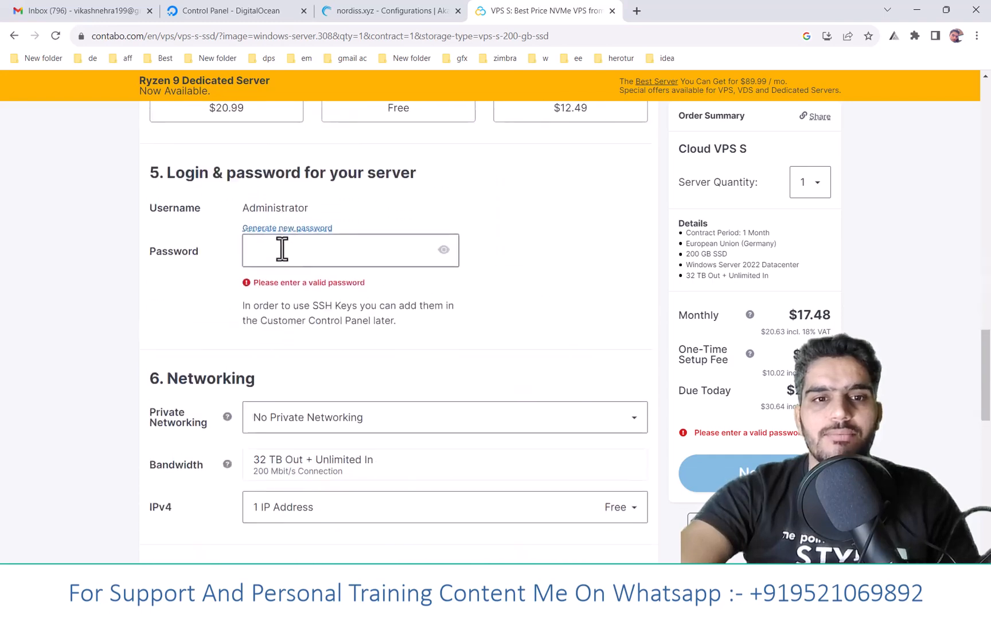
click(281, 247)
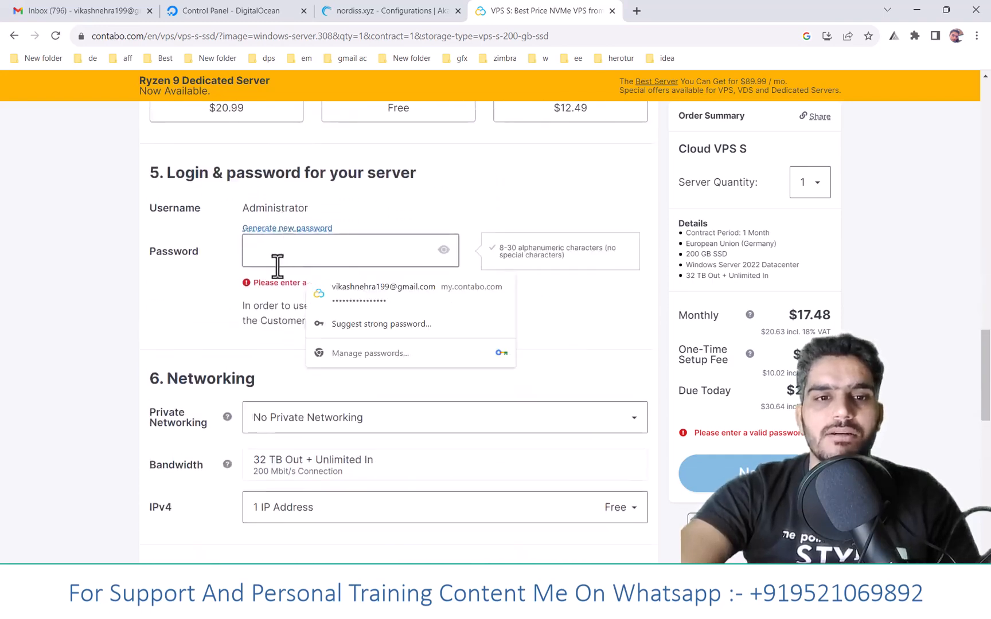
click(221, 313)
scroll(789, 424, down, 5)
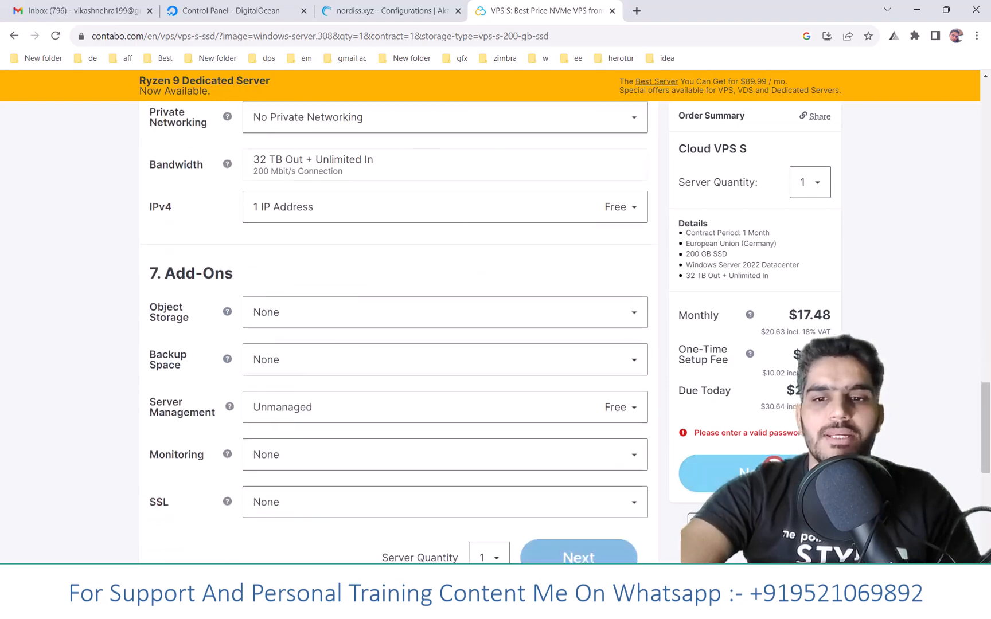
scroll(672, 308, down, 4)
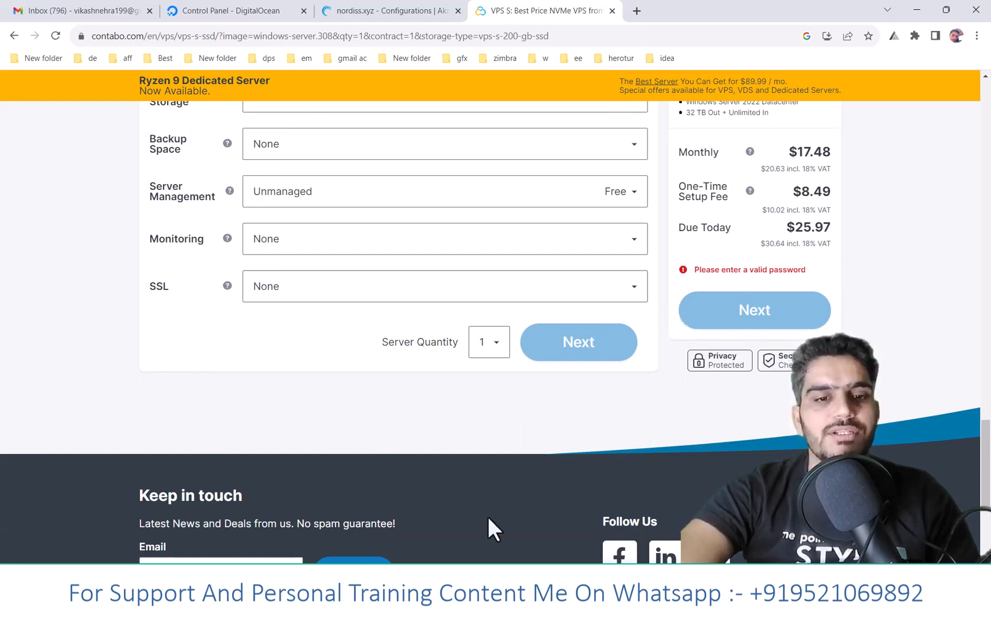
- Open Remote Desktop Connection, examine the computer and user name fields in its expanded options, and close it
key(super)
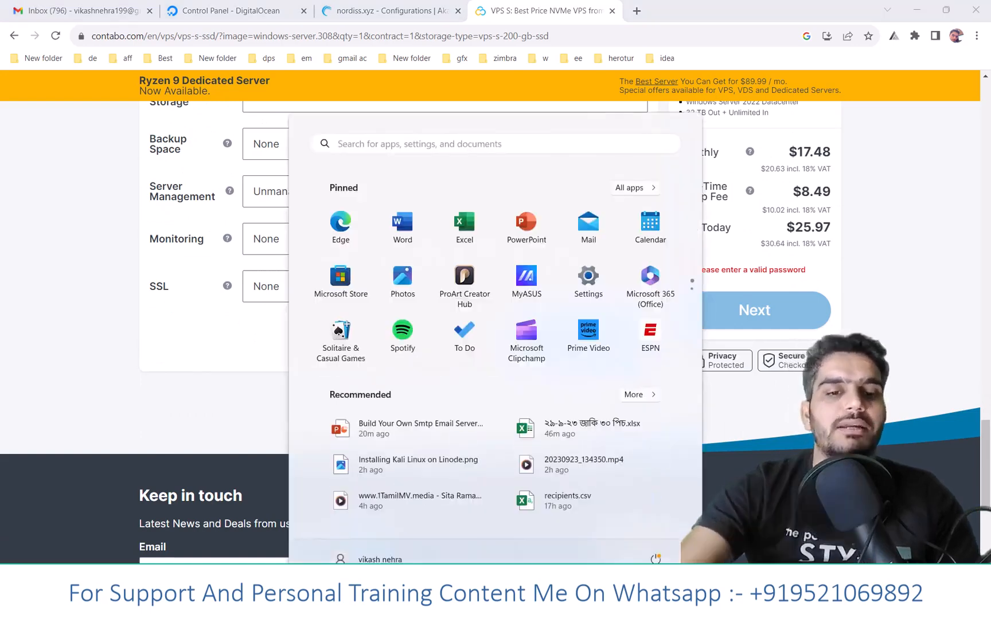
text(rd)
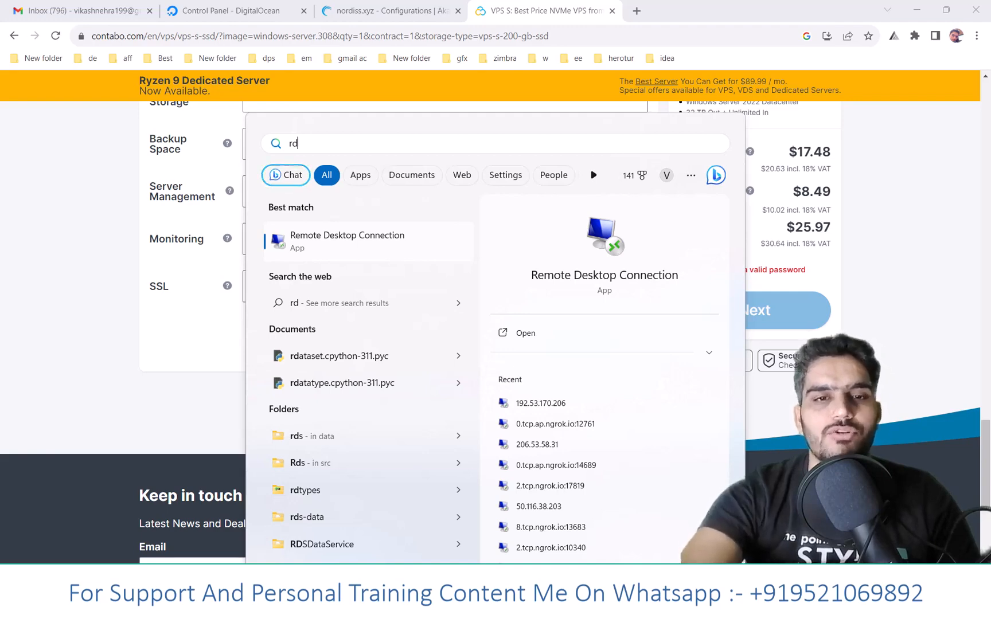
key(Return)
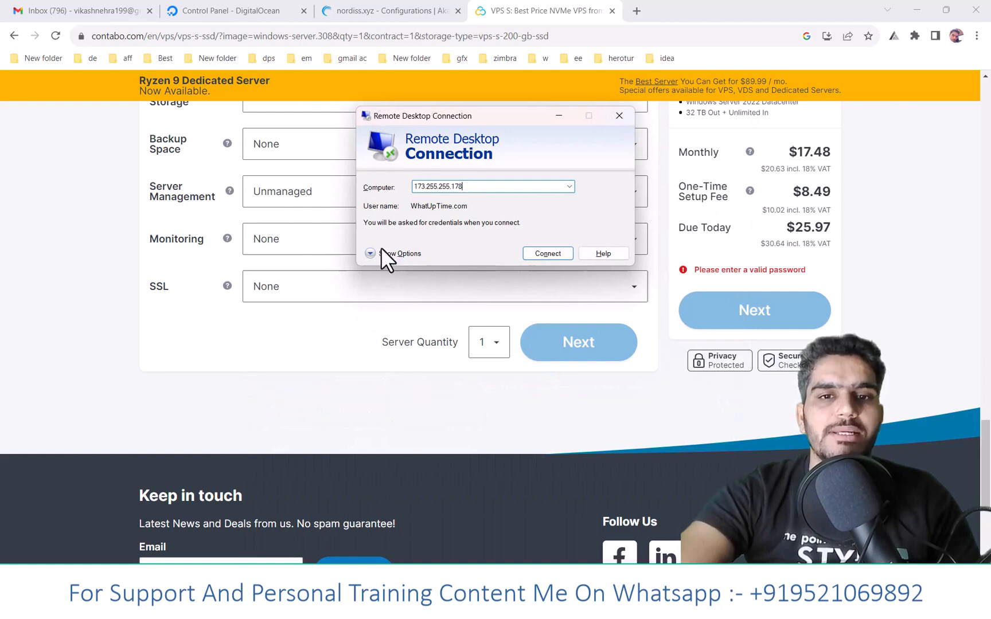
click(385, 253)
drag(512, 249, 449, 253)
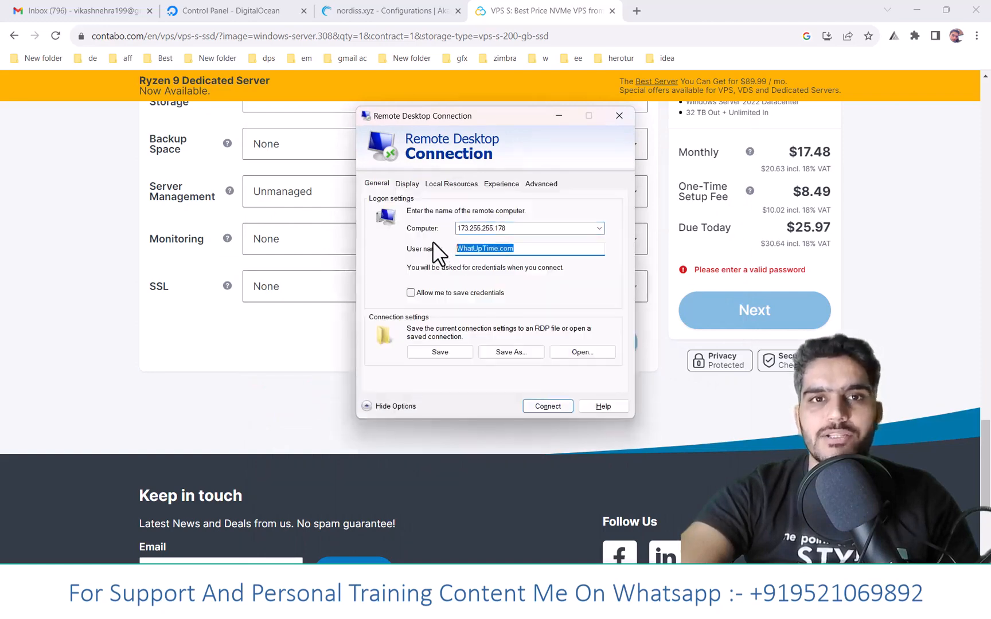
drag(528, 229, 452, 230)
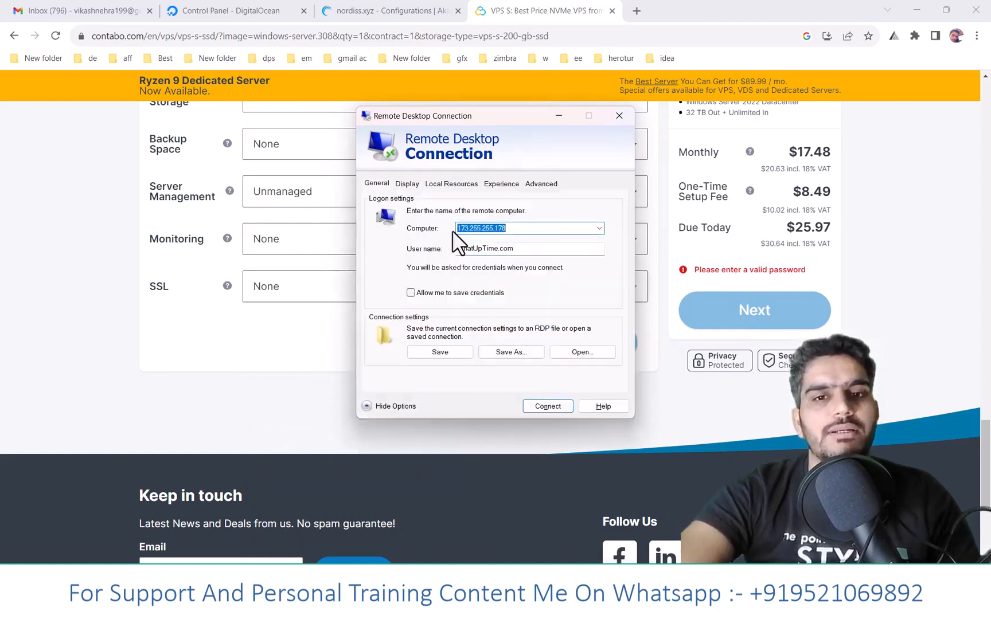
drag(527, 250, 448, 252)
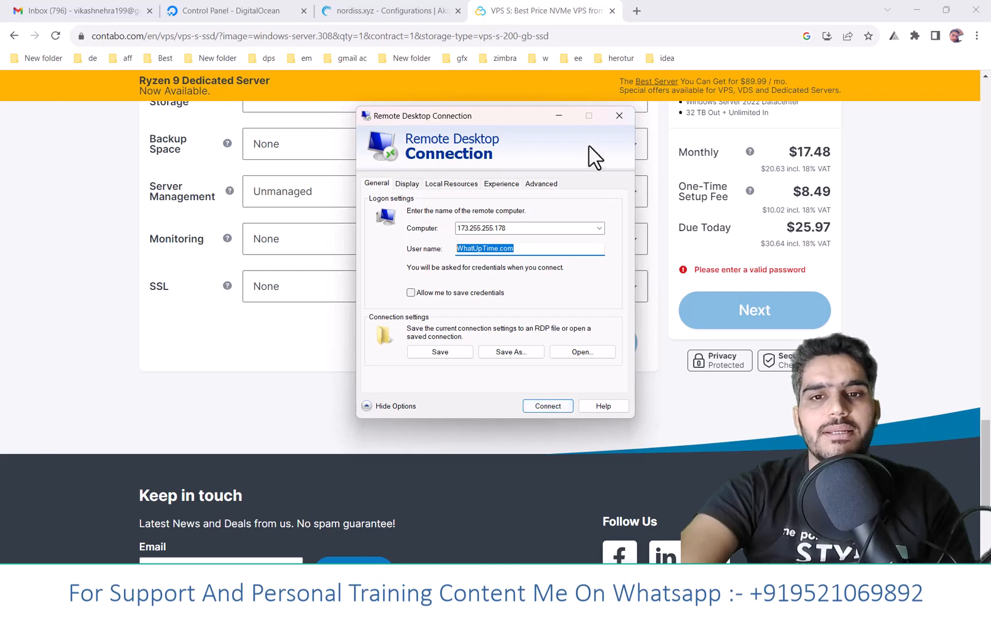
click(609, 116)
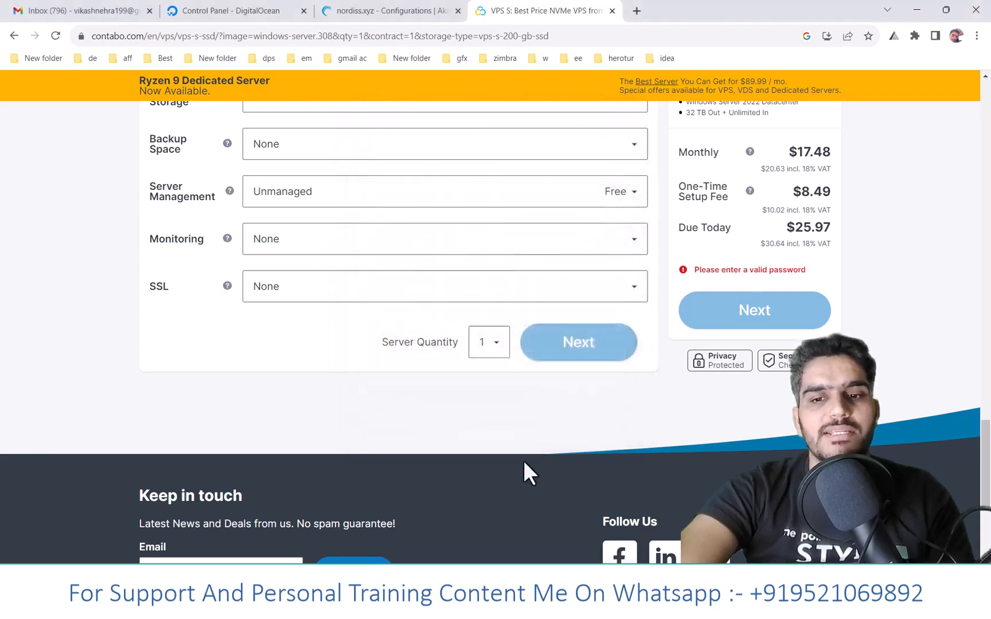
- Switch to the open 45.56.93.156 remote desktop session and minimize its Chrome and Downloads windows to show the desktop
mouse_move(566, 607)
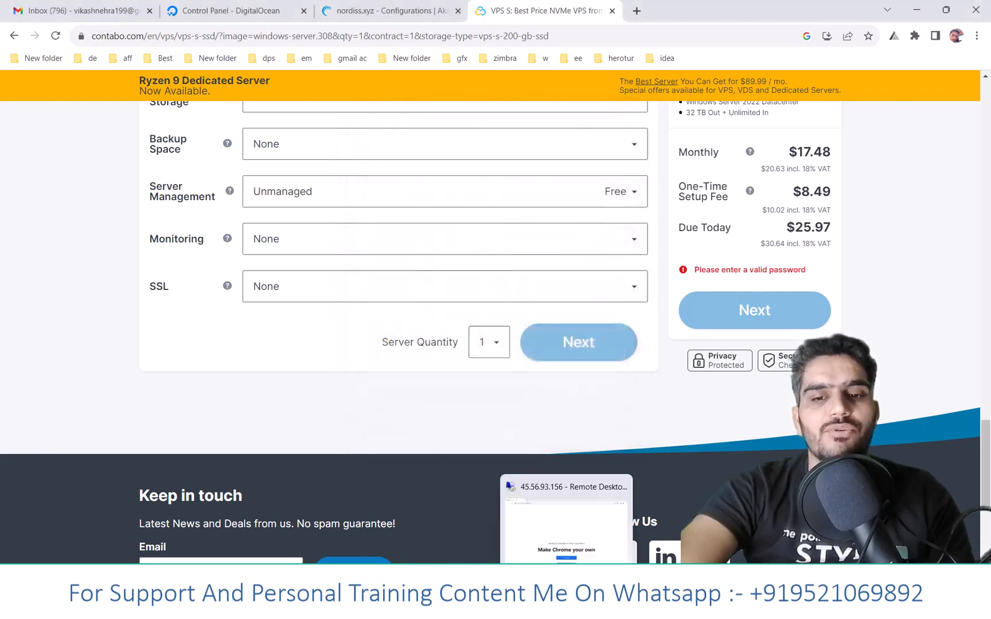
click(567, 576)
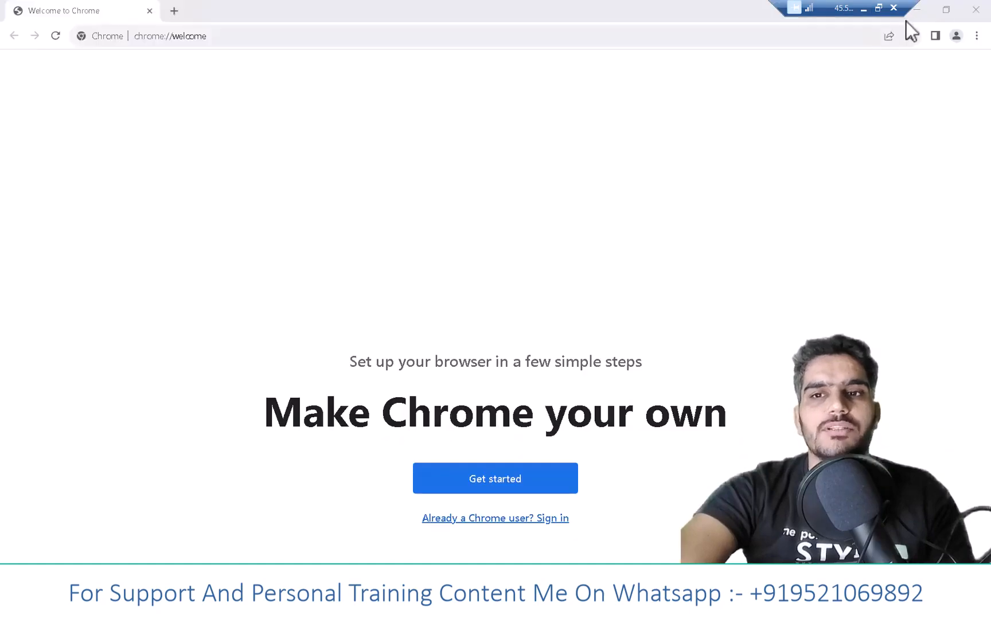
click(918, 14)
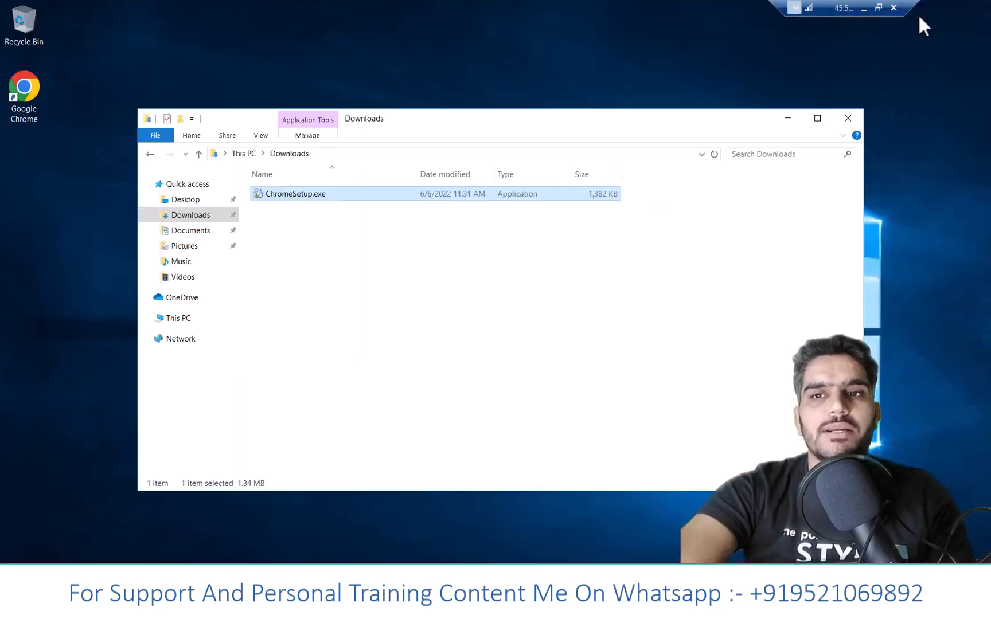
click(786, 121)
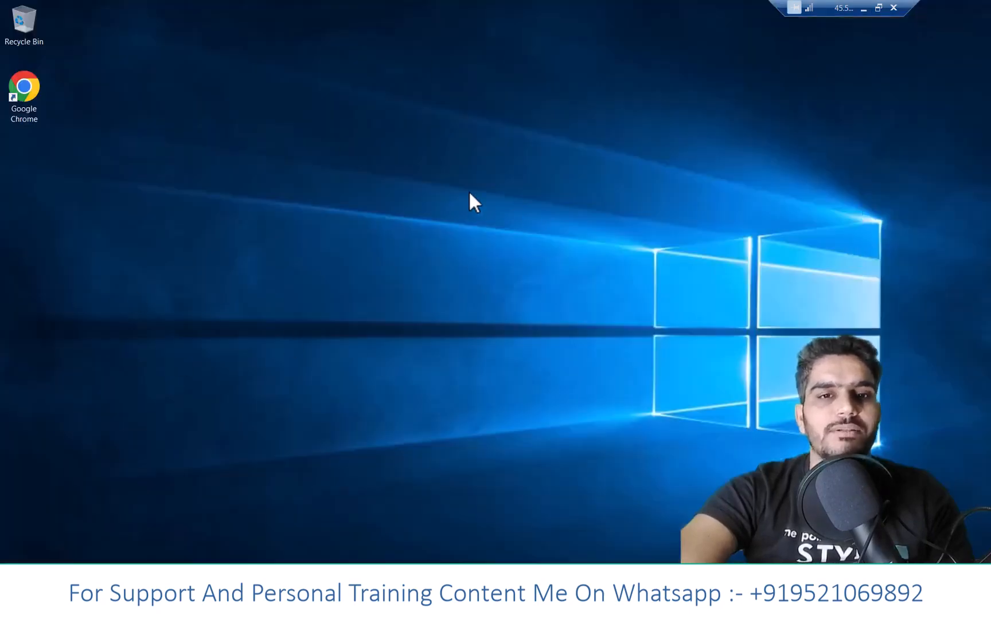
drag(8, 84, 5, 84)
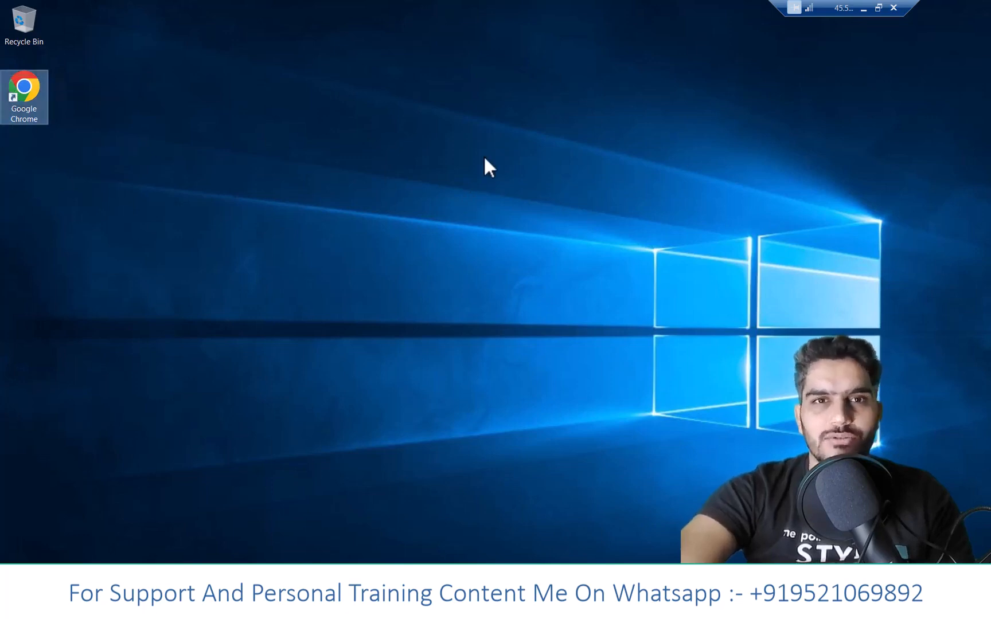
- Minimize the 45.56.93.156 remote desktop session and close its connection
click(863, 9)
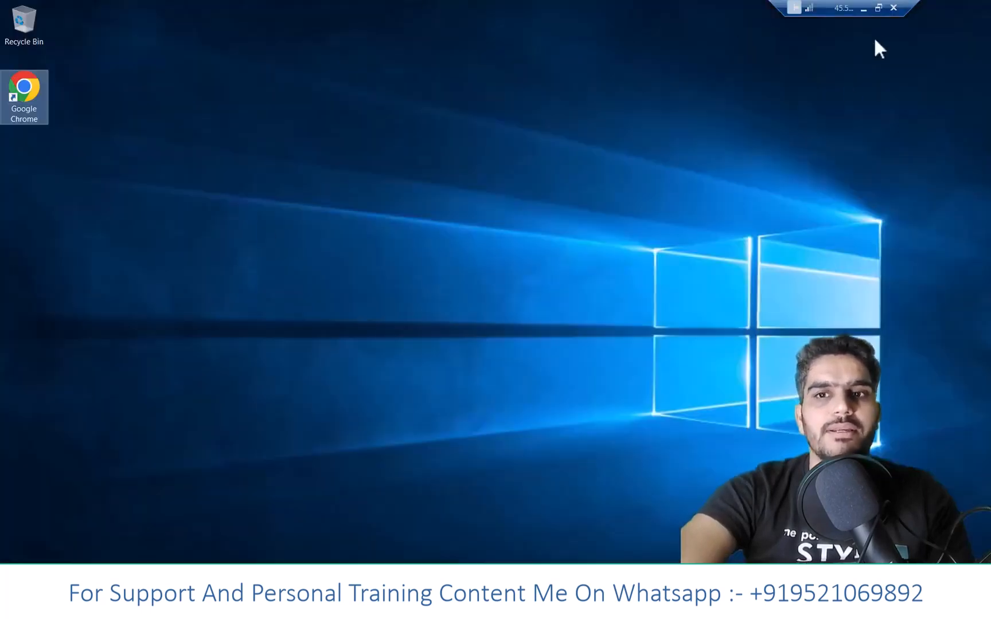
click(863, 9)
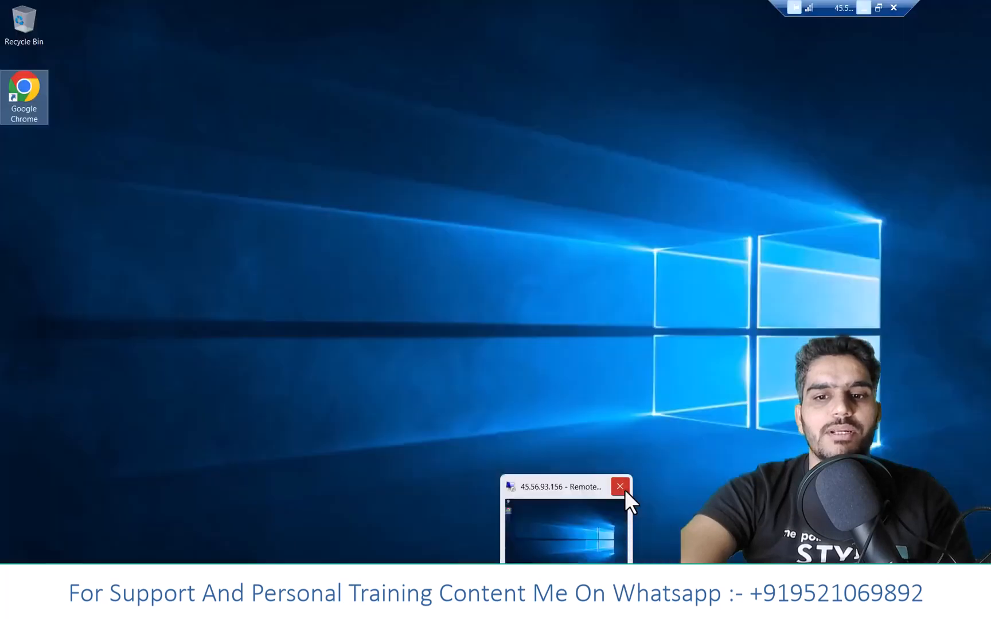
click(625, 489)
click(545, 320)
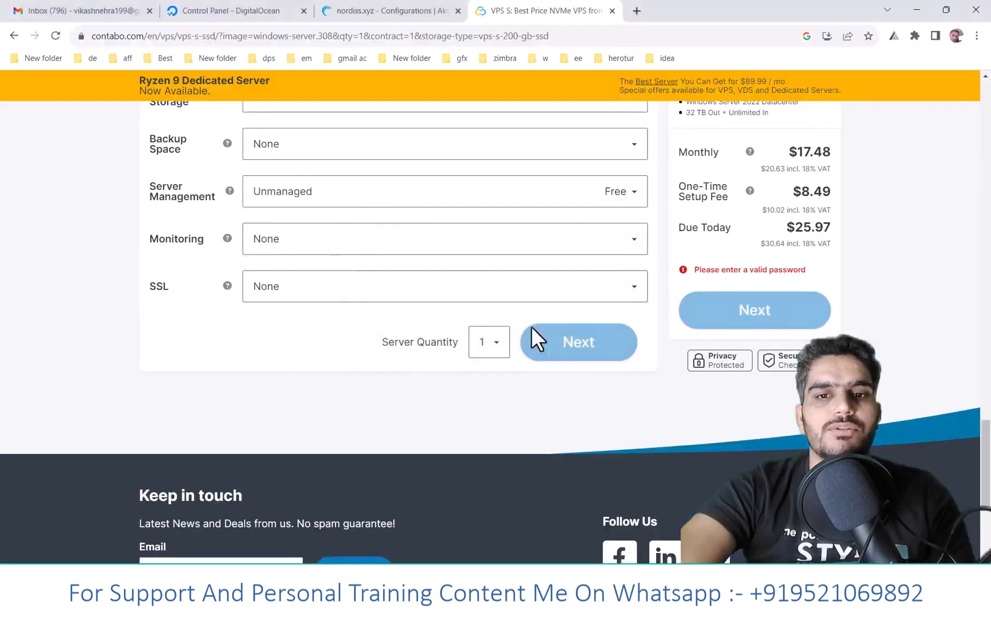
- Connect to 45.56.93.156 through Remote Desktop Connection by entering the account password, and accept the certificate warning
key(super)
text(r)
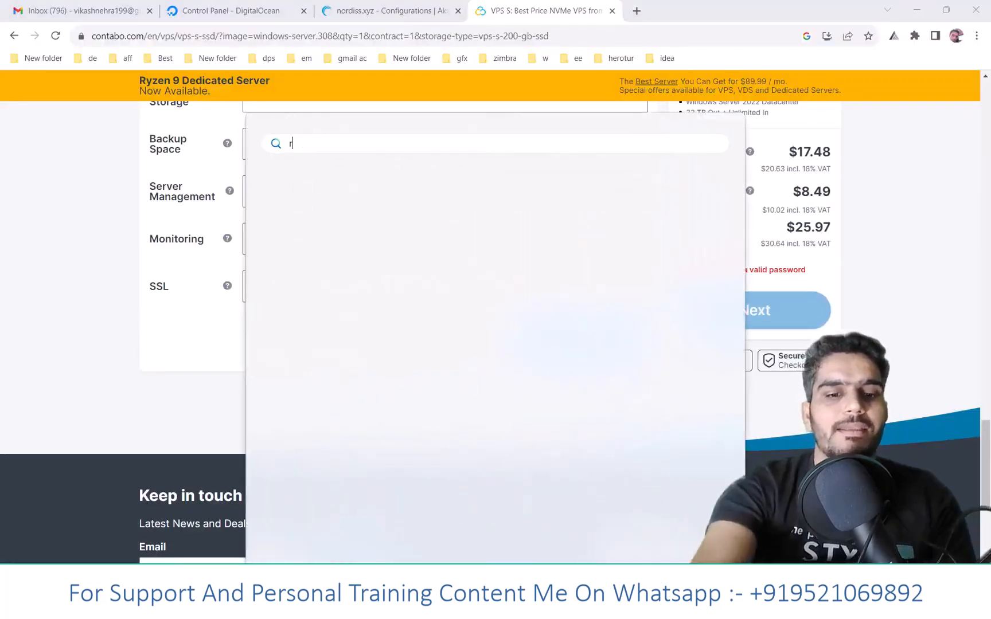
key(Return)
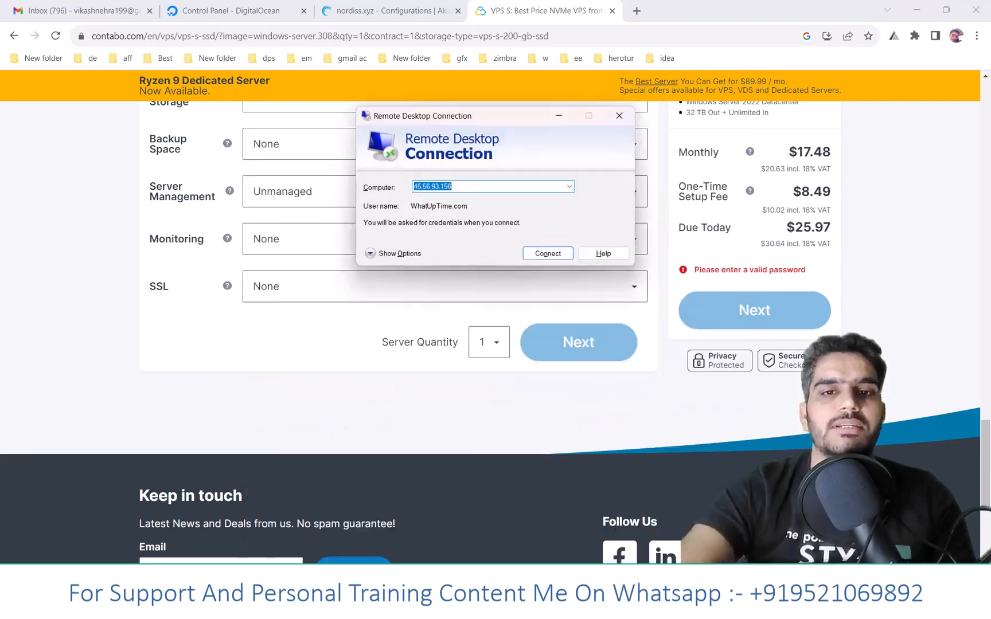
click(556, 249)
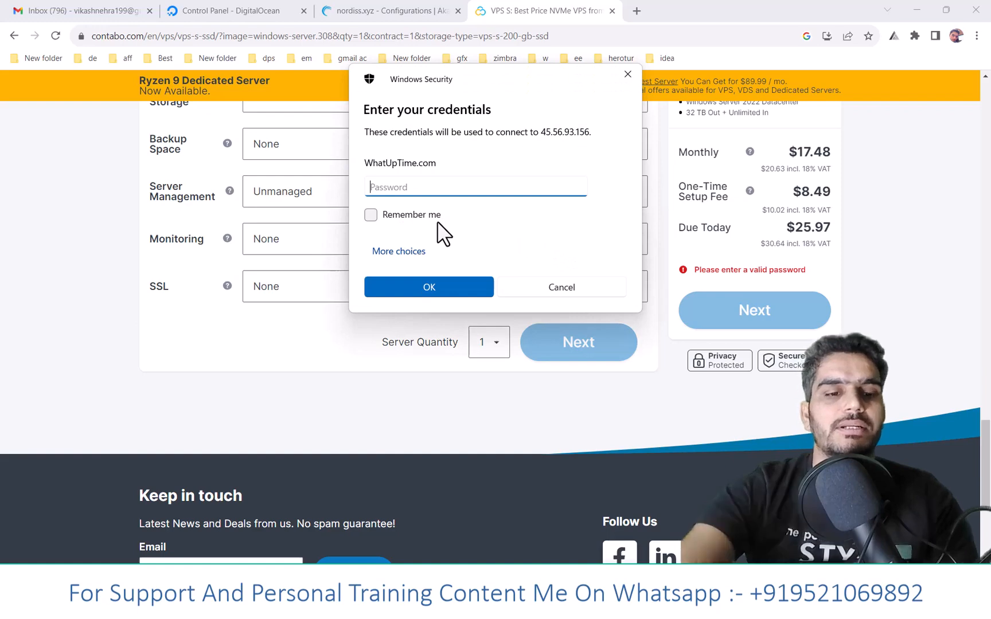
text(•••••••)
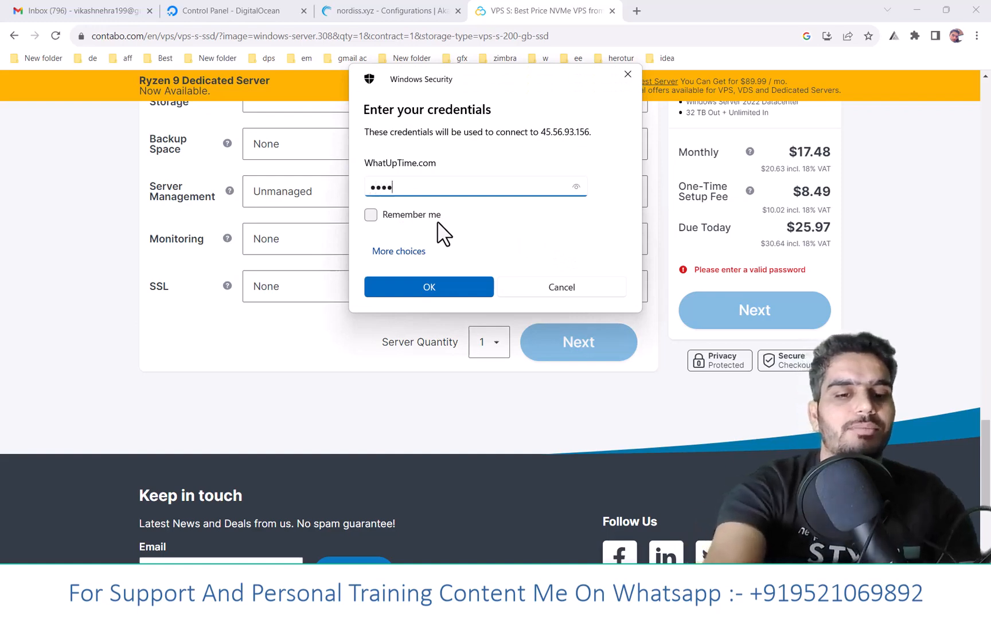
text(•)
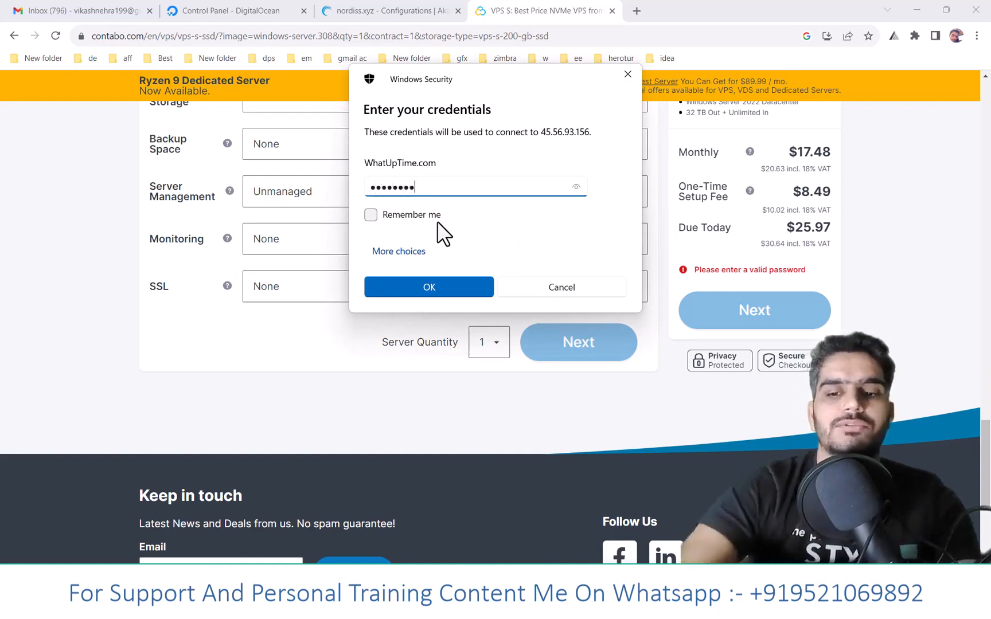
key(Return)
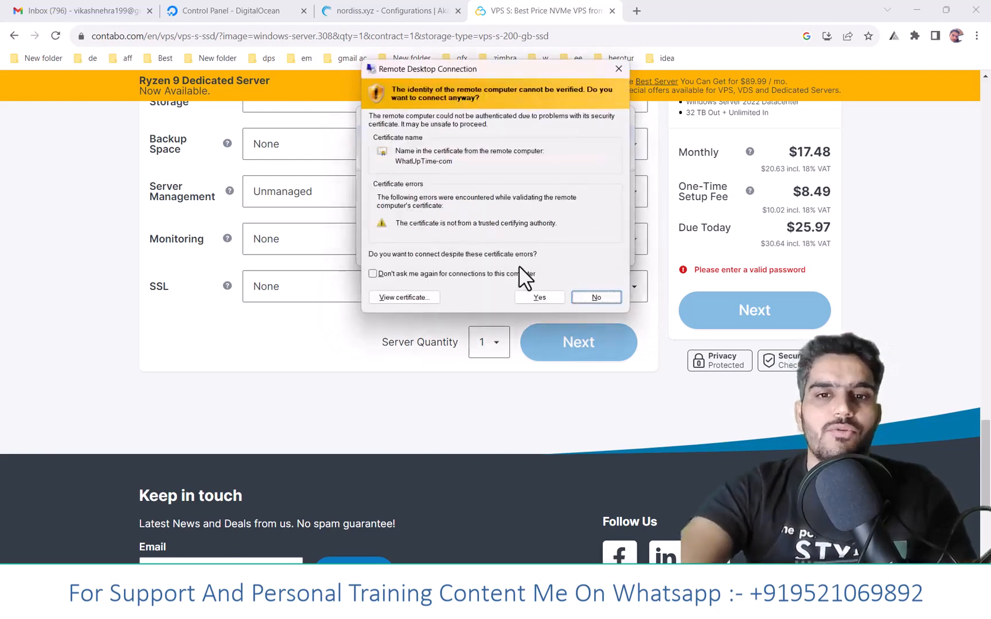
click(548, 297)
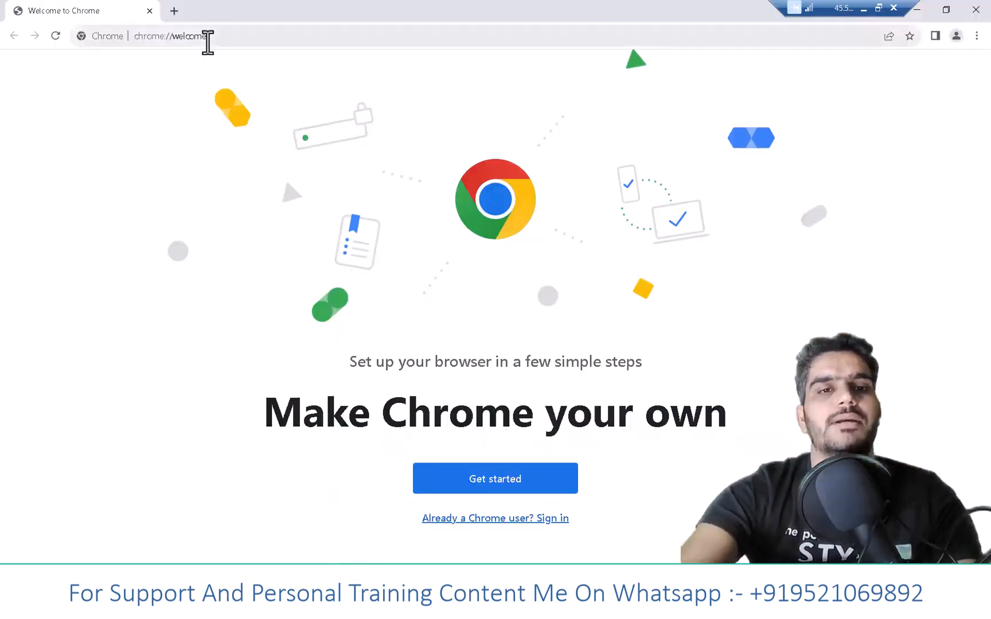
- Search the web for "hmailserver" in the remote session's Chrome and open the hMailServer website
click(208, 41)
text(h)
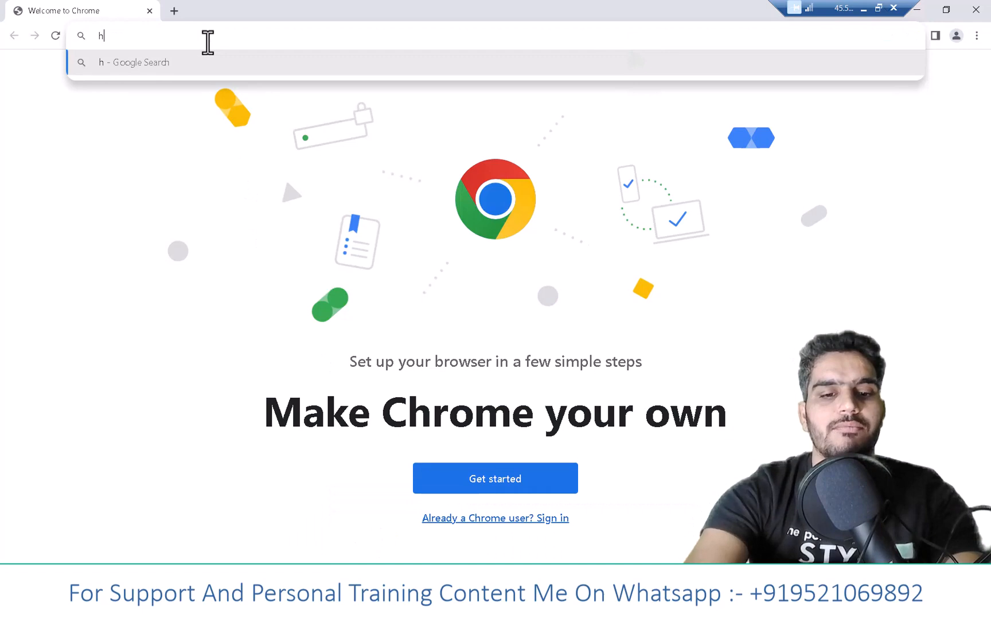
text(mailserver)
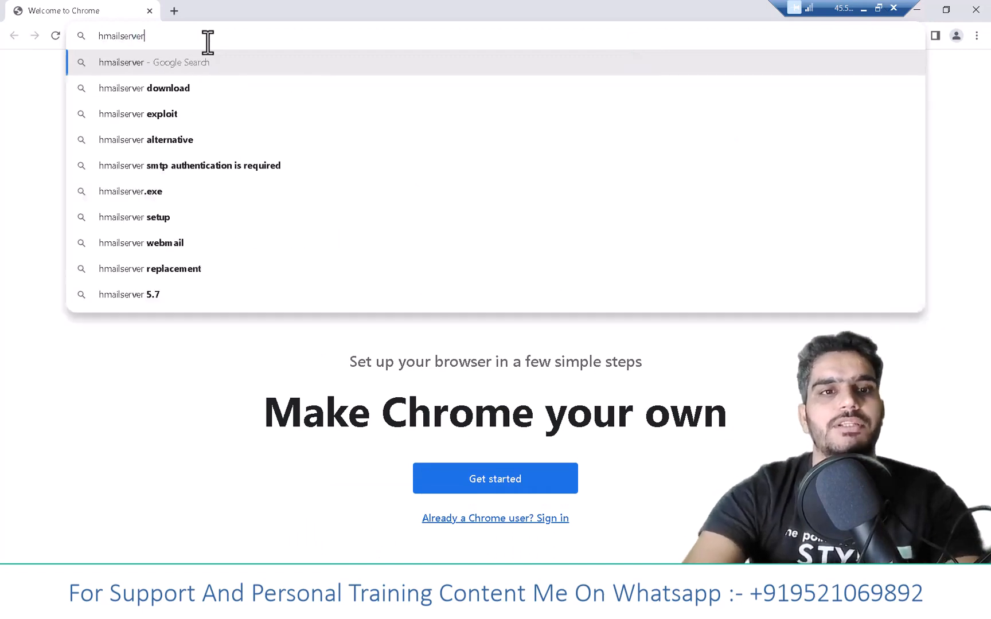
key(Return)
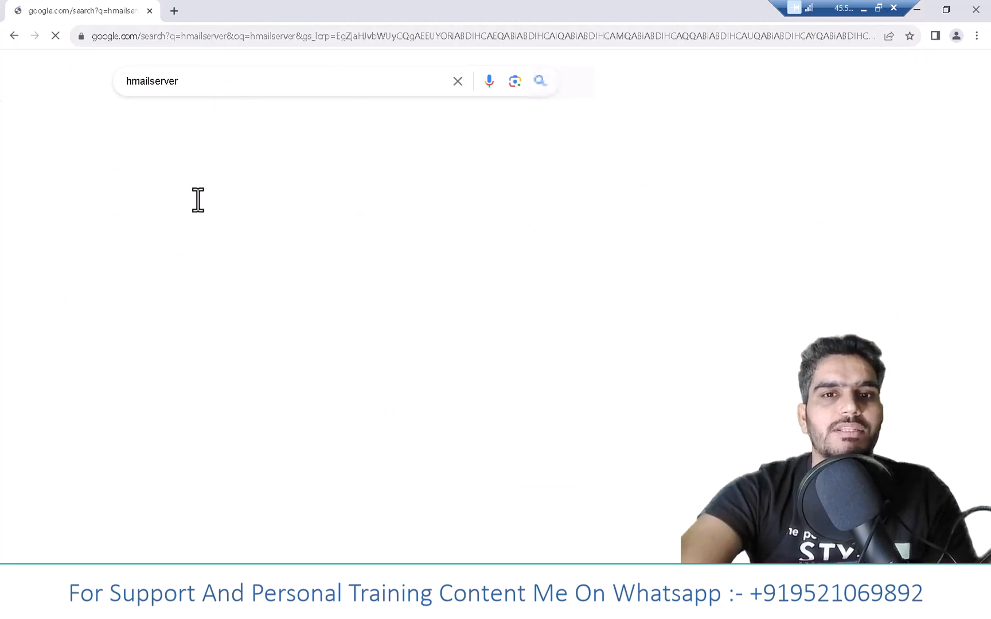
click(201, 219)
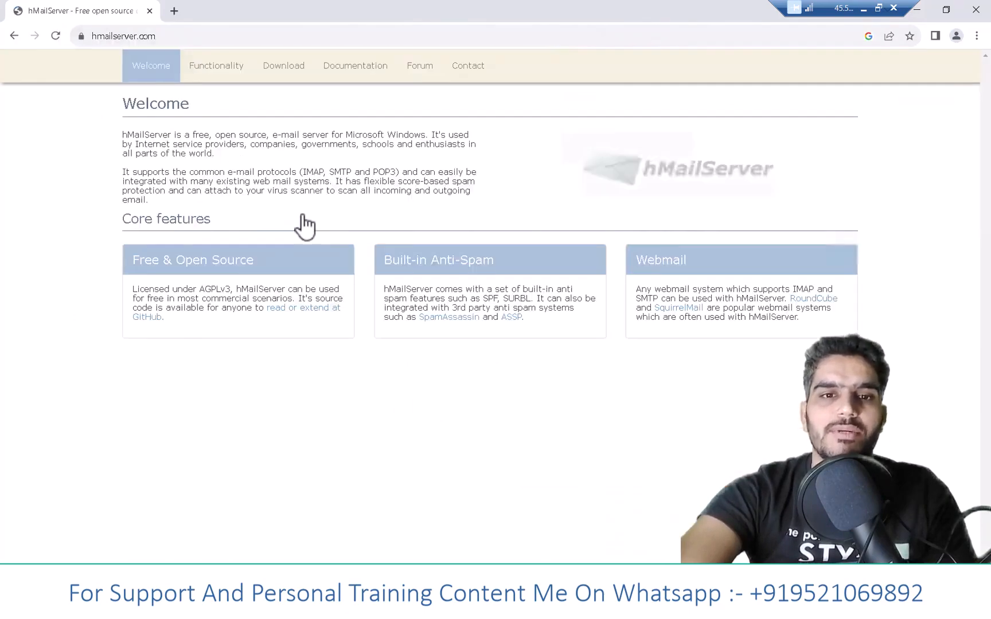
- Download the latest version, hMailServer 5.6.8 - Build 2574, and show the downloaded file in its folder
click(290, 72)
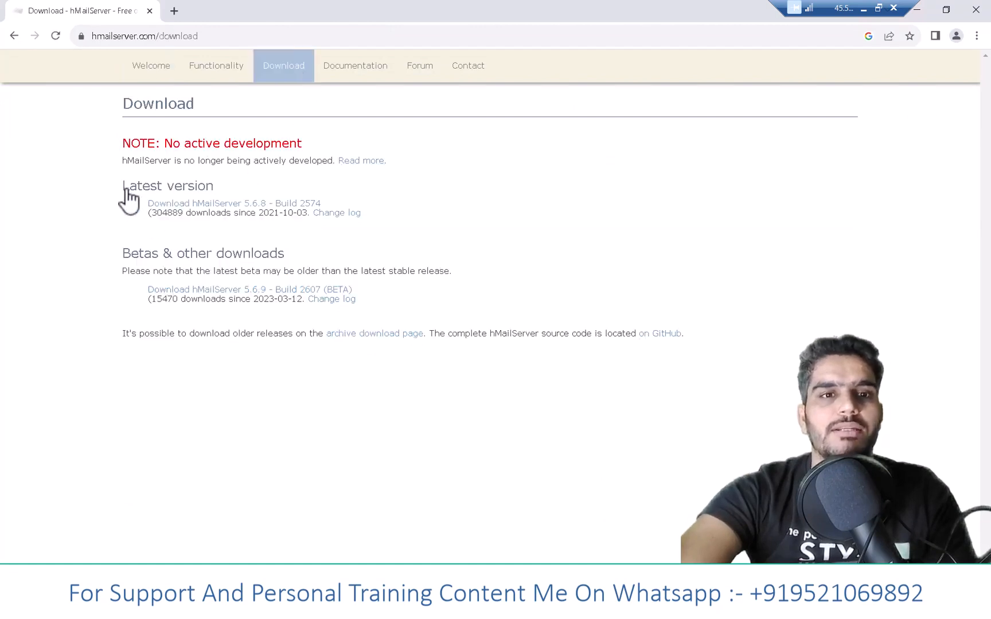
triple_click(198, 184)
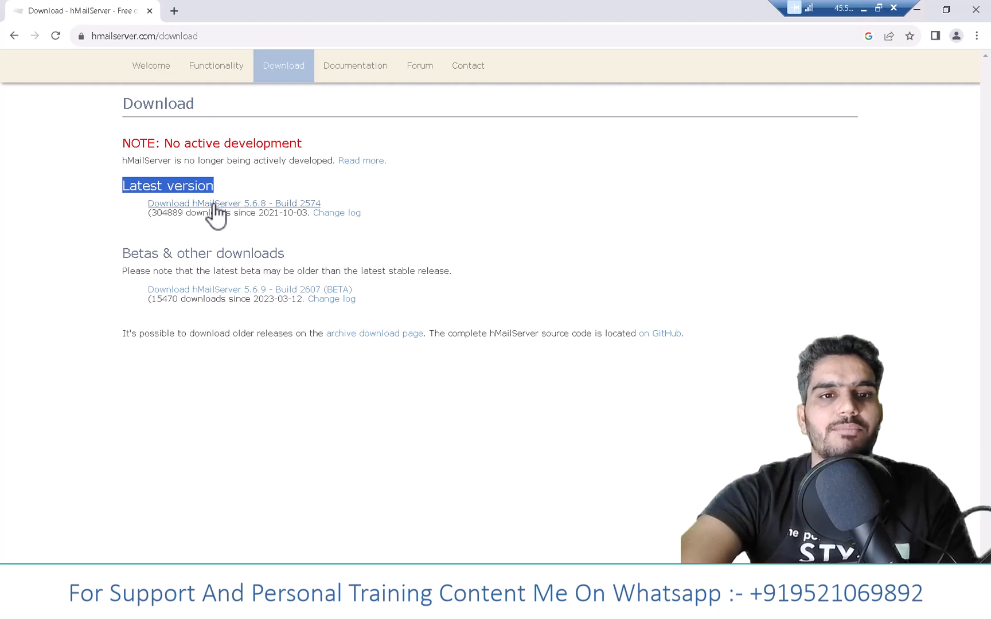
click(214, 206)
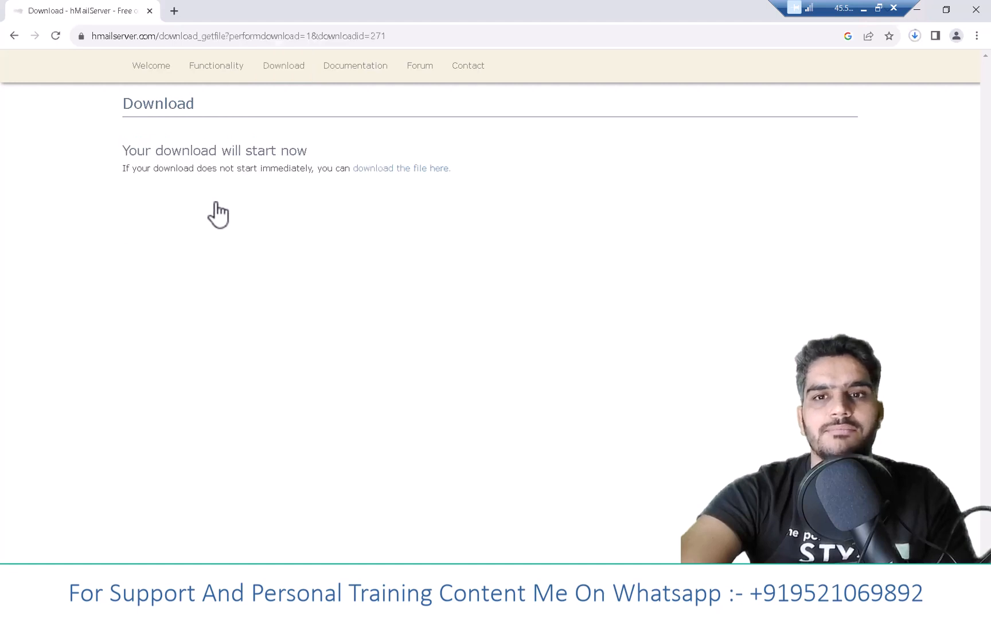
click(913, 36)
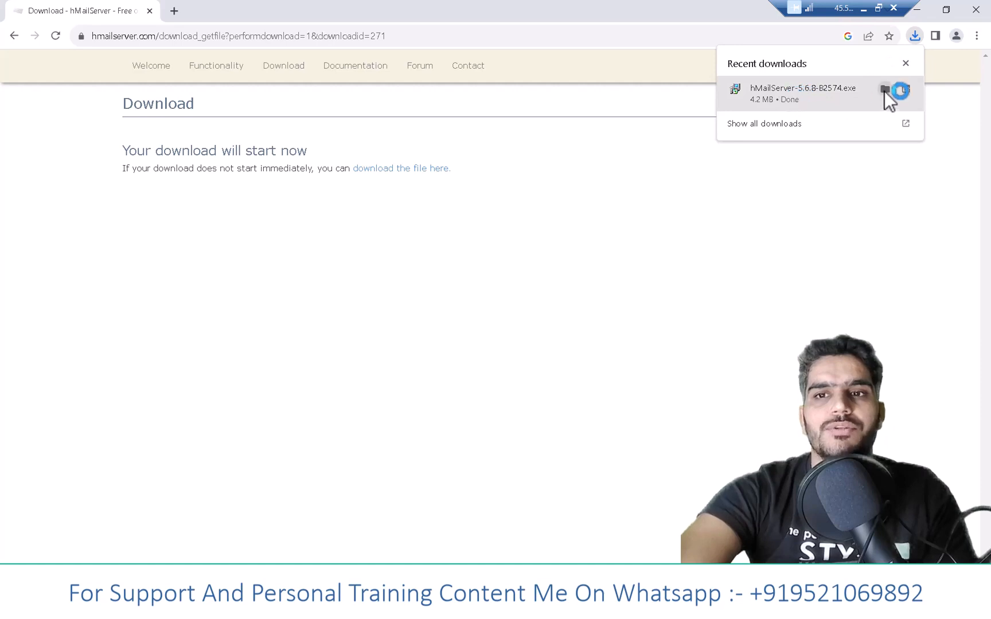
click(884, 91)
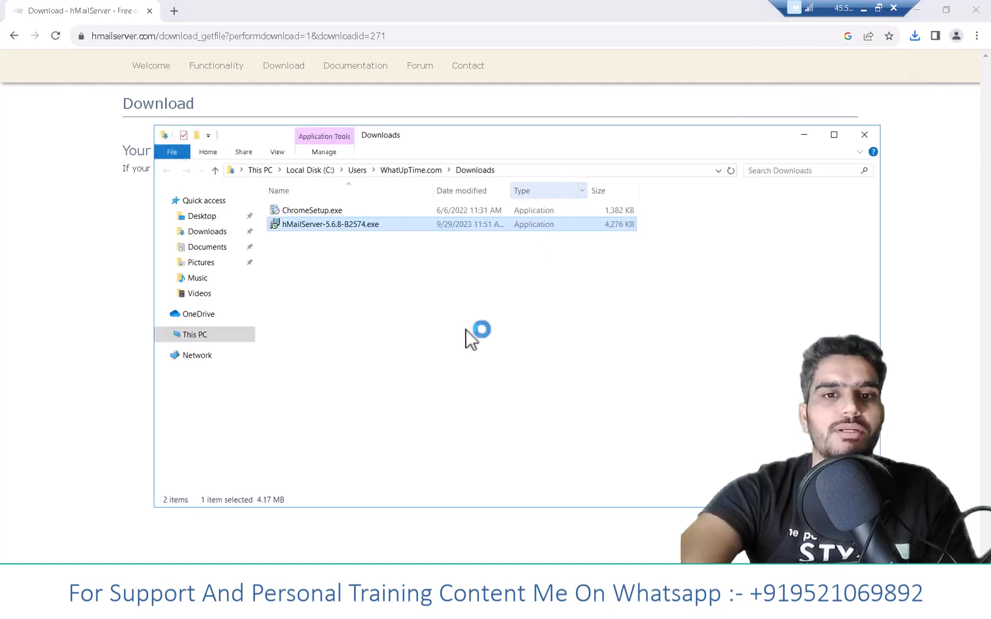
- Run hMailServer-5.6.8-B2574.exe, allow it to make changes to the device, and accept the license agreement
click(376, 266)
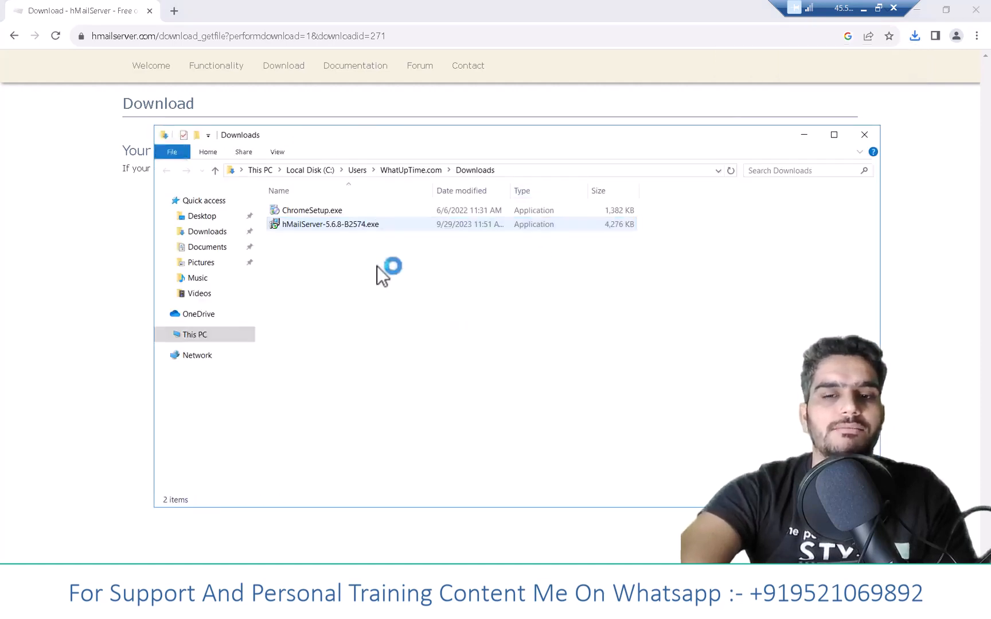
click(355, 225)
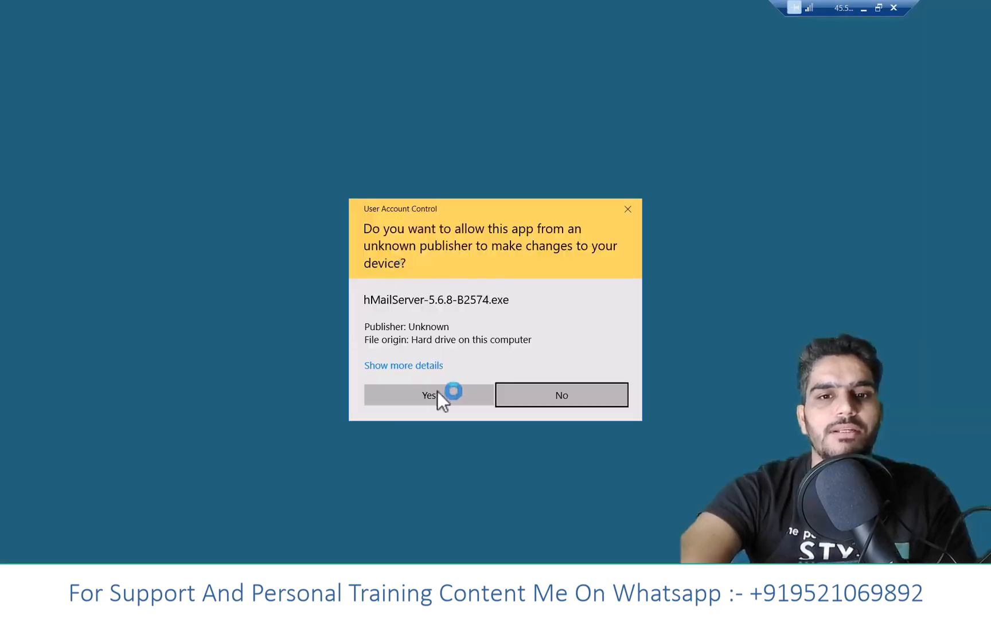
click(438, 399)
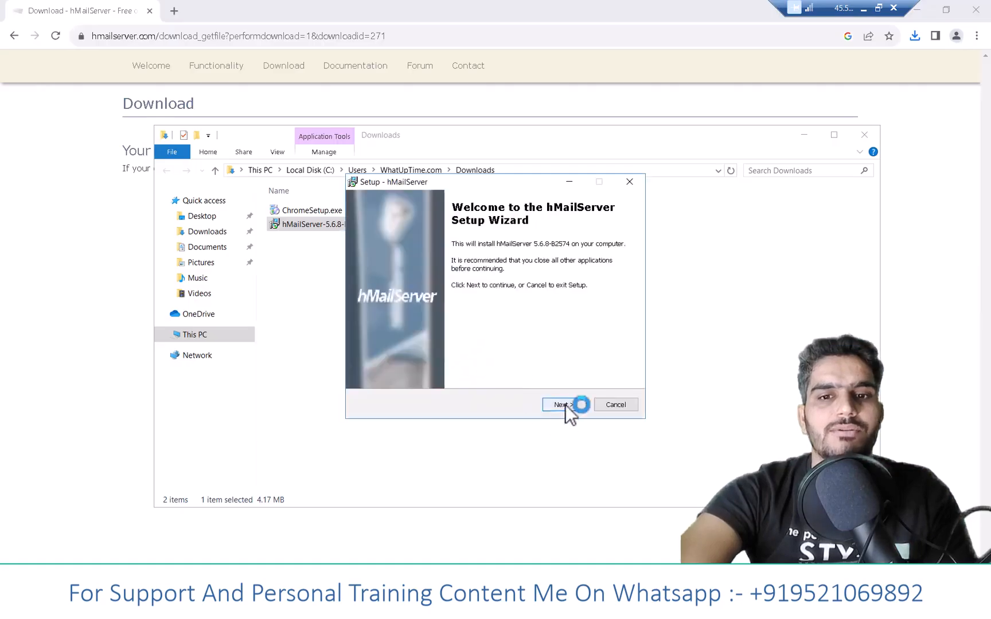
click(565, 406)
click(434, 367)
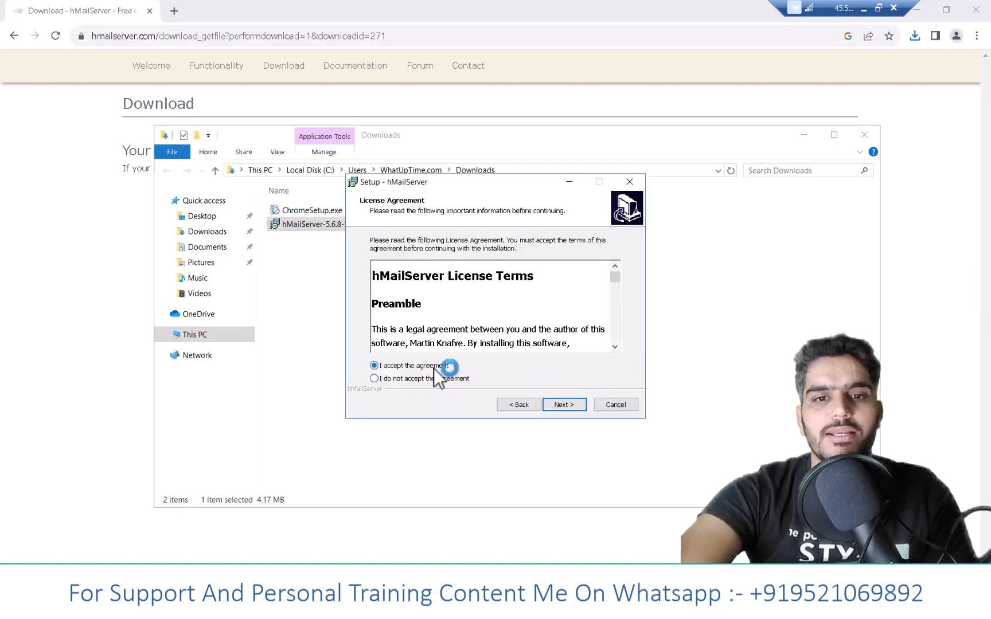
click(570, 408)
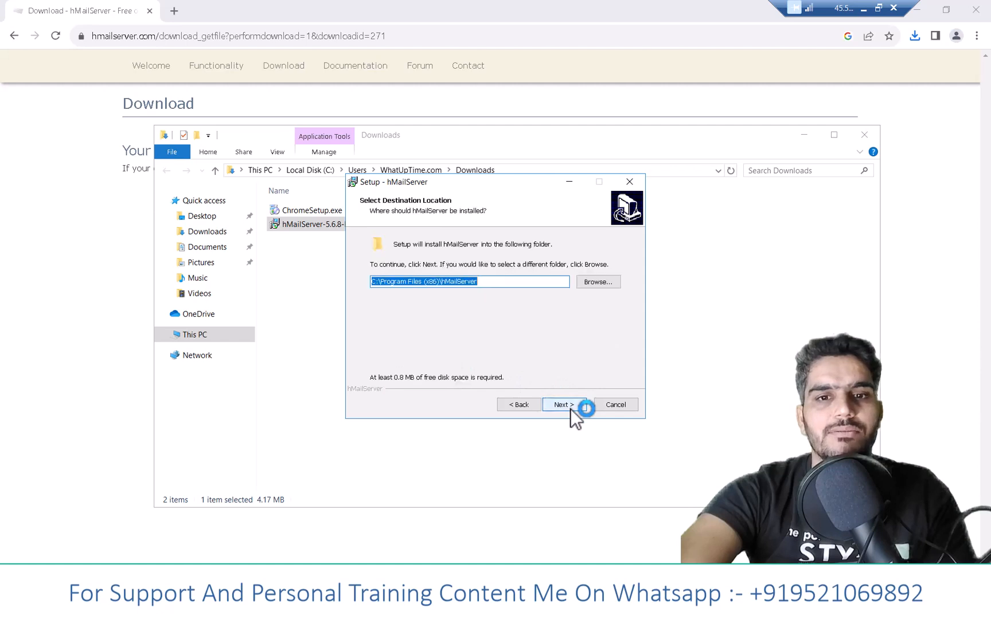
- Accept the default destination and Start Menu folders in the hMailServer setup, with the built-in Microsoft SQL Compact database engine
click(570, 407)
click(570, 408)
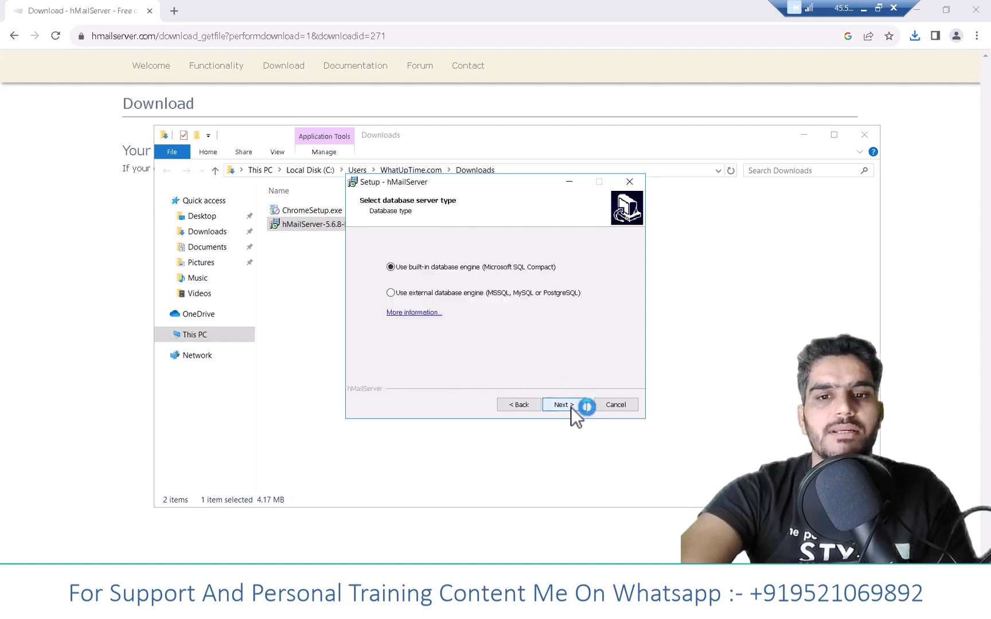
click(571, 406)
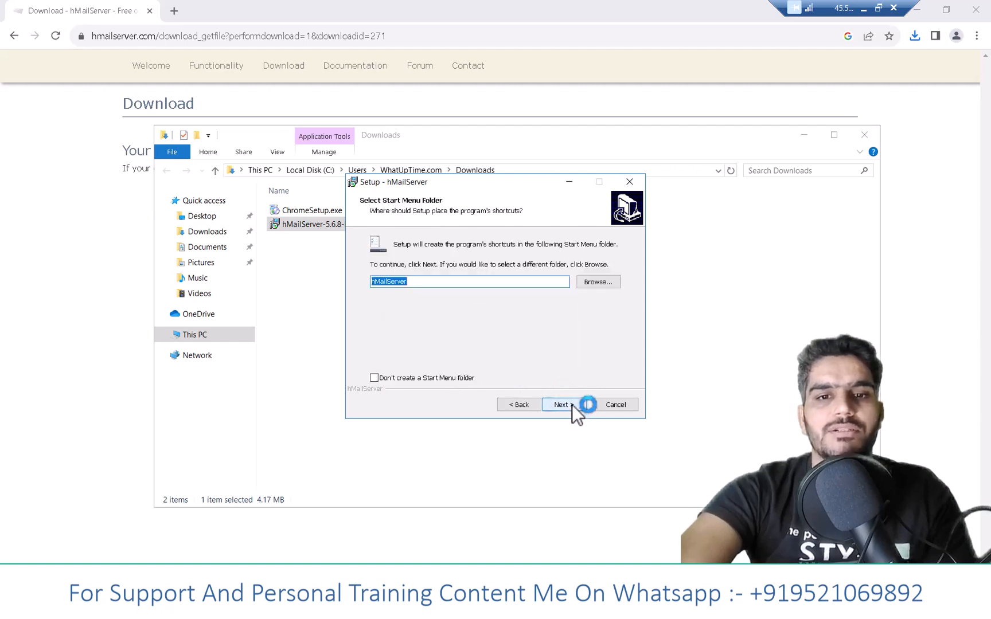
click(572, 404)
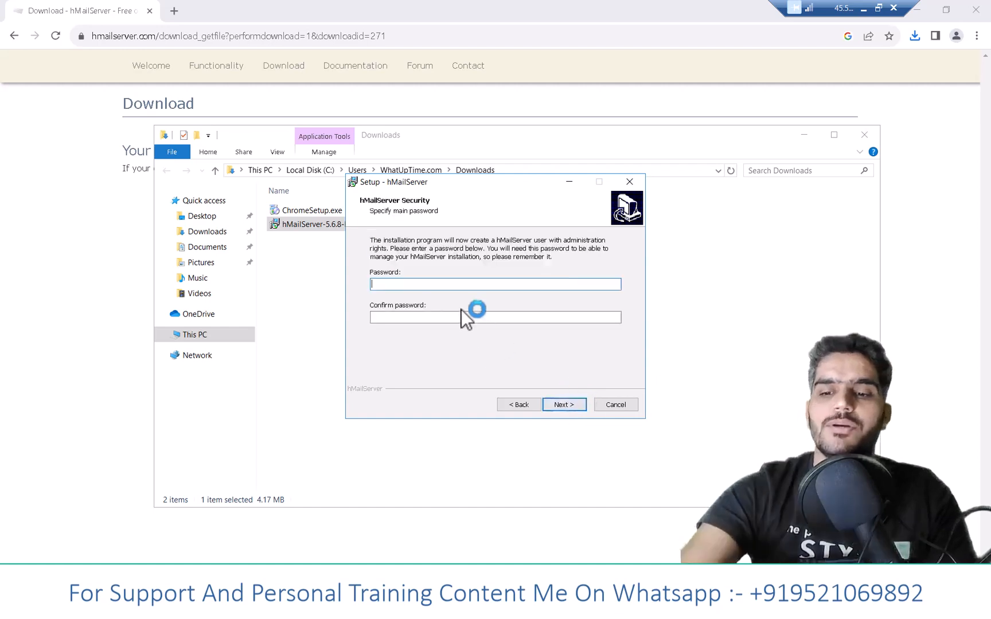
- Enter and confirm the main administration password for hMailServer, and proceed to the installation summary
text(•••••)
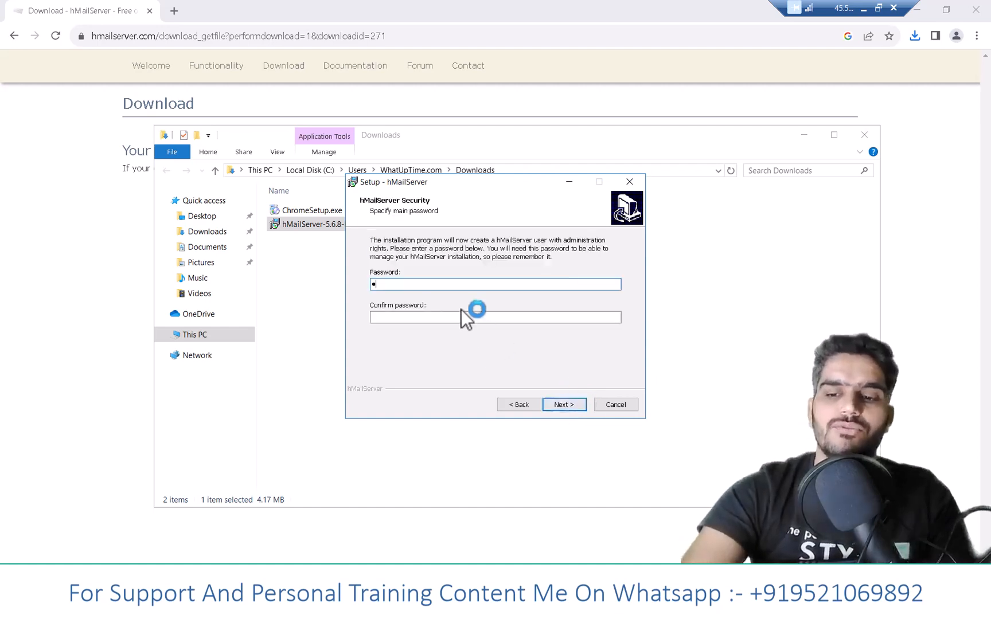
click(421, 316)
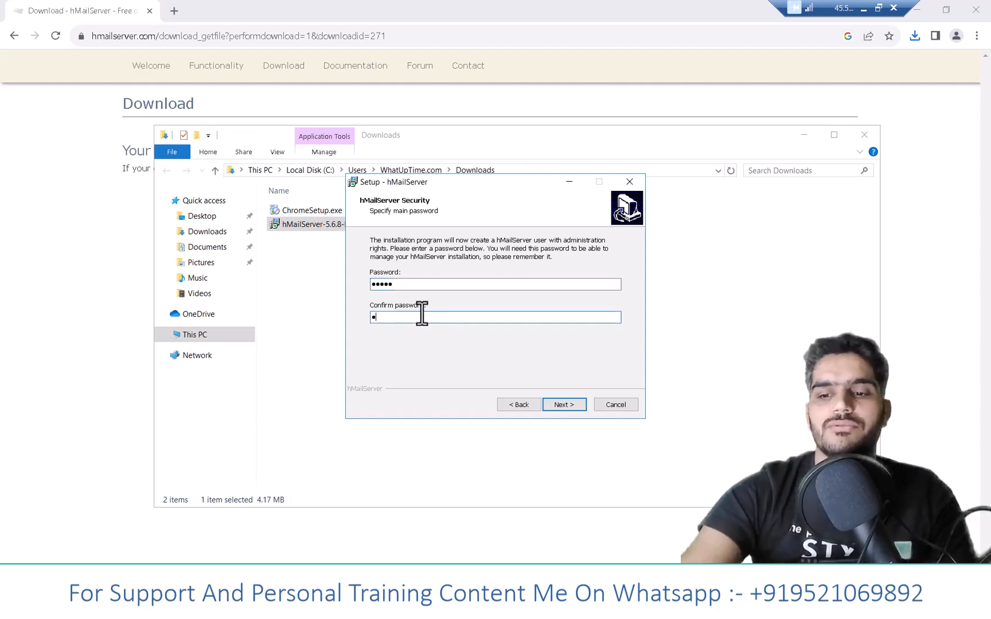
text(•••••)
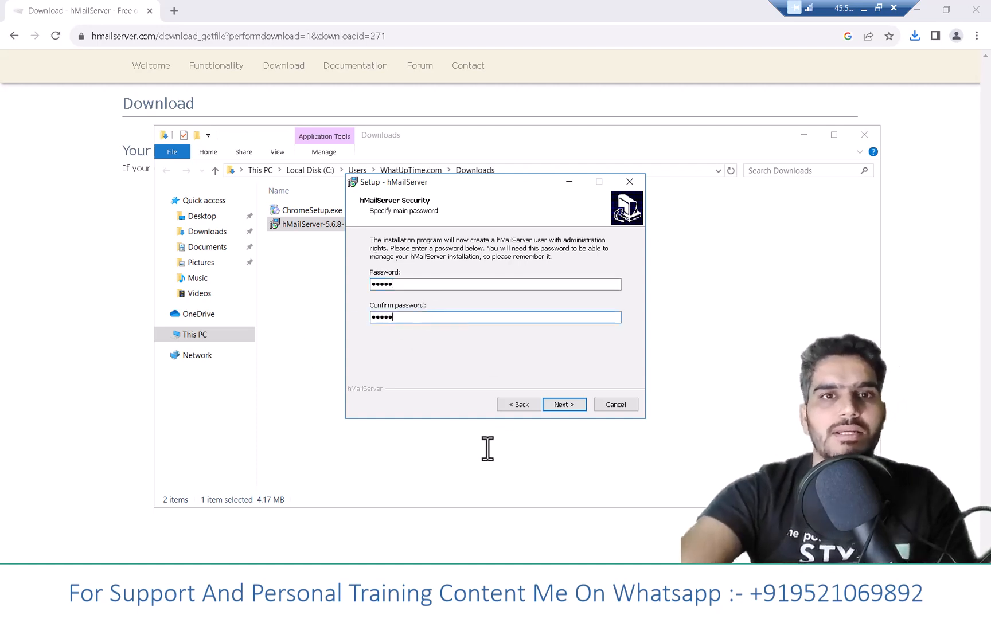
click(568, 405)
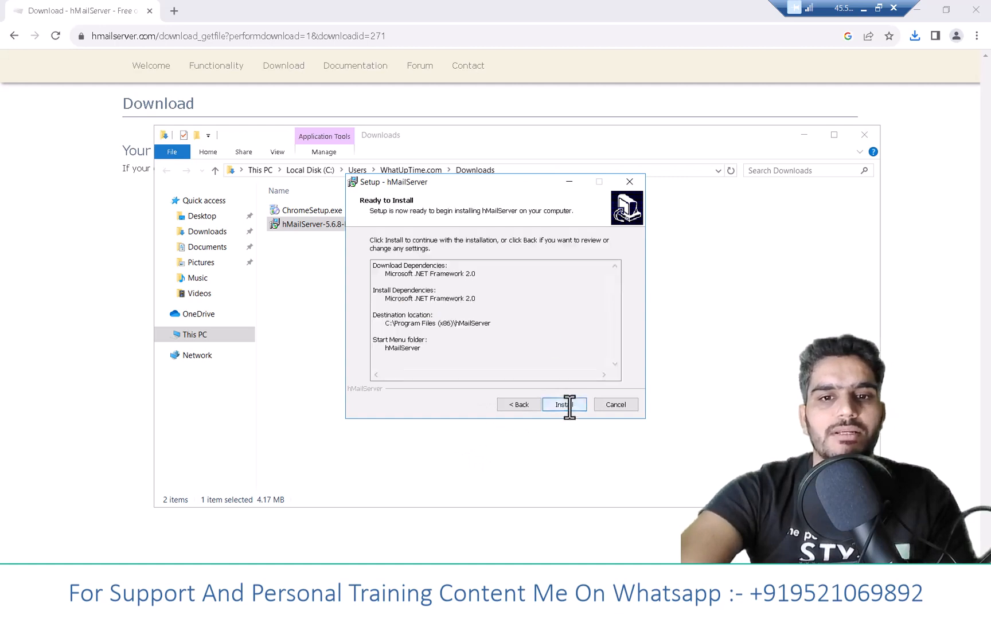
- Try to start the installation, decline downloading Microsoft .NET Framework 2.0, and exit the hMailServer setup
click(569, 404)
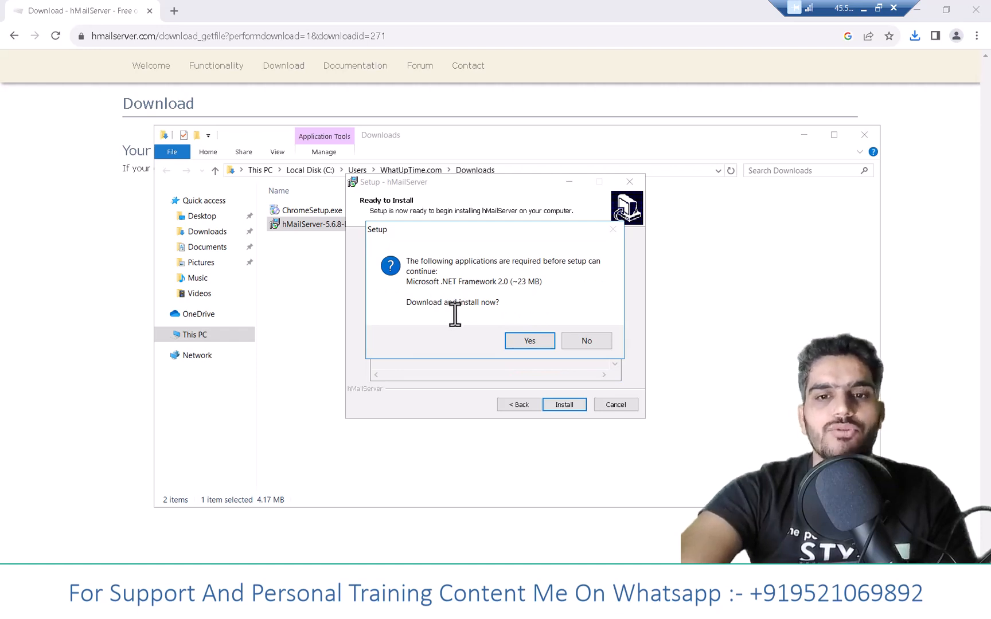
click(601, 342)
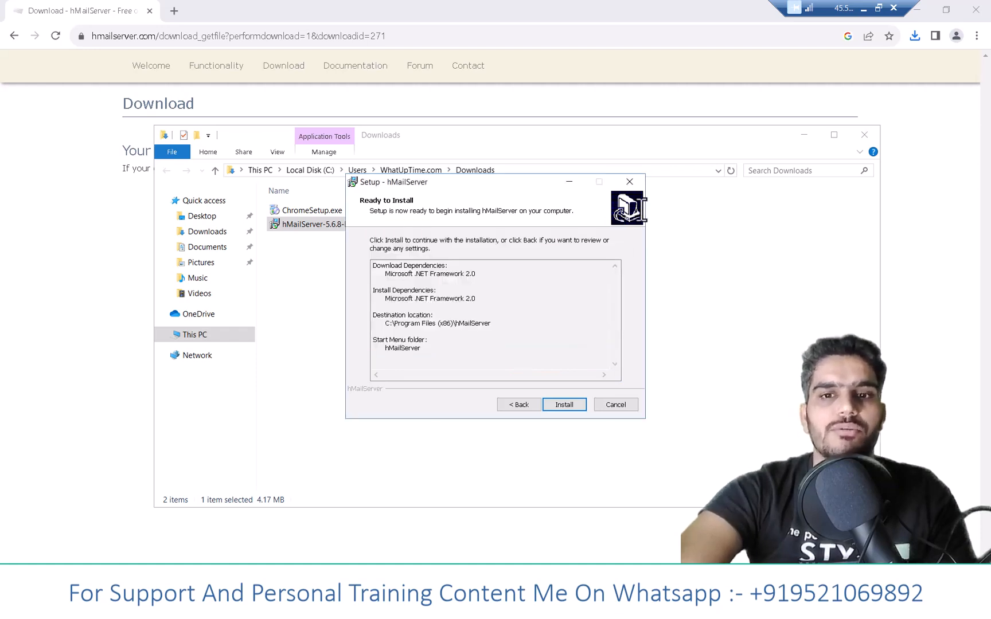
click(629, 181)
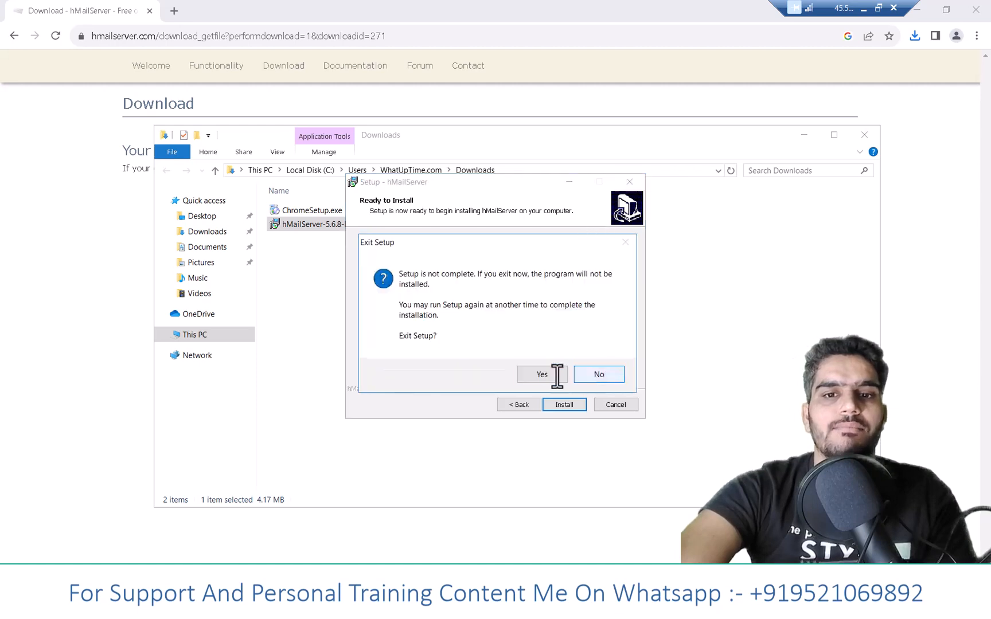
click(555, 374)
- Search Windows for "windows f" and open the settings for turning Windows features on or off
key(super+s)
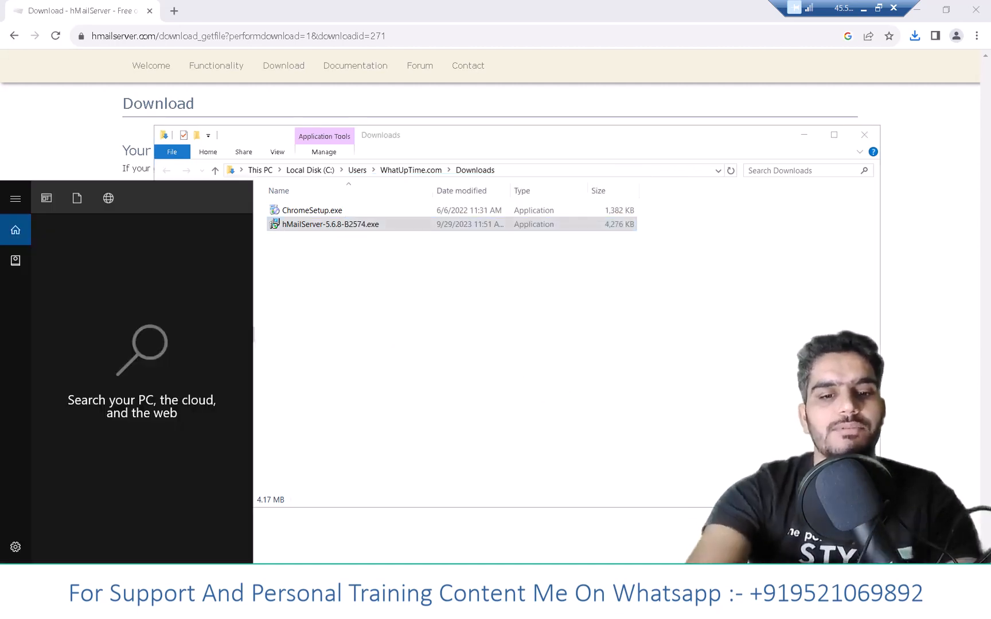
text(windo)
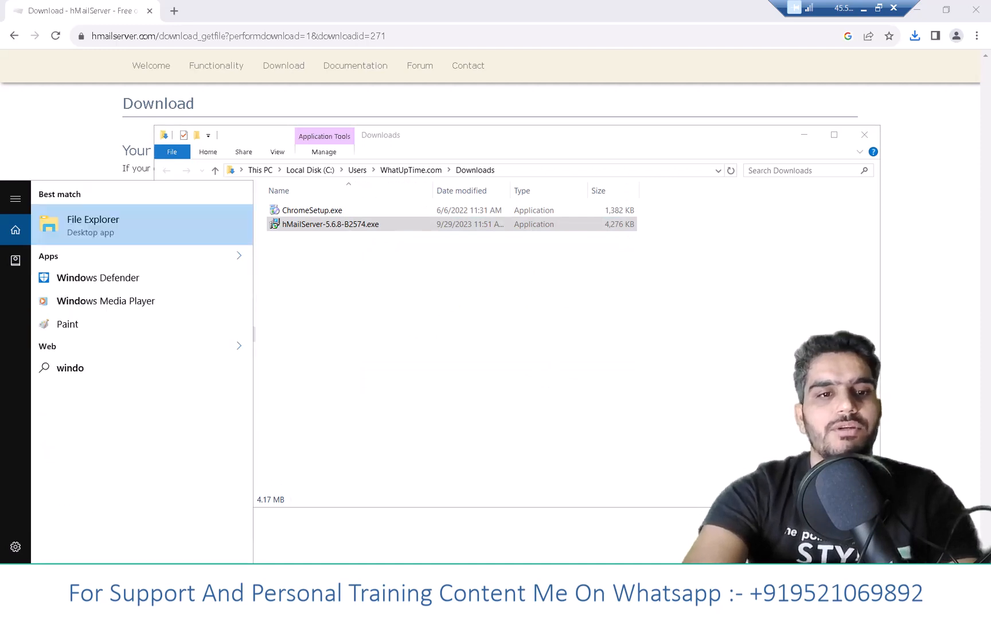
text(ws)
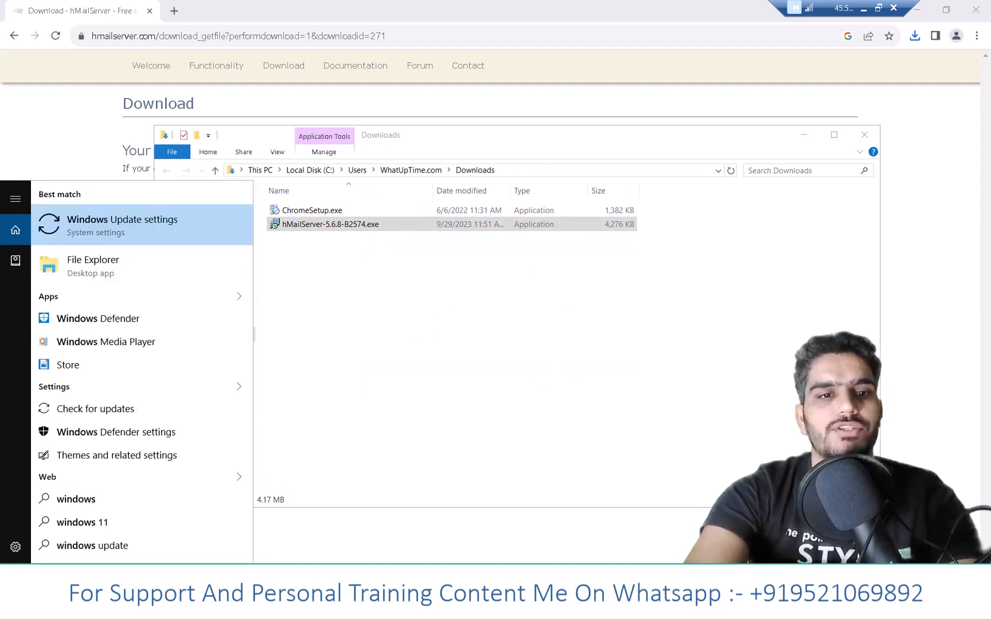
text( f)
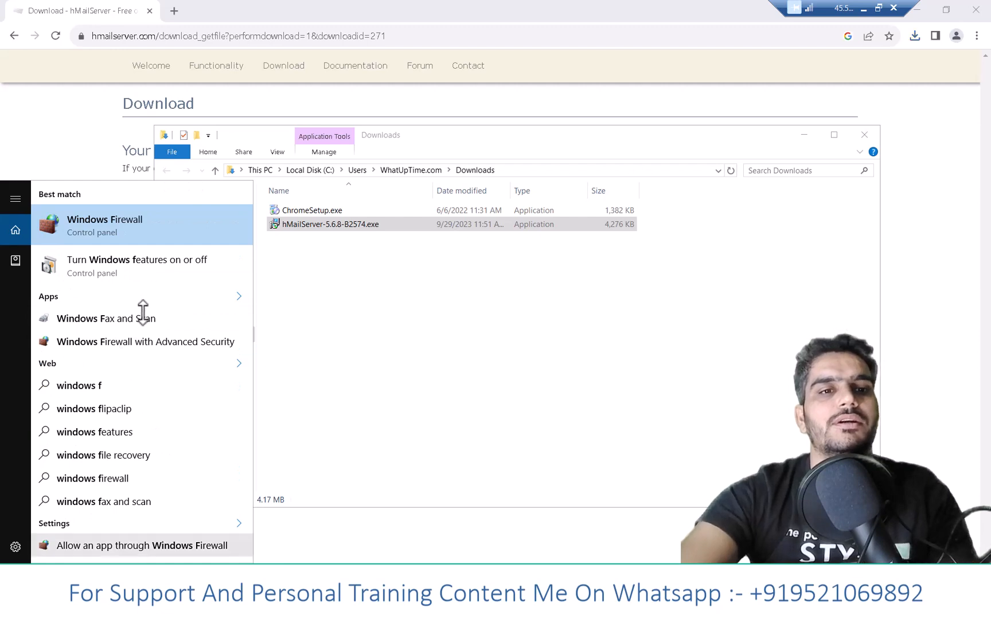
click(160, 262)
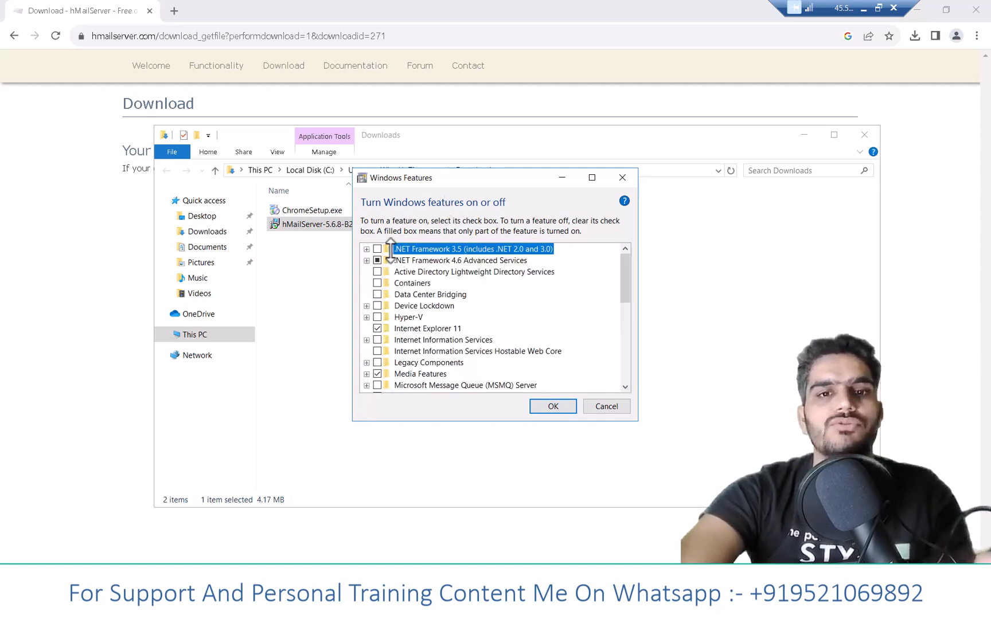
- Turn on .NET Framework 3.5 (includes .NET 2.0 and 3.0), download its files from Windows Update, and close the completed features dialog
click(377, 249)
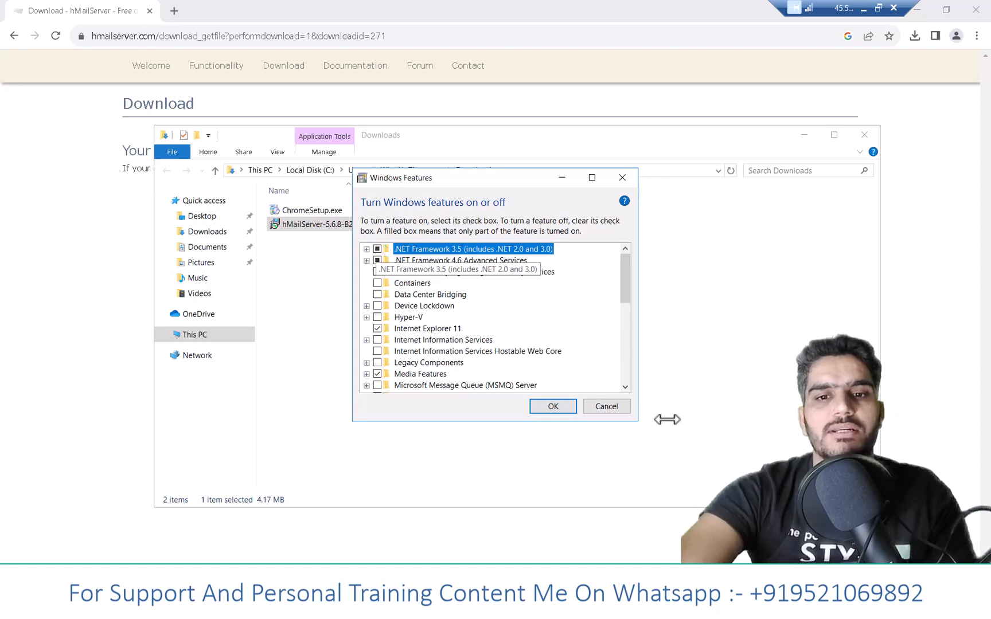
click(550, 406)
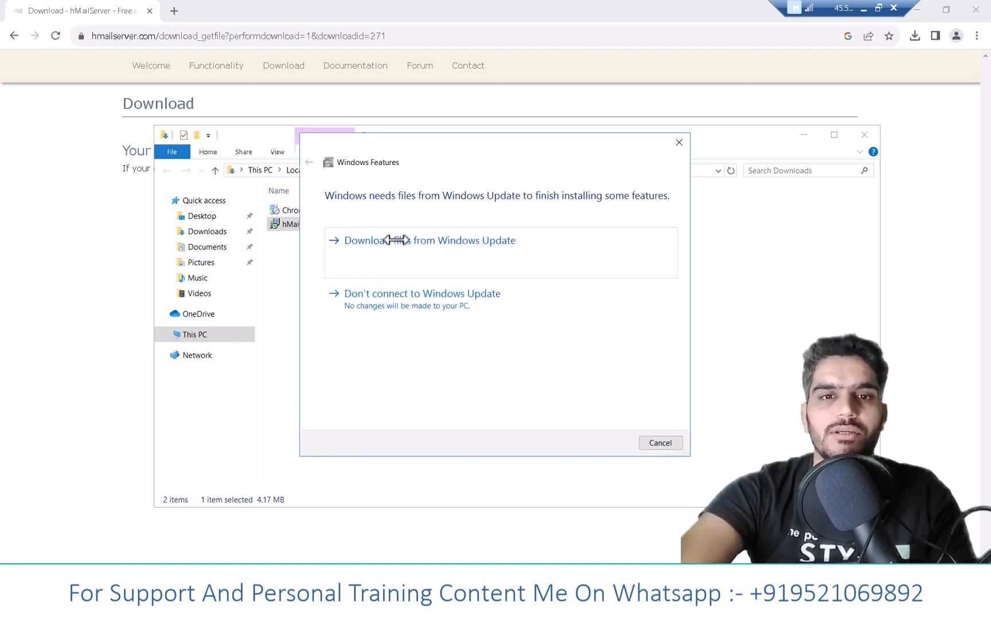
click(404, 246)
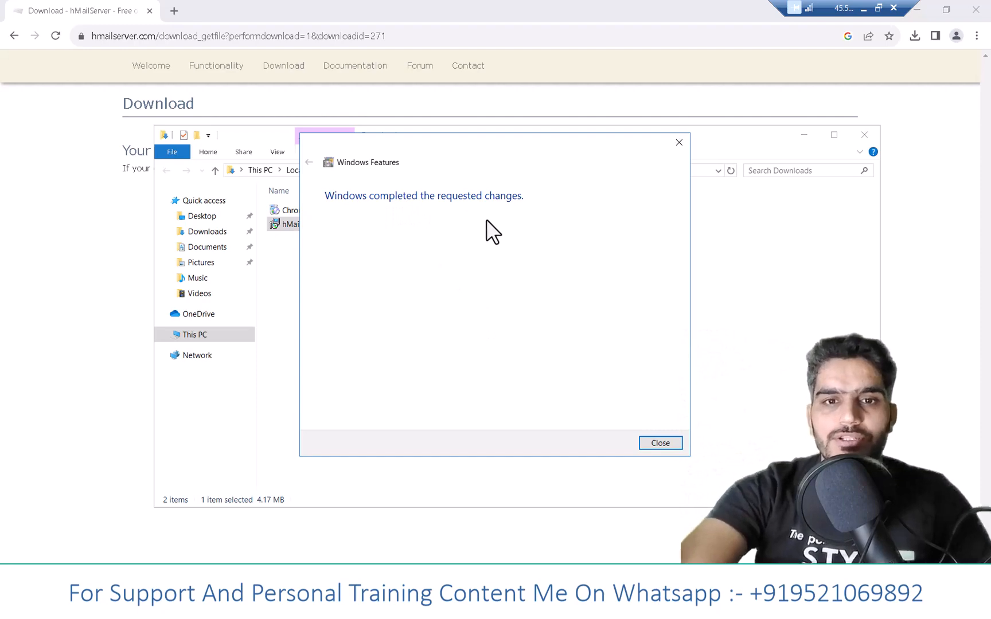
click(659, 443)
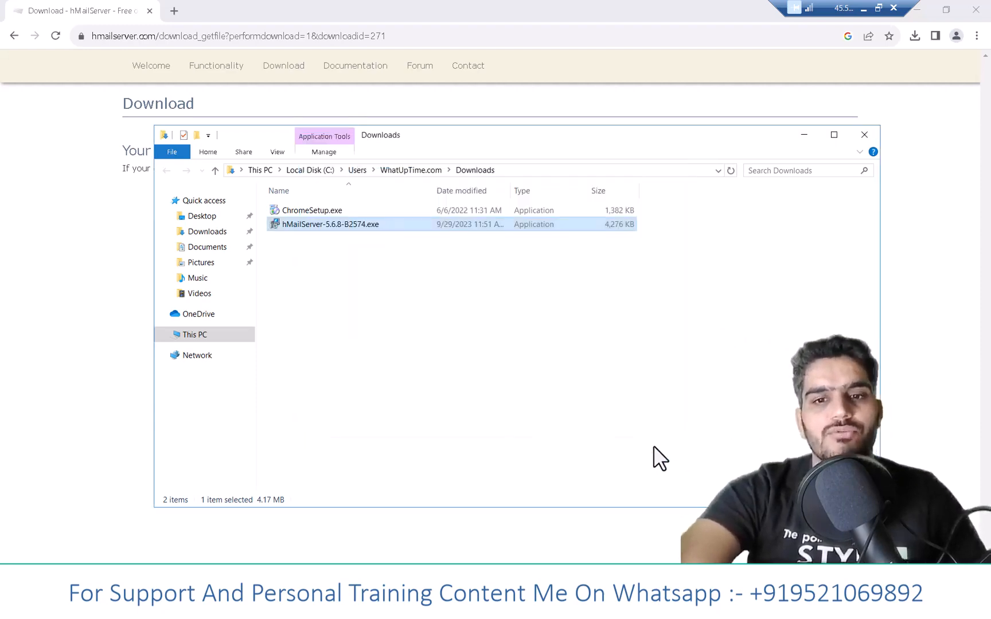
- Run hMailServer-5.6.8-B2574.exe again from Downloads, allow it to make changes to the device, and accept the license agreement
click(410, 279)
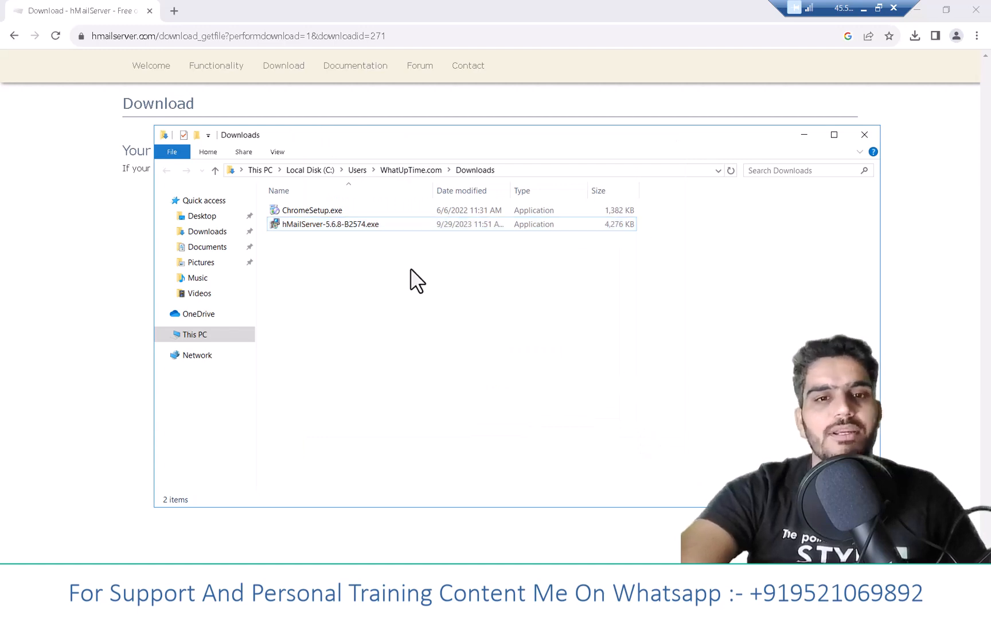
click(355, 224)
double_click(356, 224)
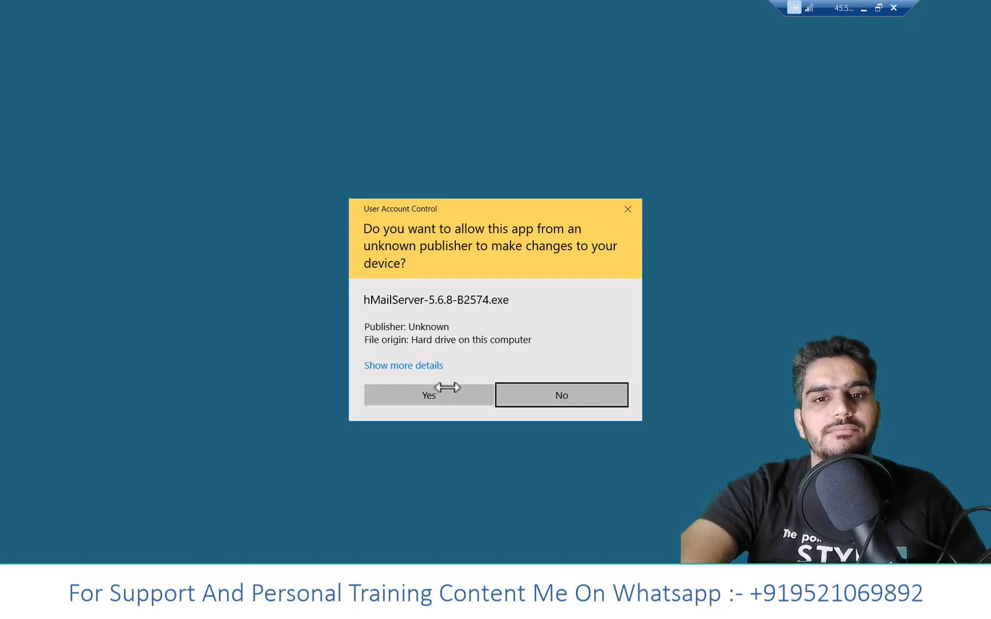
click(445, 396)
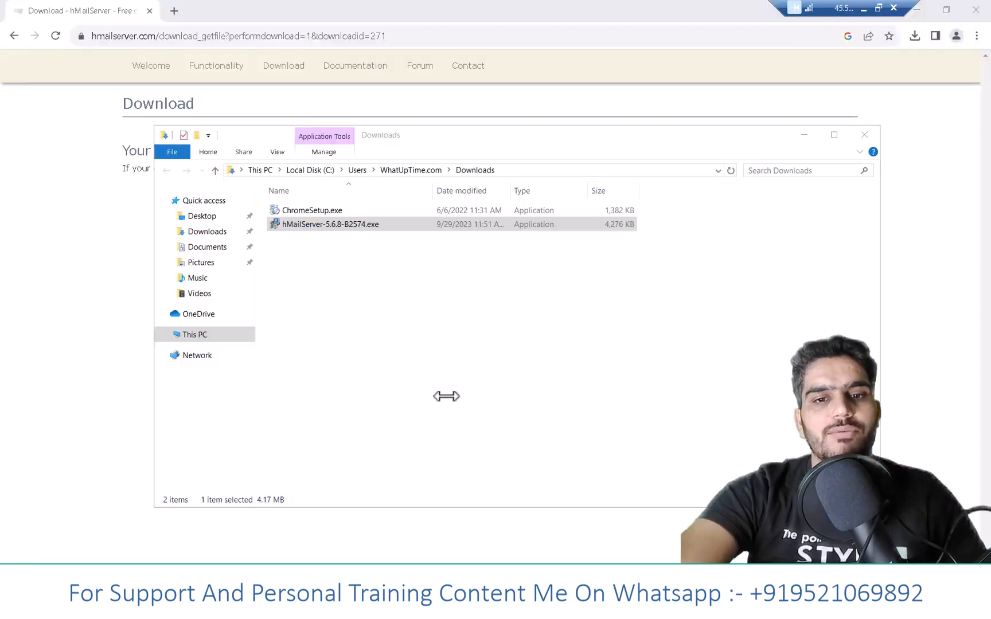
click(561, 404)
click(407, 365)
click(580, 404)
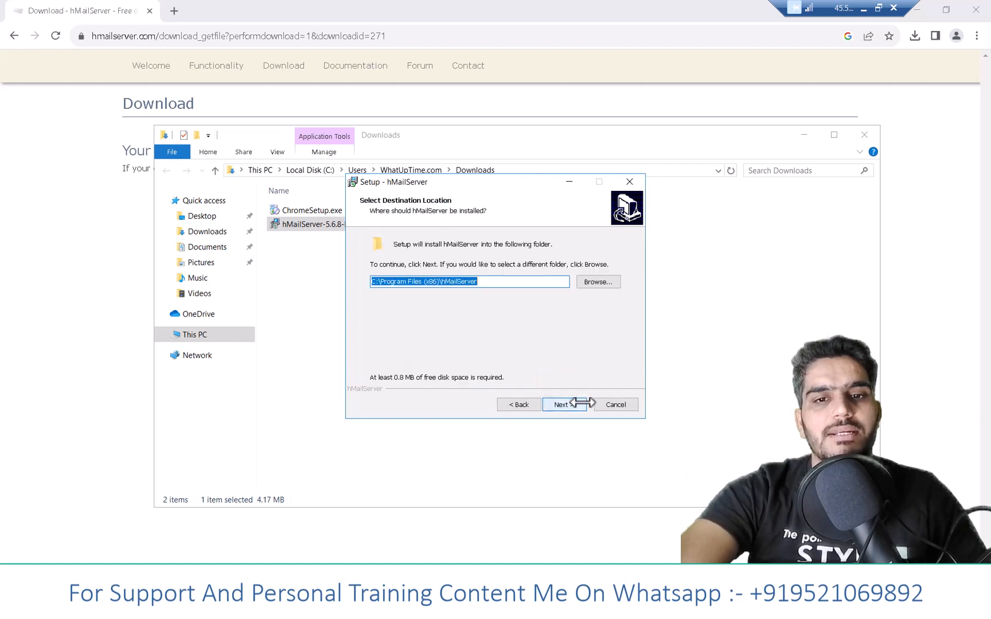
- Keep the default destination C:\Program Files (x86)\hMailServer, the built-in Microsoft SQL Compact database engine, and the default Start Menu folder
click(580, 403)
click(581, 403)
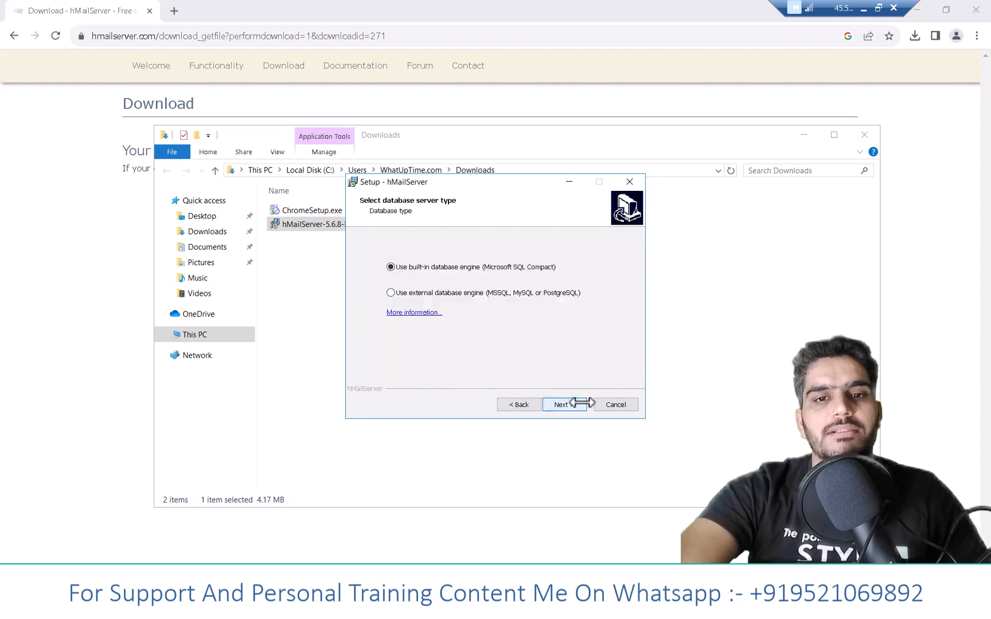
click(580, 404)
click(571, 403)
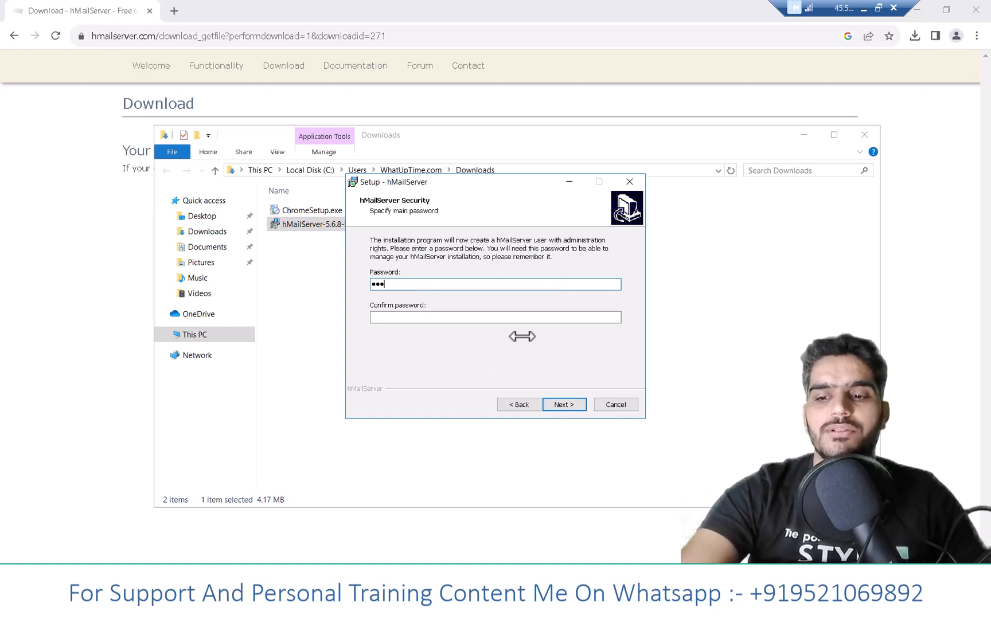
- Enter and confirm the main hMailServer administration password, and install hMailServer
click(390, 317)
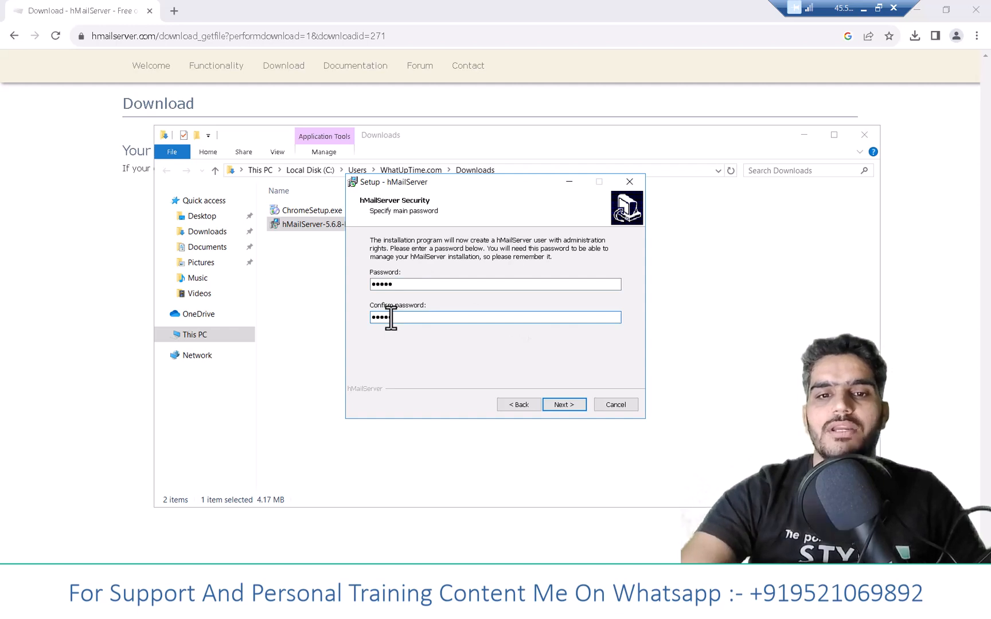
click(567, 404)
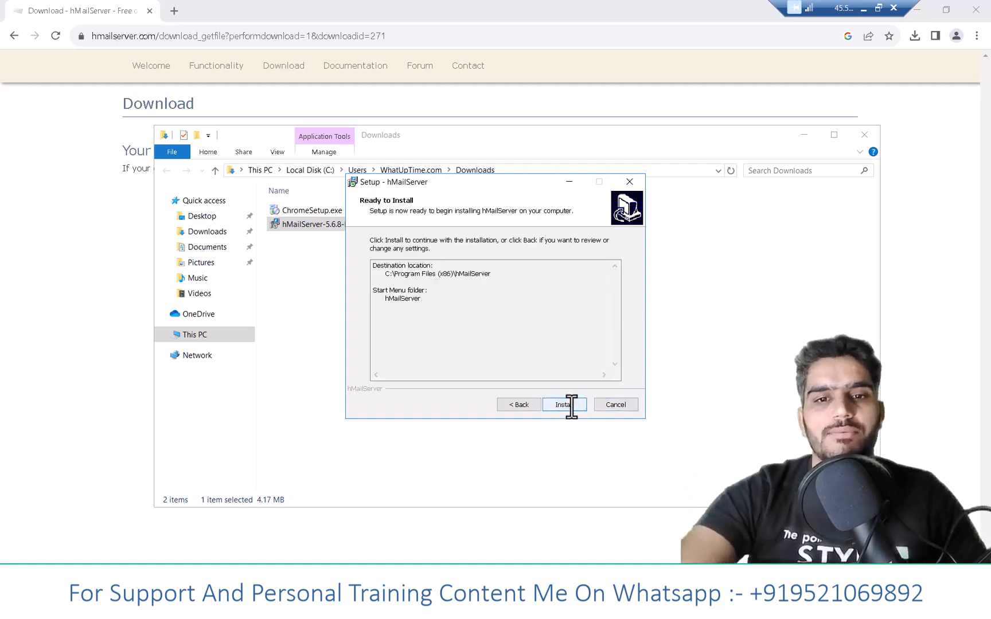
click(564, 405)
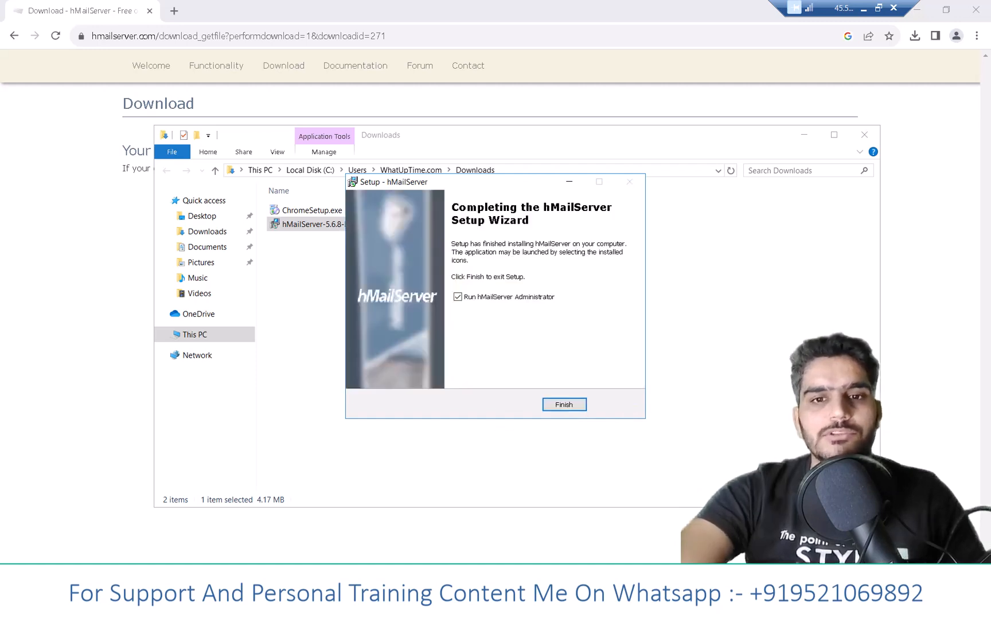
- Finish the setup with hMailServer Administrator set to run, and connect to localhost using the hMailServer password
click(568, 406)
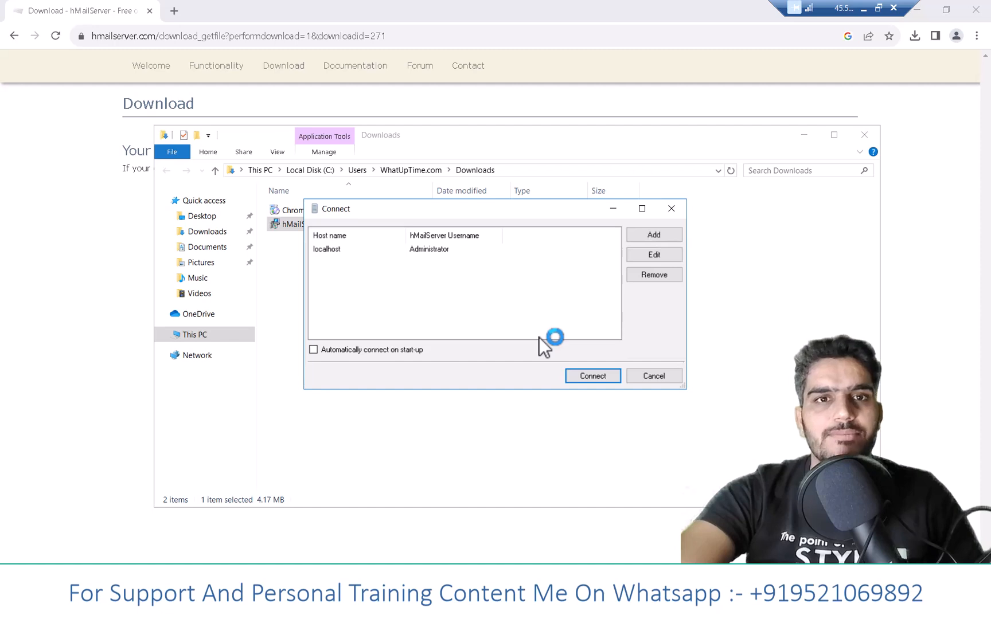
click(582, 376)
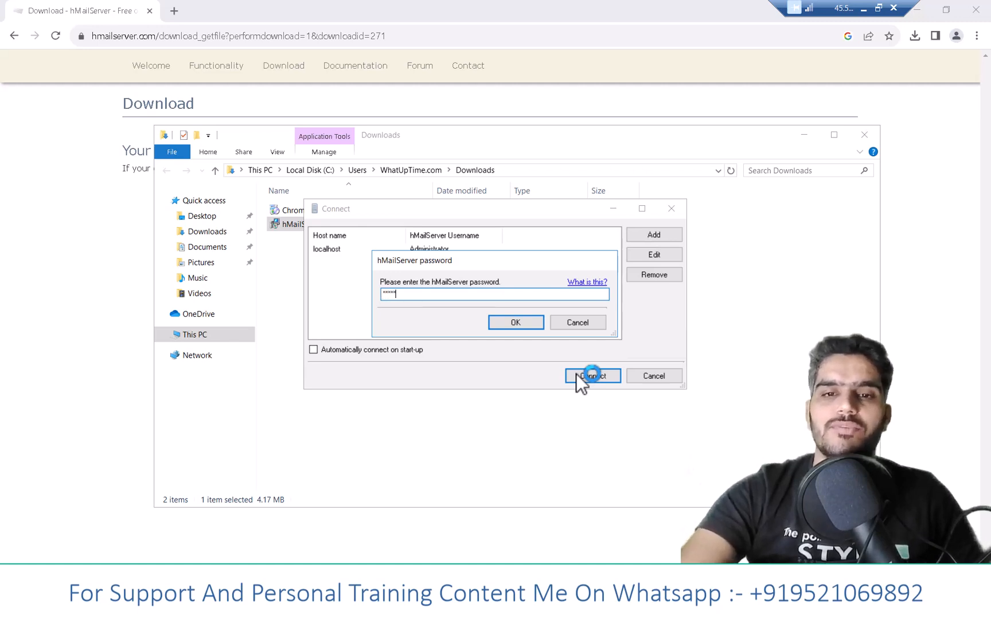
key(Return)
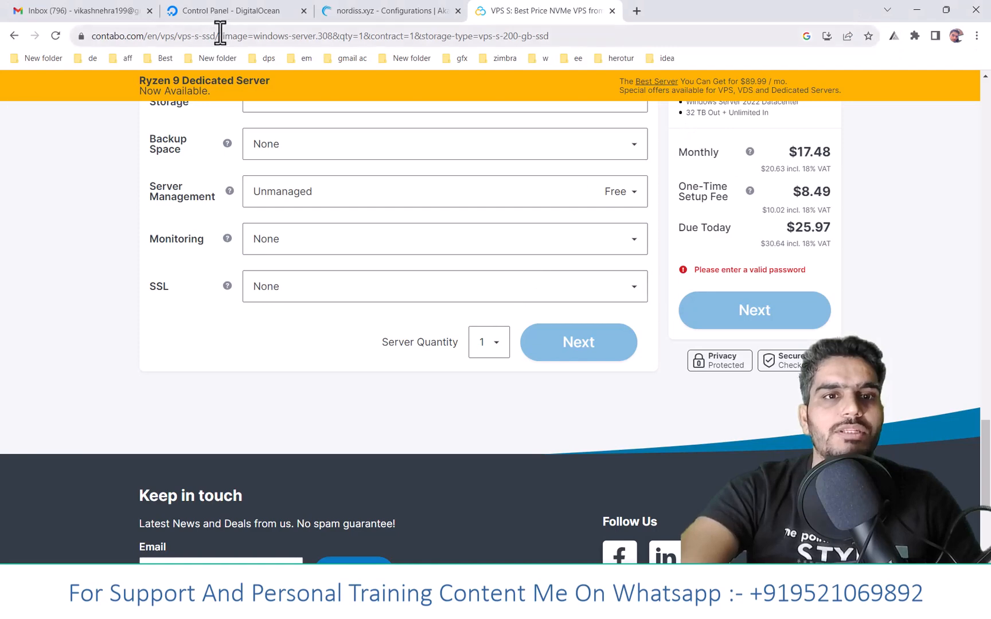
- Switch to the DigitalOcean control panel, copy the domain name nordiss.xyz, and open the form for creating an A record
click(216, 11)
scroll(262, 239, up, 5)
drag(173, 171, 288, 175)
right_click(284, 178)
click(306, 184)
scroll(324, 219, down, 3)
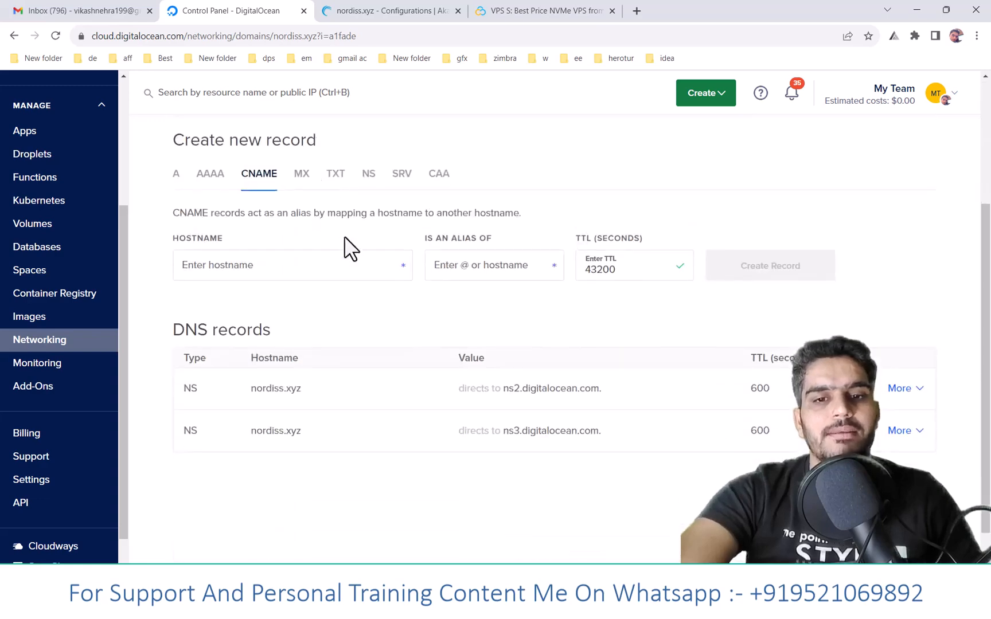
click(176, 173)
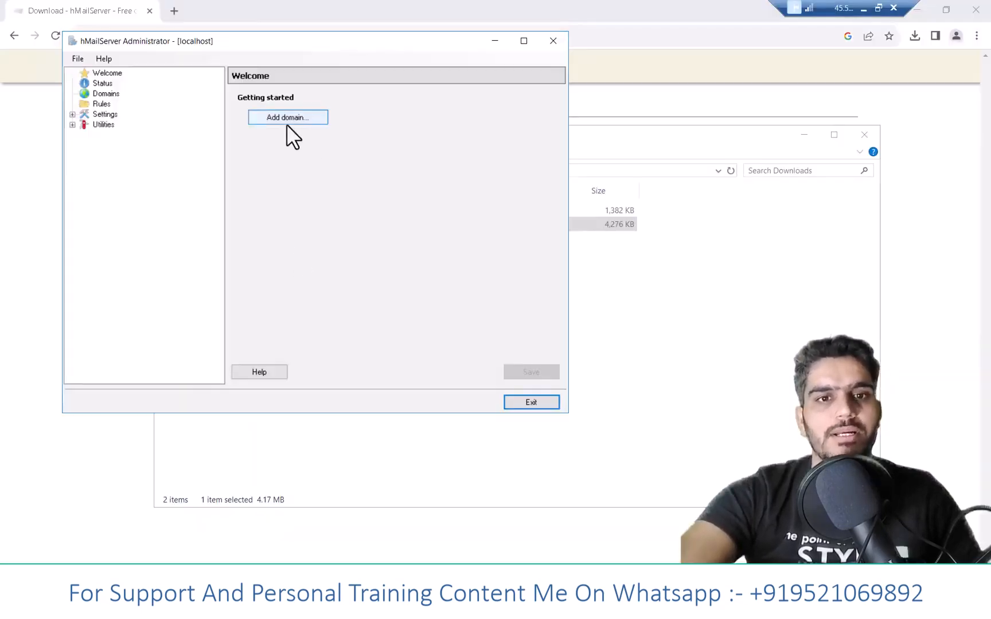
- Add the copied domain nordiss.xyz as an enabled domain in hMailServer Administrator on the server, and save it
click(287, 120)
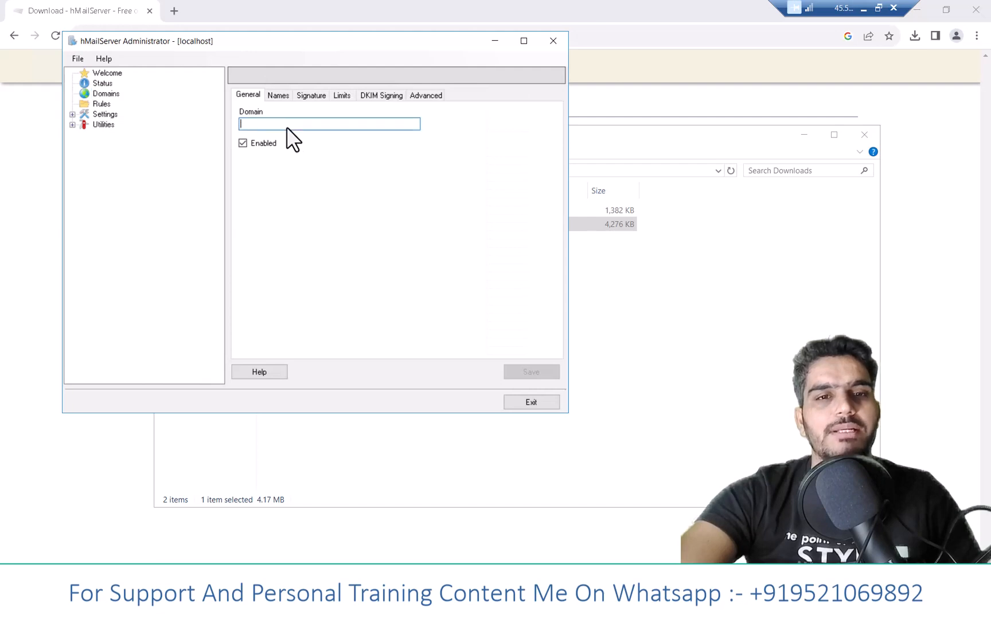
right_click(287, 126)
click(319, 183)
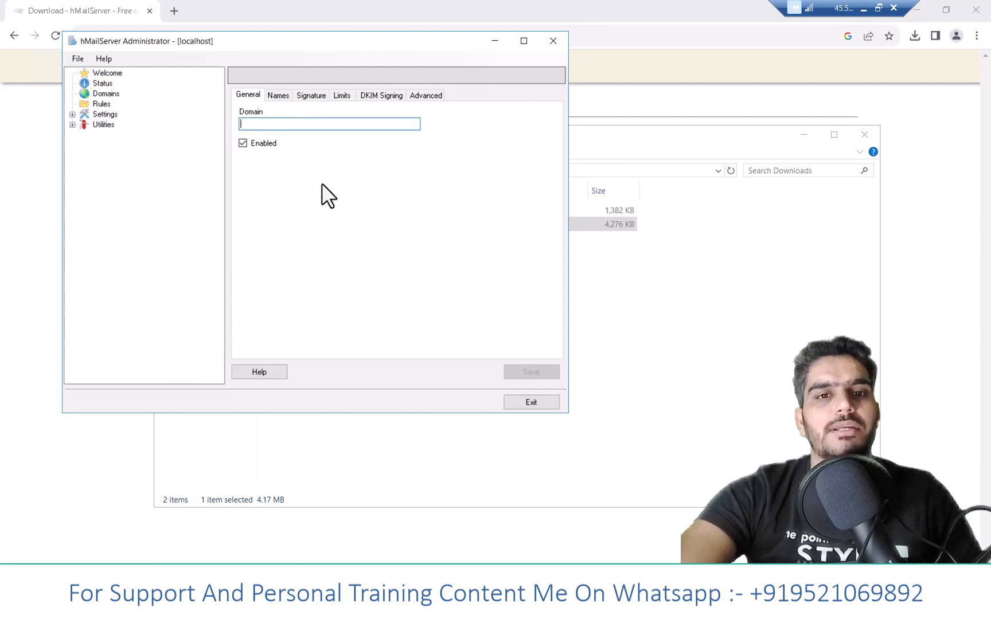
click(533, 371)
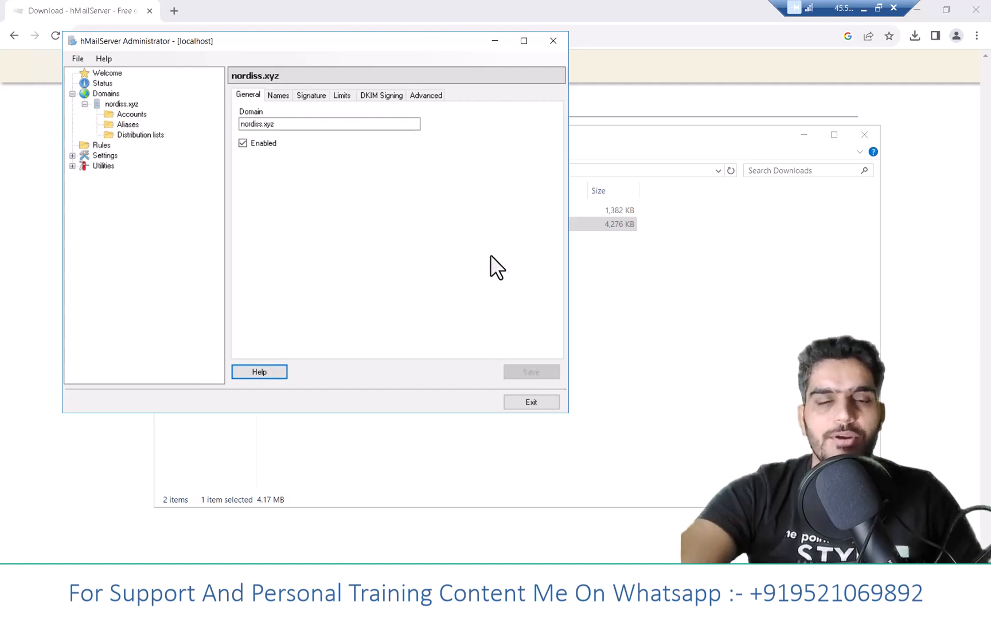
- Add an enabled User-level account named admin to the nordiss.xyz domain, enter its account password, and save it, accepting the weak password
click(133, 114)
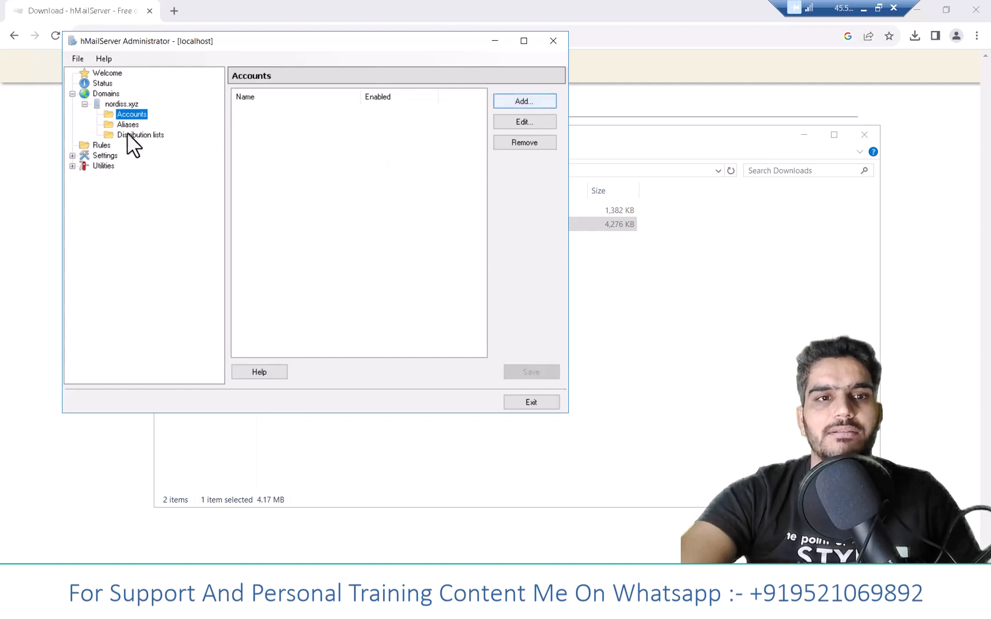
click(101, 95)
click(109, 104)
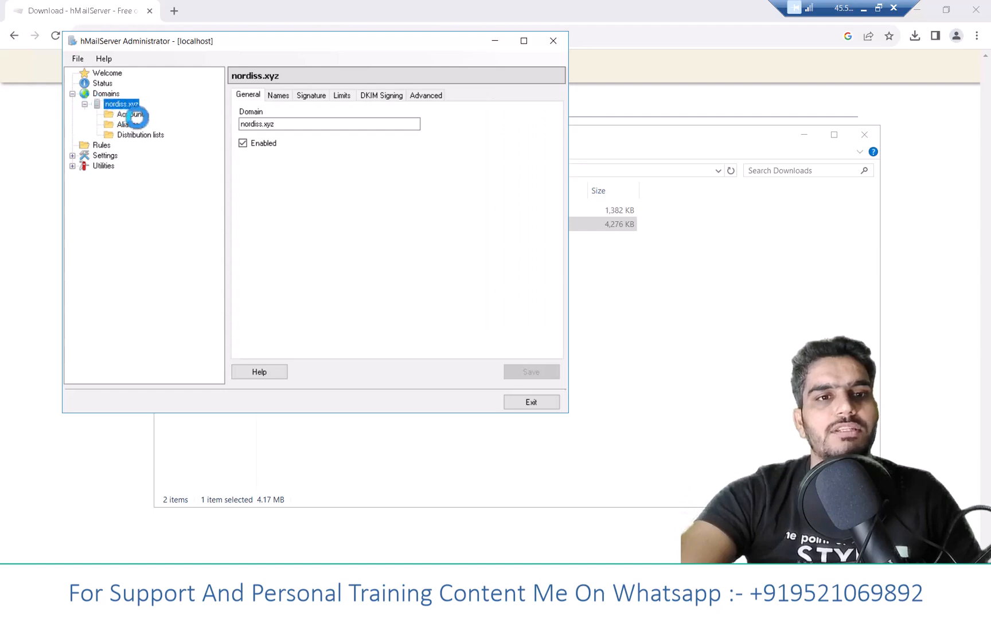
click(134, 115)
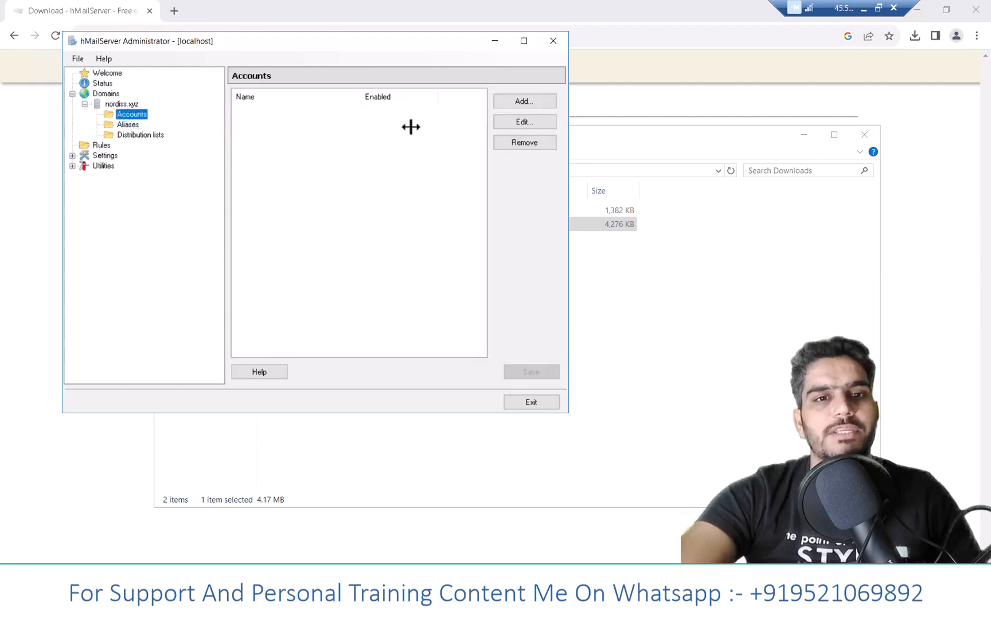
click(508, 103)
click(262, 124)
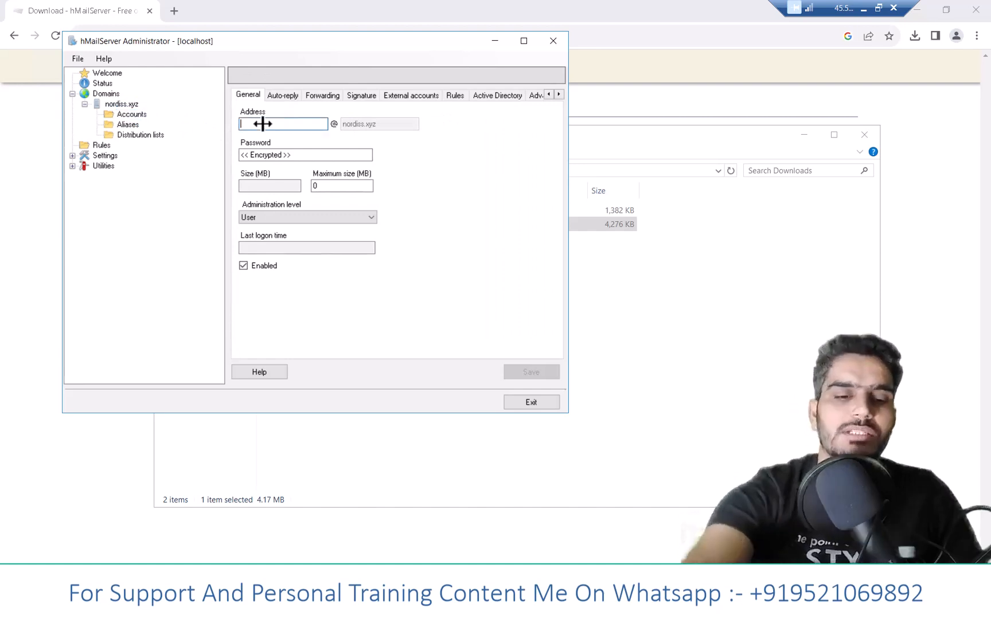
text(admin)
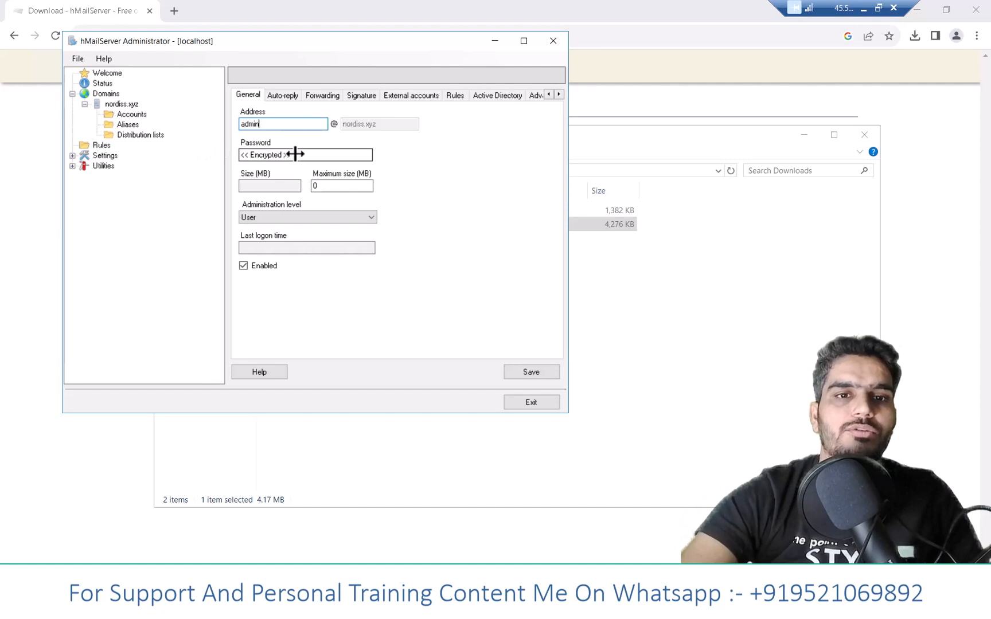
click(295, 154)
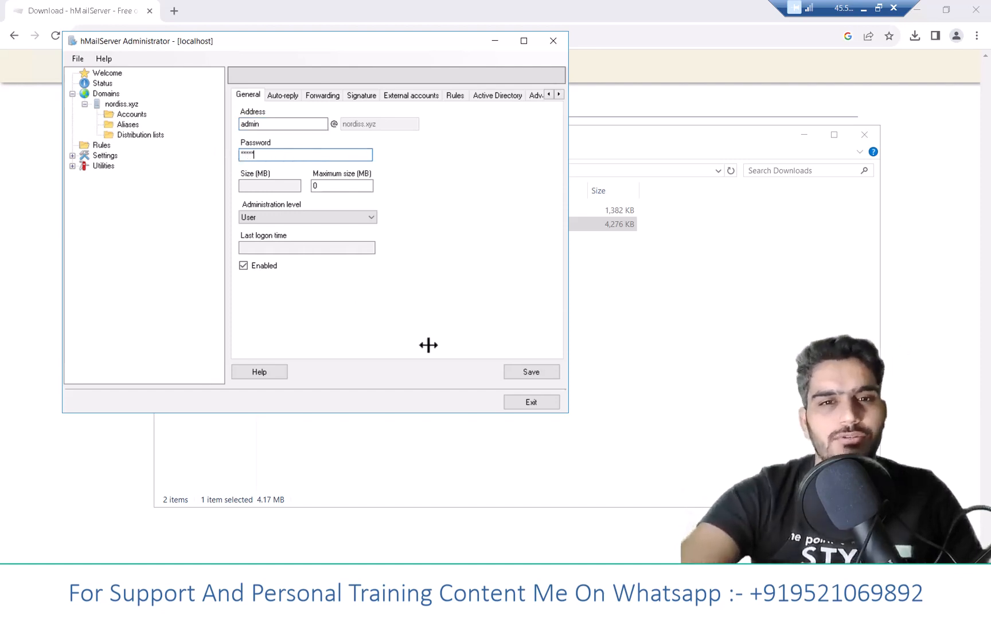
click(338, 186)
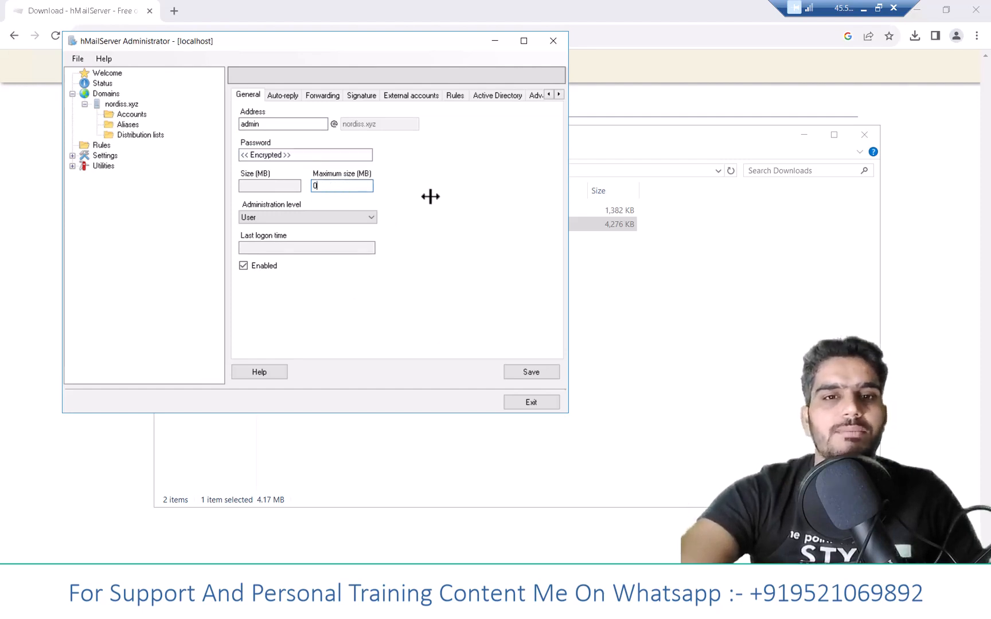
click(525, 370)
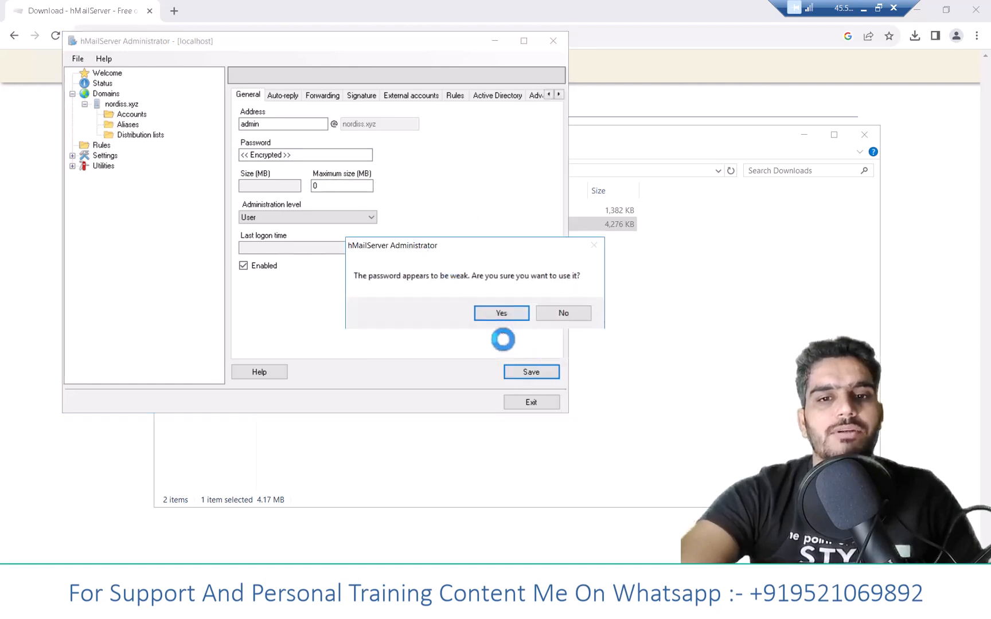
click(488, 316)
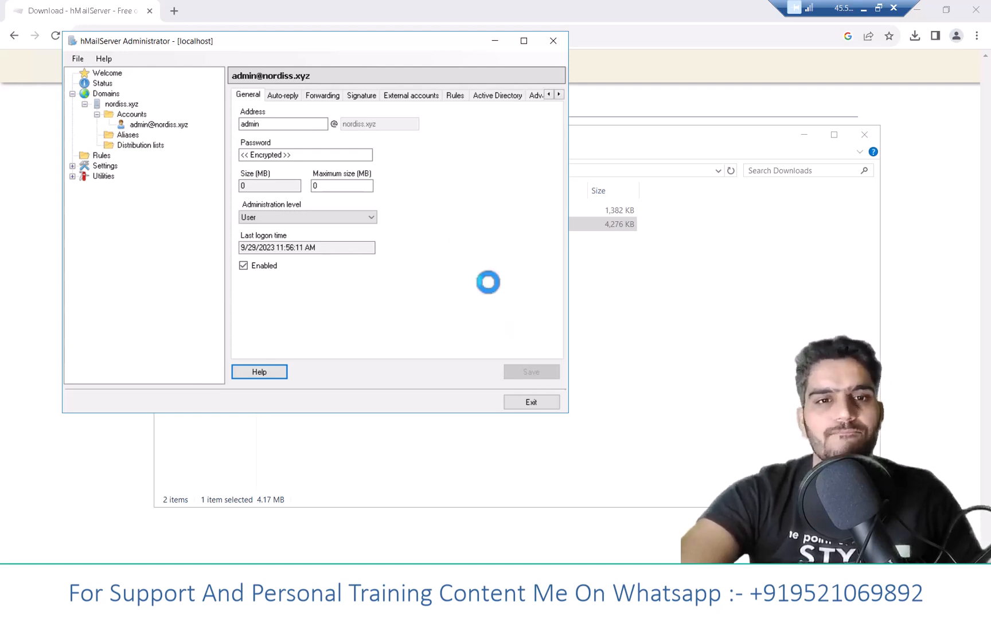
- Open the nordiss.xyz accounts list, minimize the server session, copy the server's IPv4 address from Akamai Cloud Manager, and return to DigitalOcean
click(125, 112)
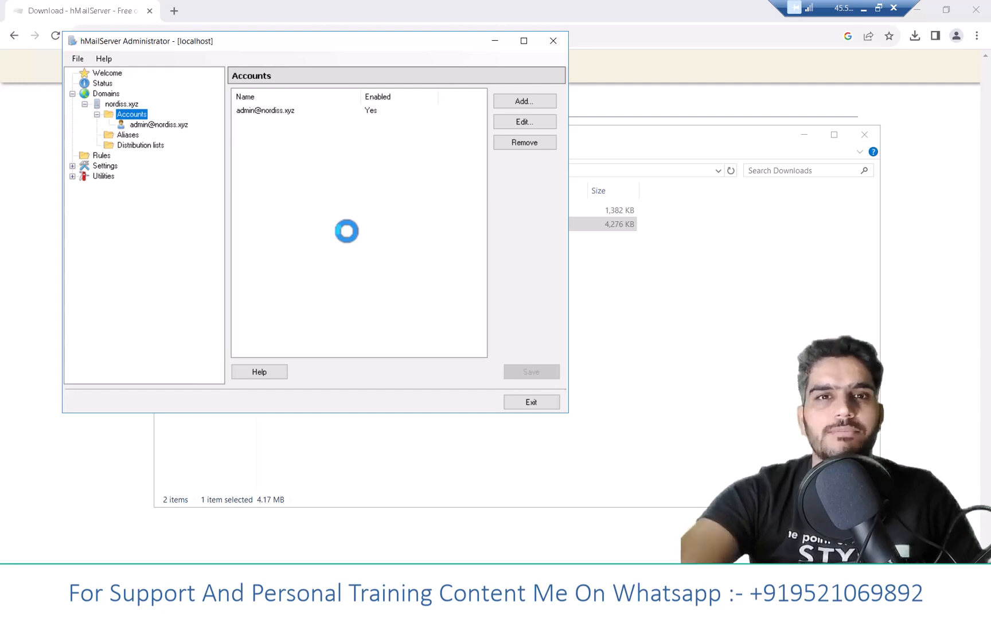
click(869, 14)
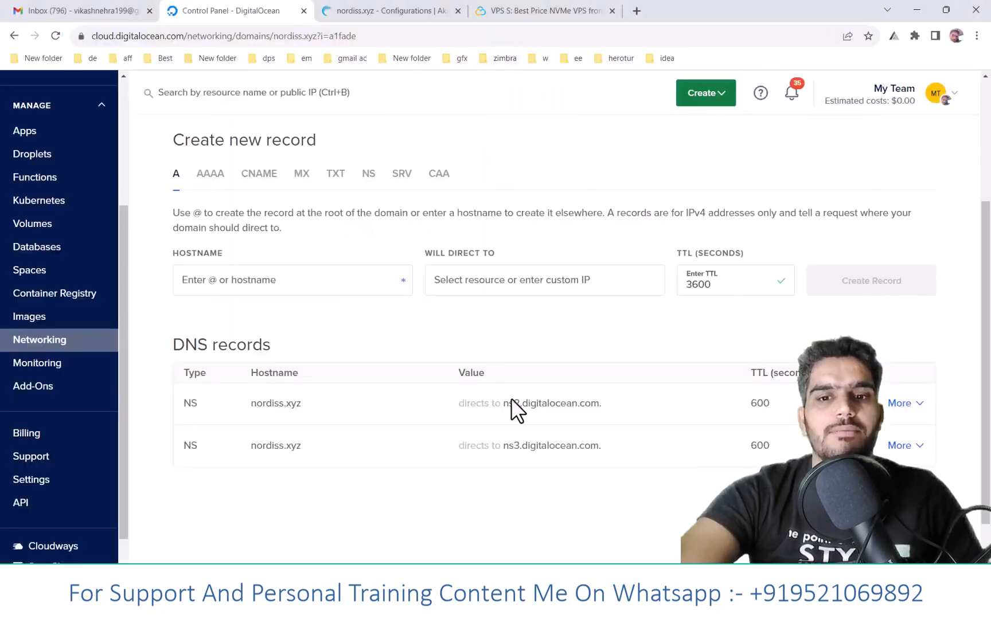
mouse_move(652, 606)
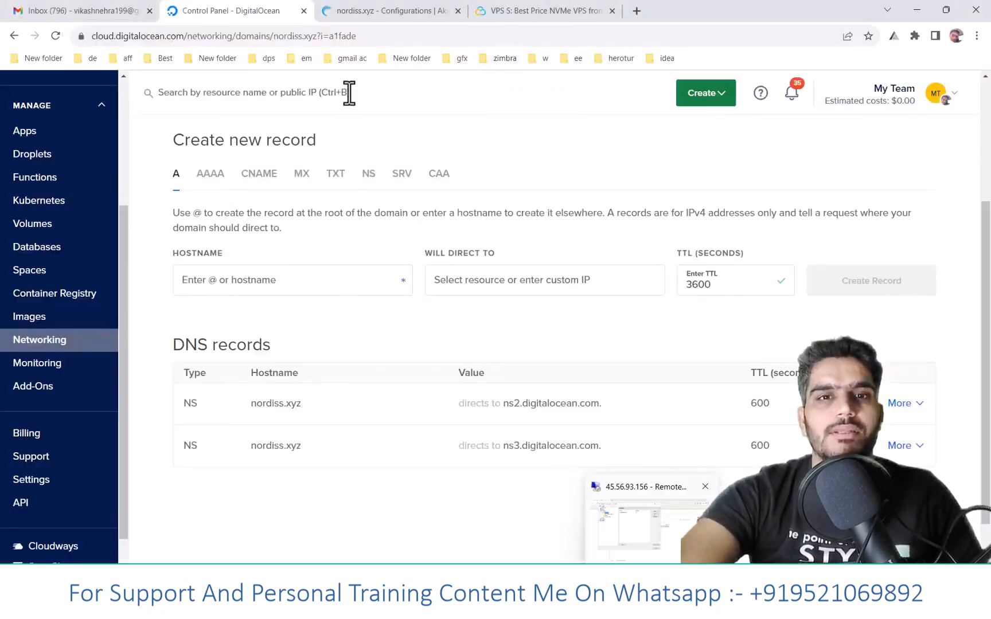
click(362, 13)
click(545, 201)
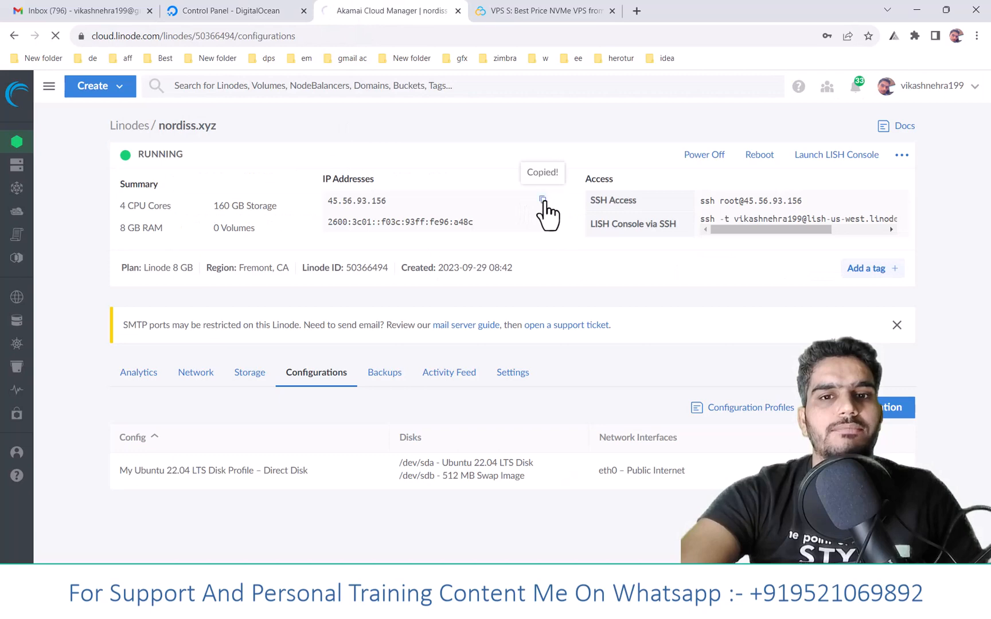
click(248, 13)
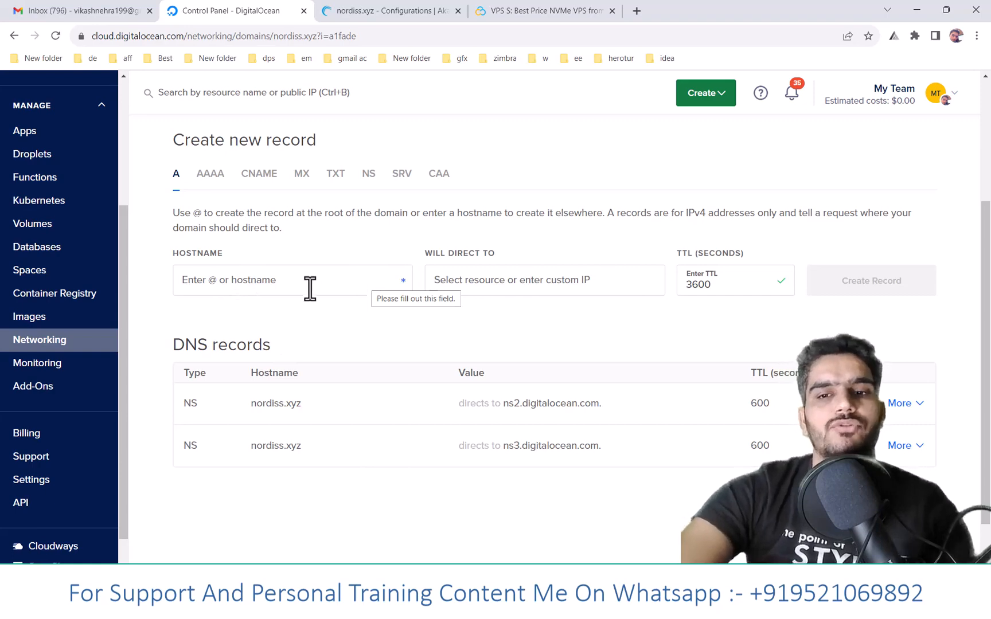
- Create an A record for hostname @ directing to the copied IP 45.56.93.156 with a TTL of 600 seconds
click(258, 280)
text(@)
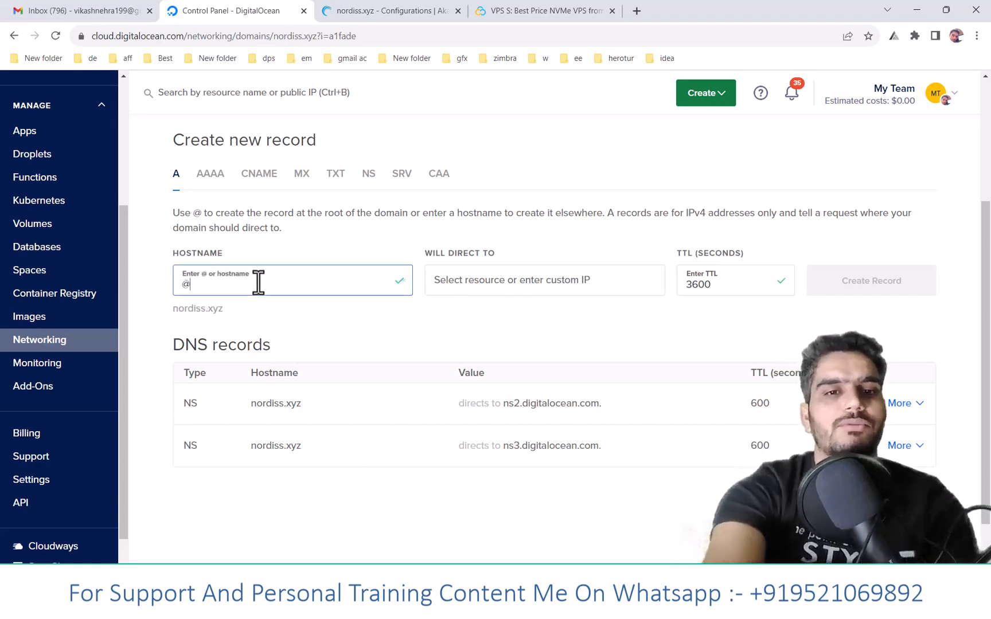
click(462, 280)
key(ctrl+v)
drag(714, 281, 678, 281)
text(600)
click(913, 283)
- Create an A record for hostname www directing to 45.56.93.156 with a TTL of 600 seconds
click(266, 285)
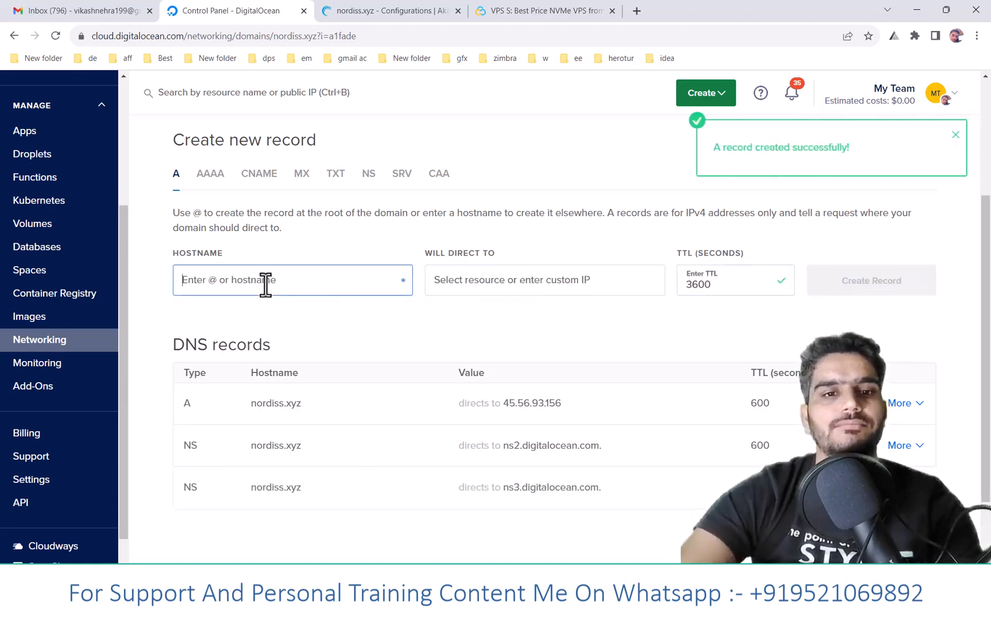
text(www)
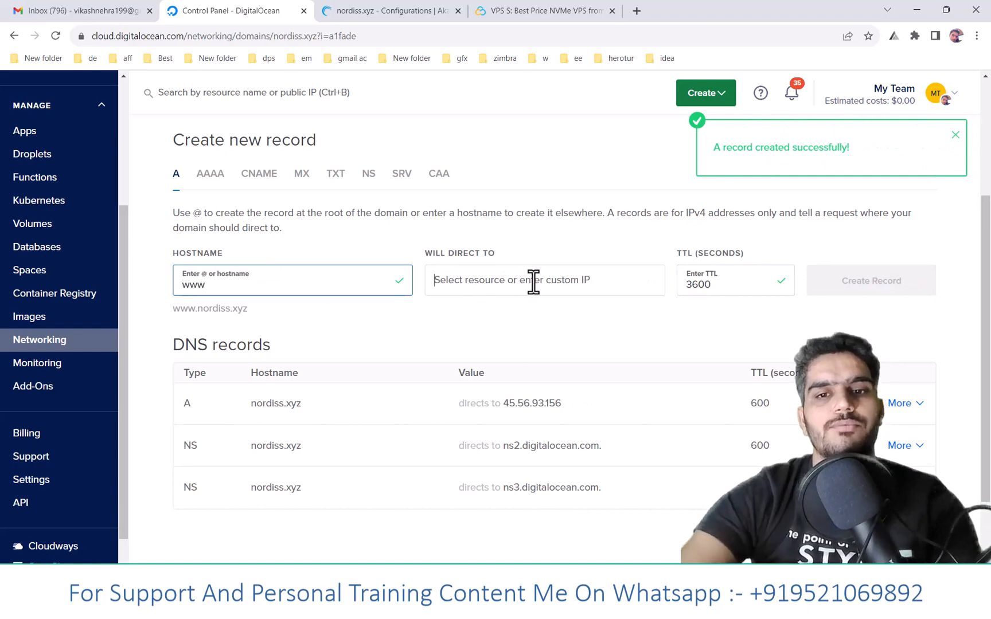
click(534, 281)
key(ctrl+v)
drag(715, 284, 656, 294)
text(6)
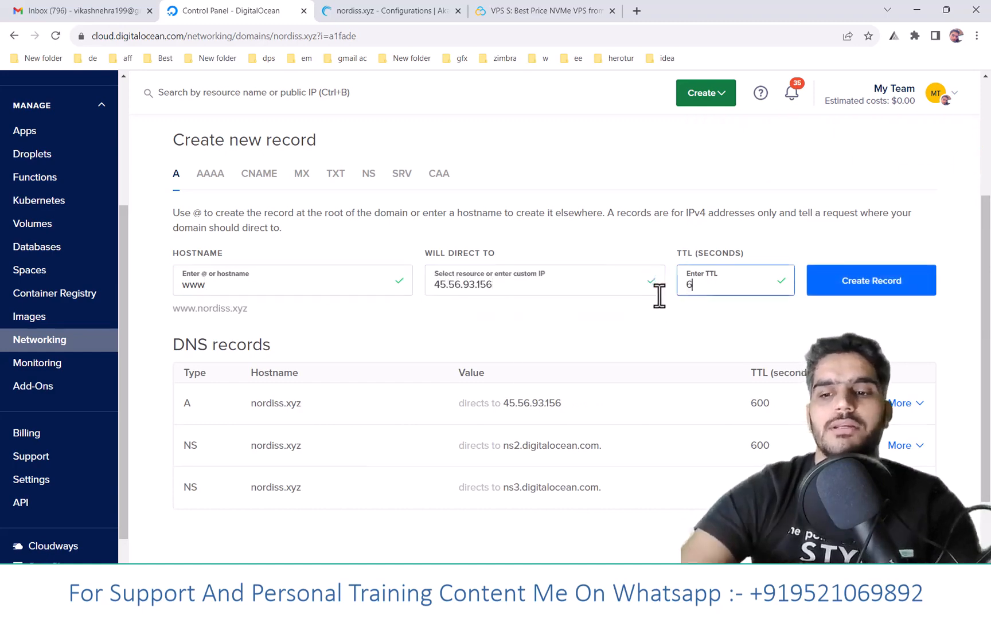
click(859, 287)
- Create an A record for hostname mail directing to 45.56.93.156 with a TTL of 600 seconds
click(235, 286)
text(mai)
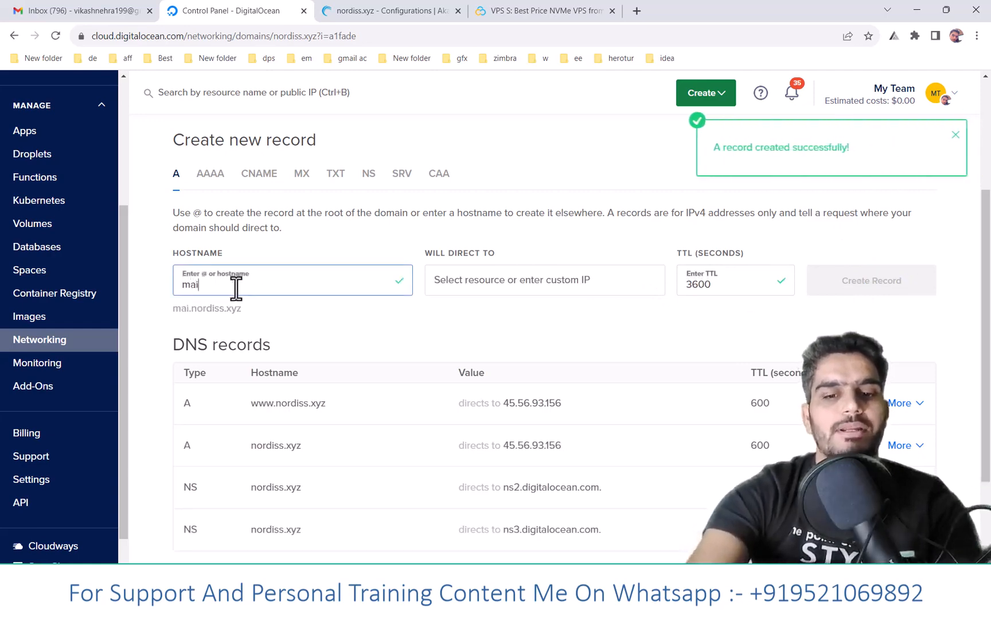
click(570, 281)
key(ctrl+v)
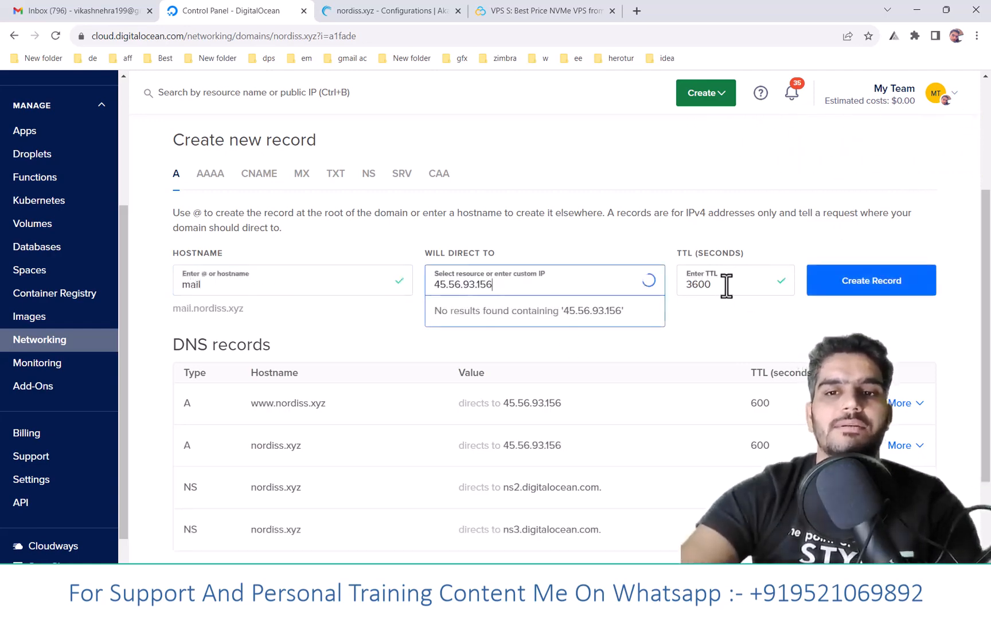
drag(724, 285, 670, 290)
key(BackSpace)
key(BackSpace)
text(600)
click(879, 290)
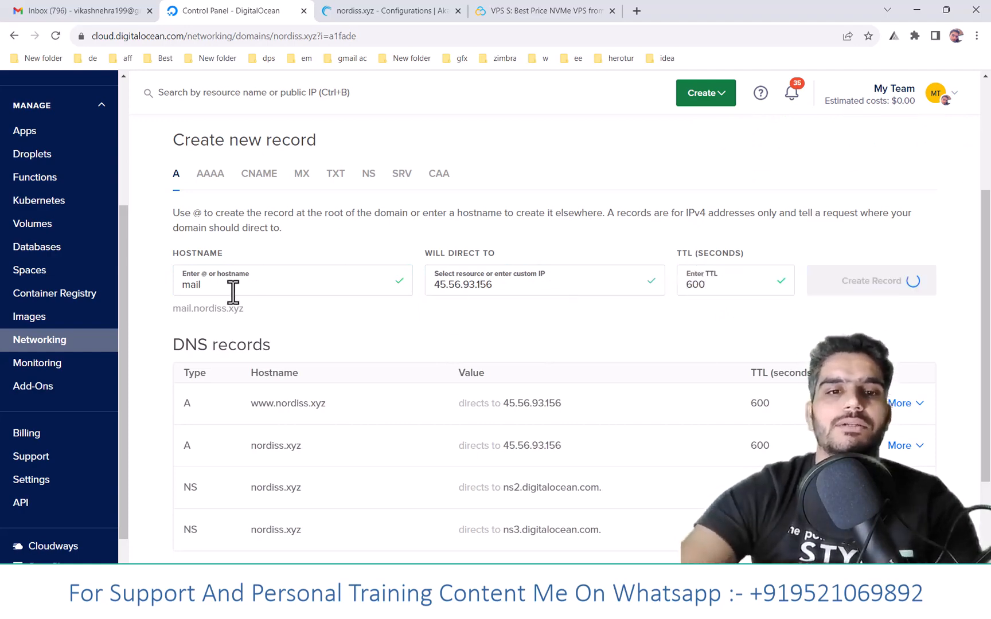
click(232, 283)
text(ww)
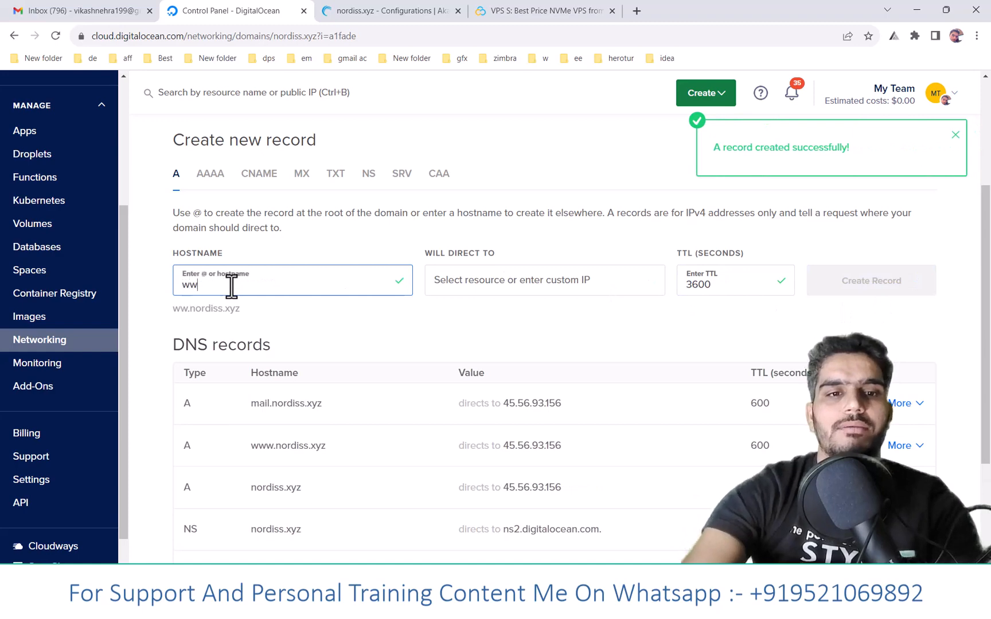
text(w.mail)
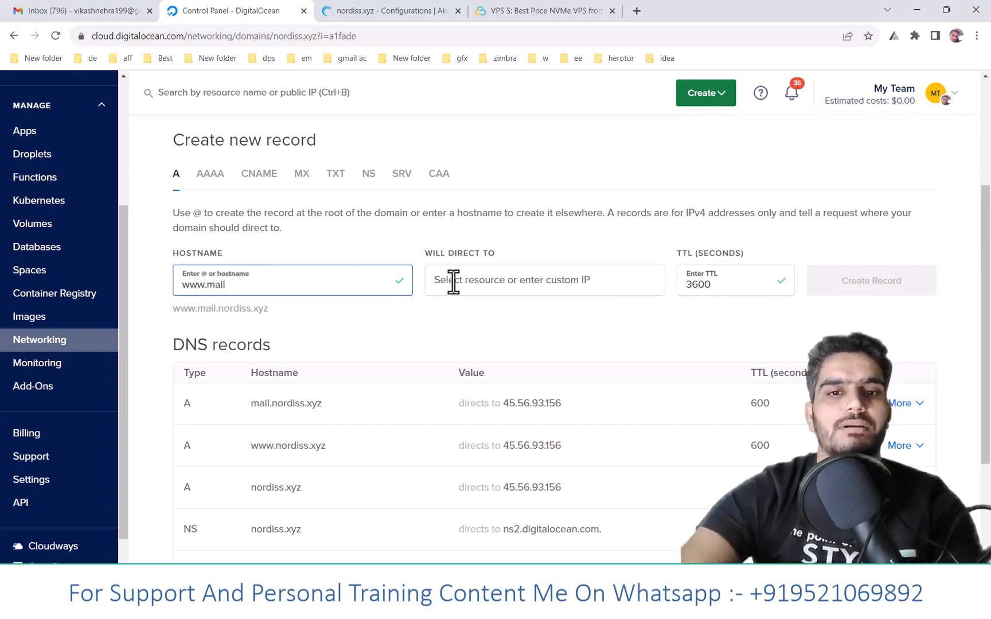
click(528, 281)
key(ctrl+v)
drag(716, 284, 666, 289)
text(600)
click(868, 286)
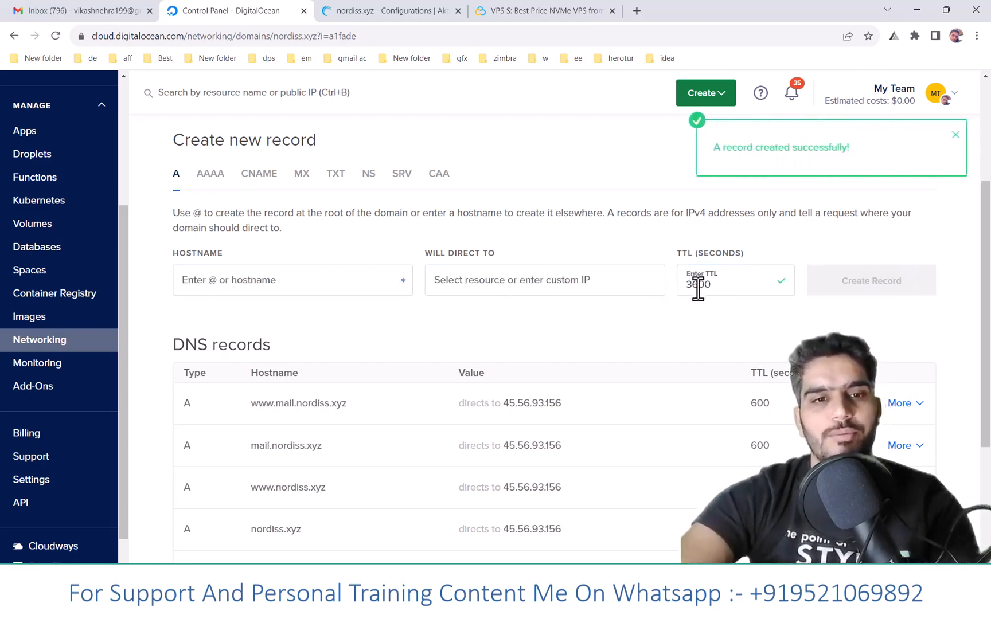
scroll(398, 325, down, 3)
scroll(396, 334, up, 2)
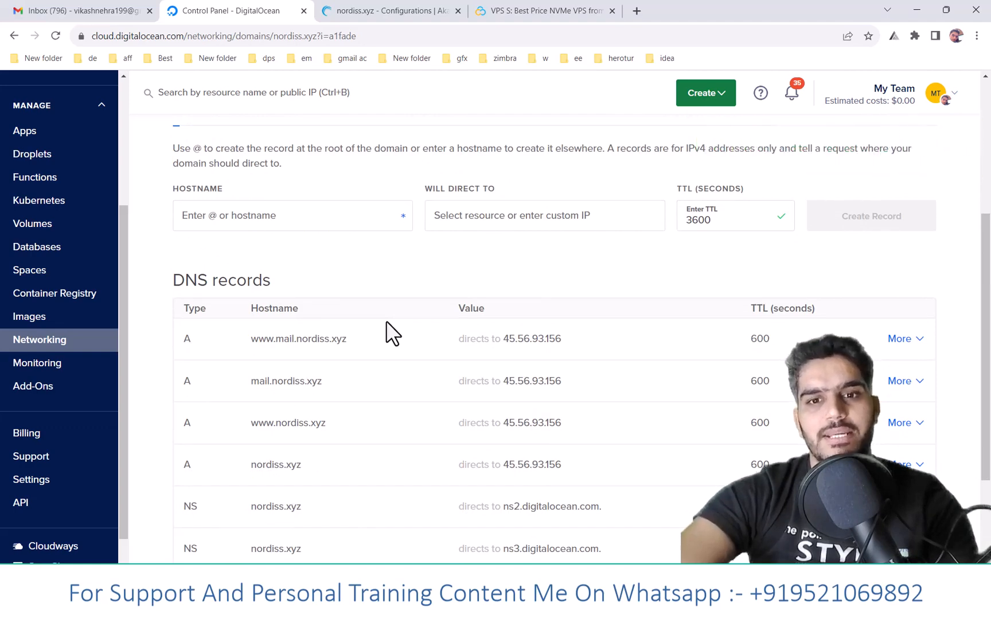
- Switch to the Notepad file dkim spf .txt, copy the SPF template string, and return to the DigitalOcean page
click(483, 601)
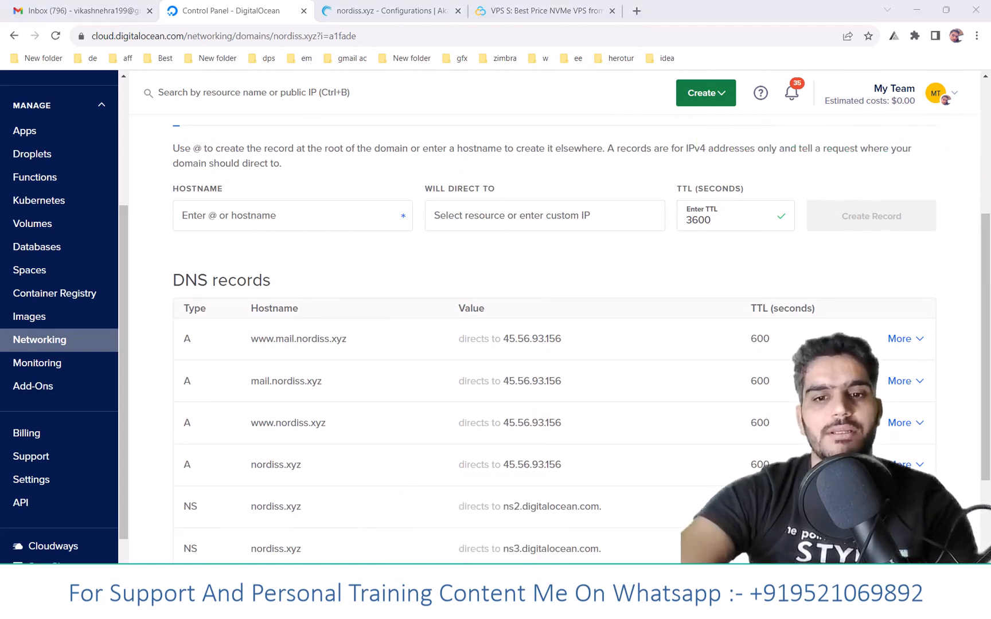
drag(645, 135, 643, 109)
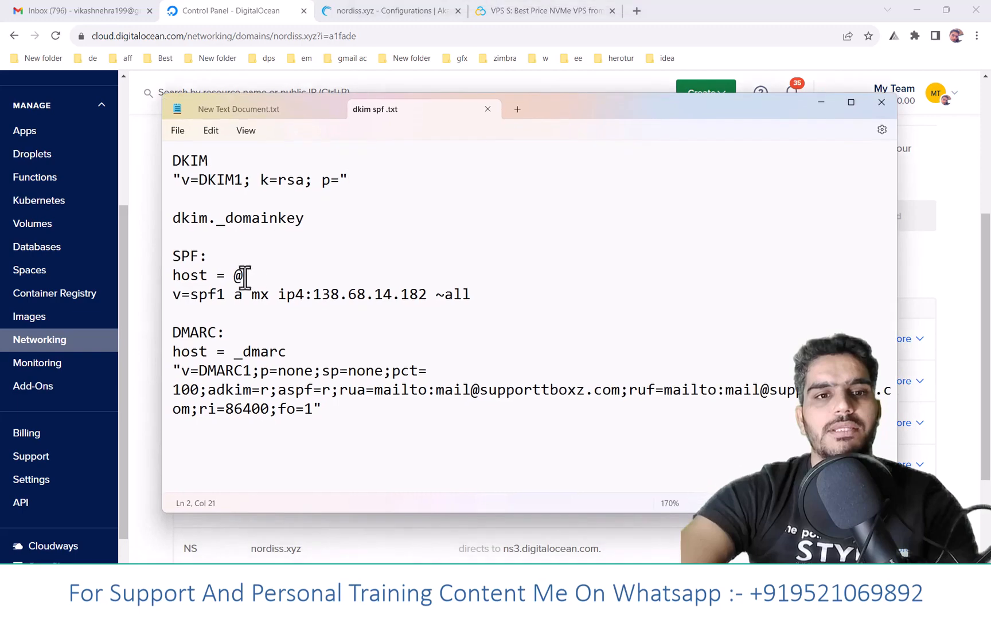
click(168, 299)
key(ctrl+c)
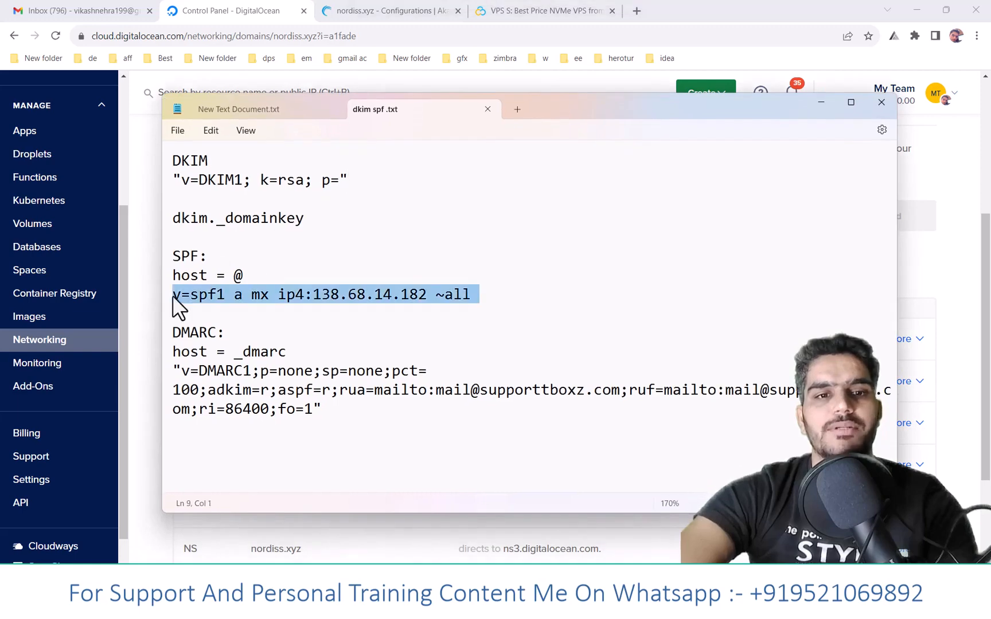
click(139, 322)
- Start a TXT record with the copied SPF string, replacing its IP so the value reads v=spf1 a mx ip4:45.56.93.156 ~all
scroll(267, 247, up, 3)
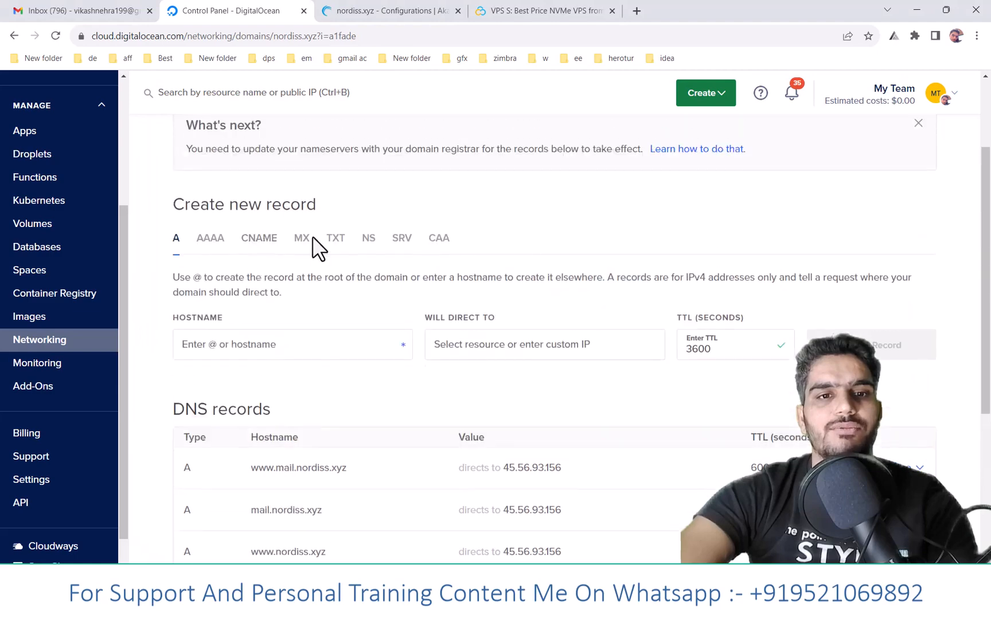
click(334, 240)
scroll(350, 259, down, 1)
click(224, 271)
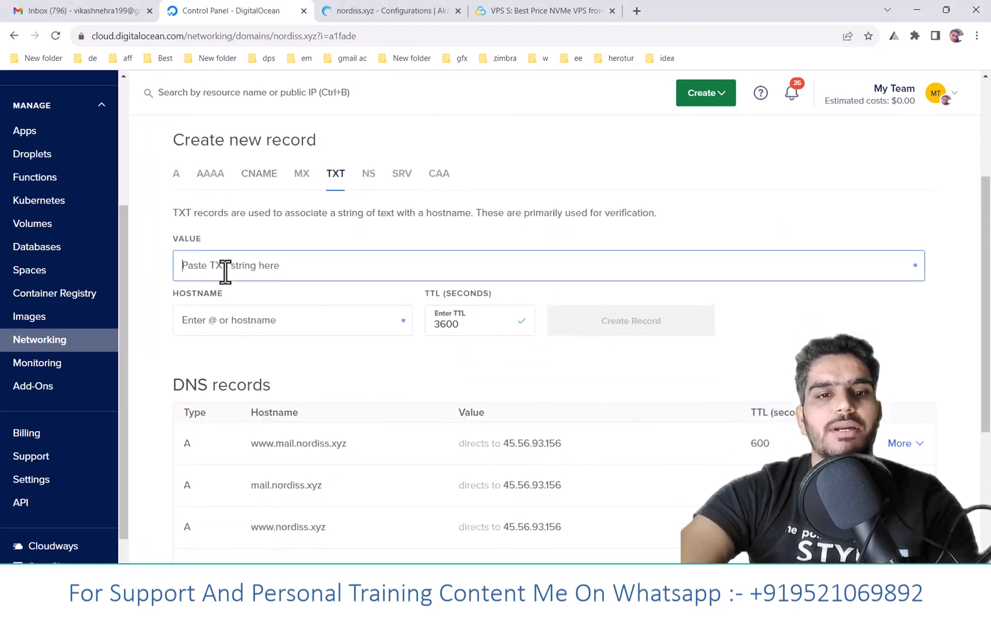
key(ctrl+v)
scroll(544, 401, down, 1)
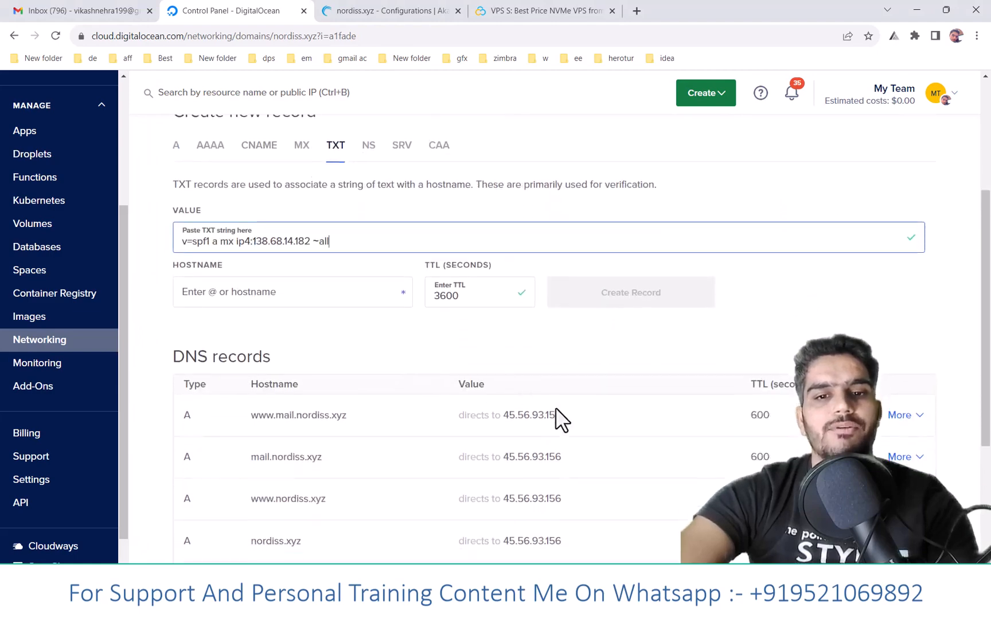
drag(253, 205, 308, 205)
text(45.56.93.156)
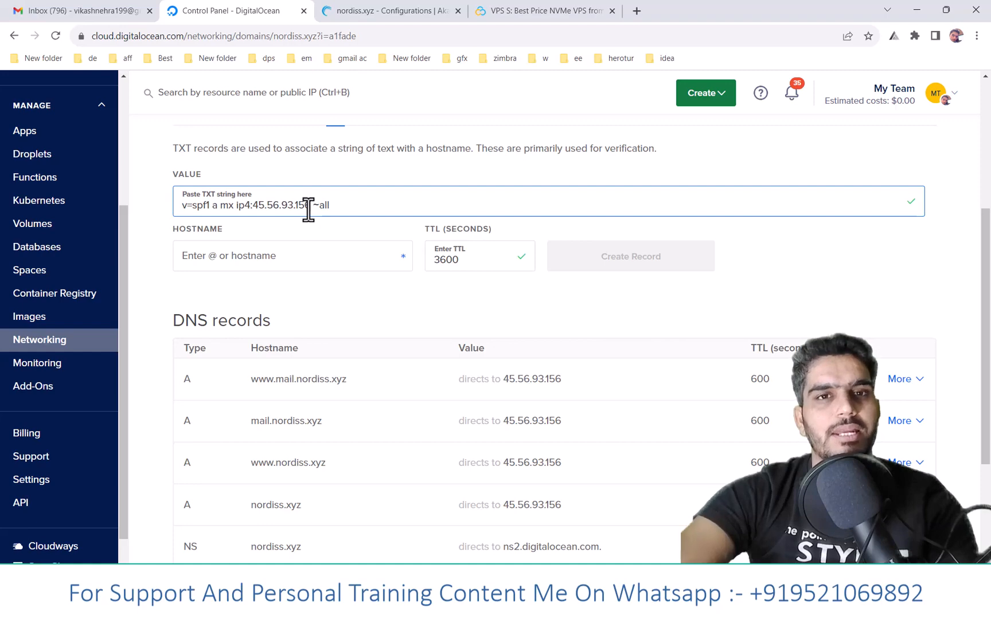
- Set the SPF record's hostname to @ and its TTL to 600 seconds, and create the record
click(278, 256)
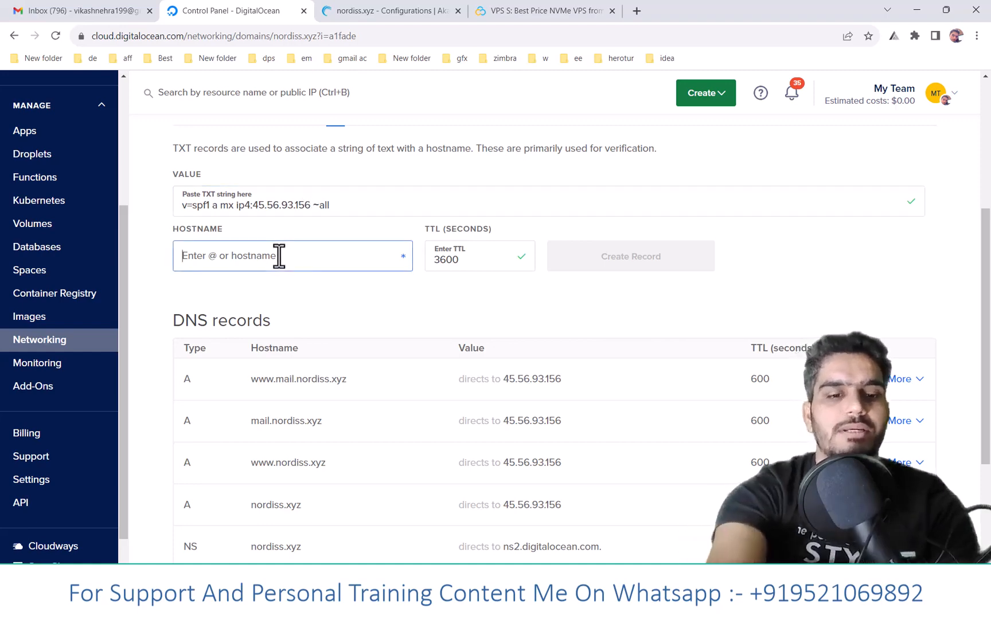
text(@)
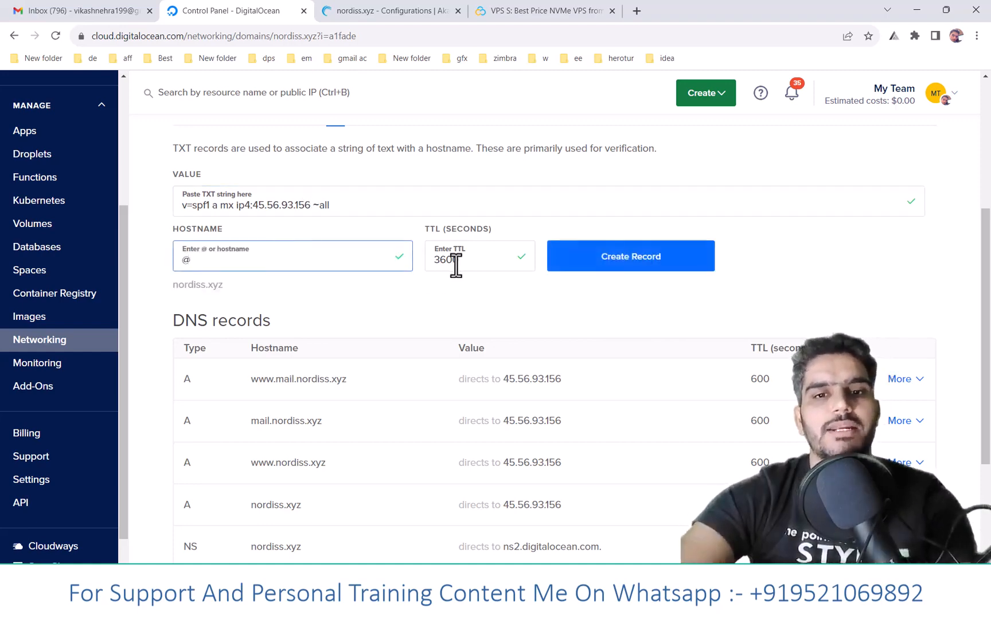
key(Tab)
text(600)
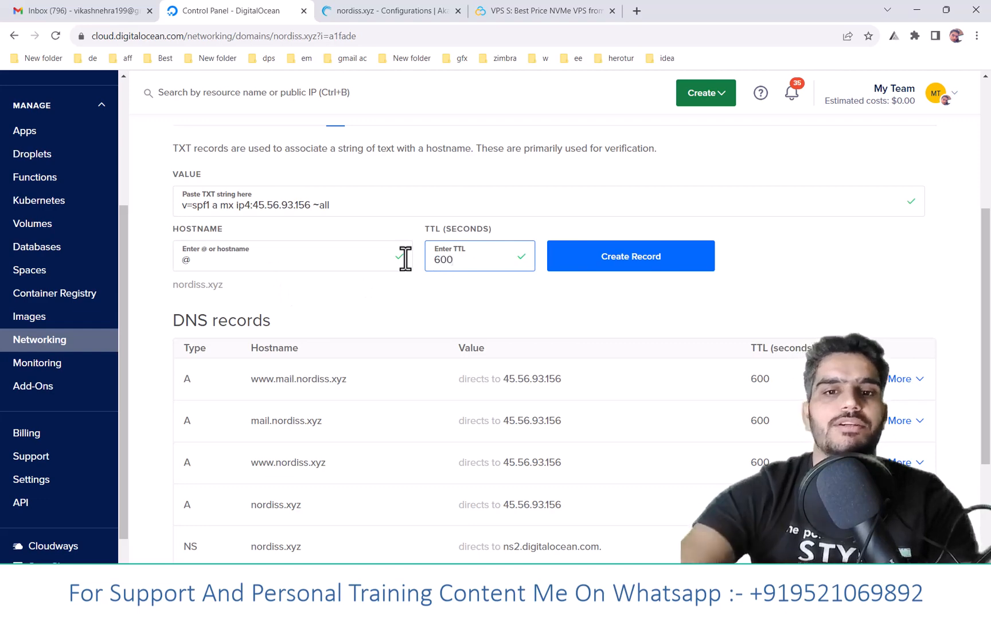
click(677, 265)
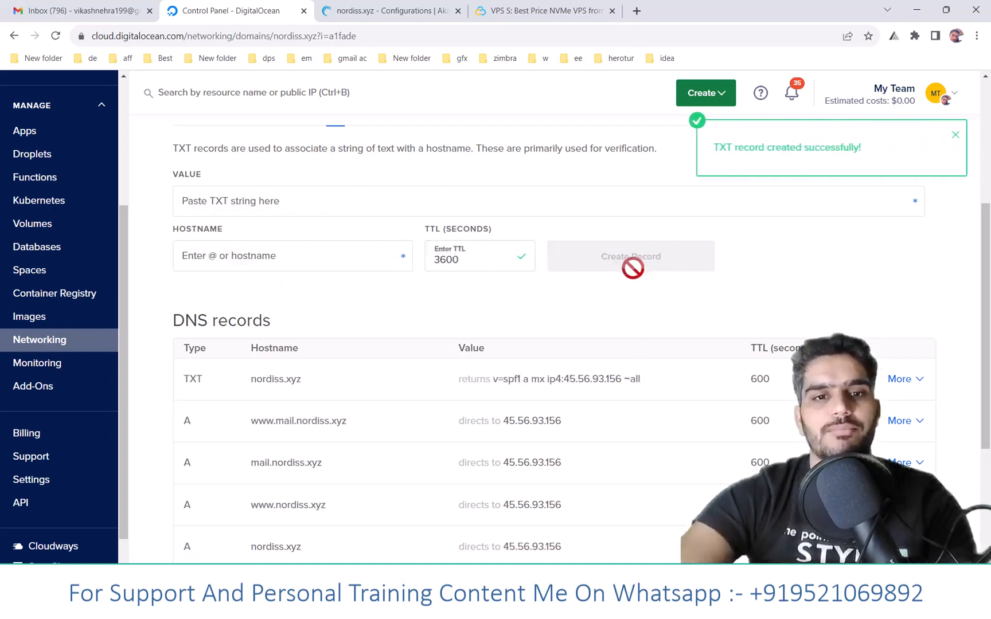
- Copy the DMARC template string from the dkim spf .txt notes and paste it as the value of a new TXT record
key(alt+Tab)
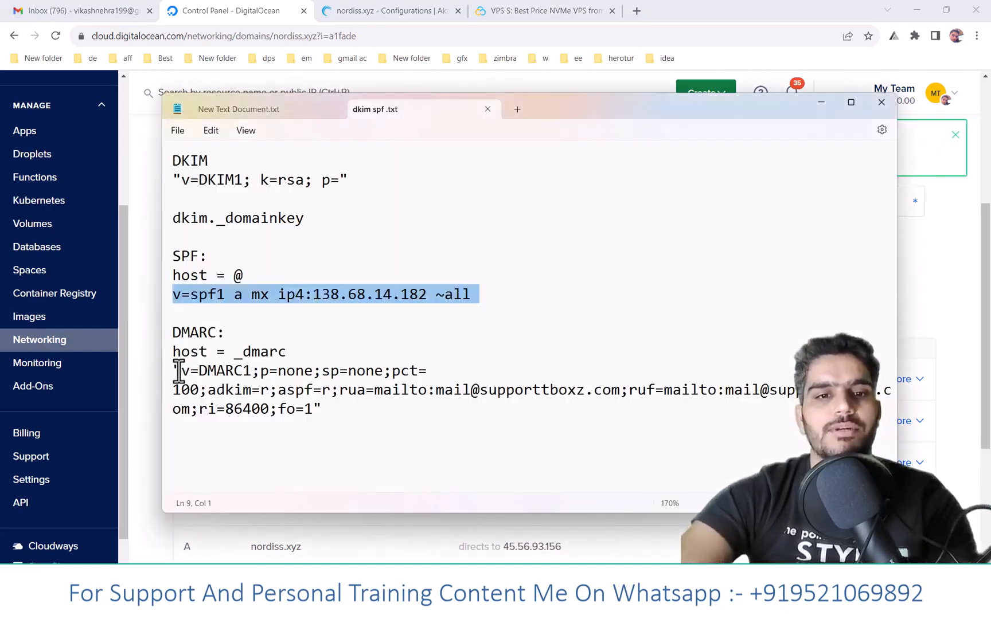
drag(175, 367, 322, 409)
key(ctrl+c)
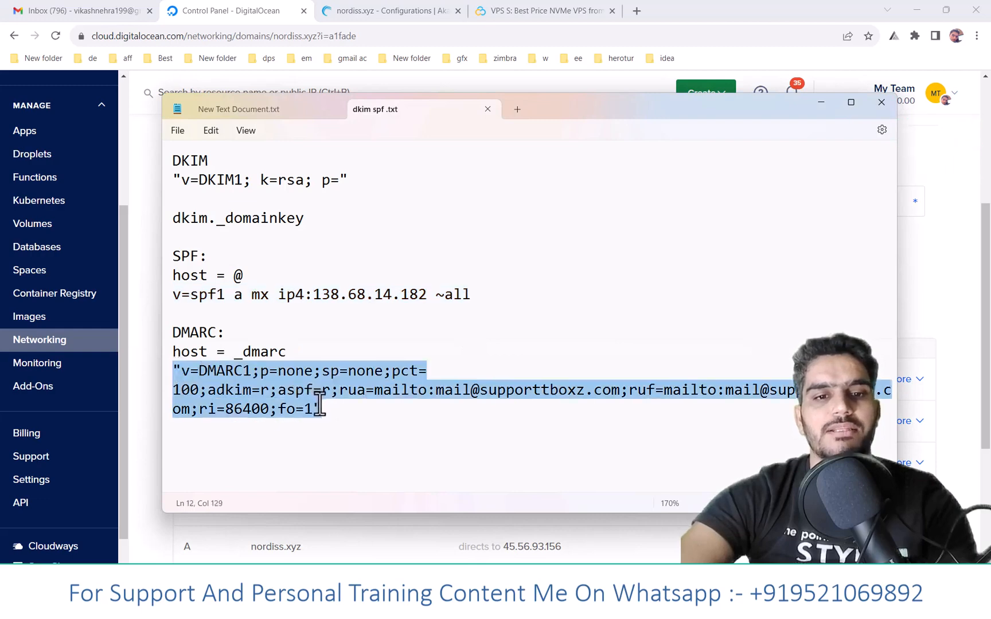
click(933, 277)
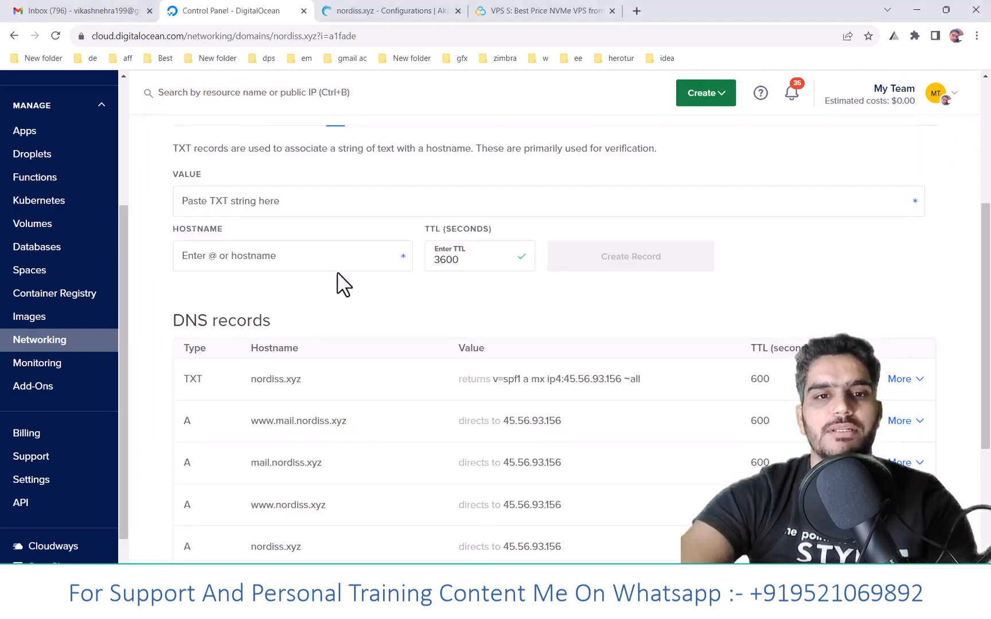
scroll(258, 224, up, 2)
click(284, 332)
key(ctrl+v)
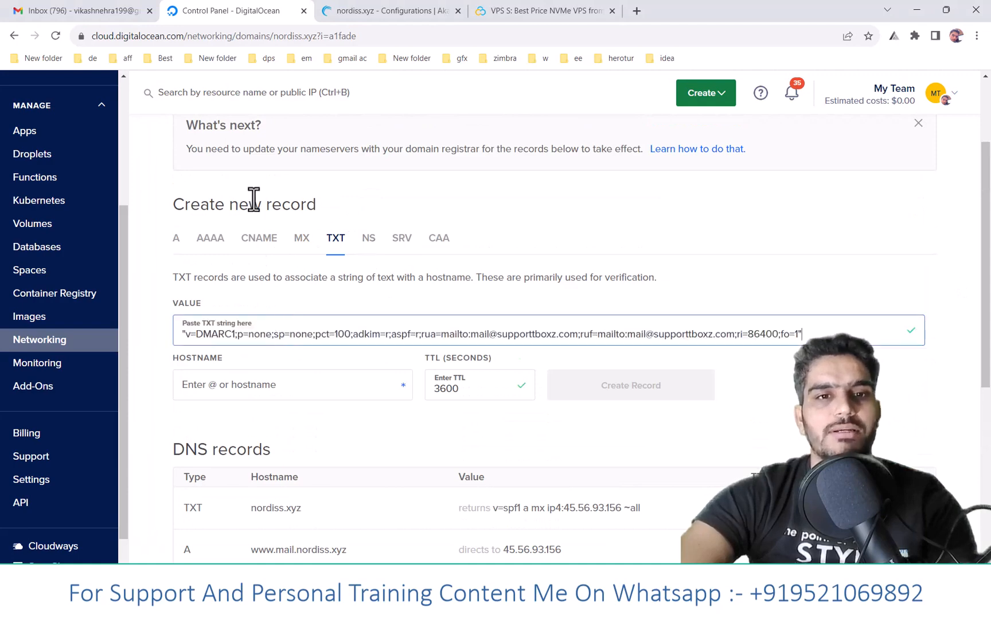
- Copy the domain name nordiss.xyz from the page heading and replace the domain in both the rua and ruf addresses of the DMARC value
scroll(230, 172, up, 2)
scroll(199, 150, up, 1)
drag(174, 171, 292, 170)
key(ctrl+c)
scroll(478, 230, down, 3)
drag(497, 335, 704, 336)
key(ctrl+v)
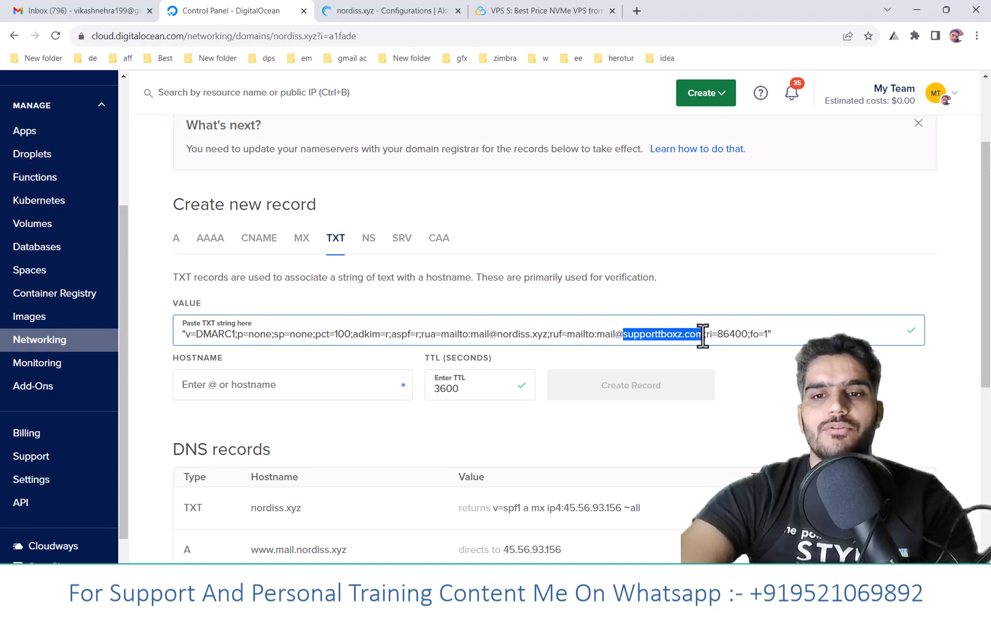
key(ctrl+v)
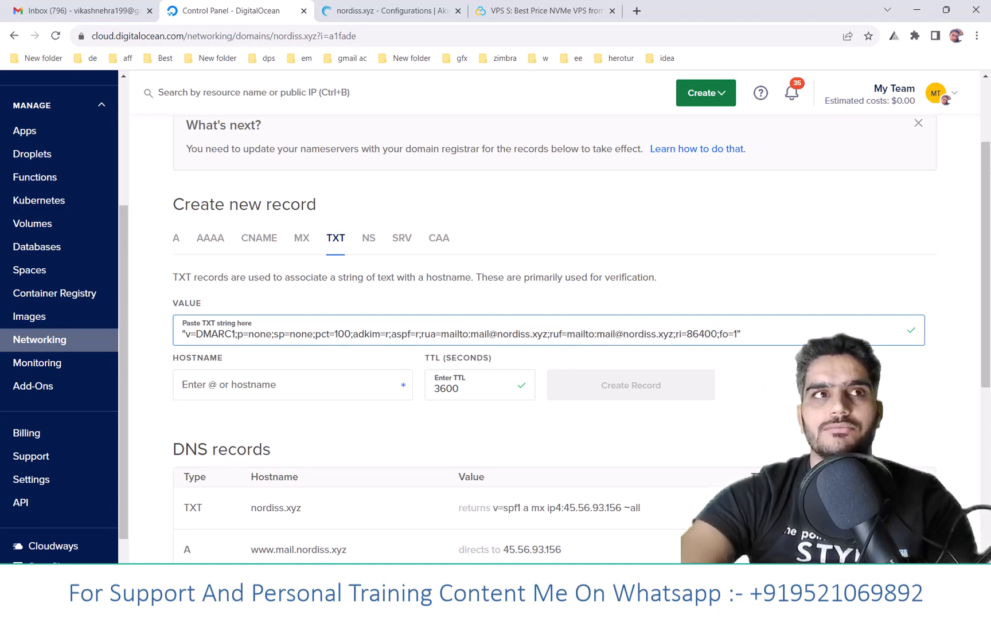
- Copy the host name _dmarc from the dkim spf .txt notes and enter it as the hostname of the DMARC TXT record
click(287, 381)
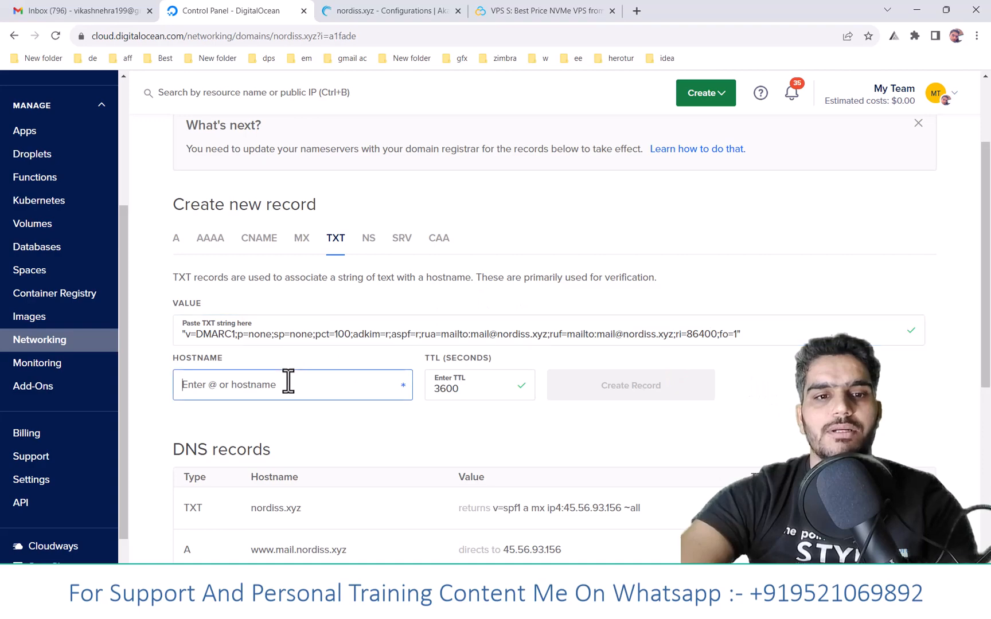
key(alt+Tab)
drag(235, 351, 285, 352)
key(ctrl+c)
click(963, 345)
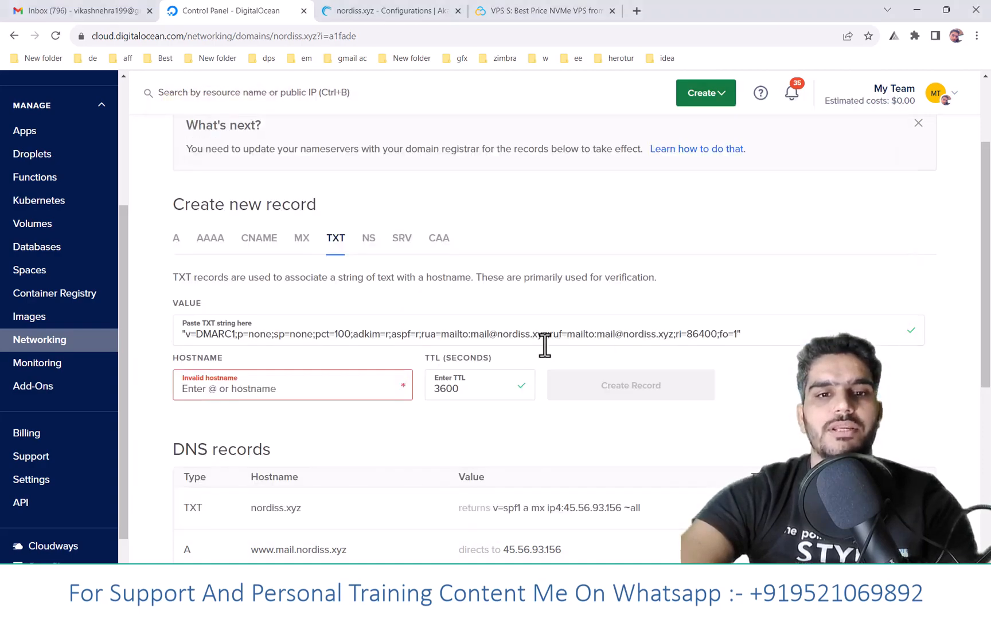
click(371, 387)
key(ctrl+v)
- Set the DMARC record's TTL to 600 seconds and create the record
drag(462, 395, 415, 405)
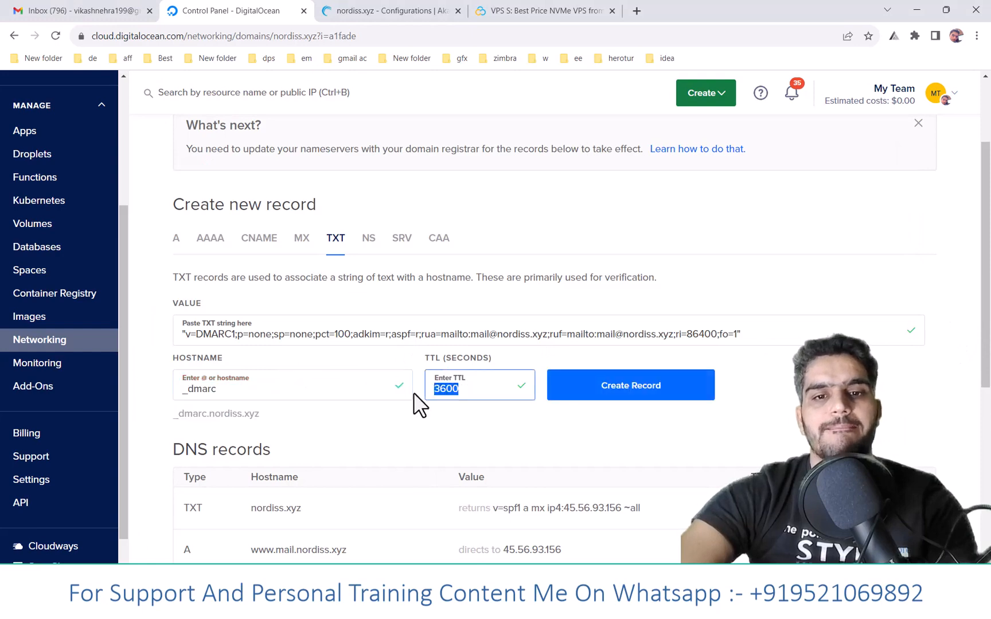
text(600)
click(467, 455)
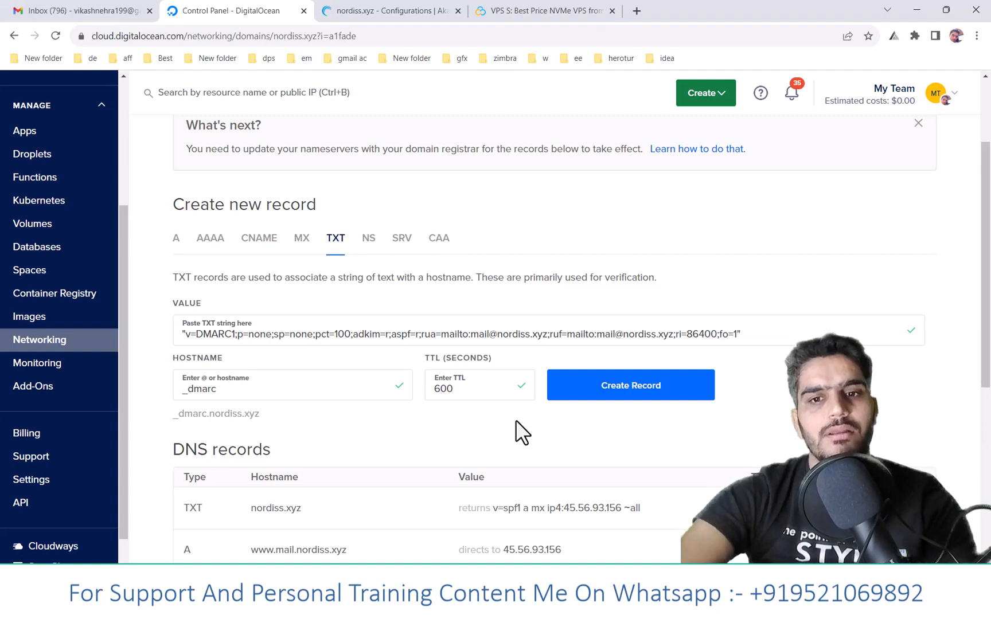
click(637, 399)
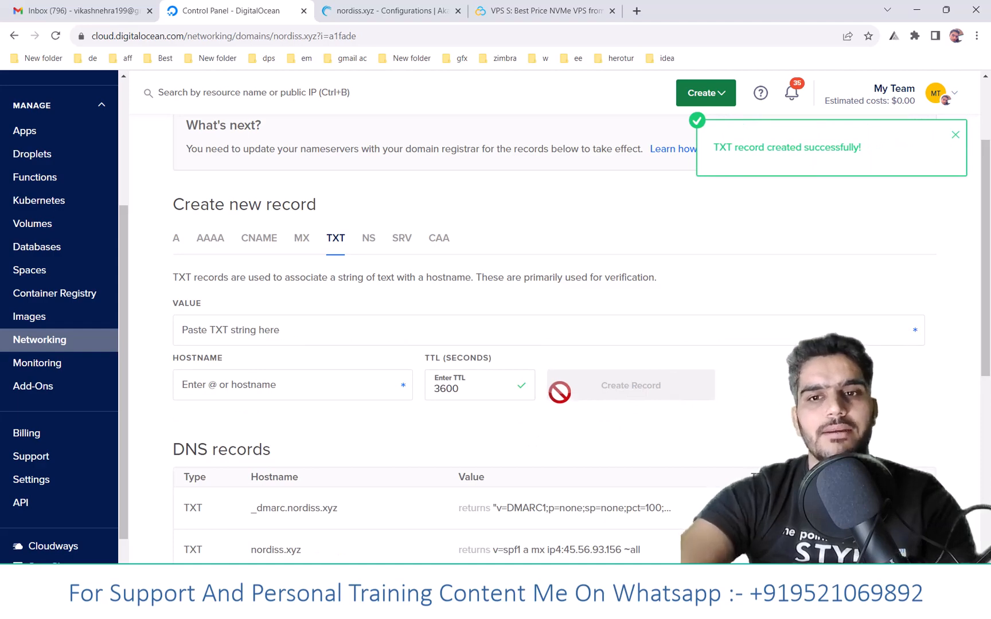
- Switch to the browser on the remote Windows server and search the web for a DKIM generator
key(alt+Tab)
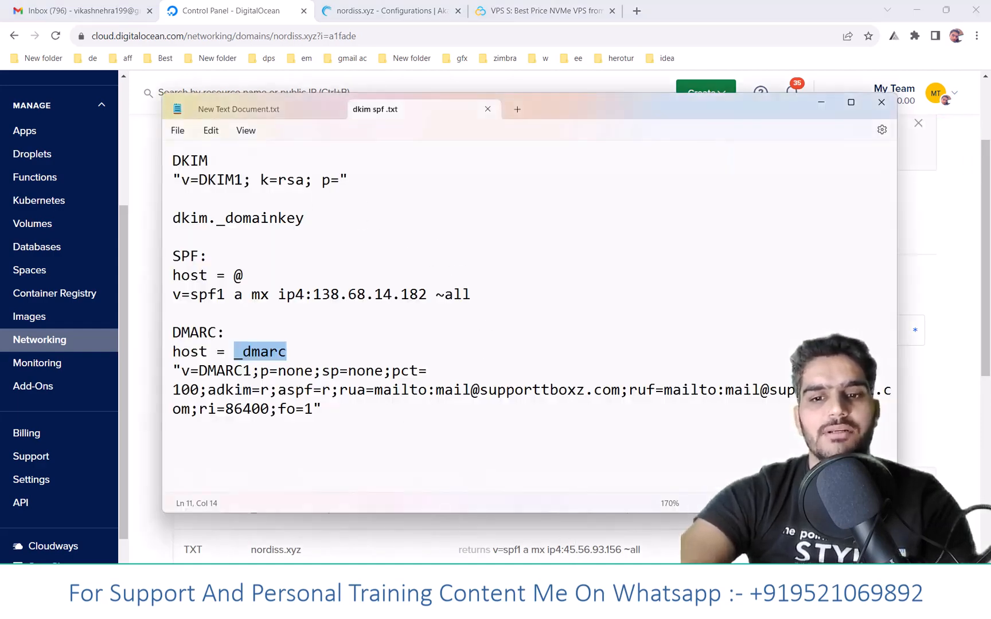
key(alt+Tab)
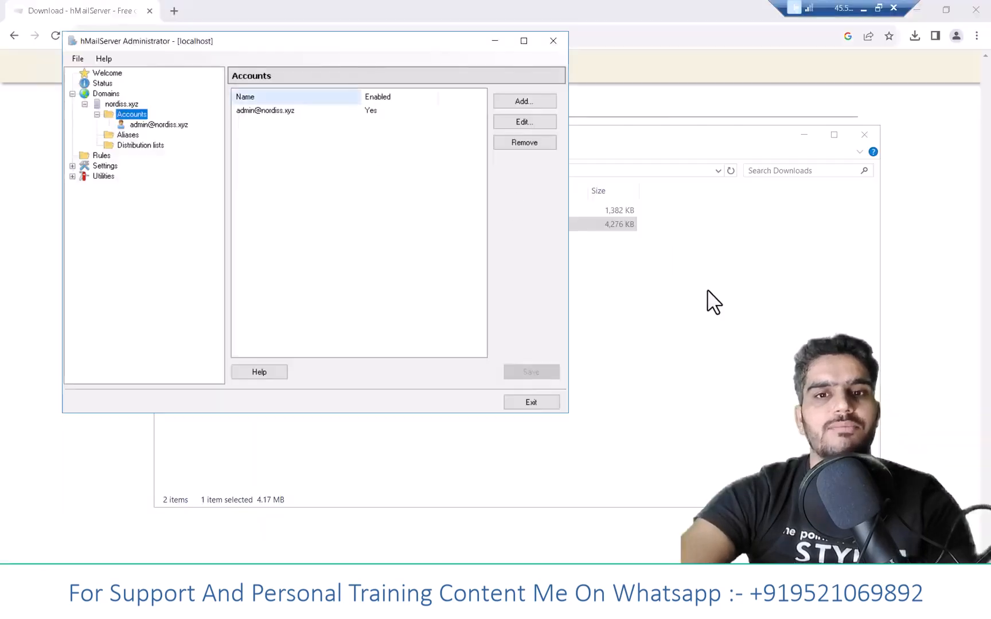
click(919, 247)
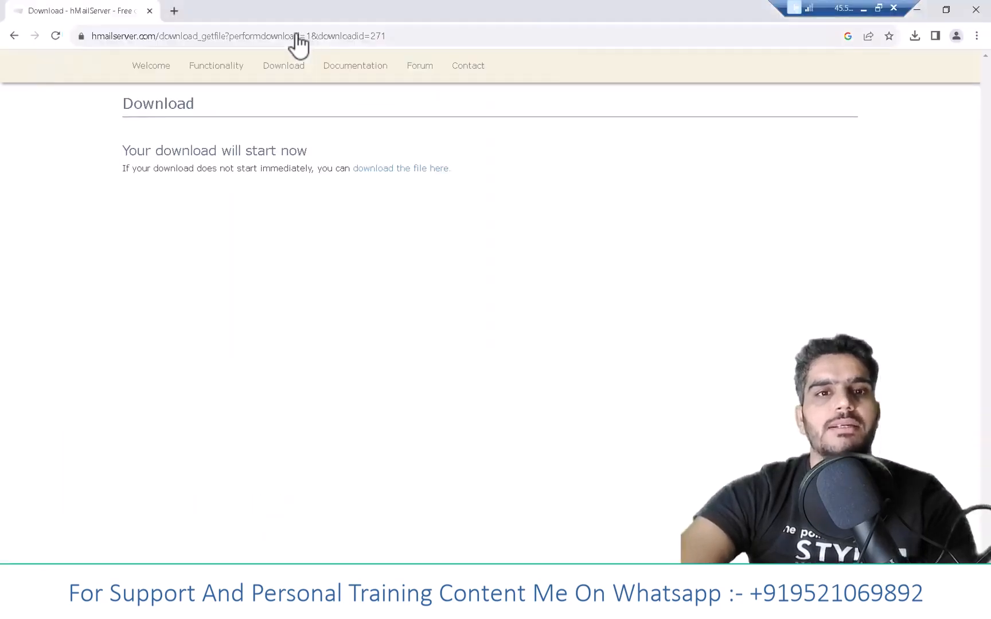
click(297, 36)
text(d)
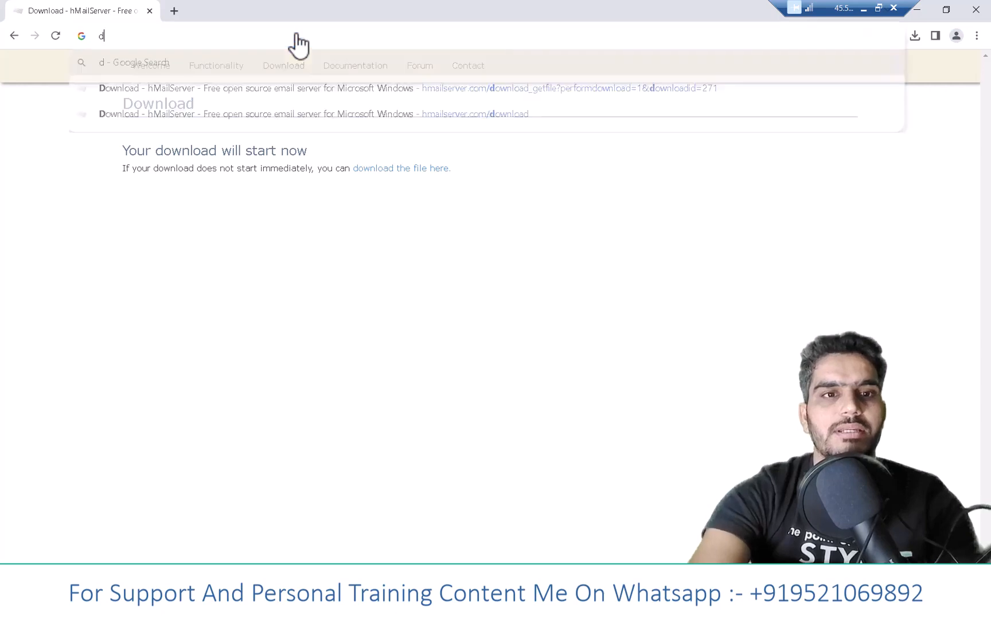
text(kim gen)
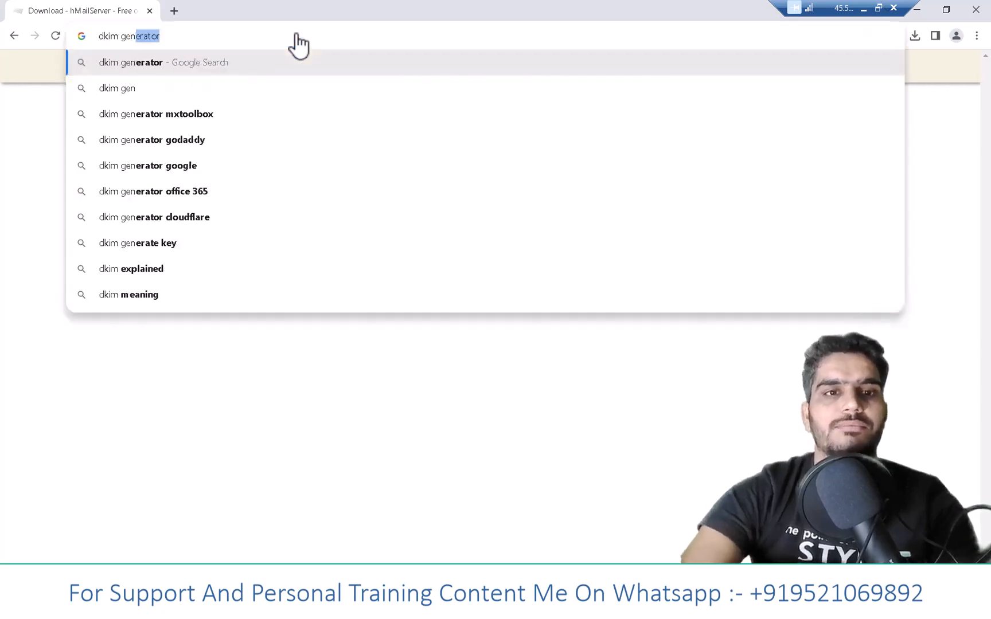
key(Return)
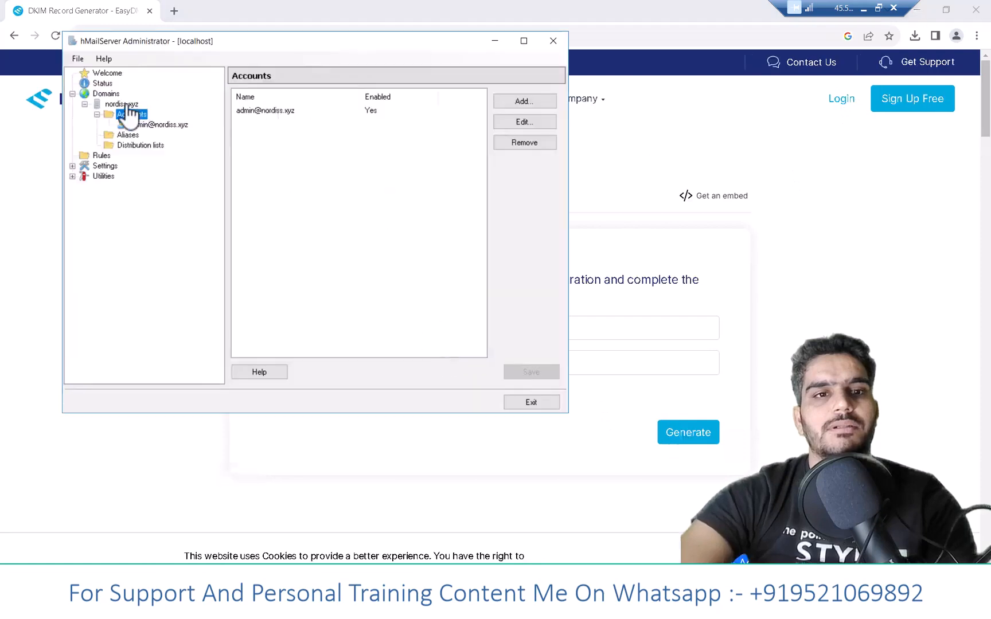
- Copy the domain nordiss.xyz from hMailServer Administrator into EasyDMARC's DKIM generator, enter dkim as the selector, and generate the record
click(122, 103)
double_click(235, 124)
key(ctrl+c)
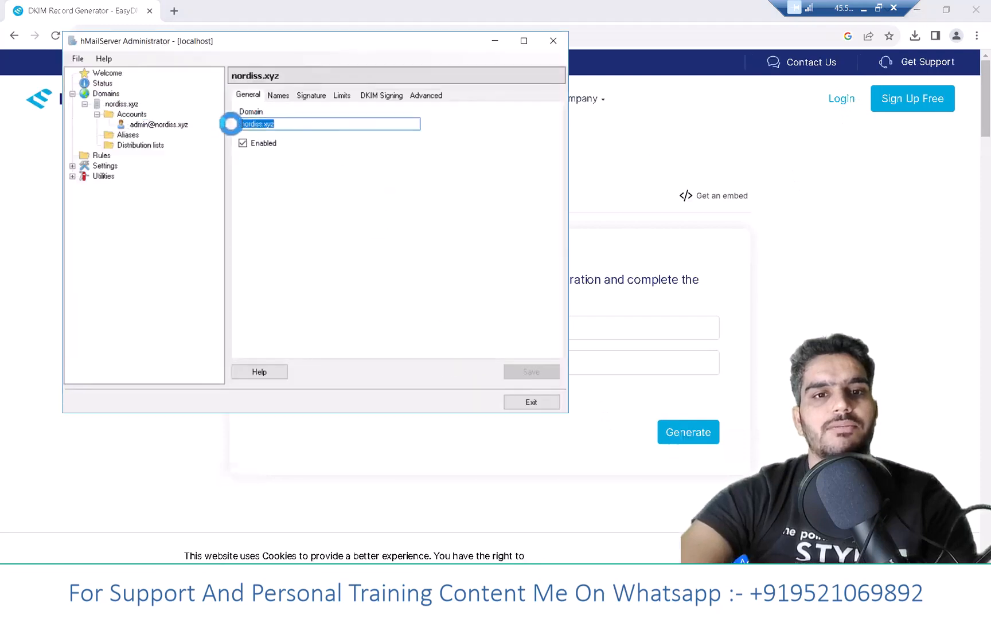
click(595, 334)
key(ctrl+v)
click(500, 360)
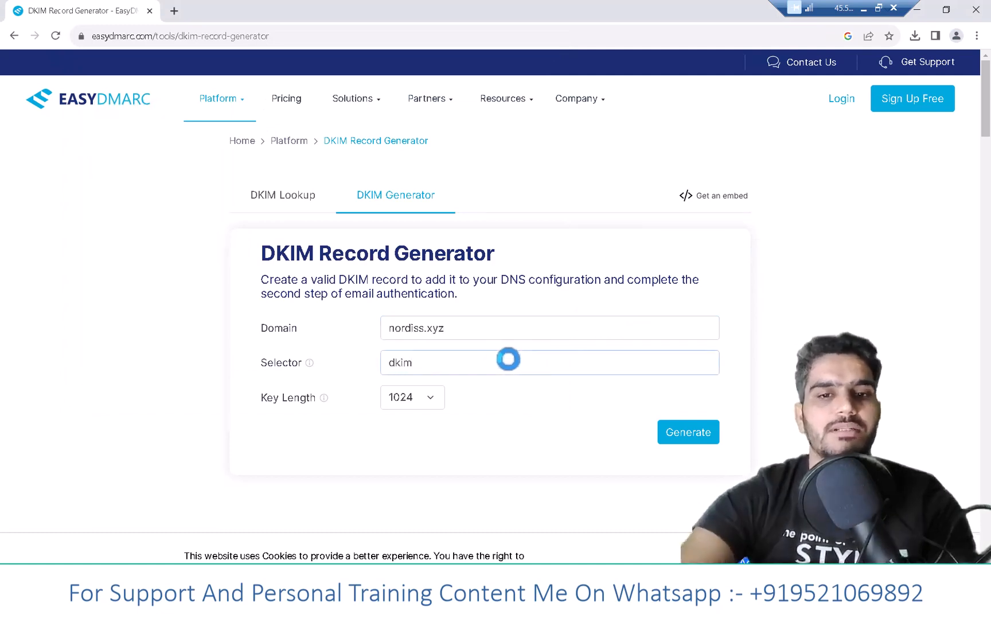
click(677, 432)
- Copy the generated DKIM private key from the EasyDMARC results
scroll(785, 396, down, 2)
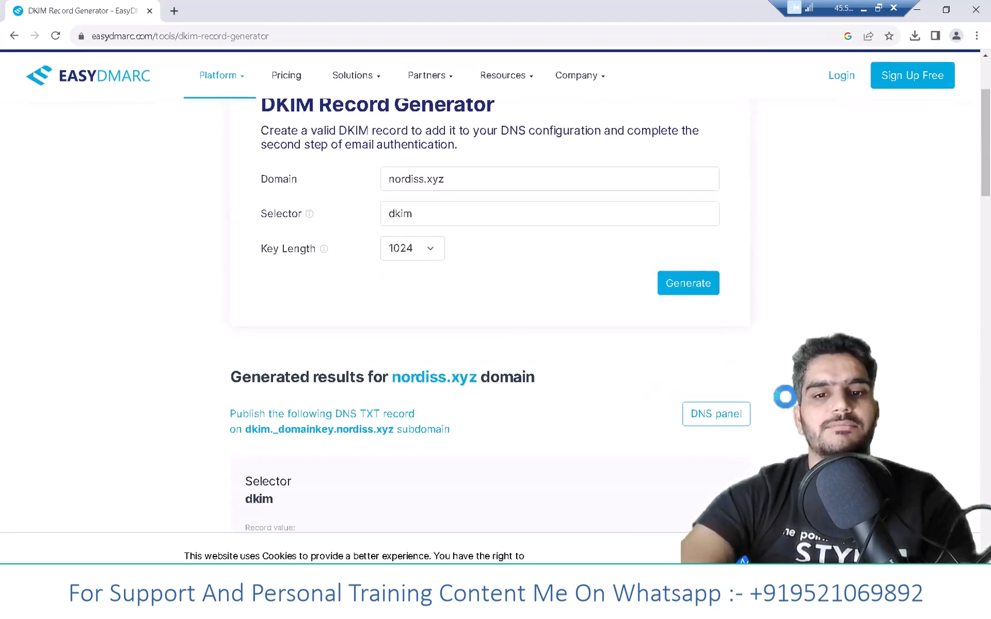
scroll(785, 397, down, 8)
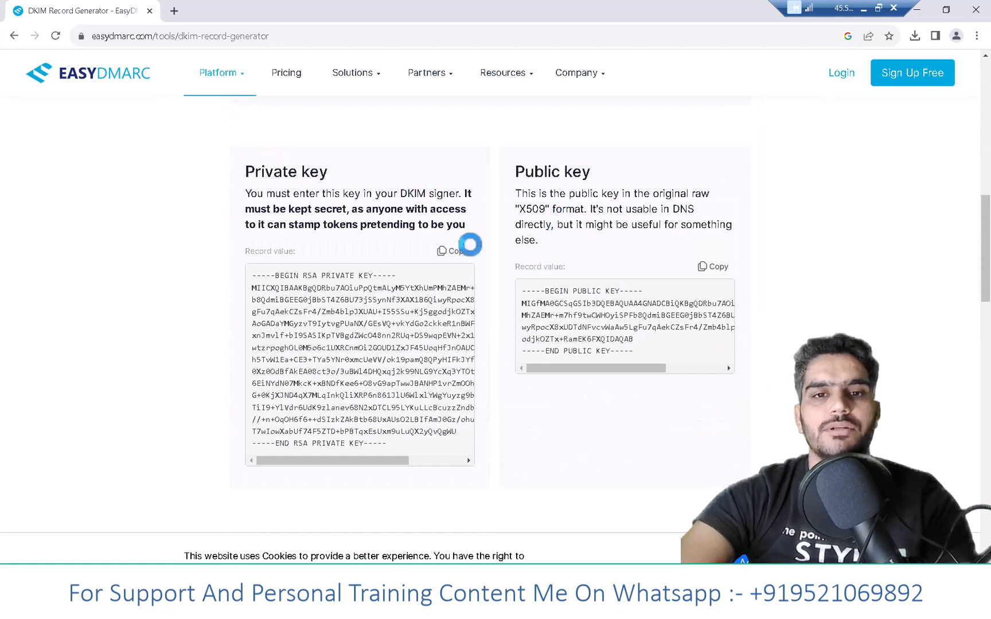
click(445, 252)
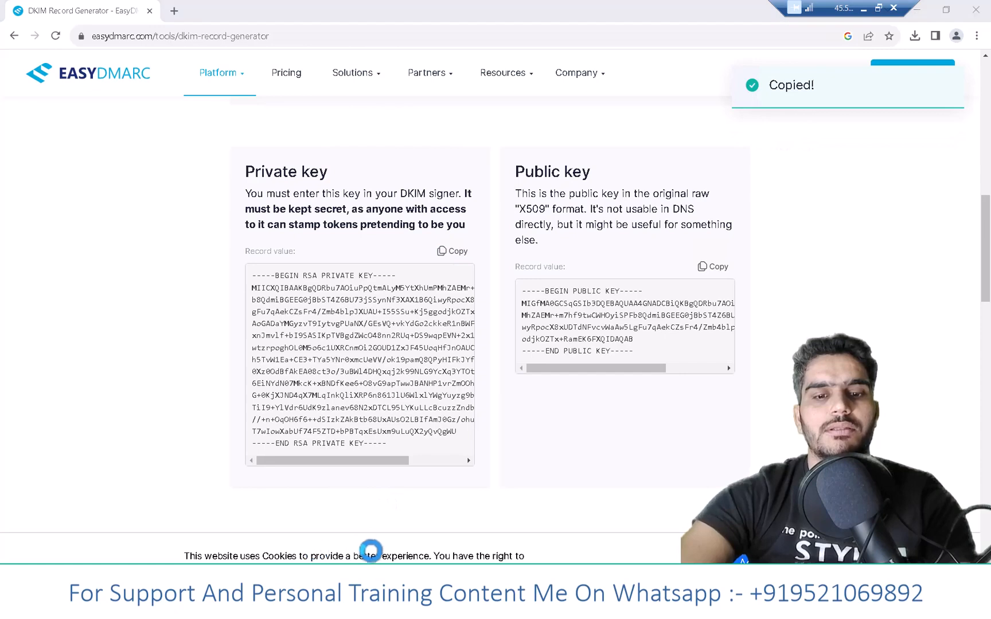
- Create a new text document in the server's Downloads folder and name it with the owner's first name
mouse_move(372, 555)
click(379, 537)
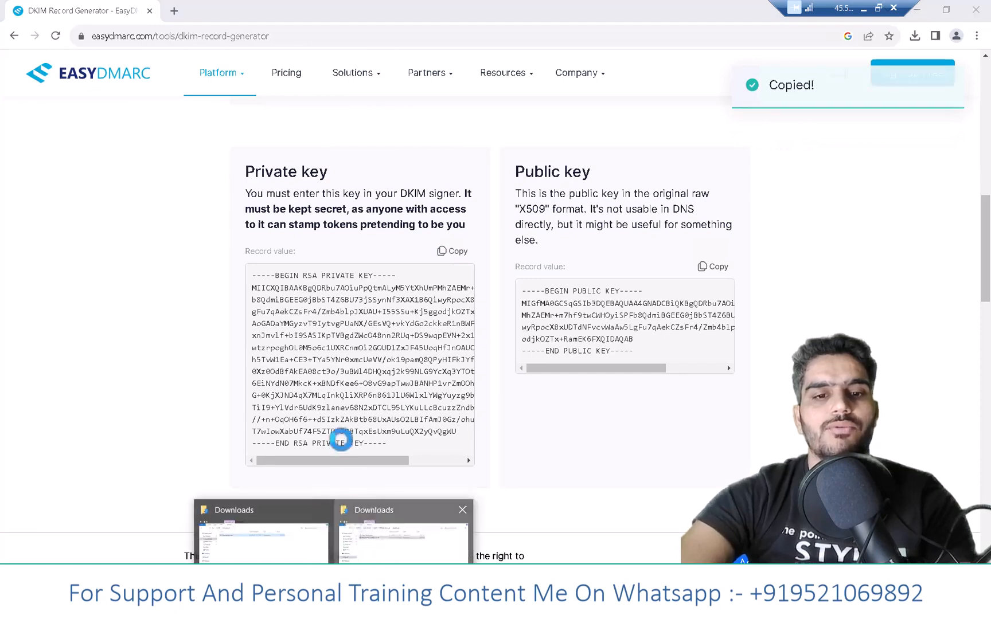
right_click(325, 345)
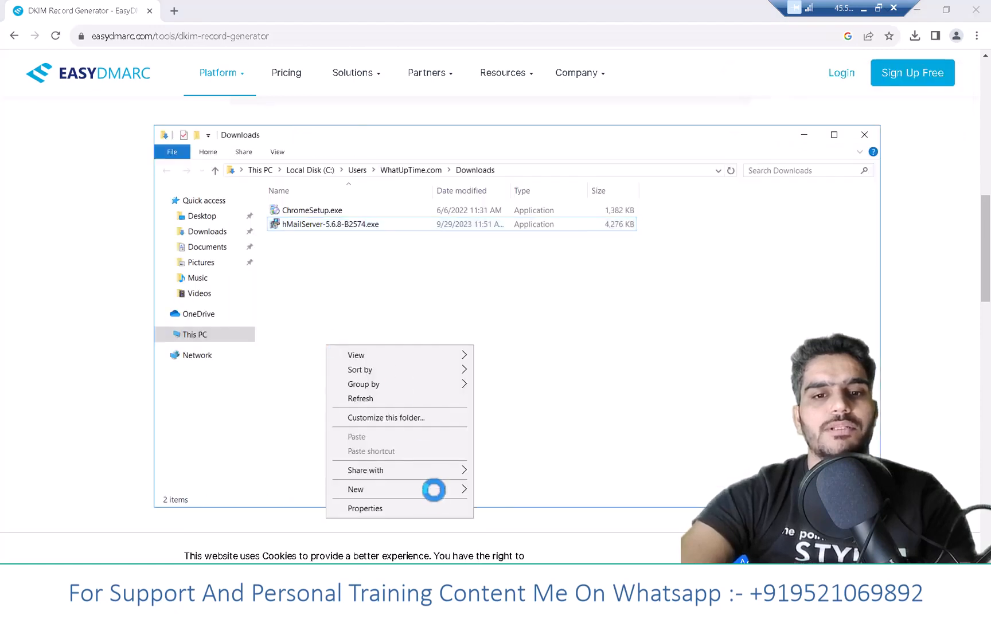
mouse_move(460, 487)
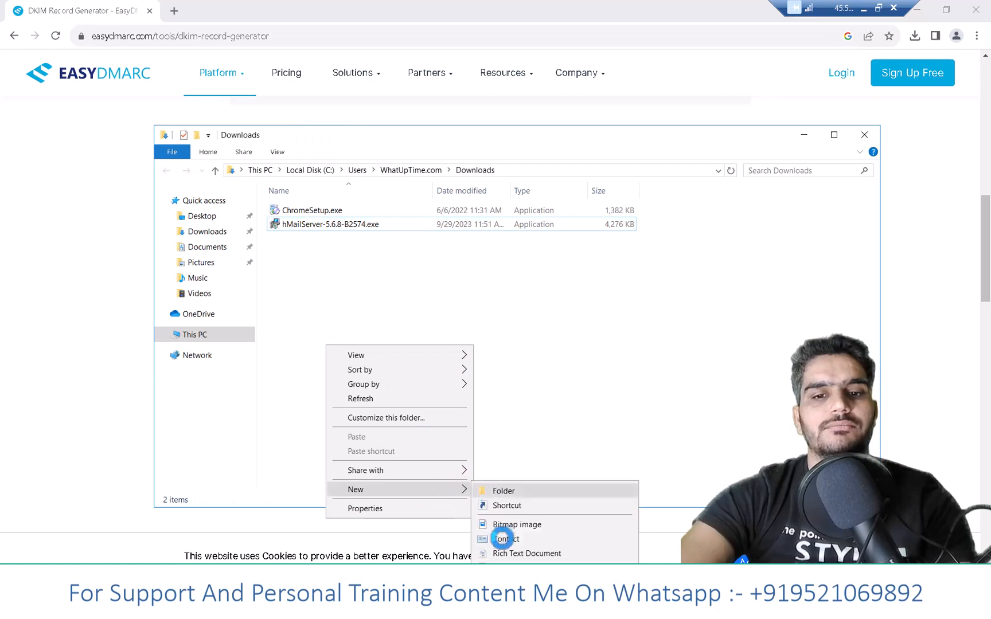
click(510, 568)
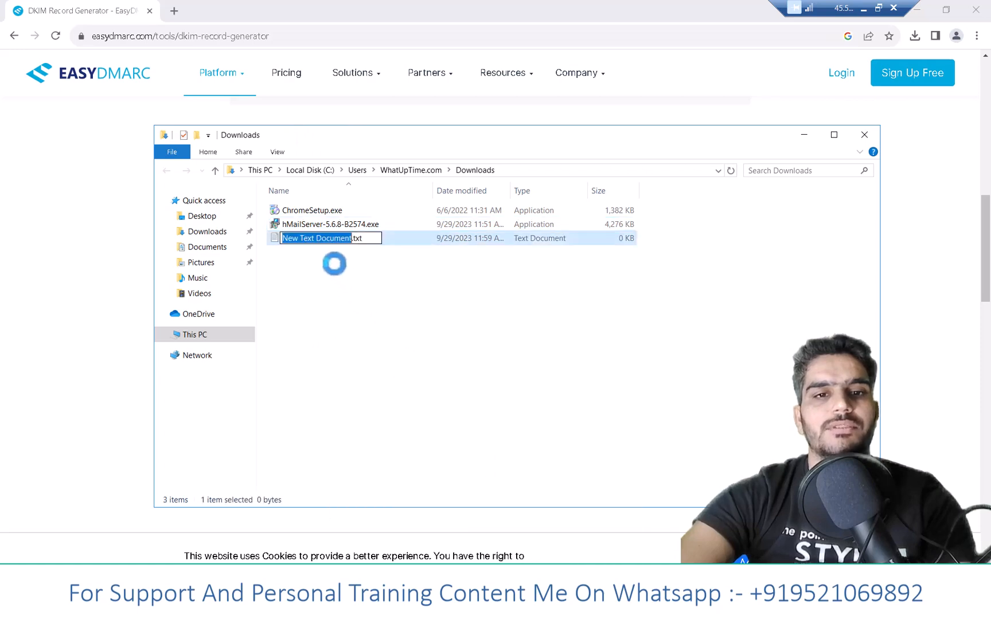
text(vikash)
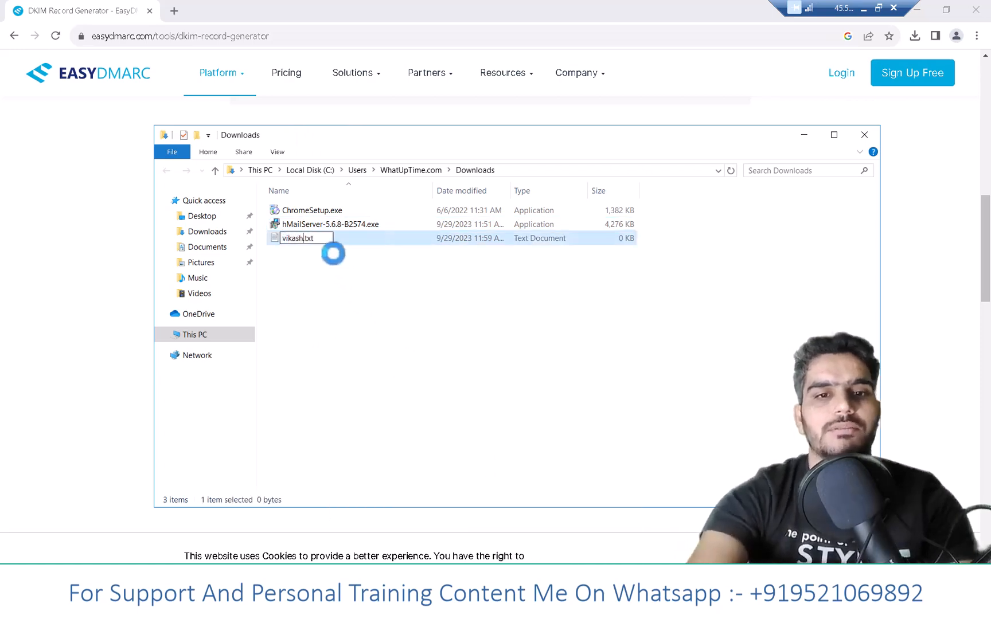
key(Return)
- Paste the DKIM private key into the new text document, save it and close it
double_click(328, 238)
key(ctrl+v)
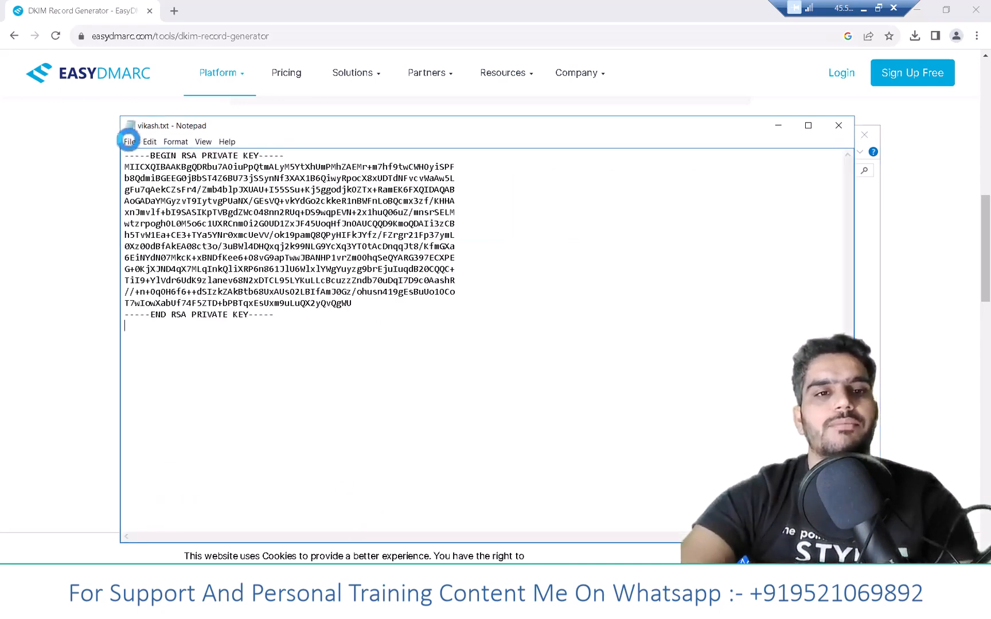
click(129, 141)
click(147, 180)
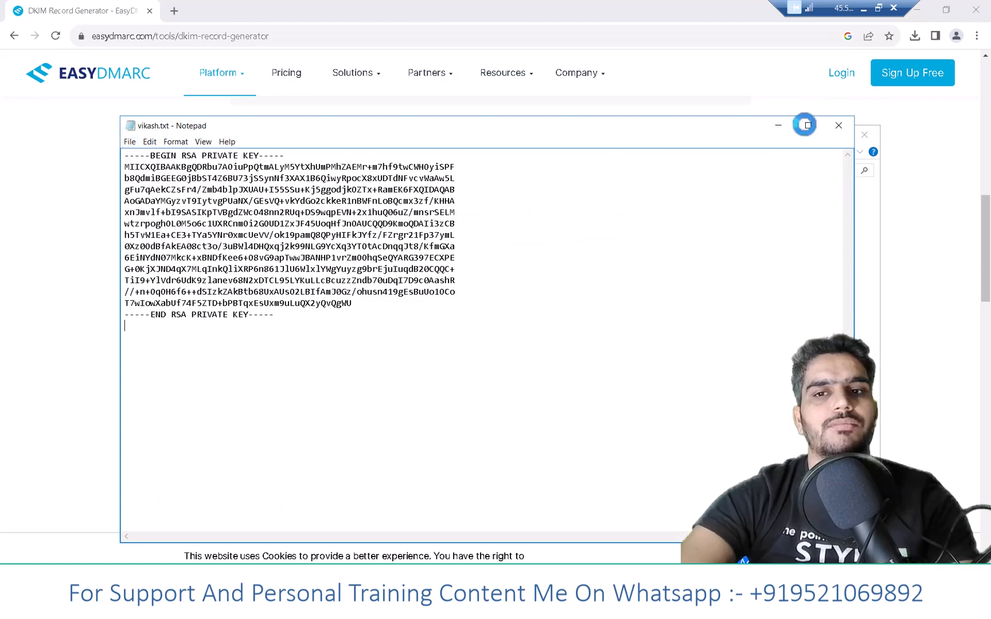
click(837, 125)
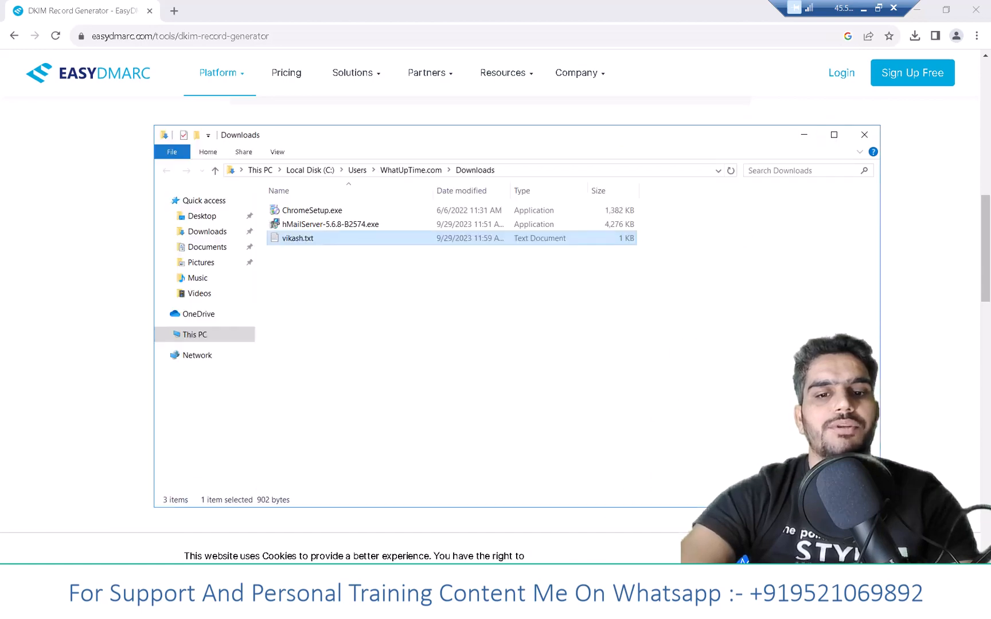
- Switch to hMailServer Administrator, open the DKIM signing settings of the nordiss.xyz domain and enable signing
click(367, 607)
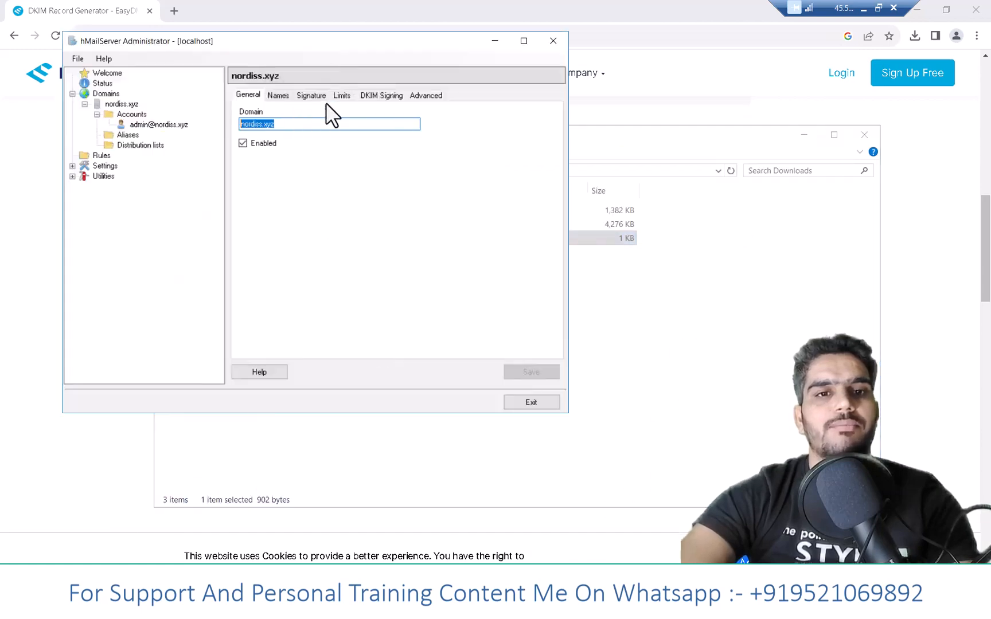
click(375, 96)
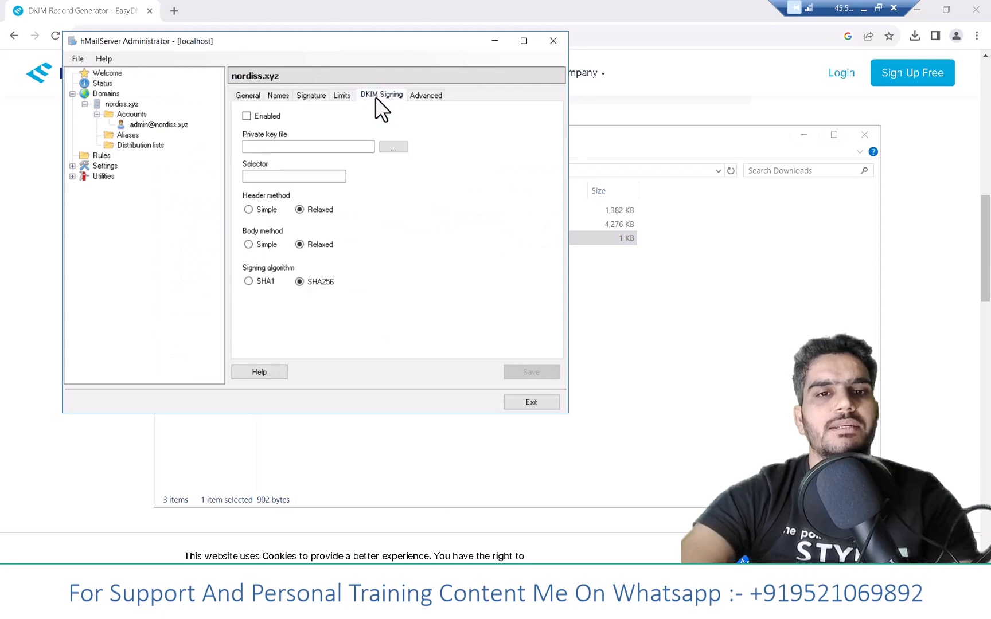
click(123, 104)
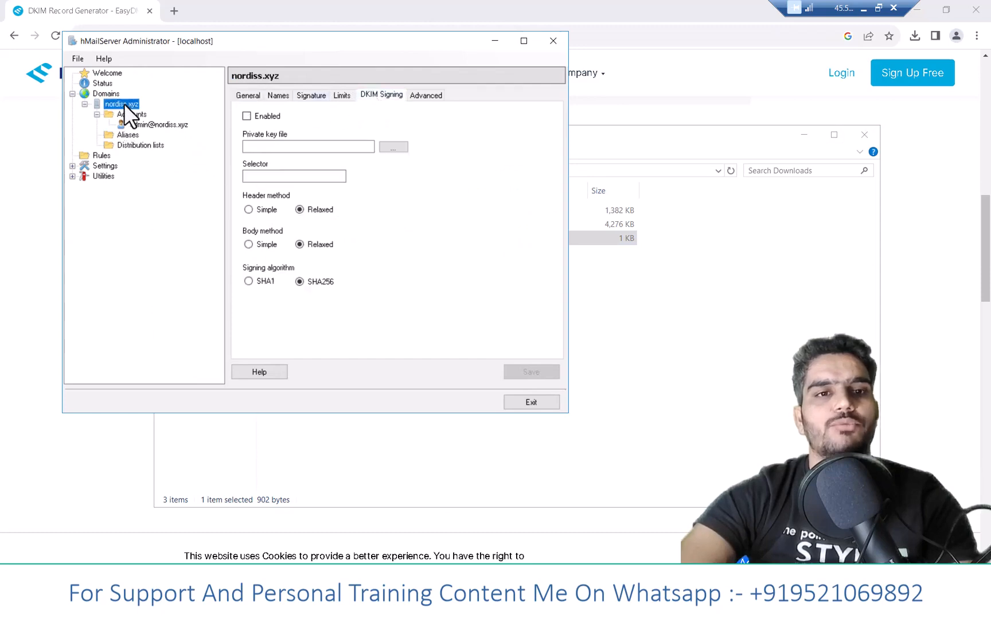
click(246, 95)
click(380, 98)
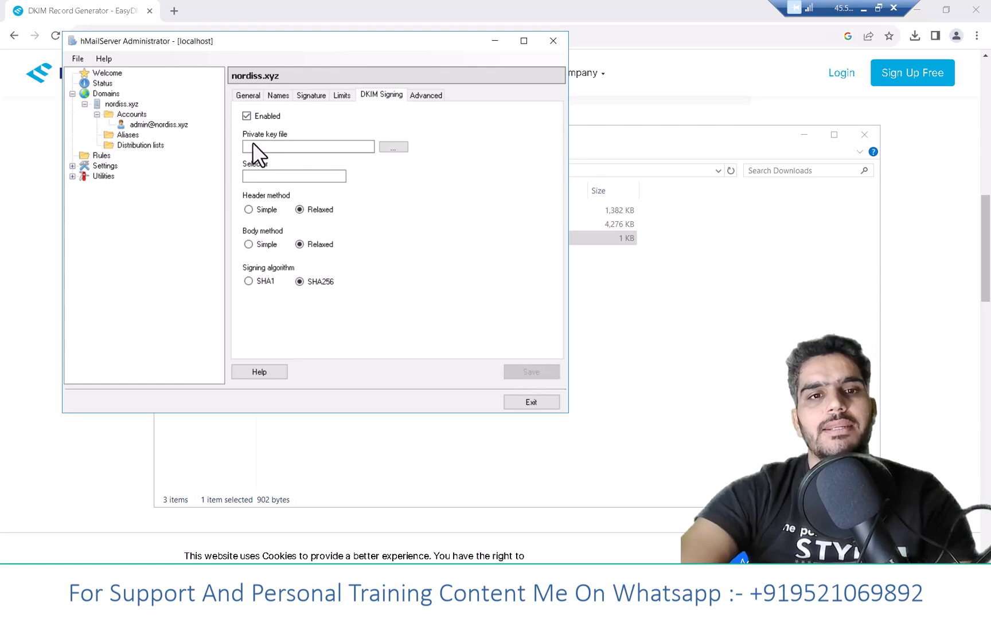
- Choose the saved key text file from Downloads as the DKIM private key file and set the selector to dkim
click(394, 147)
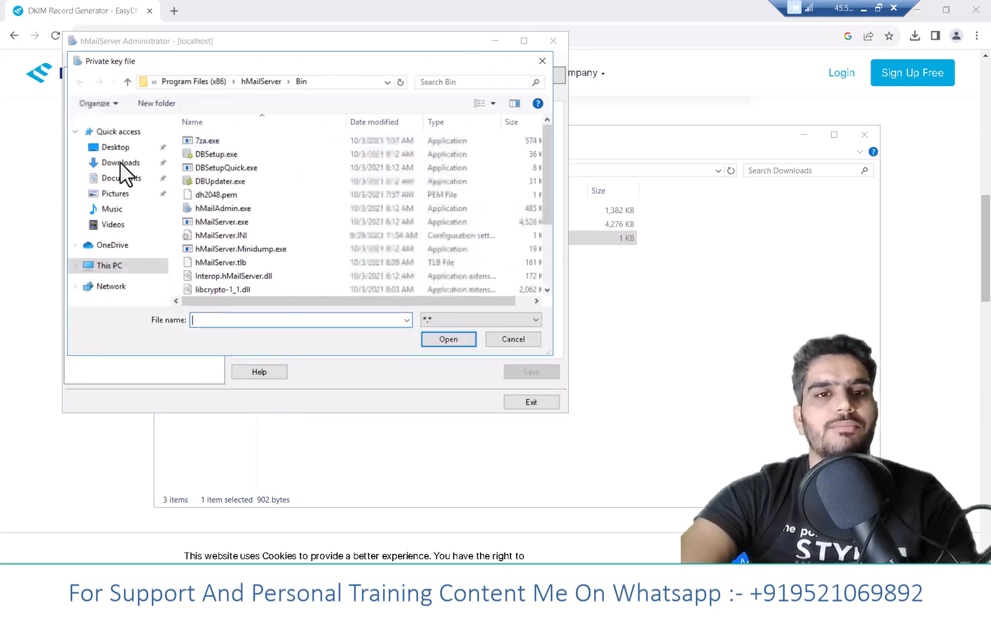
click(120, 162)
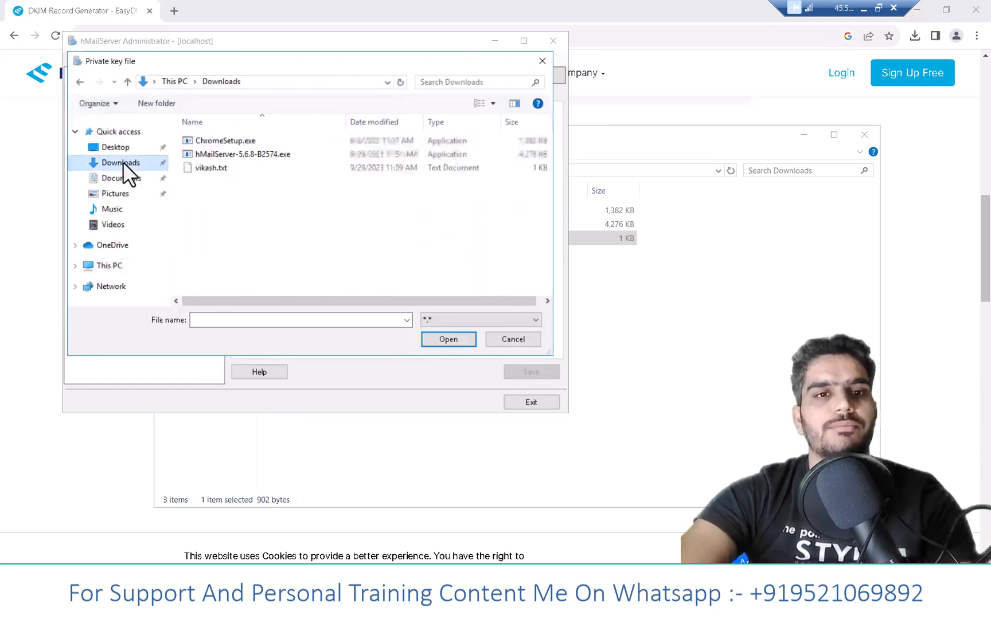
double_click(225, 168)
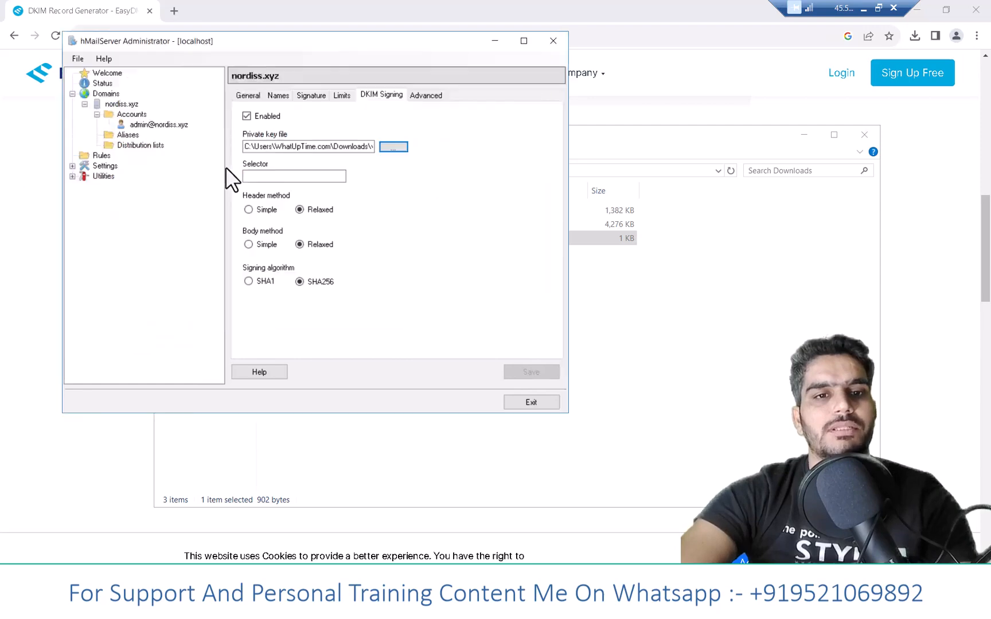
click(362, 146)
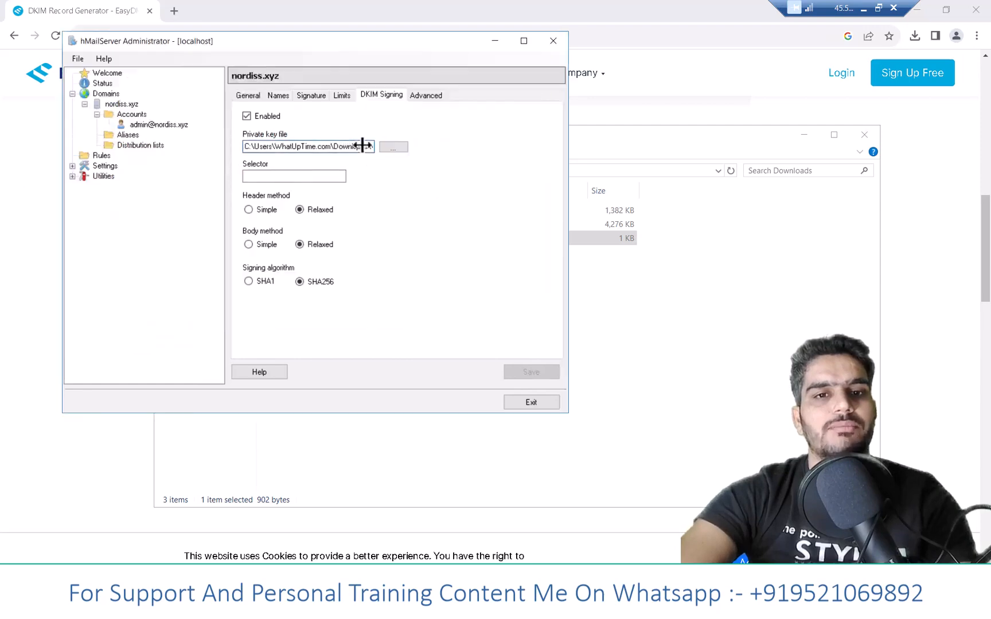
drag(390, 145, 422, 151)
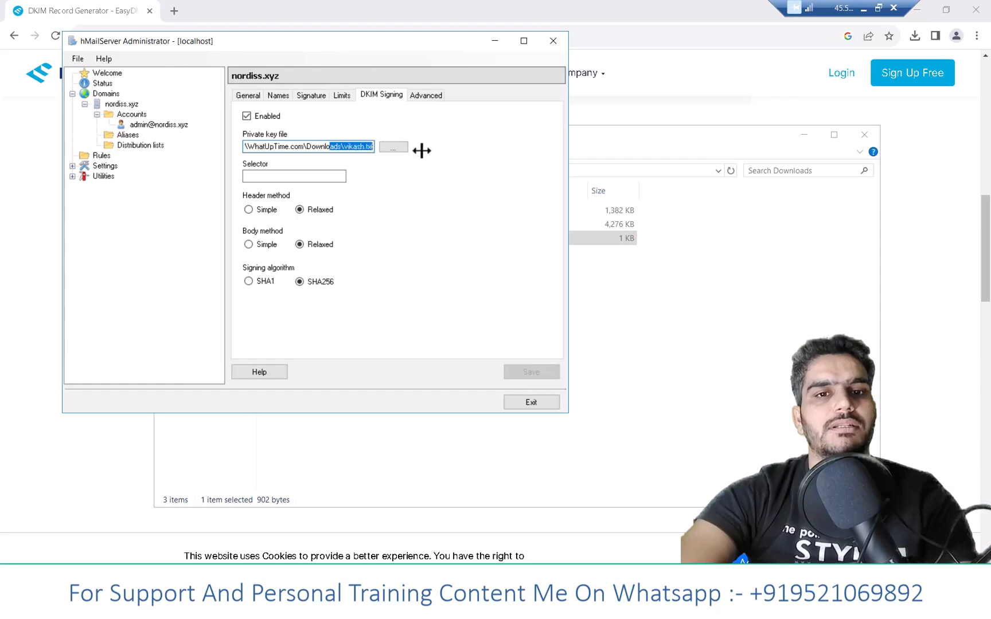
click(285, 179)
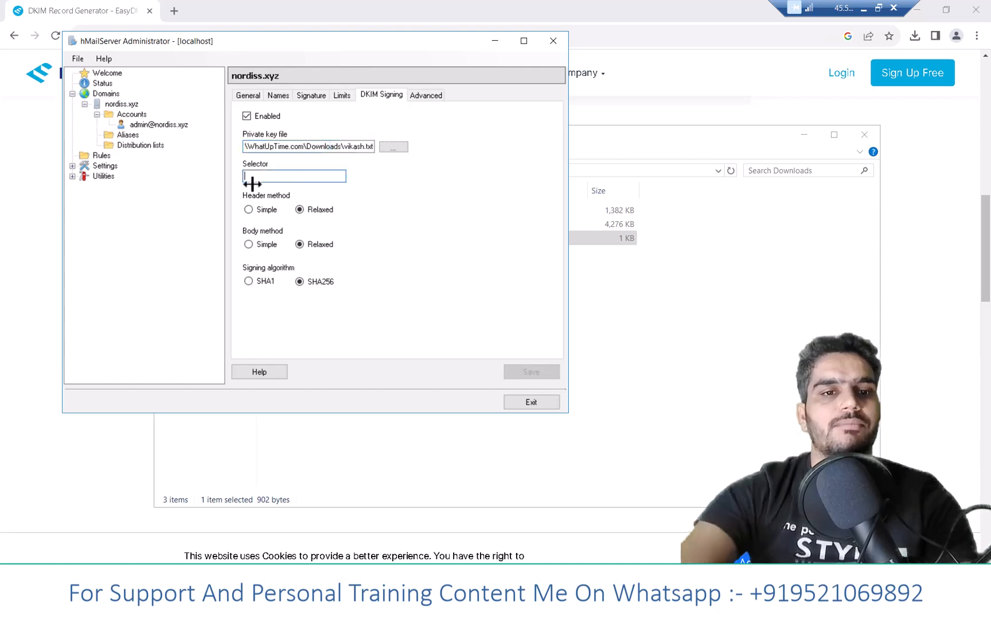
text(dkim)
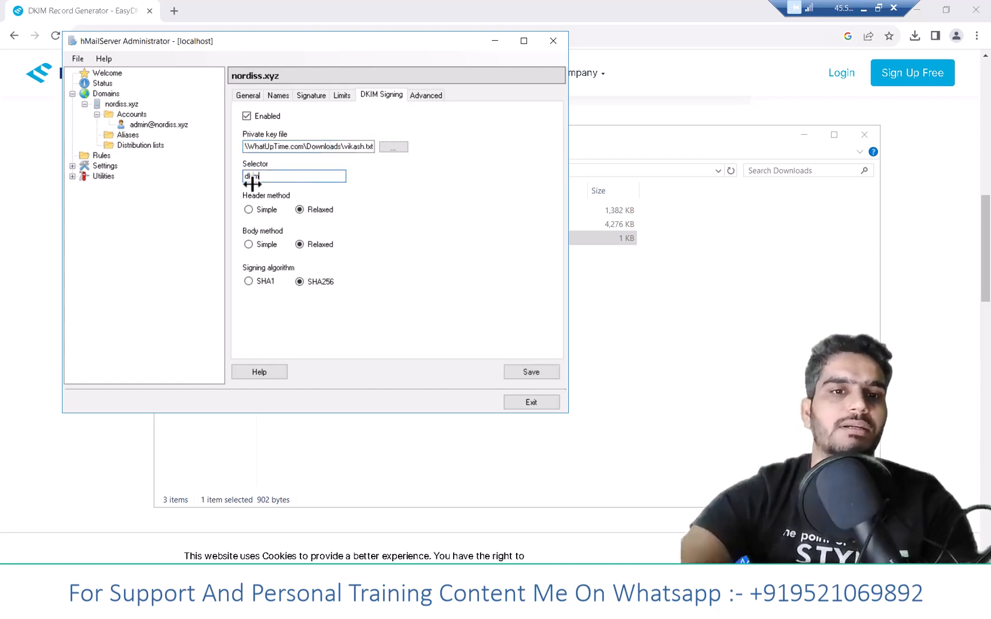
- Save the domain's DKIM signing settings in hMailServer, and copy the DKIM record value from the EasyDMARC results page in the browser
click(530, 372)
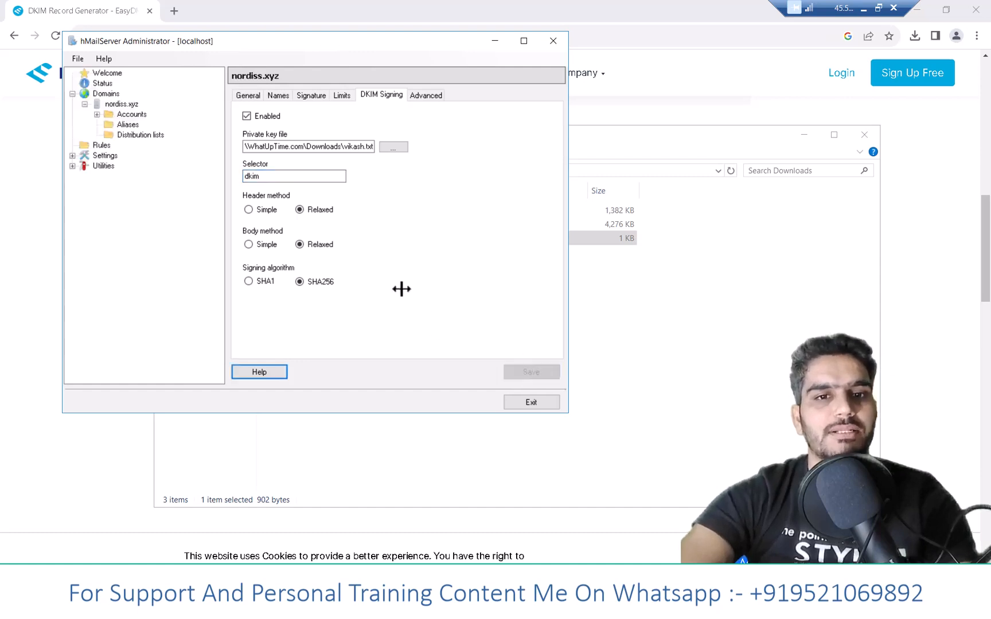
click(248, 97)
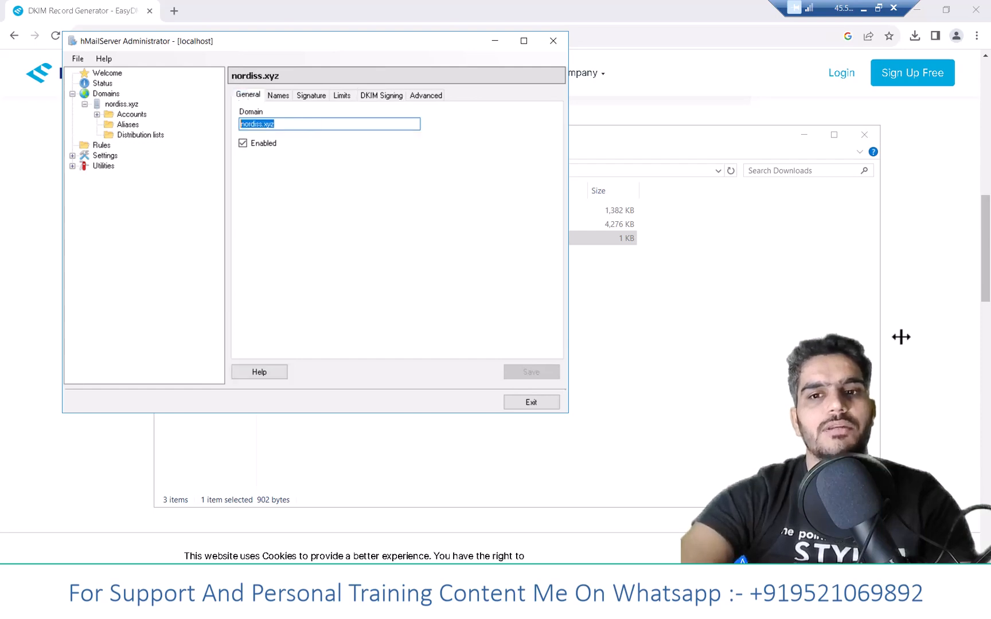
click(930, 330)
scroll(491, 272, up, 5)
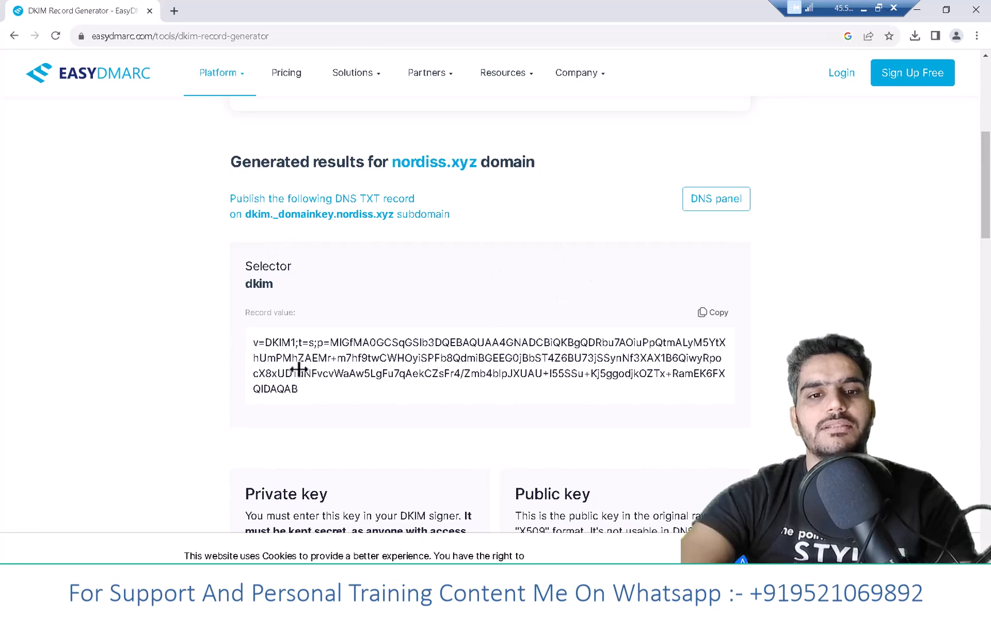
drag(253, 343, 305, 383)
click(716, 310)
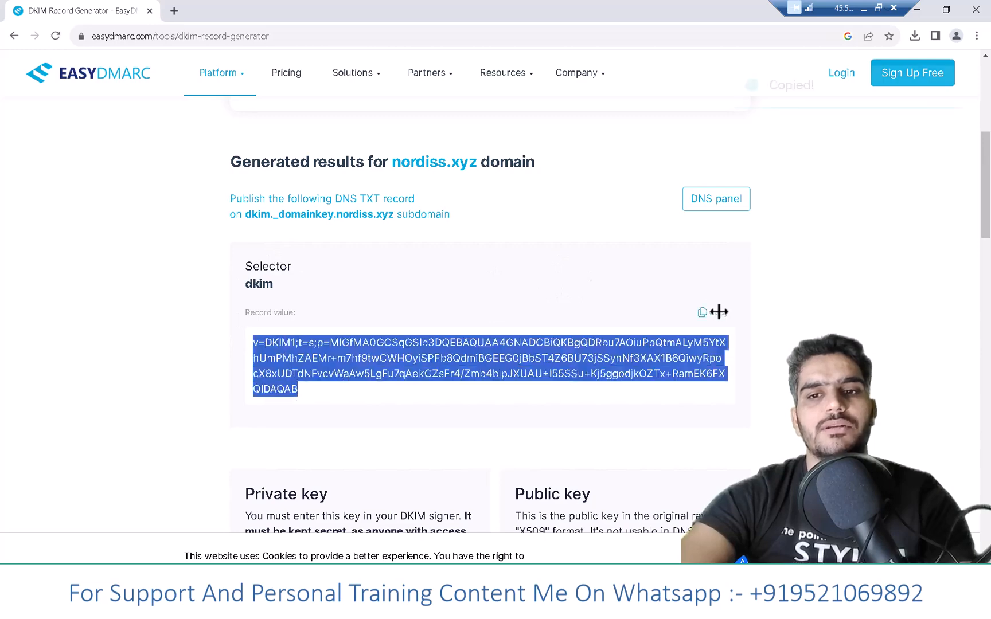
- Switch from the remote session to the local DigitalOcean DNS page and paste the DKIM record as the new TXT record's value
click(863, 8)
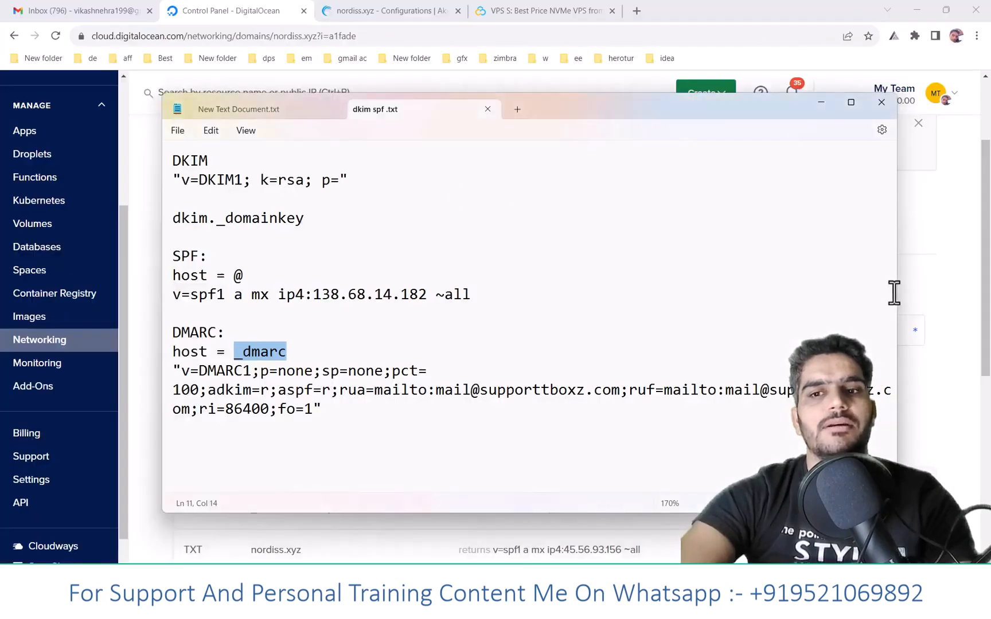
click(975, 325)
scroll(341, 280, down, 1)
click(228, 269)
key(ctrl+v)
- Copy the hostname dkim._domainkey from the notes into the TXT record and create the record with a TTL of 600
click(270, 319)
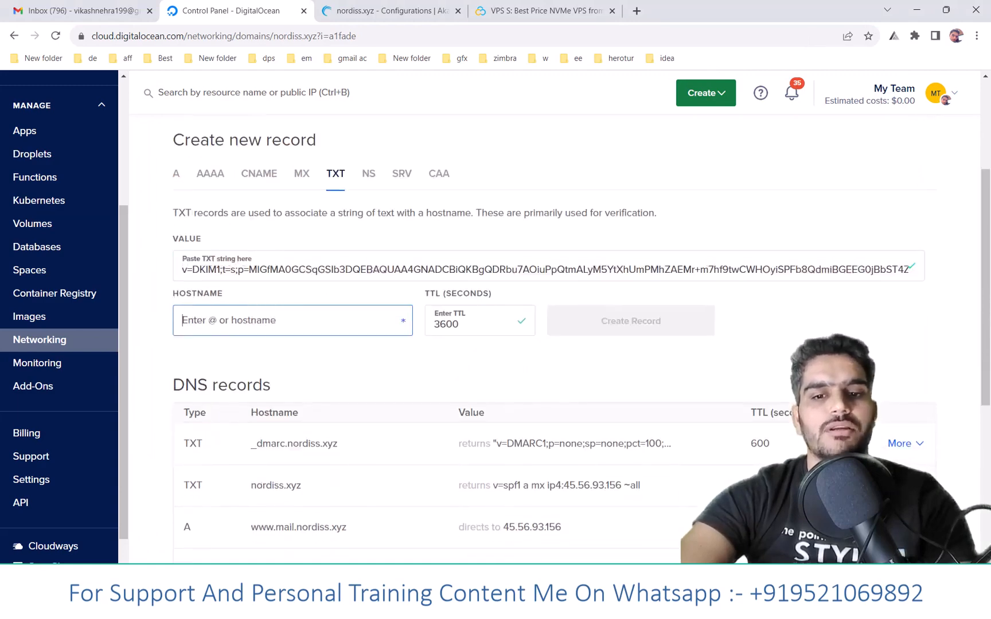
key(alt+Tab)
drag(304, 217, 173, 219)
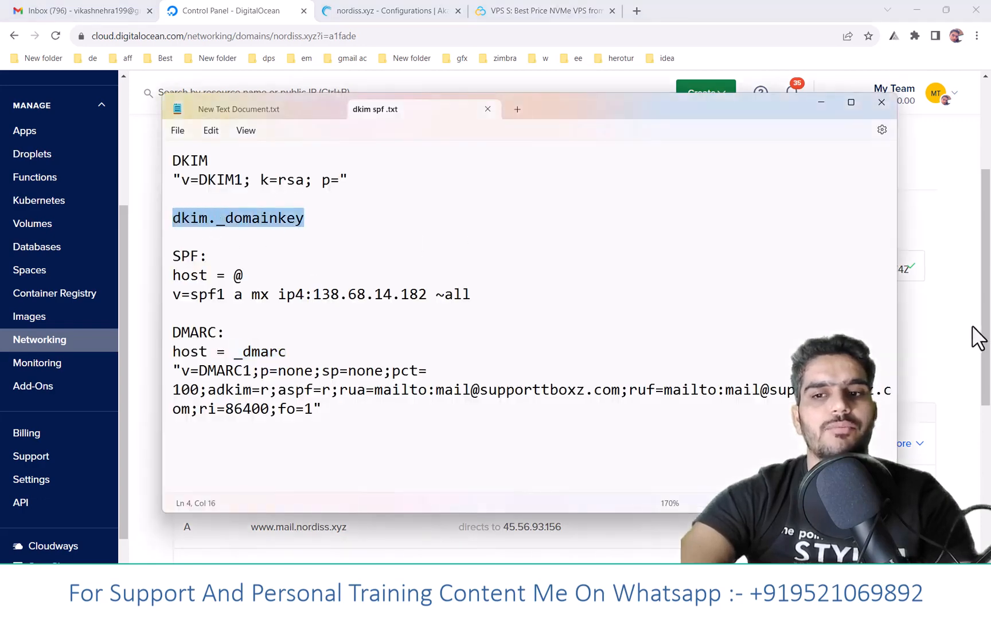
key(alt+Tab)
click(309, 325)
key(ctrl+v)
key(Tab)
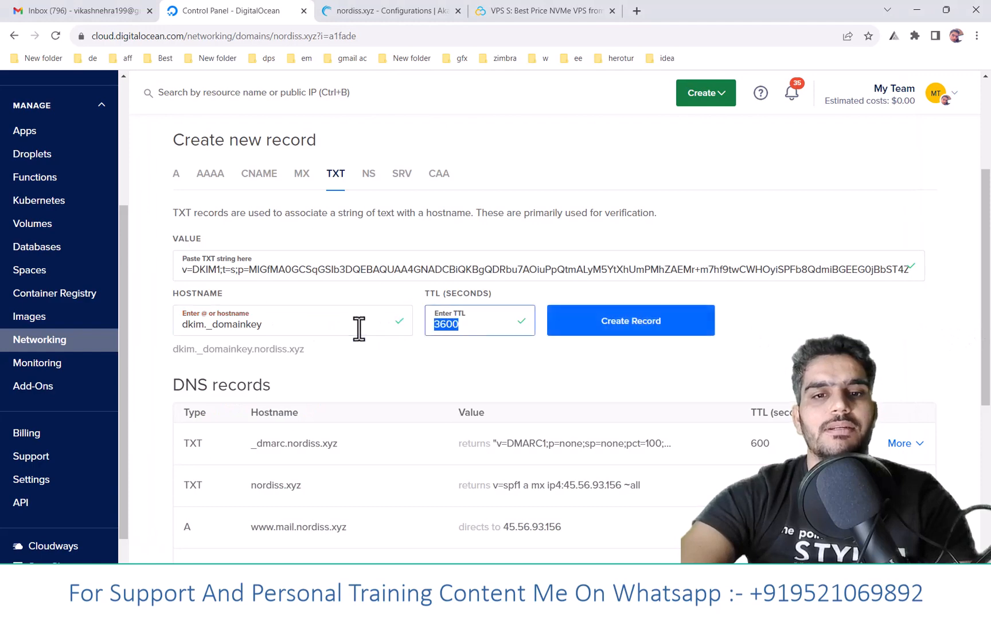
click(697, 323)
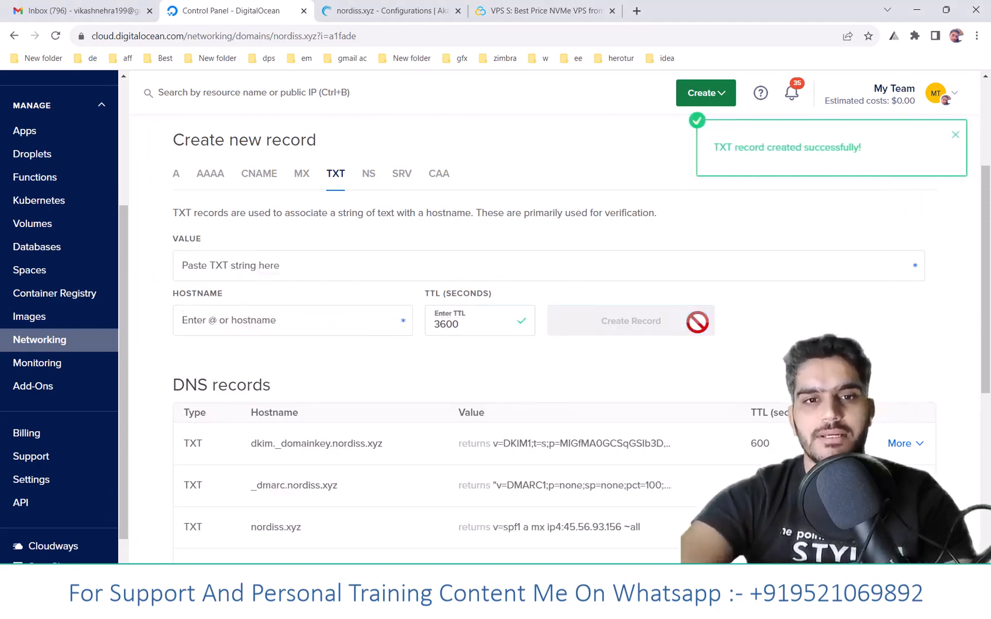
- Start a new MX record with hostname @ and mail server mail.nordiss.xyz
click(307, 177)
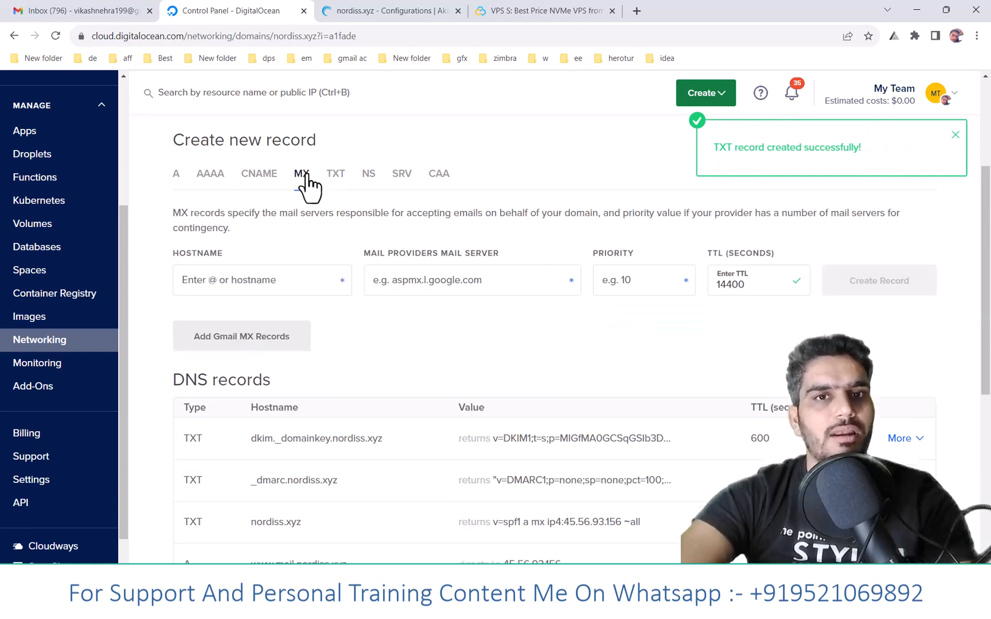
click(281, 281)
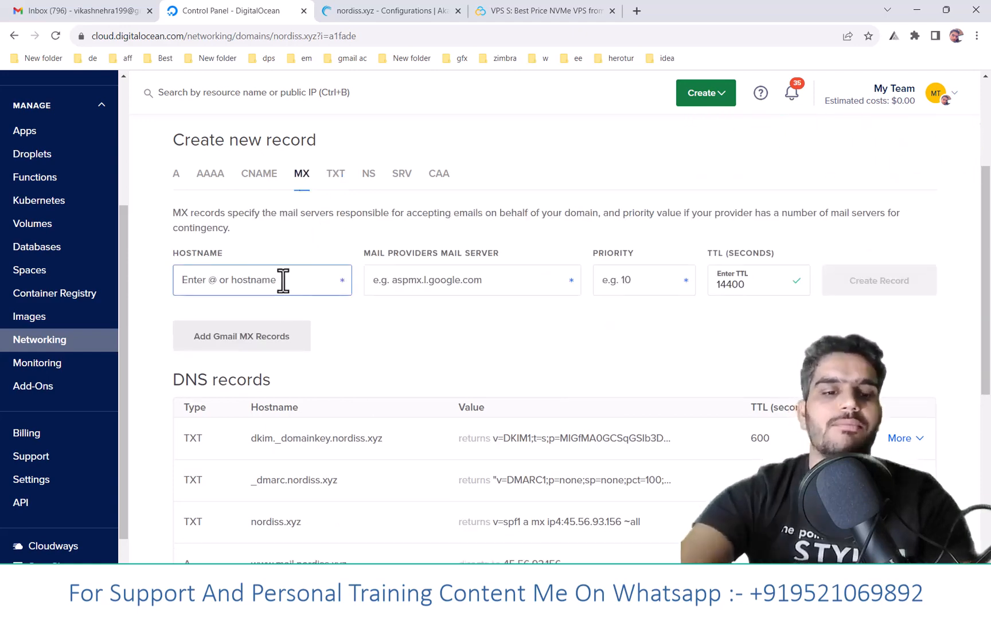
text(@)
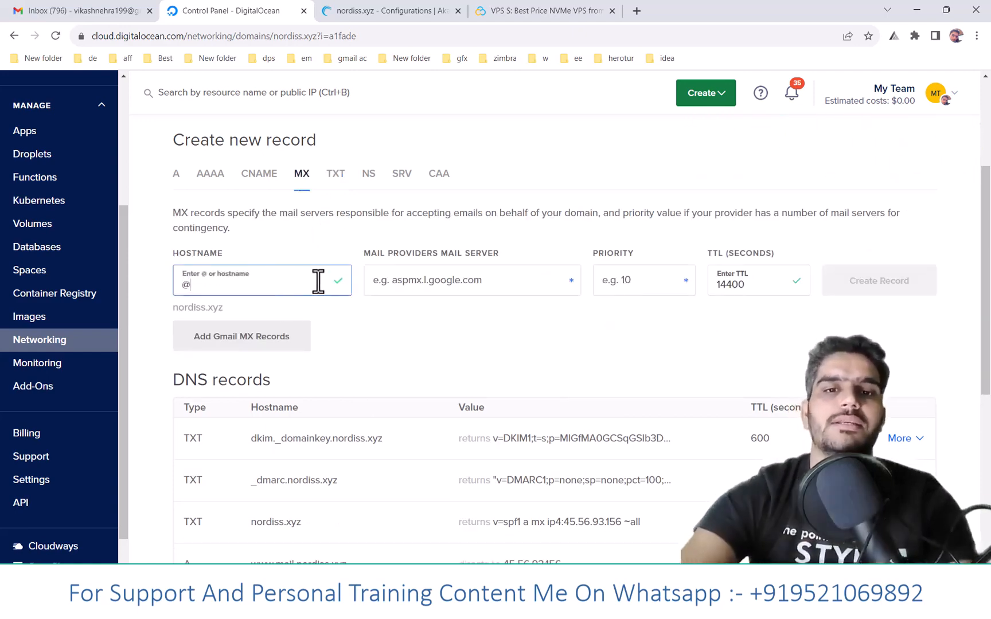
scroll(321, 284, up, 4)
drag(173, 172, 294, 171)
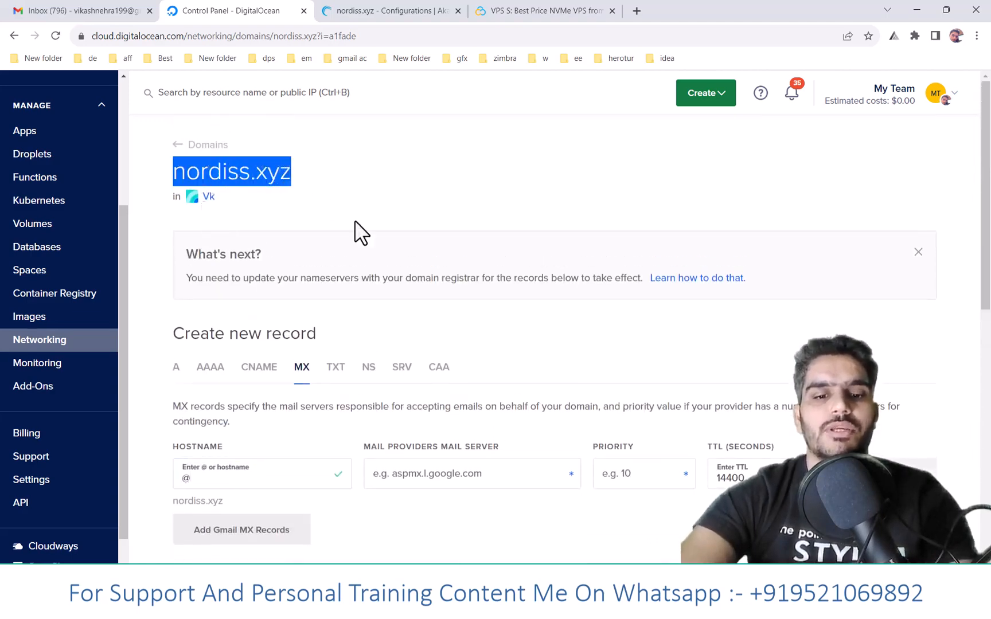
click(426, 476)
text(mail.)
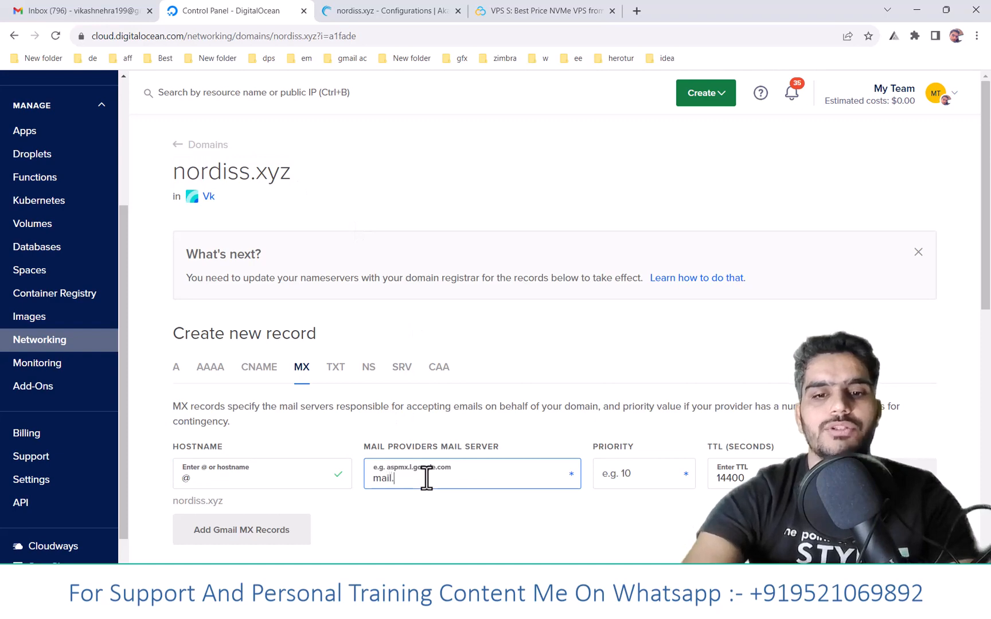
key(ctrl+v)
- Set the MX record's priority to 10 and TTL to 600 seconds, and create the record
click(654, 480)
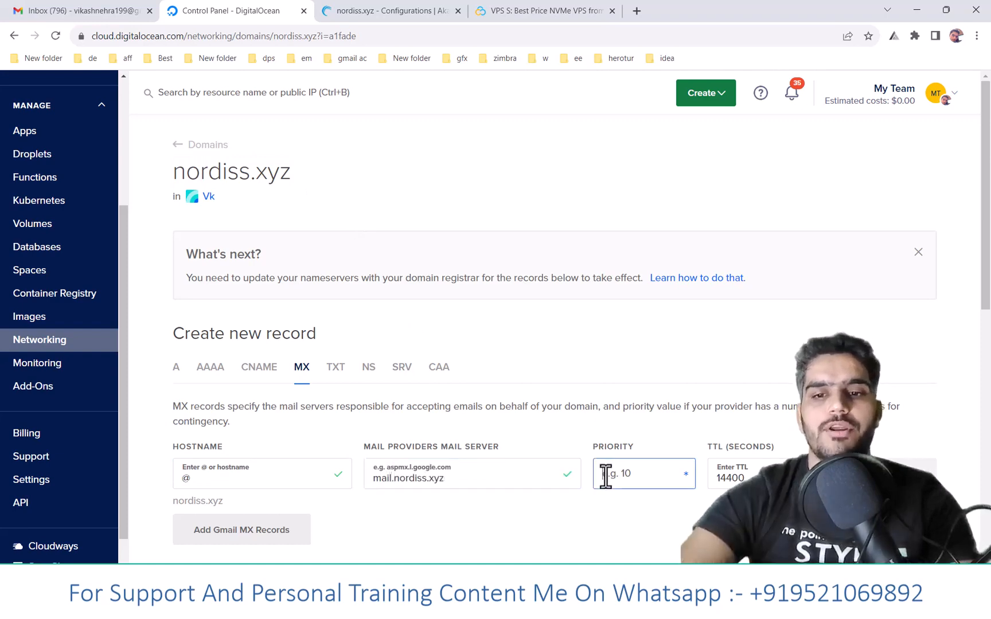
text(10)
drag(713, 469, 697, 481)
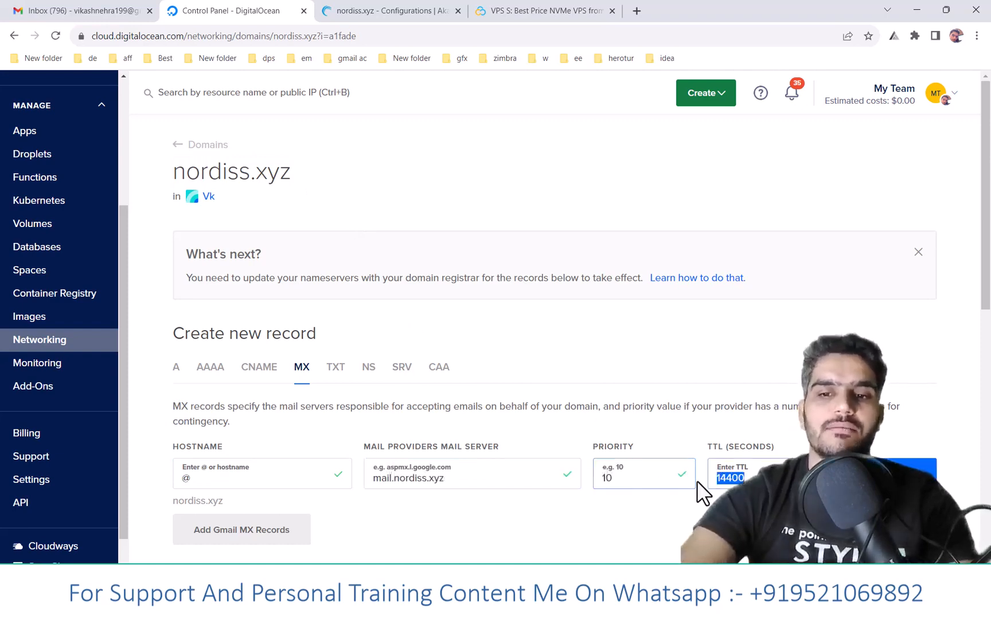
text(600)
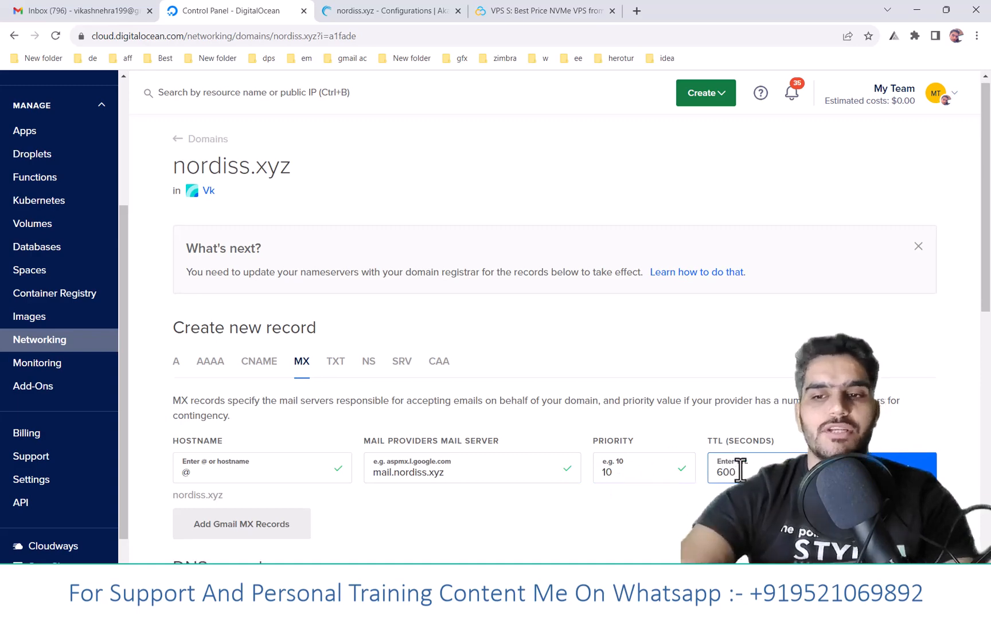
scroll(871, 425, down, 2)
click(878, 351)
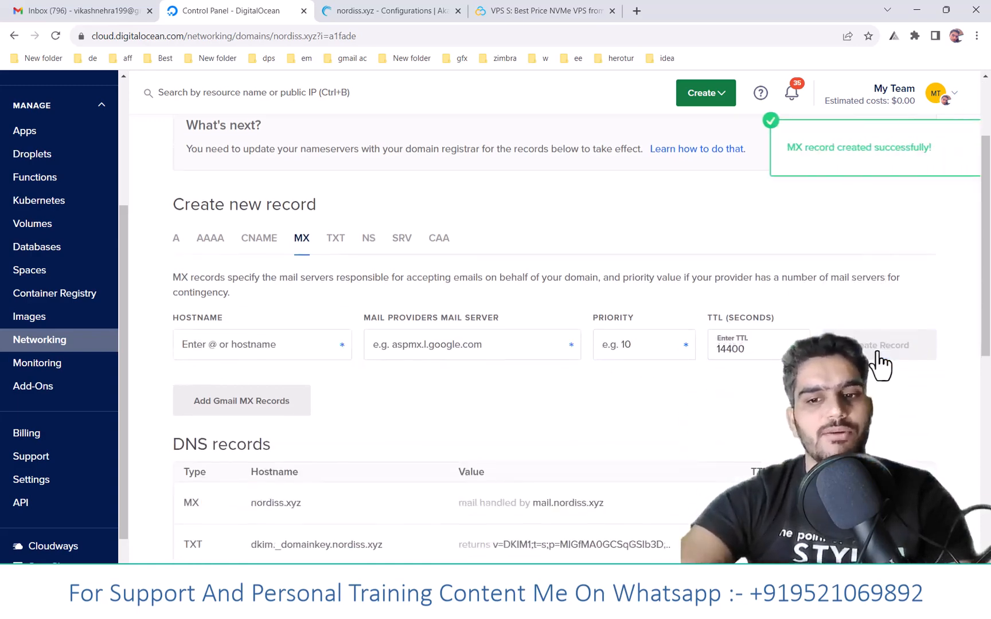
scroll(877, 351, down, 2)
scroll(877, 351, down, 1)
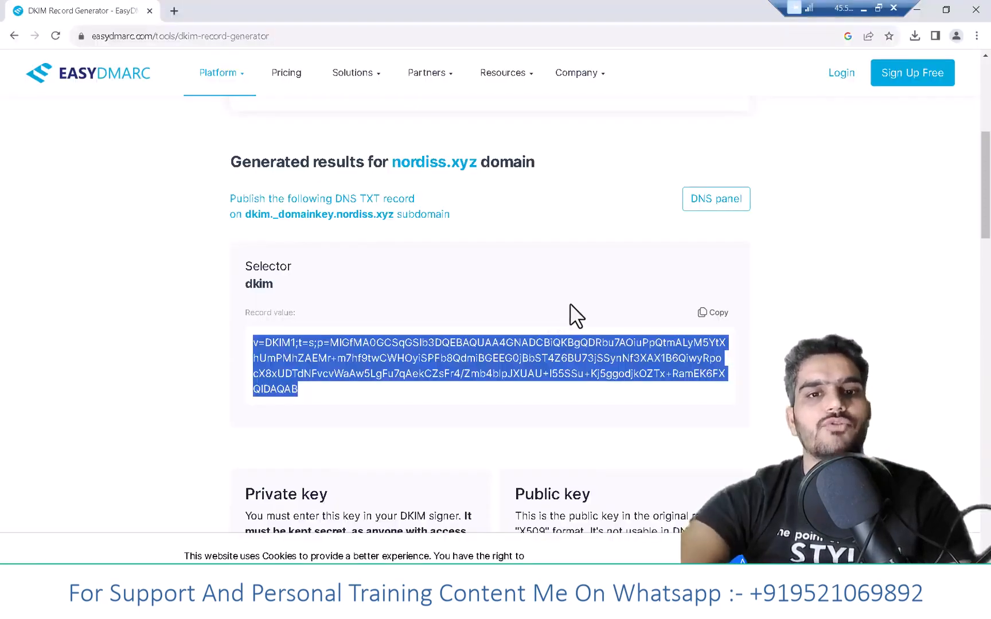
- Copy the domain name nordiss.xyz from the EasyDMARC page and open the SMTP protocol settings in hMailServer Administrator
drag(394, 162, 476, 164)
key(ctrl+c)
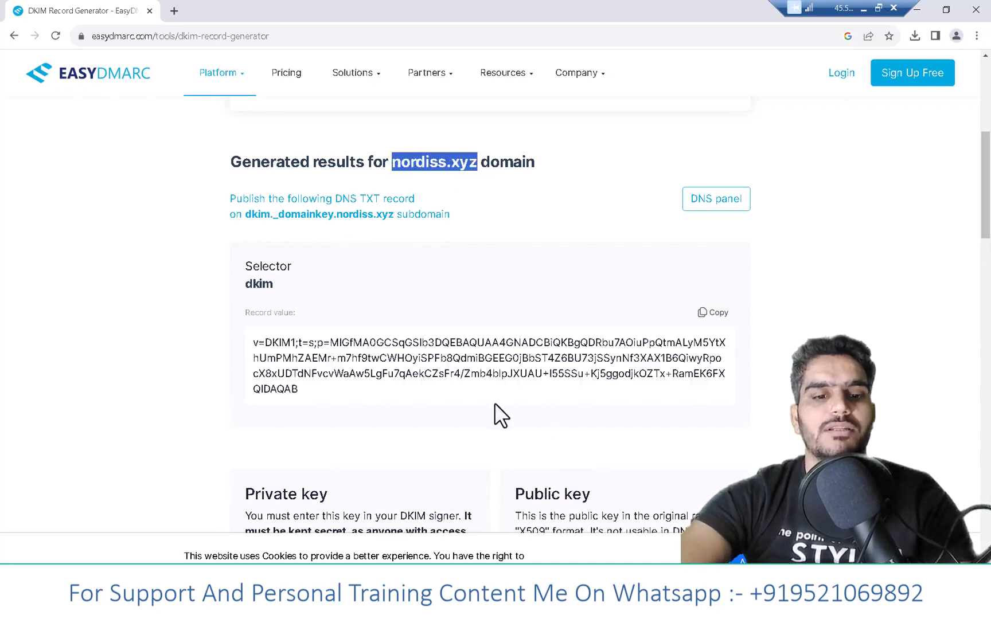
key(alt+Tab)
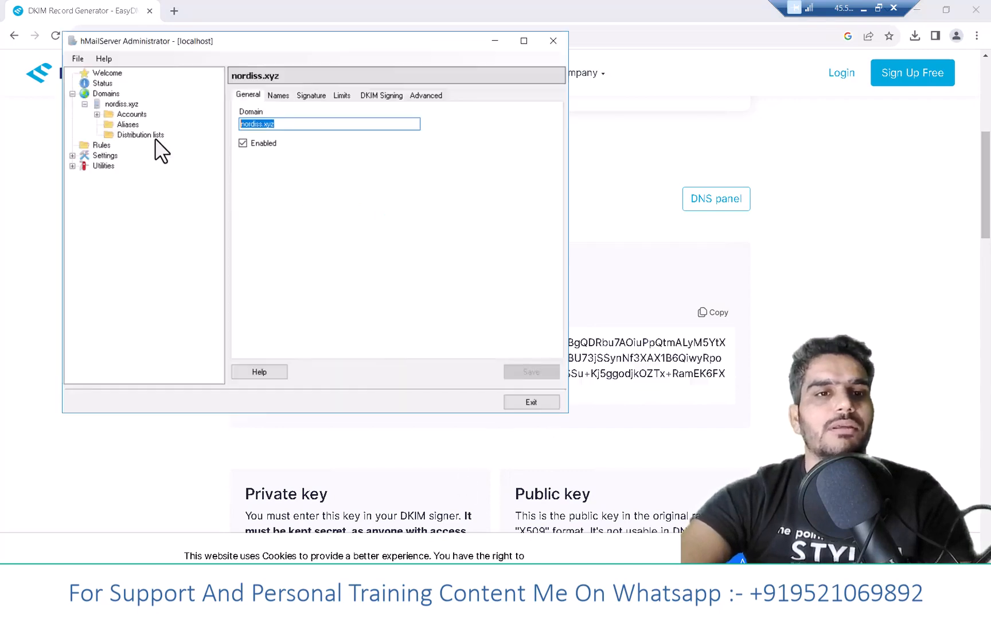
click(99, 105)
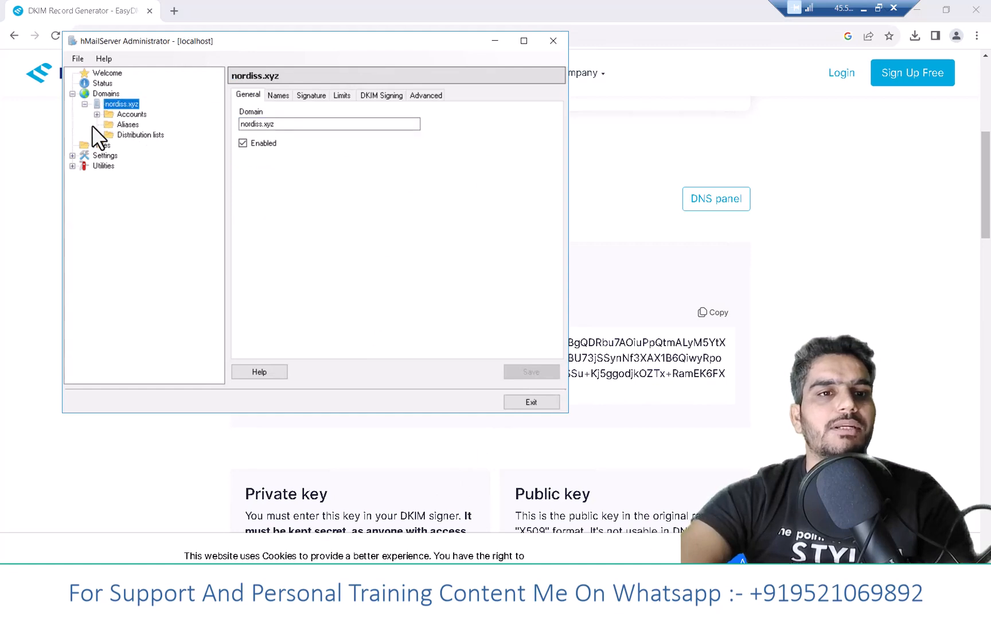
click(73, 155)
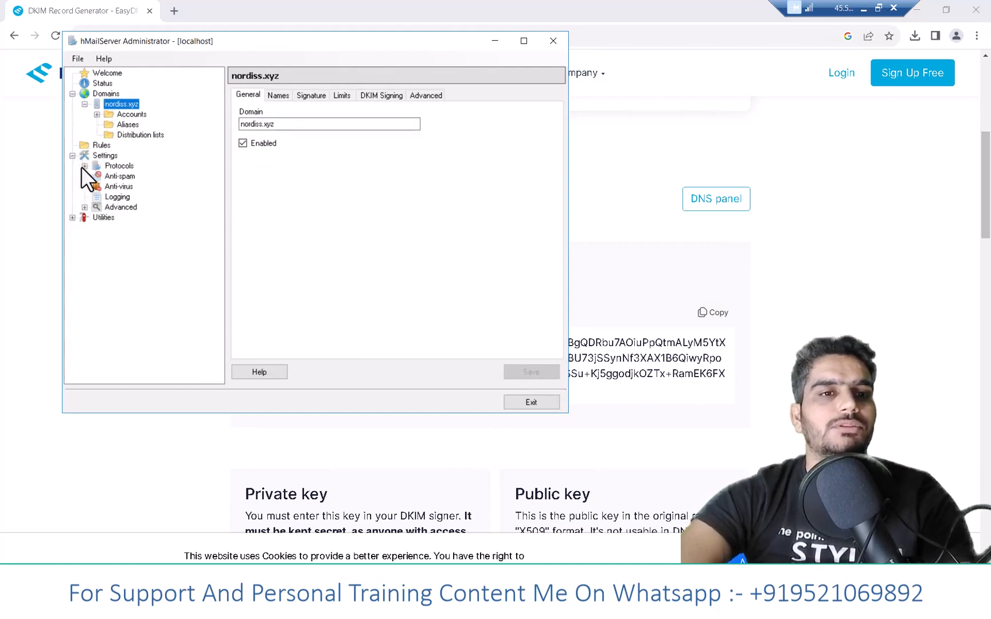
click(84, 166)
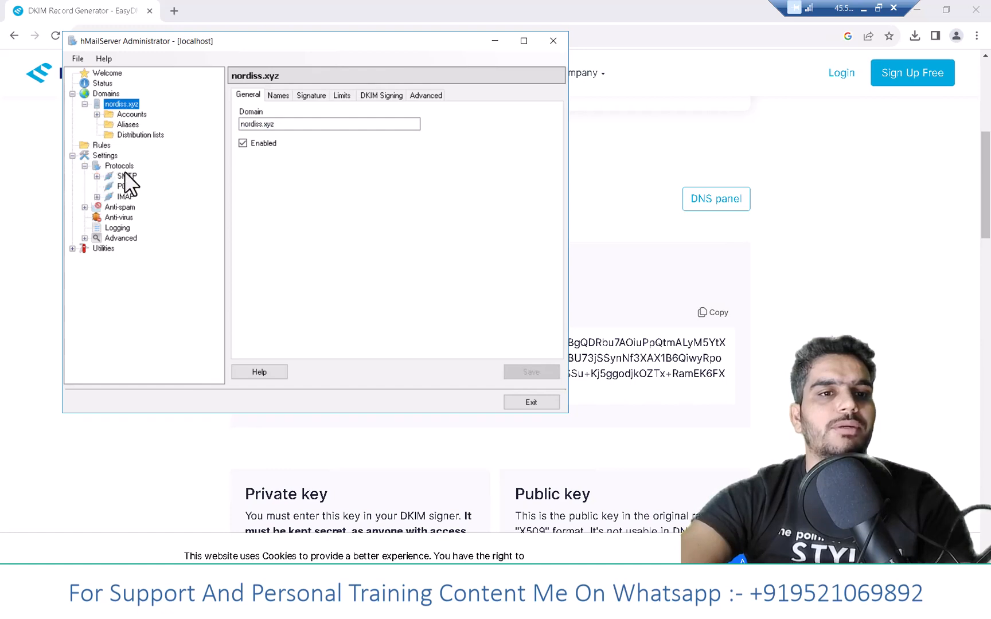
click(128, 176)
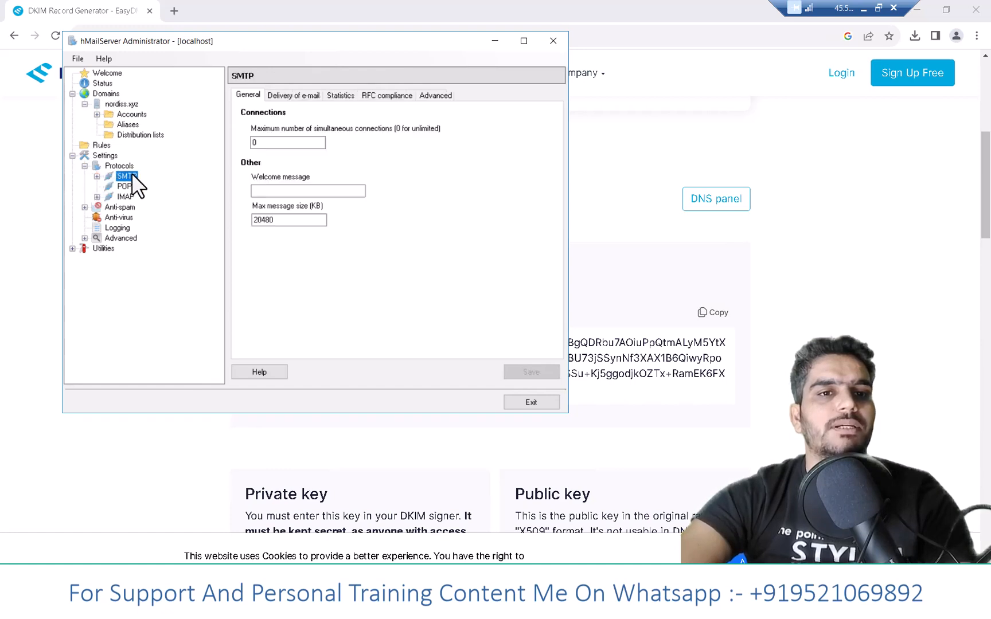
- Set the local host name for SMTP e-mail delivery to nordiss.xyz and save the settings
click(313, 96)
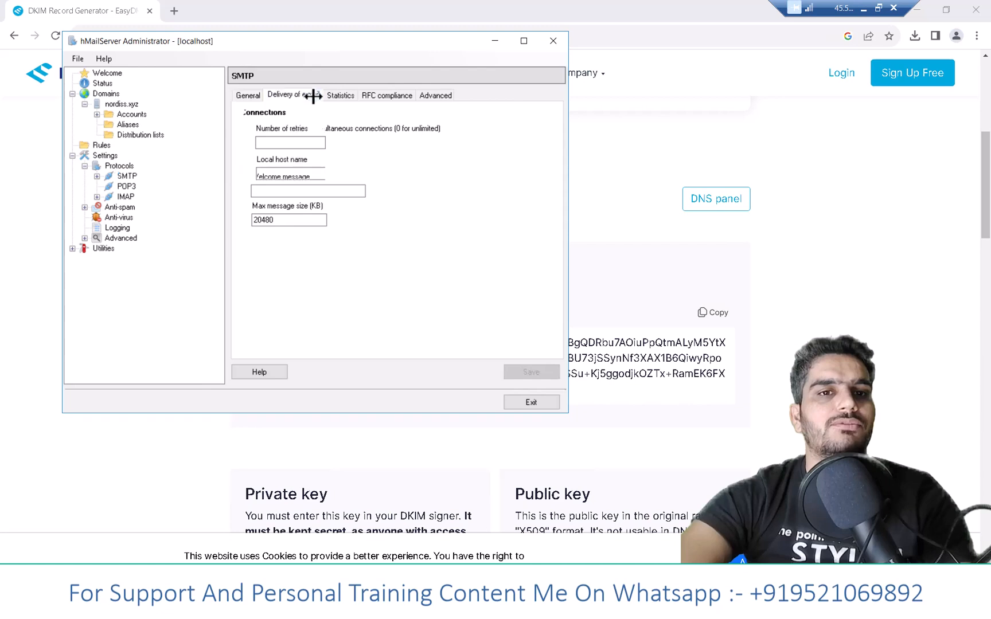
click(279, 173)
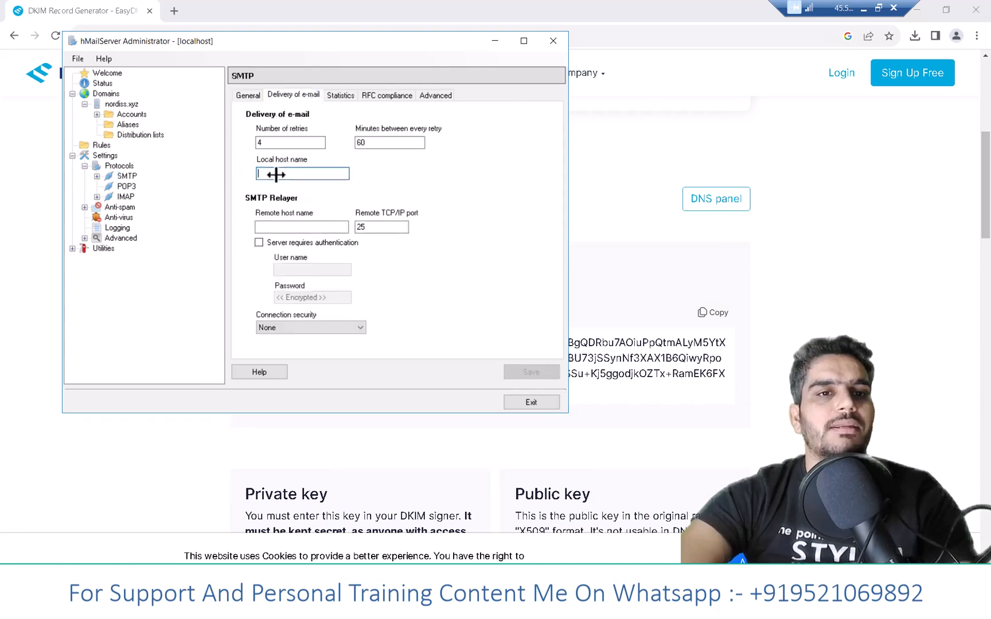
key(ctrl+v)
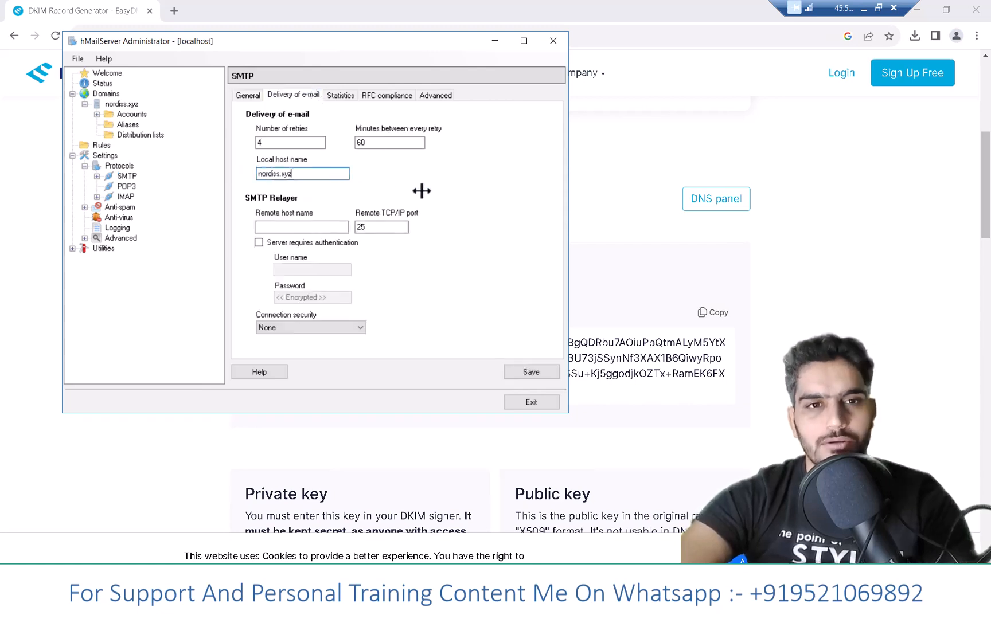
click(529, 372)
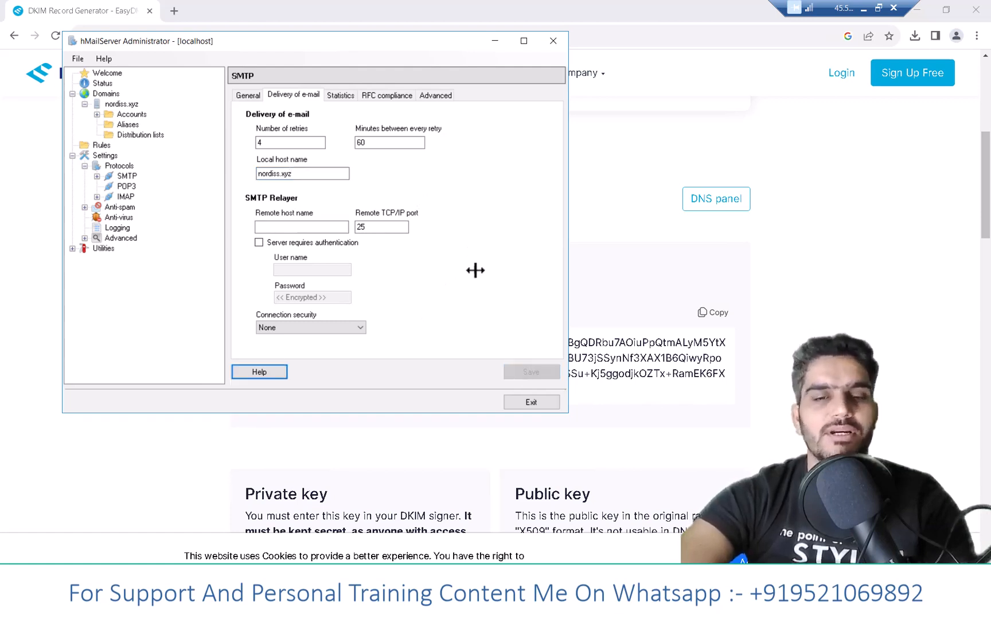
- Restart the mail server from its status page by pausing and resuming it
click(108, 84)
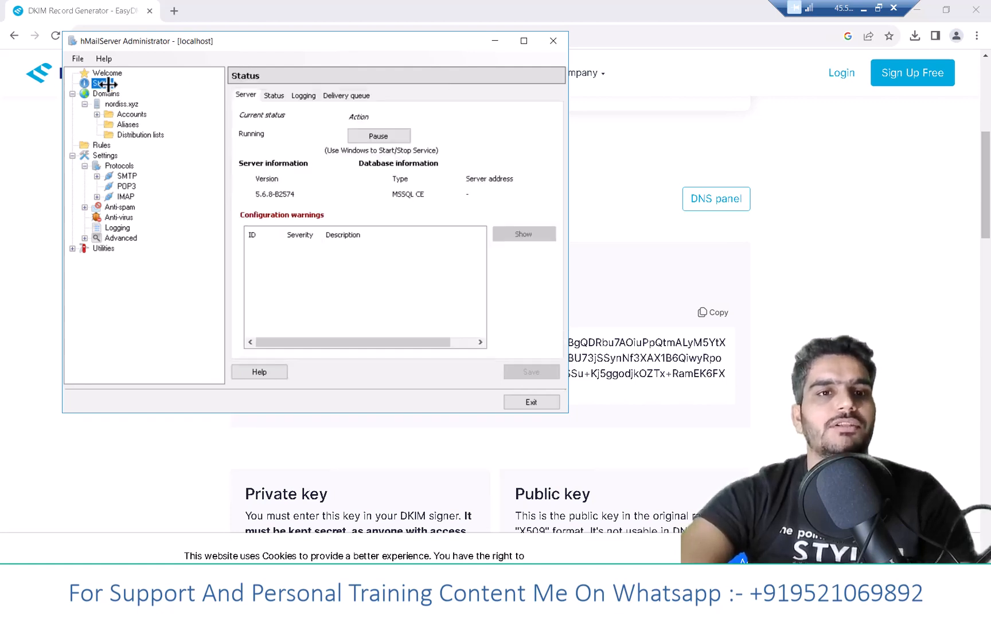
click(387, 137)
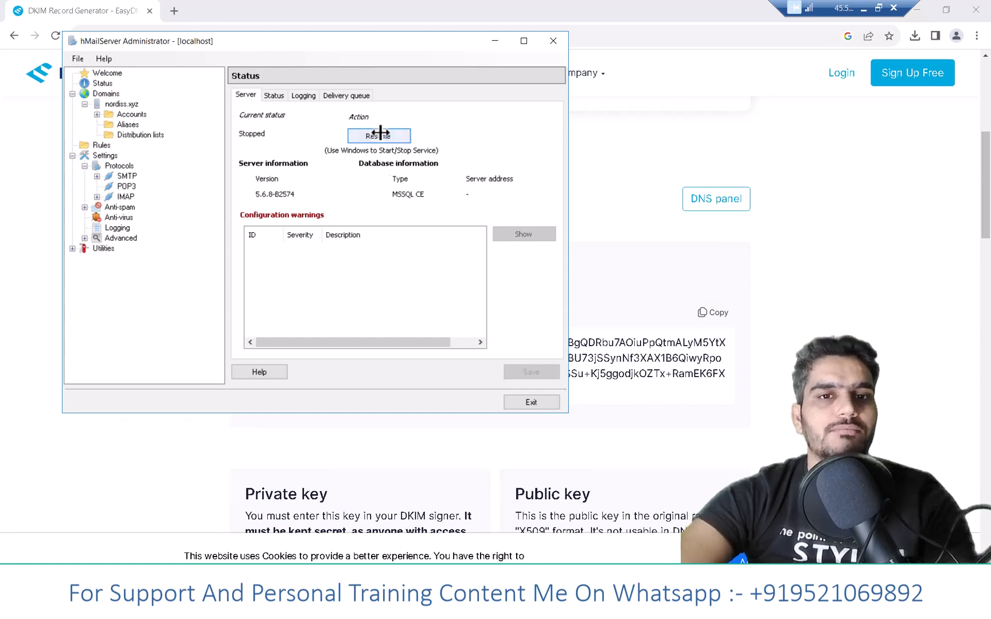
click(402, 136)
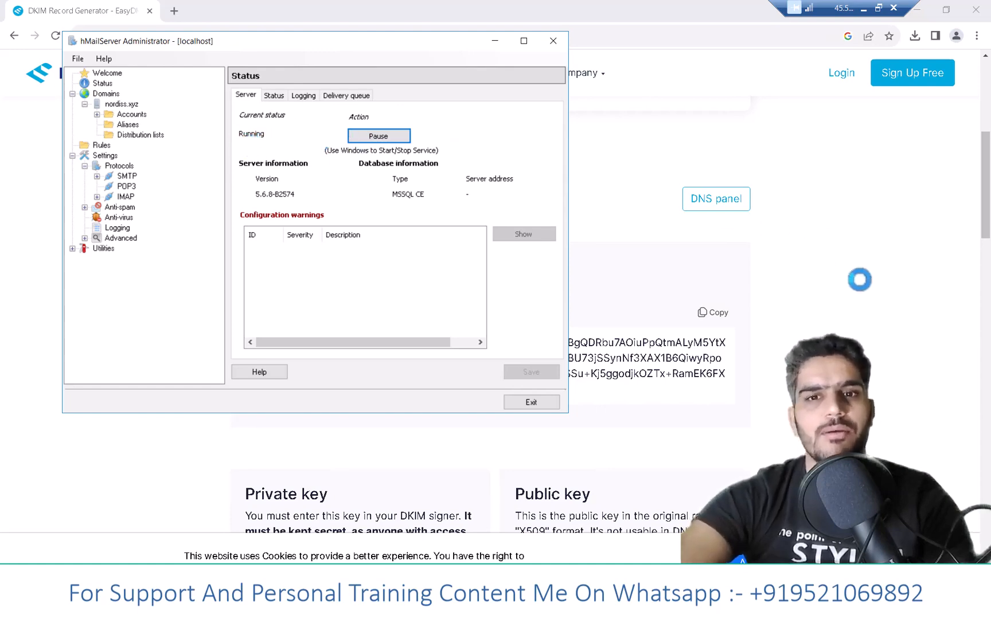
- Minimize the remote server session and open the smtper.net online SMTP test page in a new tab
click(885, 88)
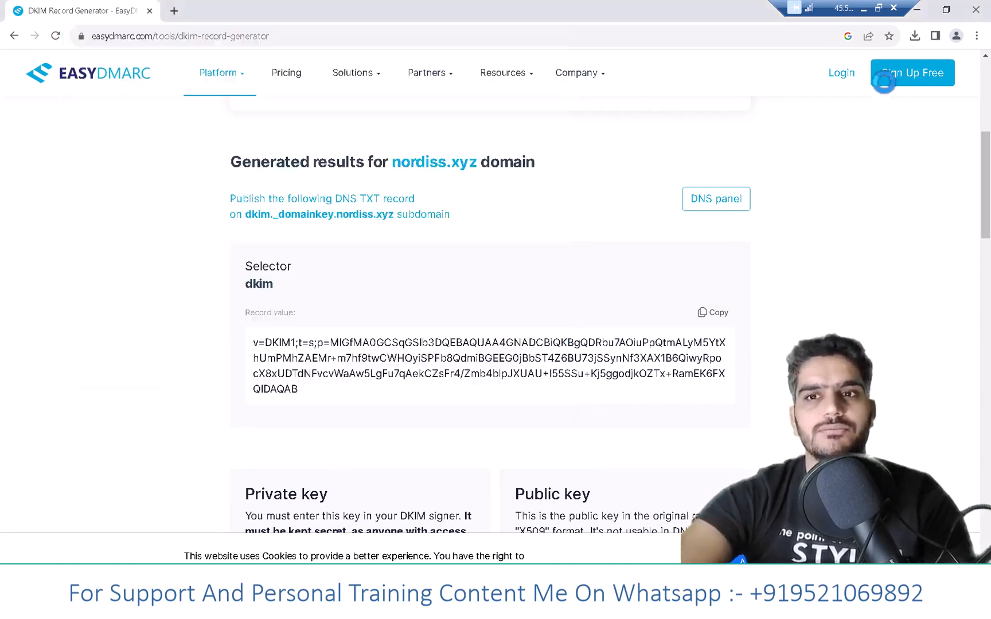
click(865, 8)
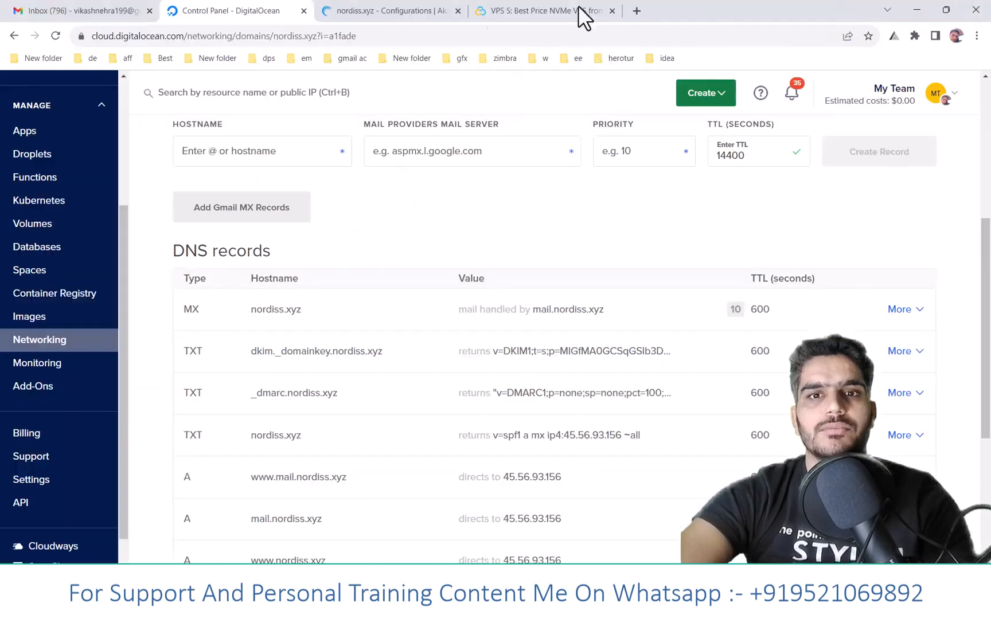
click(637, 10)
text(sm)
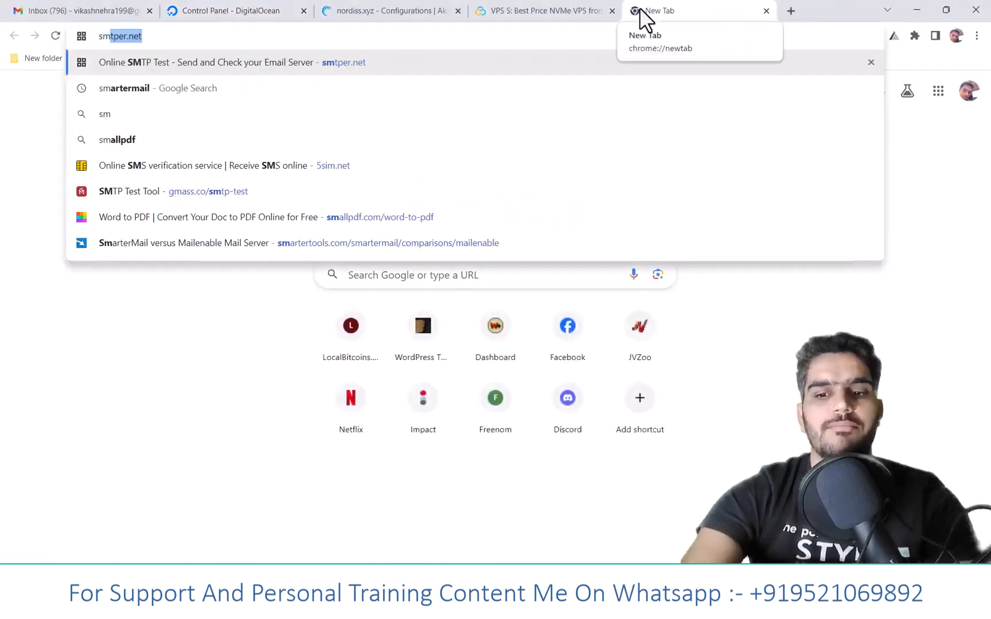
key(Return)
- Copy the domain name from DigitalOcean into the SMTPer host field, set port 587, and enable authentication
click(241, 18)
scroll(234, 184, up, 5)
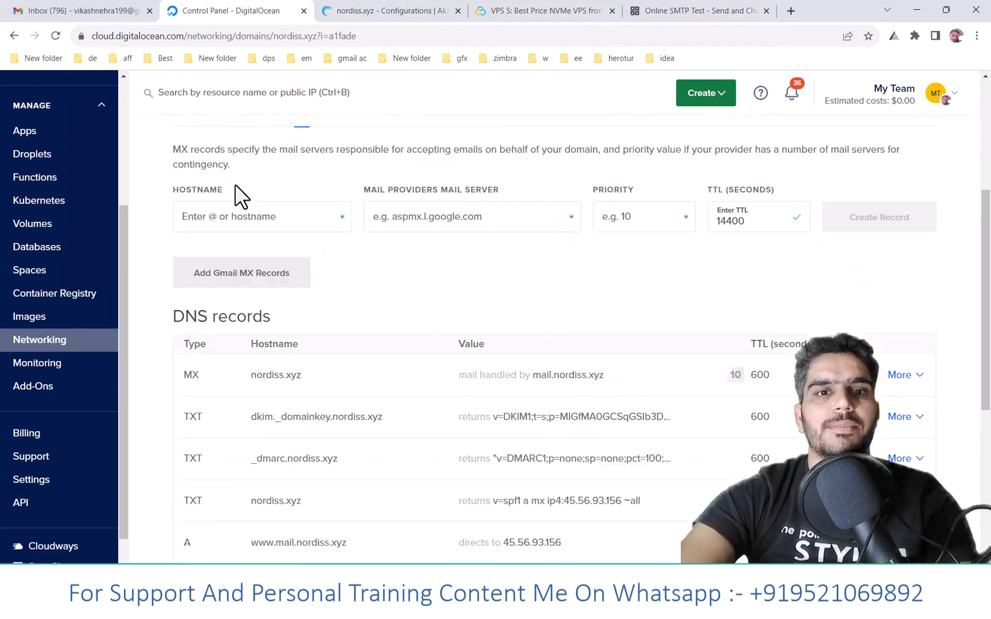
drag(177, 171, 425, 131)
key(ctrl+c)
click(700, 11)
key(ctrl+v)
key(Tab)
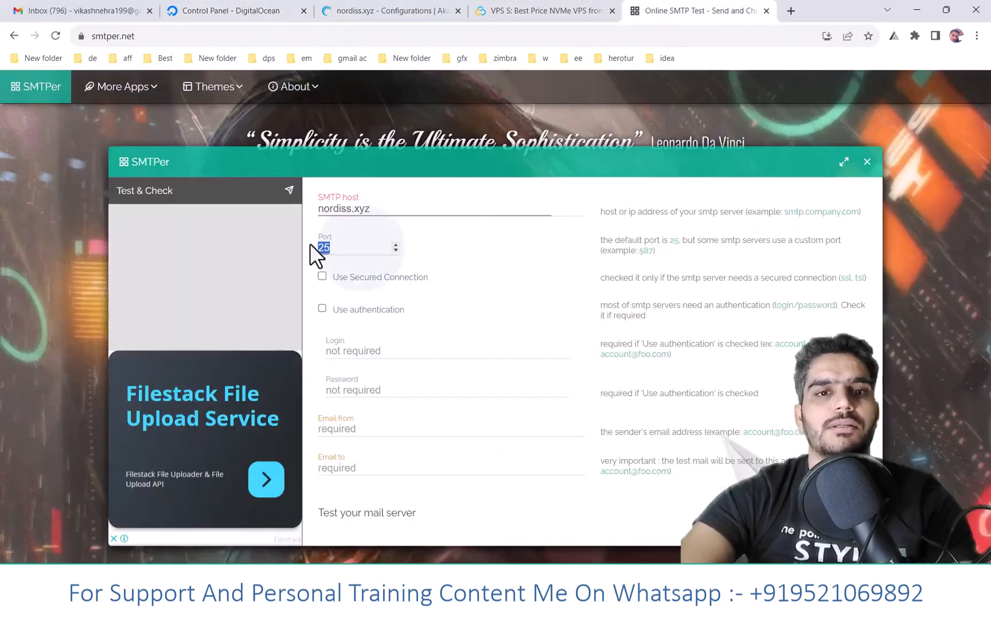
text(587)
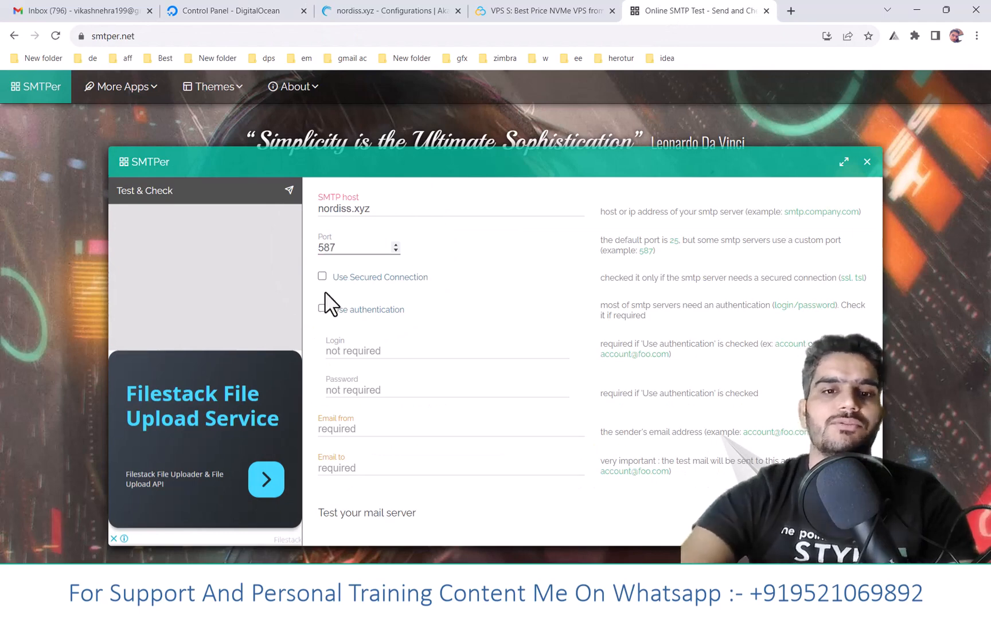
click(322, 308)
- Fill in the SMTPer login and sender fields with the domain's admin e-mail address
drag(453, 209, 304, 212)
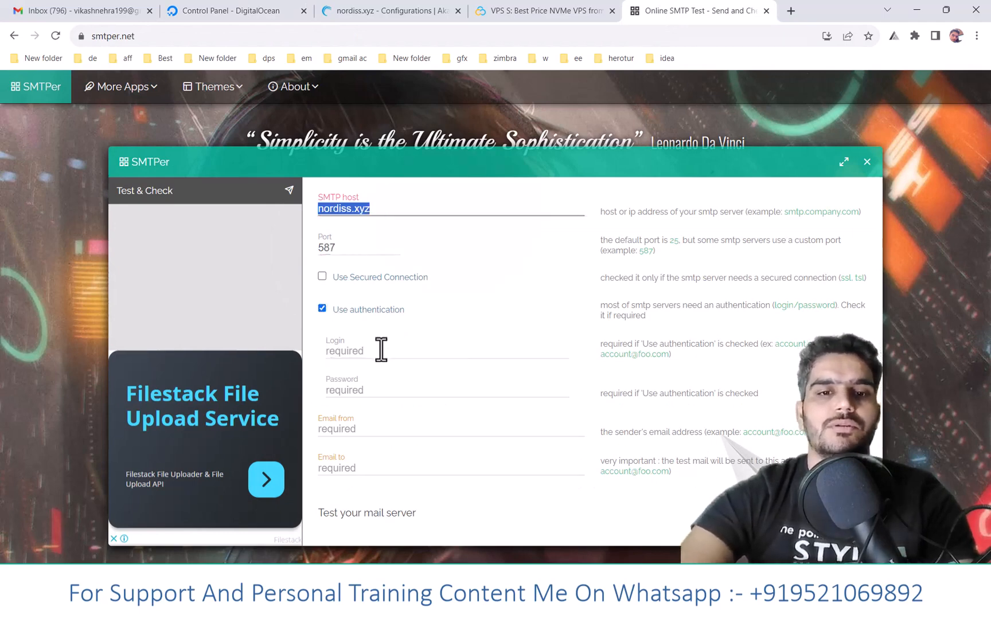
click(383, 339)
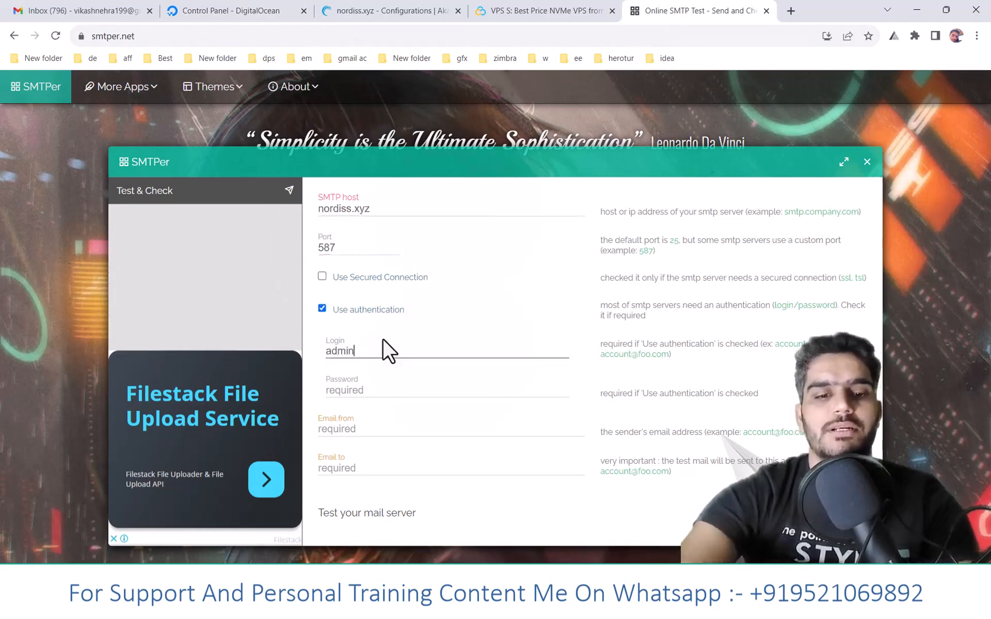
key(ctrl+a)
key(ctrl+c)
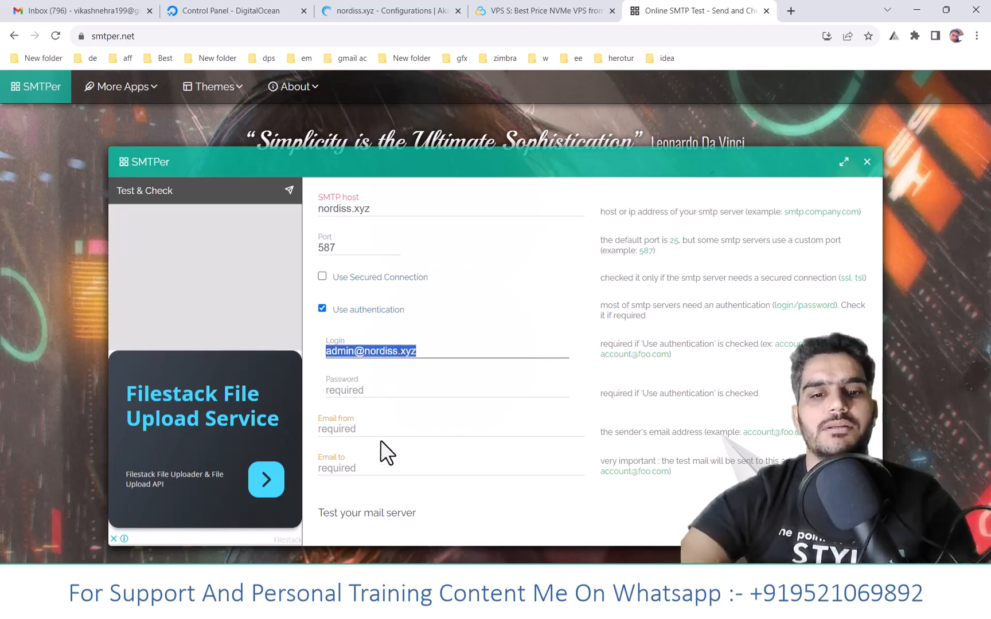
click(376, 430)
key(ctrl+v)
- Run the SMTPer test with the recipient's e-mail and the account password, and reload the test page
click(371, 470)
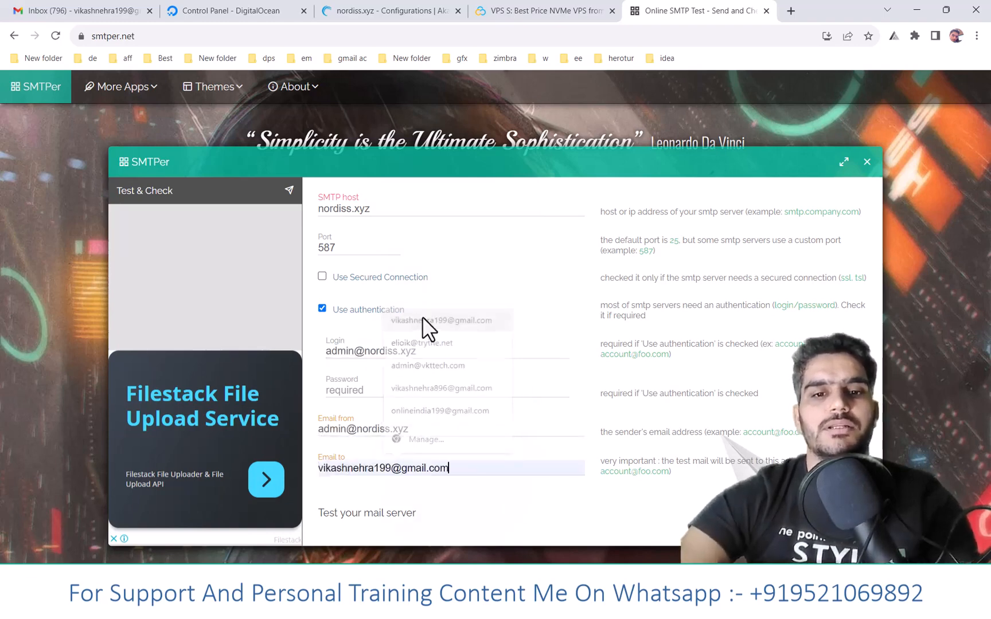
click(423, 320)
click(360, 389)
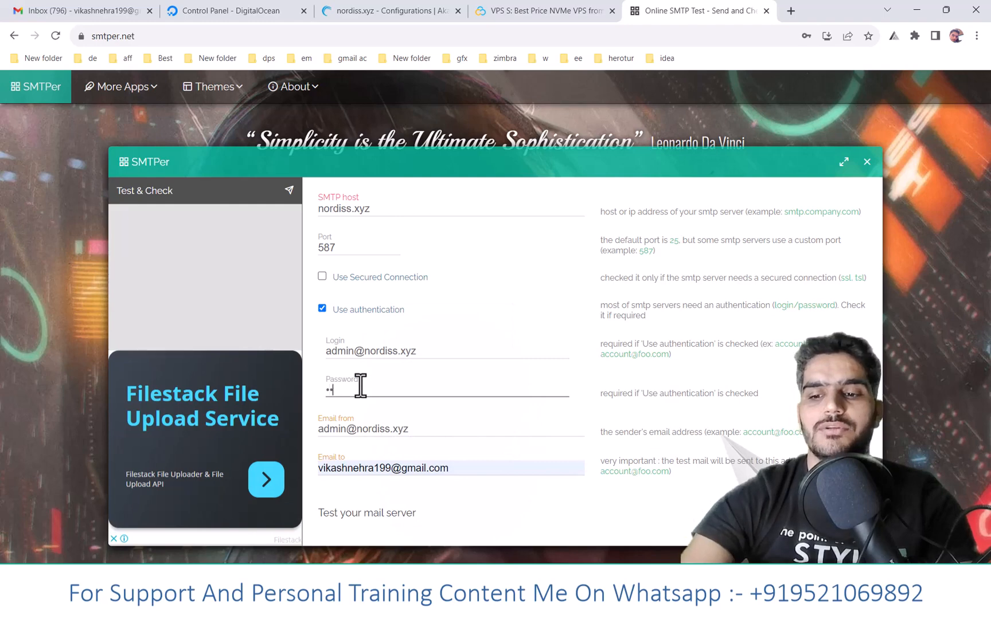
key(Return)
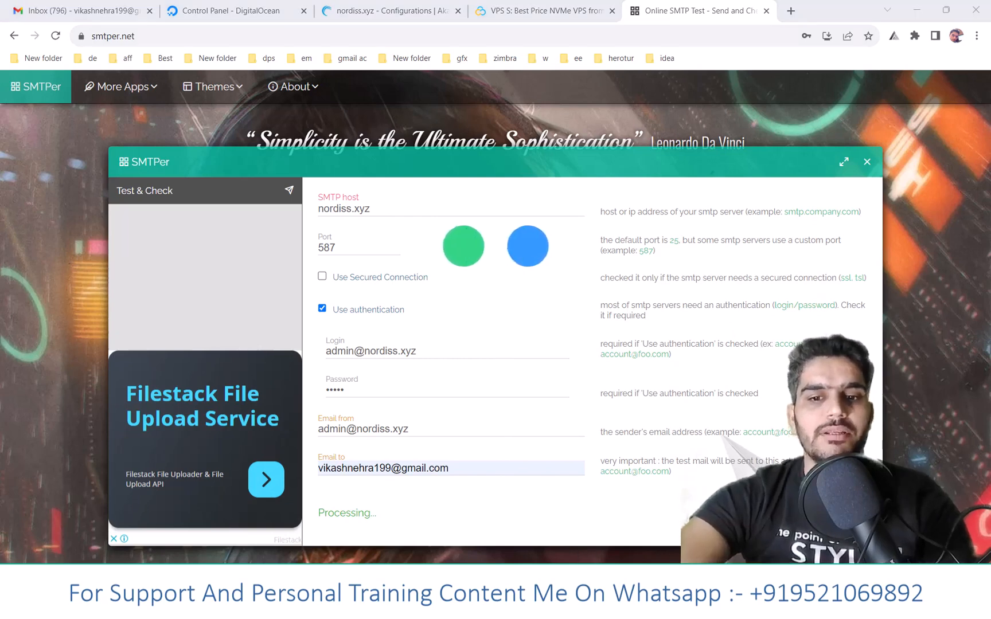
click(198, 37)
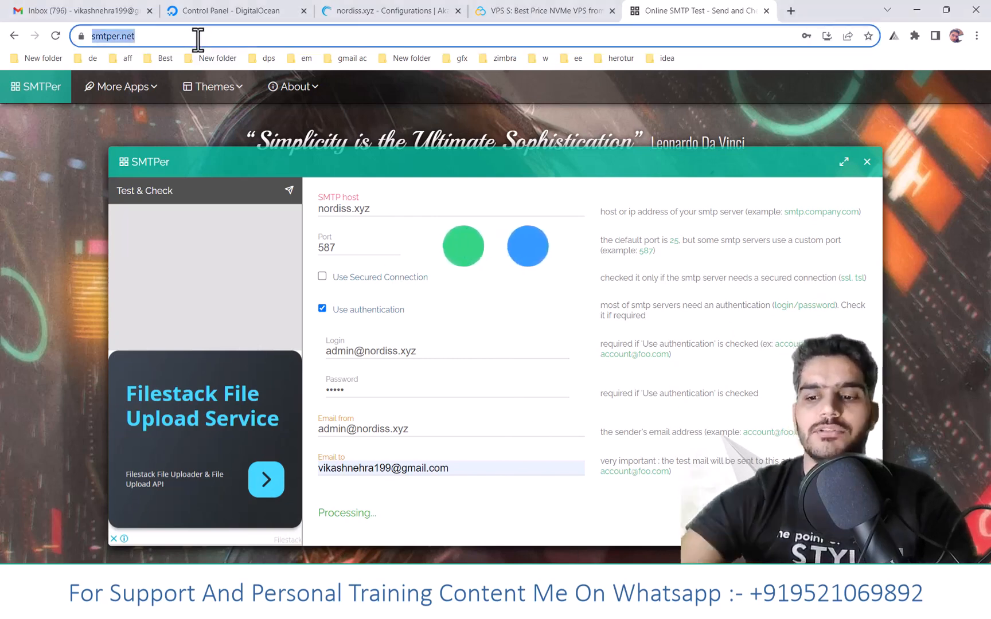
key(Return)
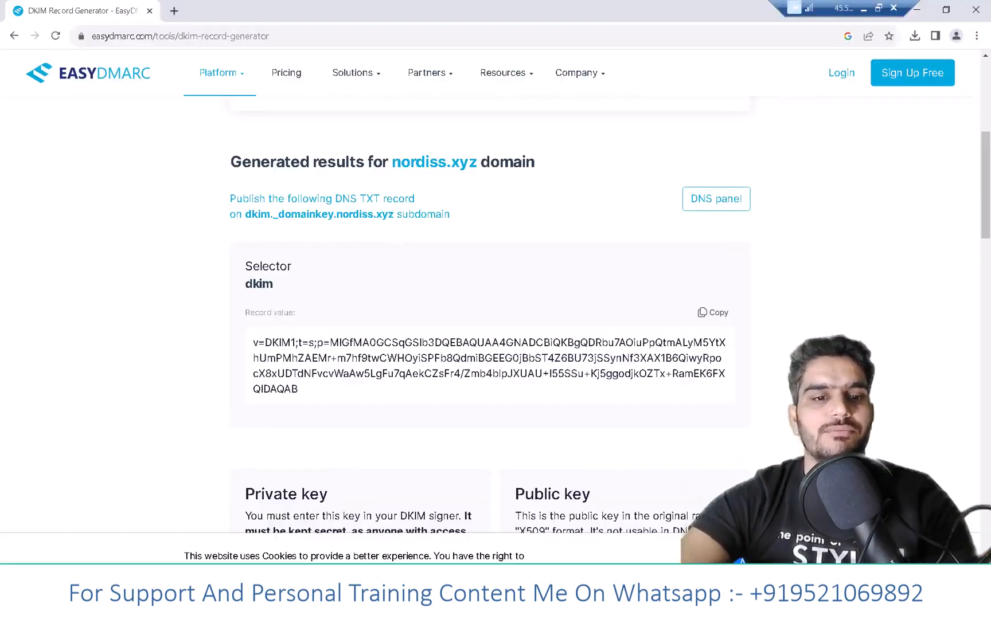
- Search for the firewall on the remote server and open Windows Firewall
key(super)
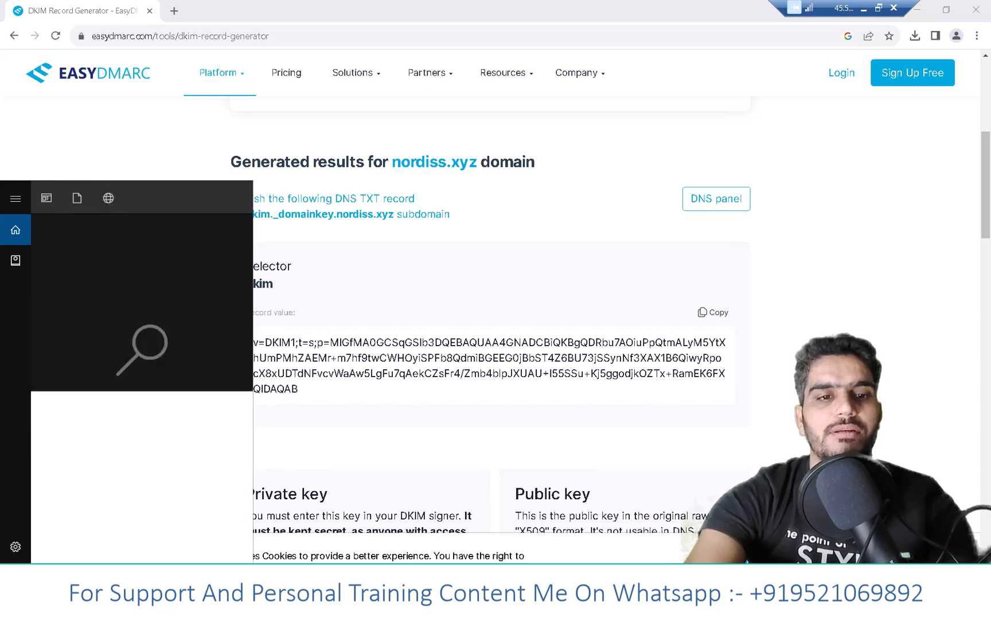
text(f)
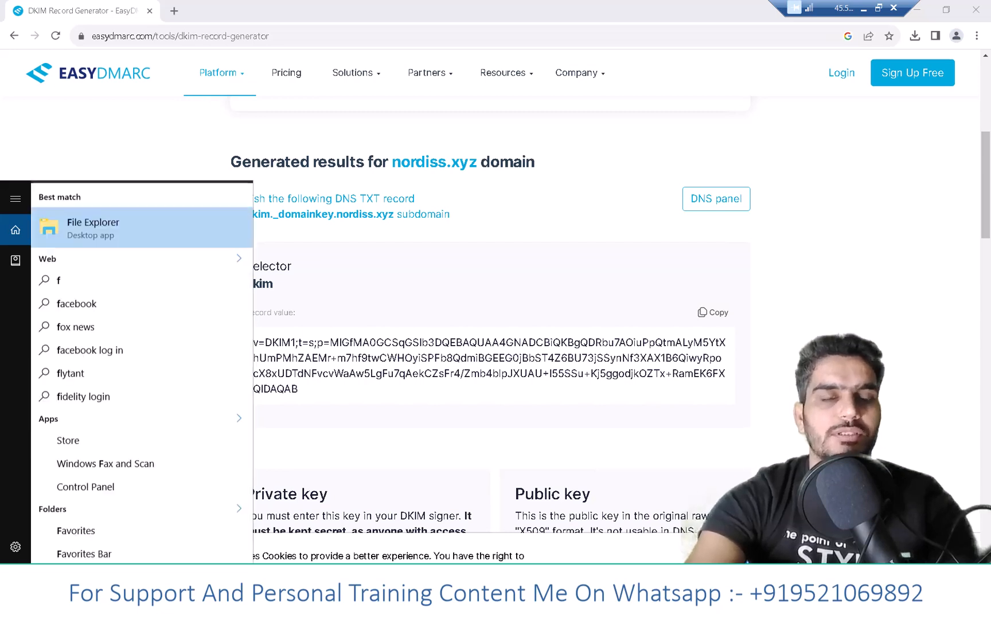
text(irwa)
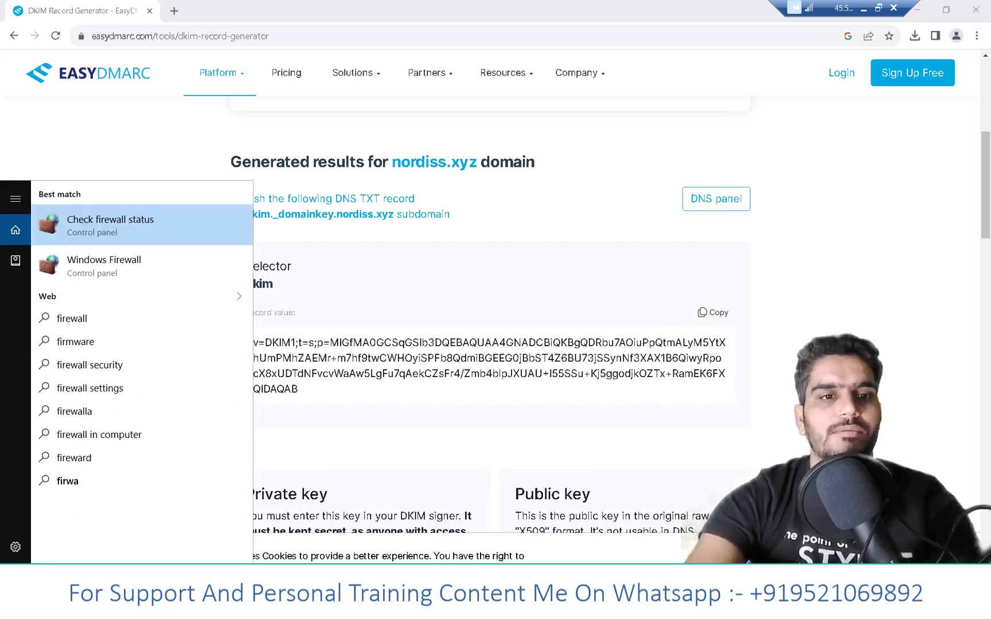
key(Down)
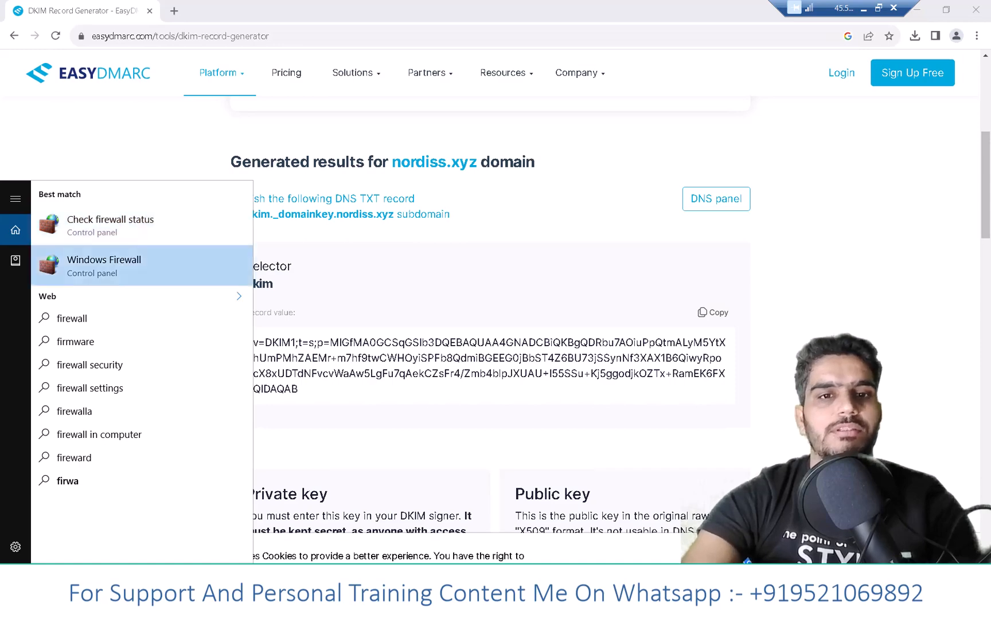
key(Return)
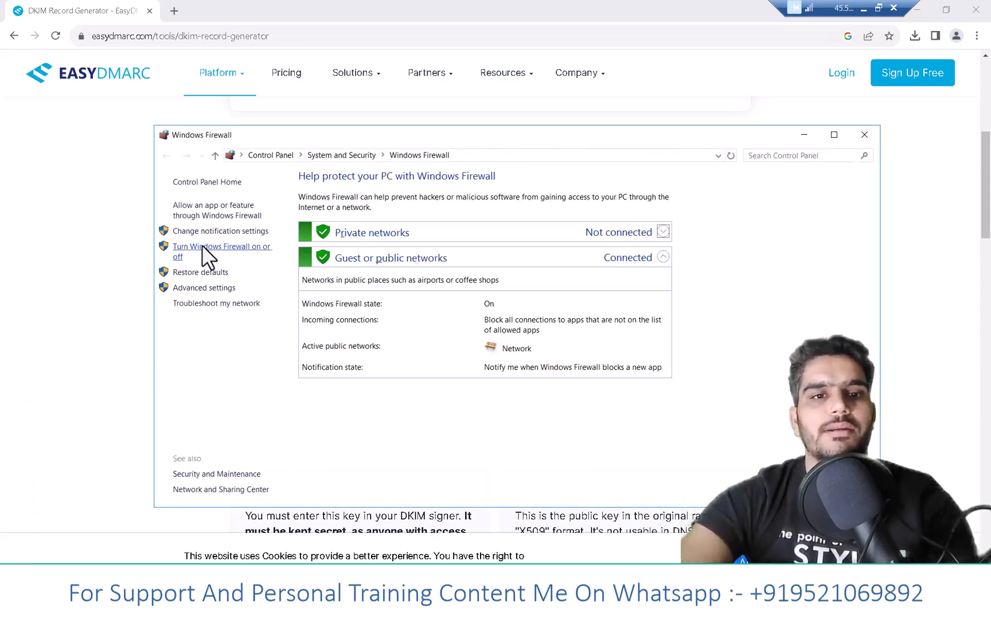
- Turn off Windows Firewall for both private and public networks, and minimize its window
click(195, 246)
click(376, 279)
click(371, 362)
click(636, 493)
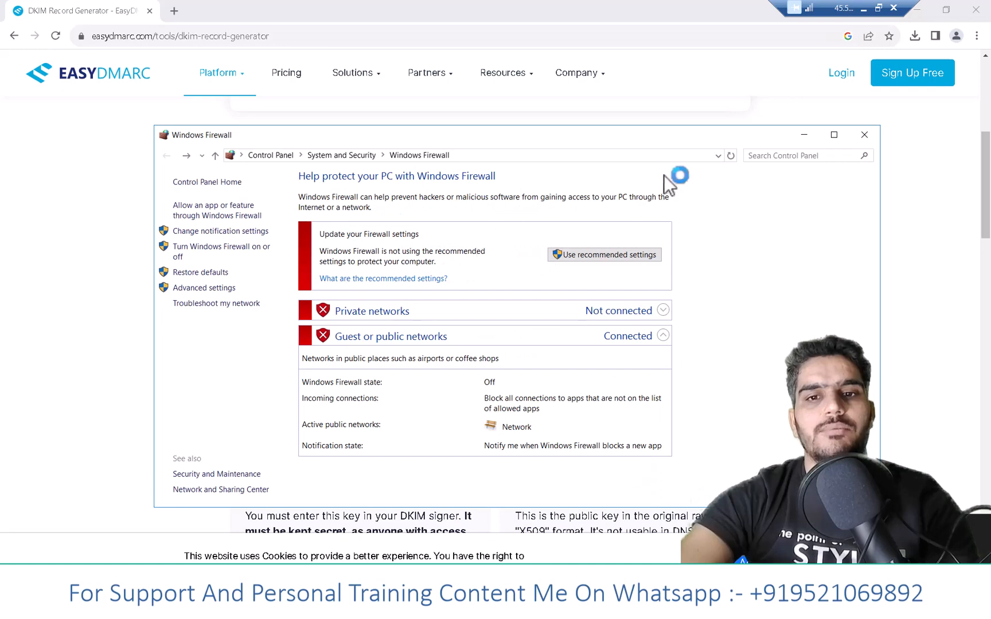
click(804, 135)
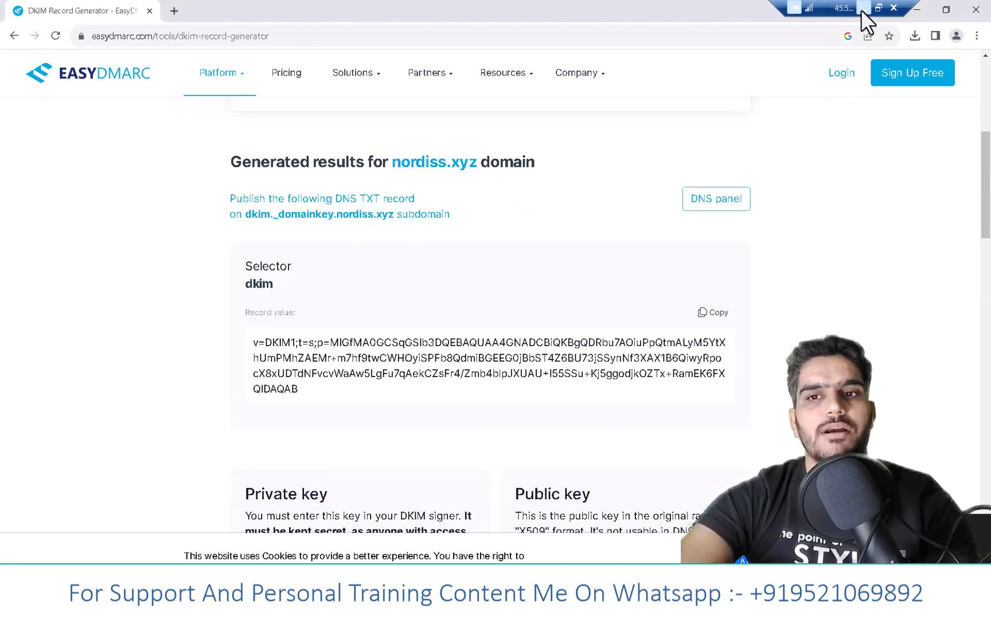
- Return to the local browser and set the SMTPer host to nordiss.xyz with port 587 and authentication enabled
click(863, 8)
click(209, 11)
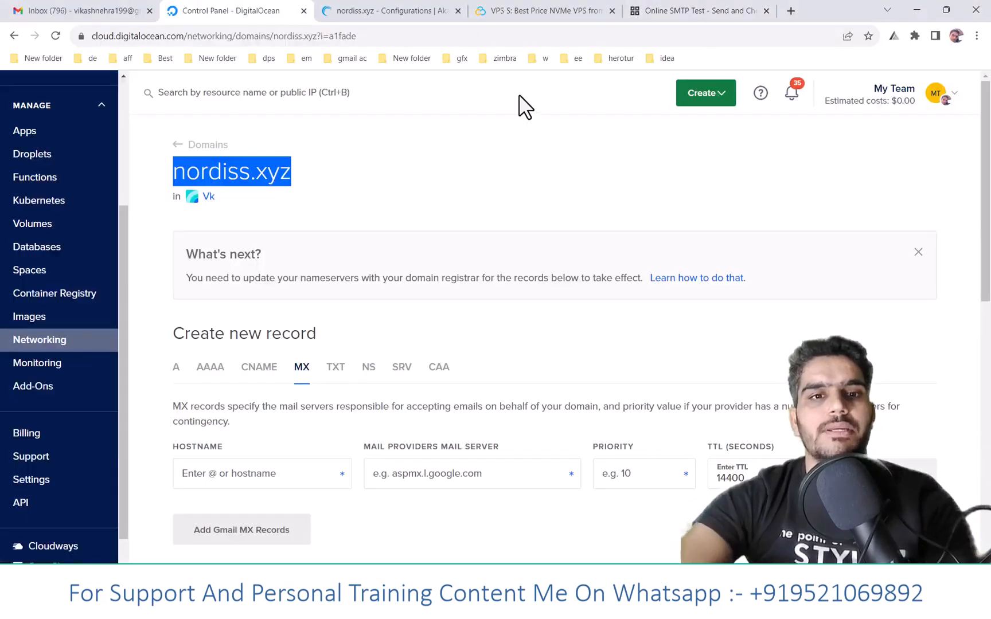
click(664, 5)
key(ctrl+v)
key(Tab)
text(587)
click(324, 310)
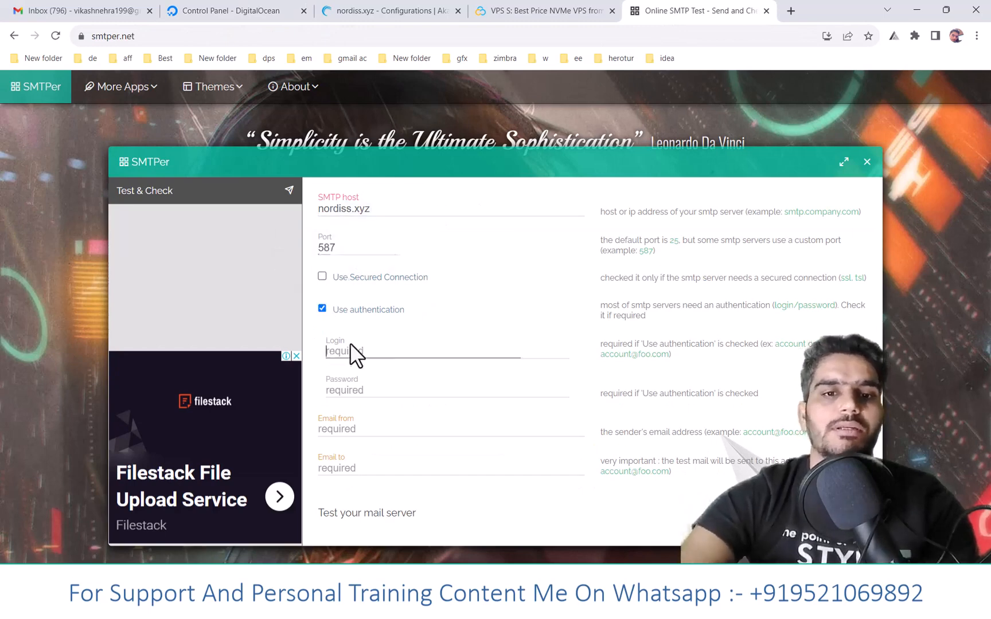
- Enter the domain's admin e-mail address in lowercase as the login and copy it into the sender field
key(ctrl+v)
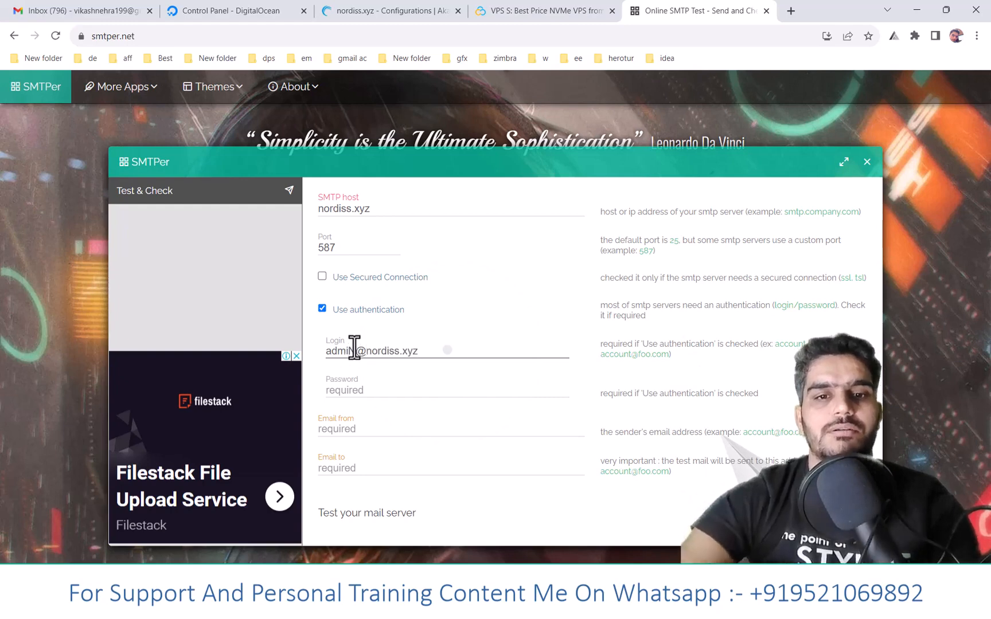
click(355, 347)
key(BackSpace)
text(n)
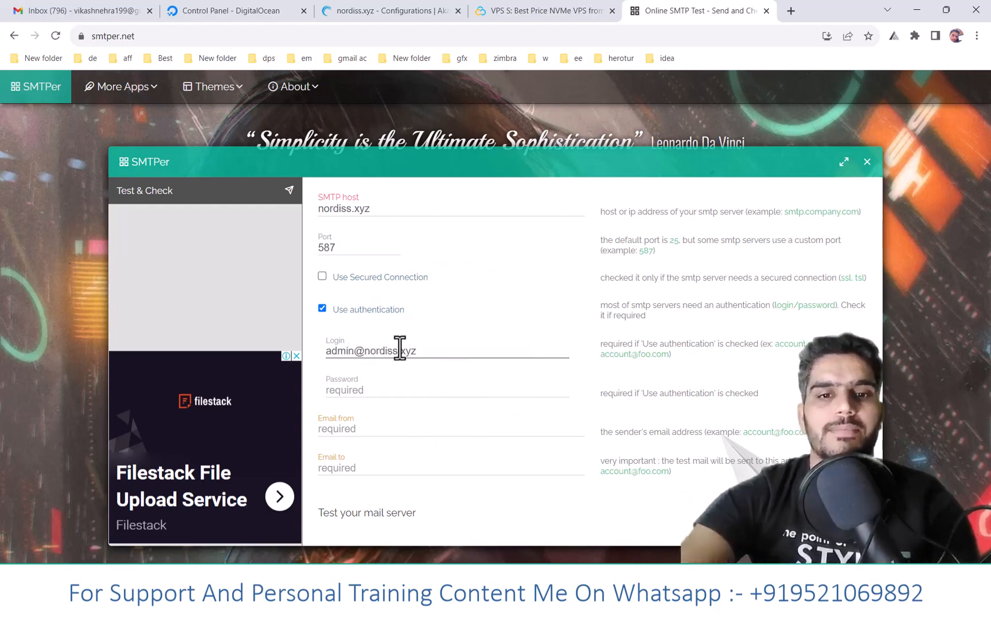
key(ctrl+a)
key(ctrl+c)
click(347, 427)
key(ctrl+v)
- Enter the account password, paste the recipient's e-mail address copied from the Gmail account, and run the SMTP test
click(356, 393)
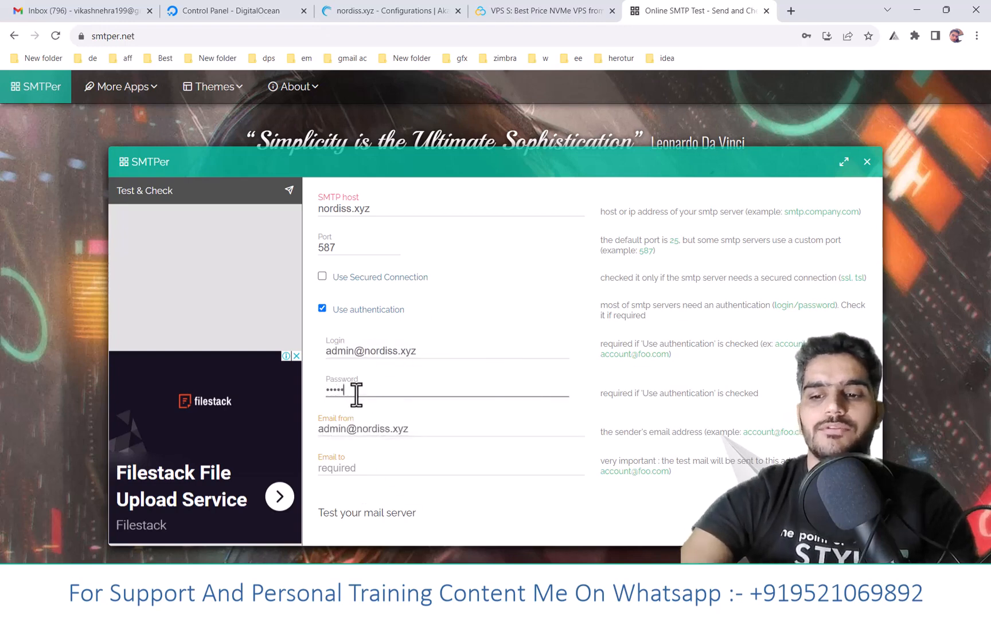
click(380, 473)
click(86, 8)
click(975, 88)
triple_click(851, 132)
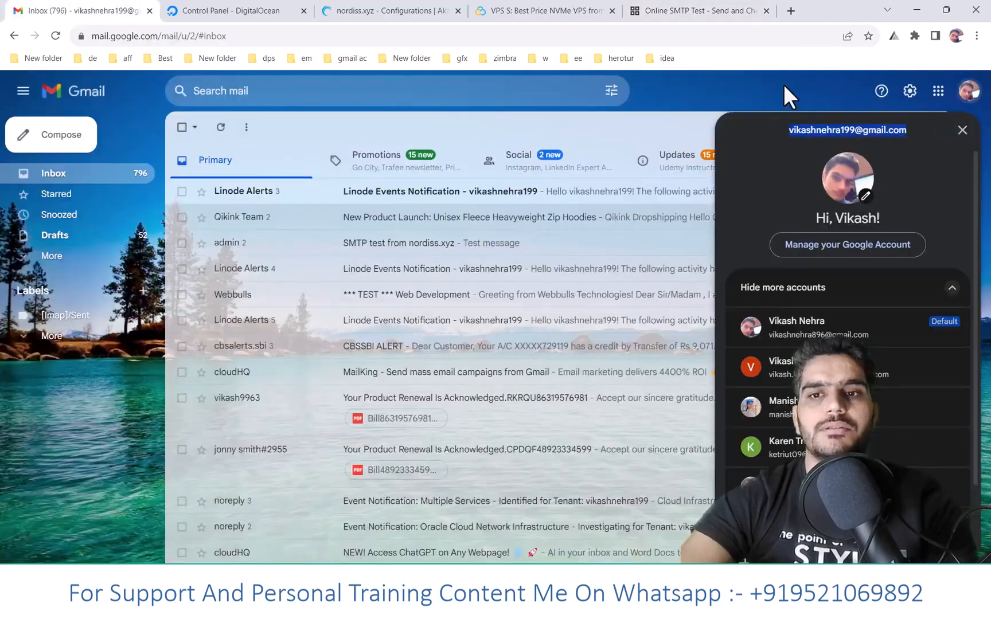
click(680, 12)
click(405, 472)
key(ctrl+v)
click(837, 514)
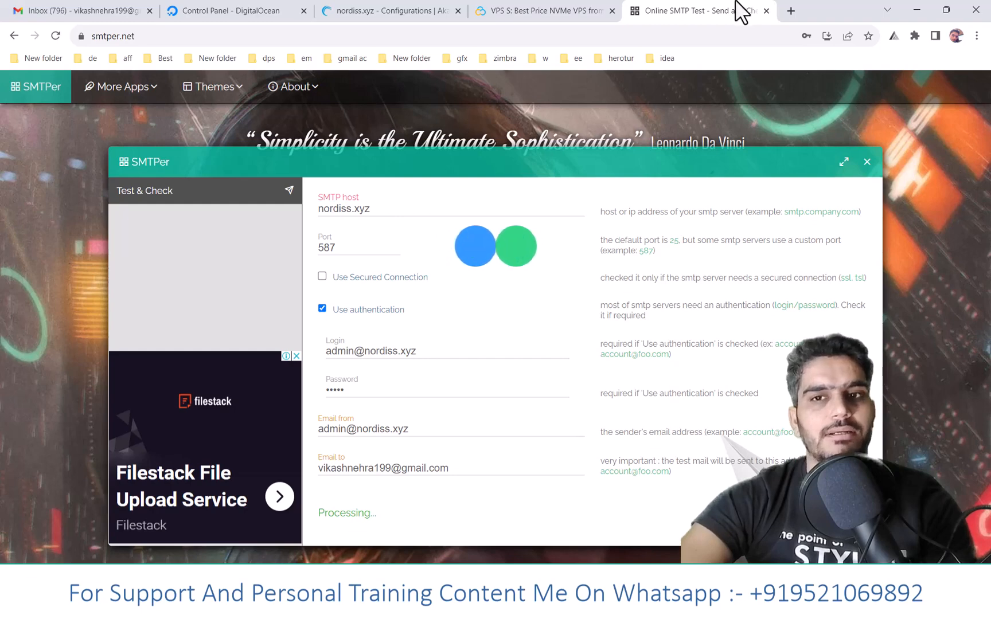
- Open the GMass SMTP Test Tool at gmass.co/smtp-test in a new tab
click(788, 7)
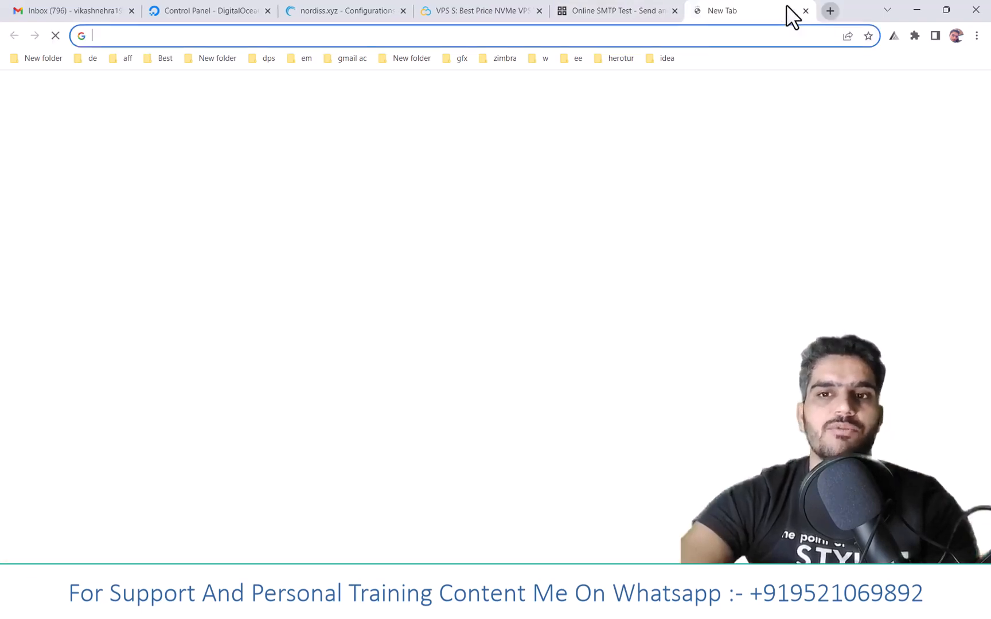
text(gmas)
key(Return)
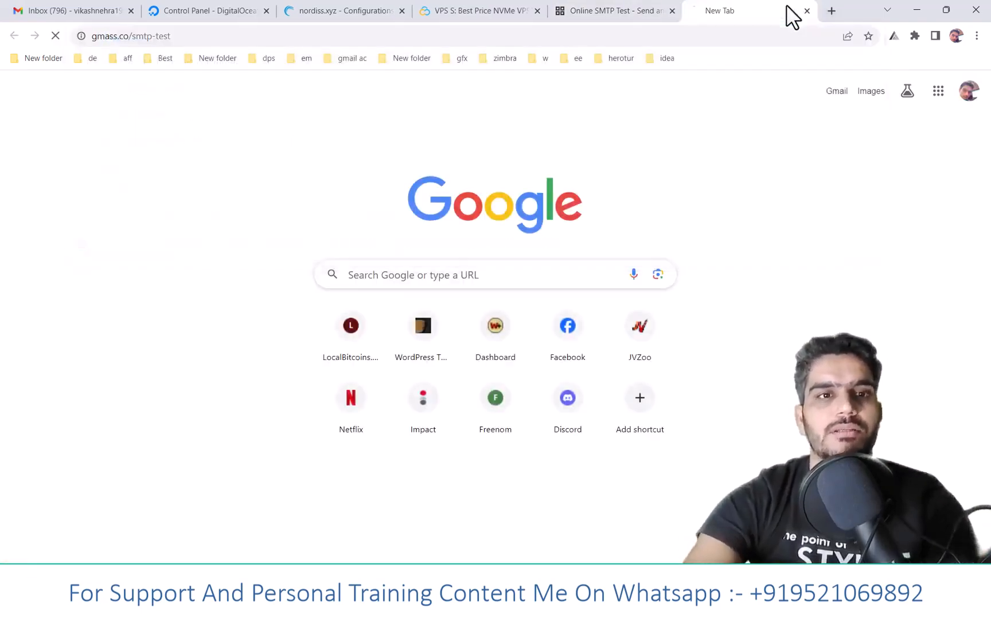
- Copy the host from SMTPer into the GMass SMTP server field as nordiss.xyz and set the port to 587
click(618, 11)
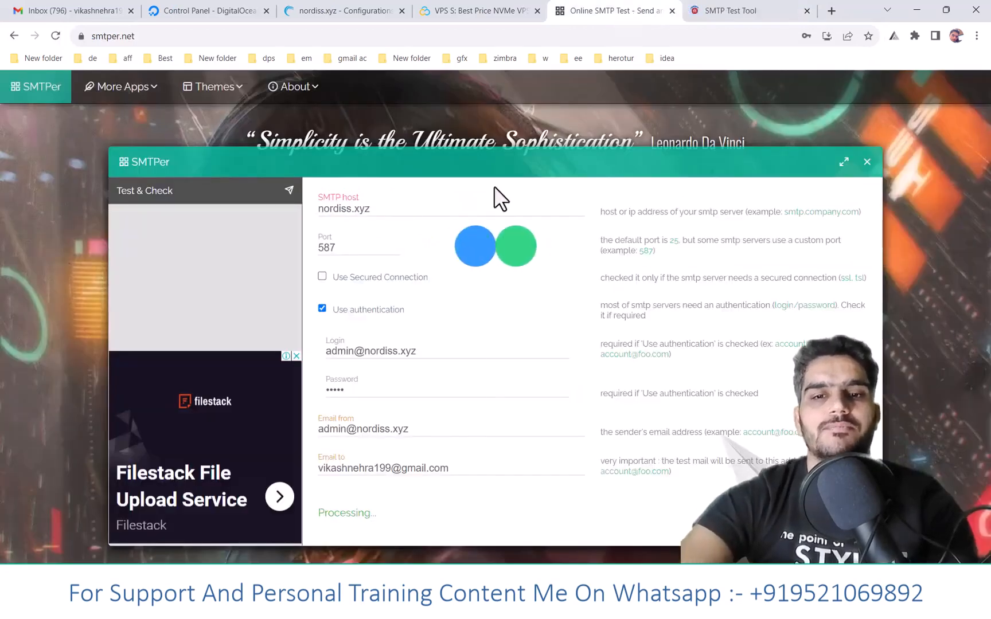
drag(371, 203, 310, 221)
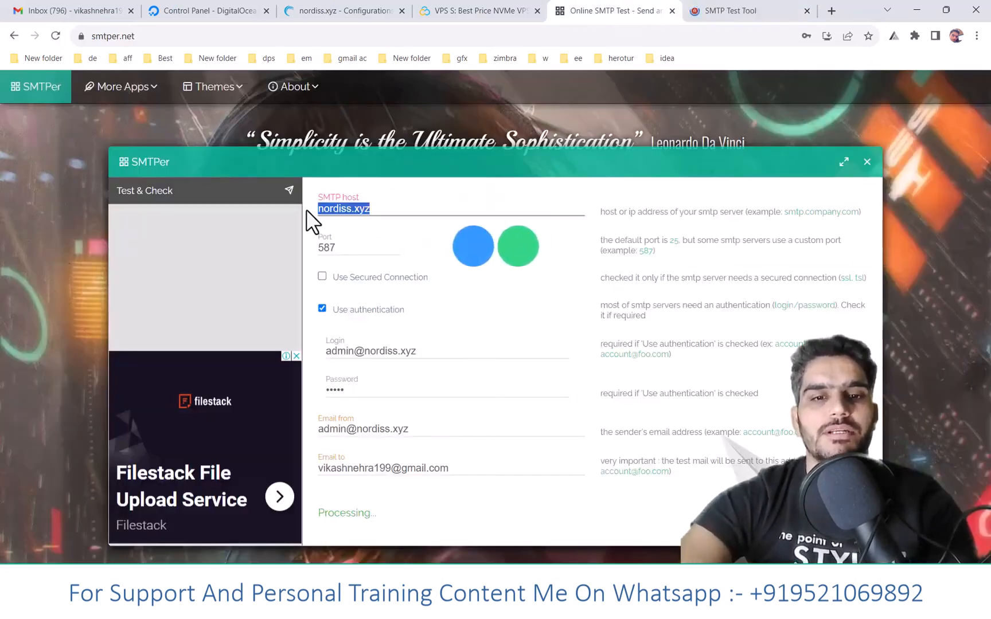
click(697, 13)
click(221, 302)
key(ctrl+v)
click(416, 308)
text(587)
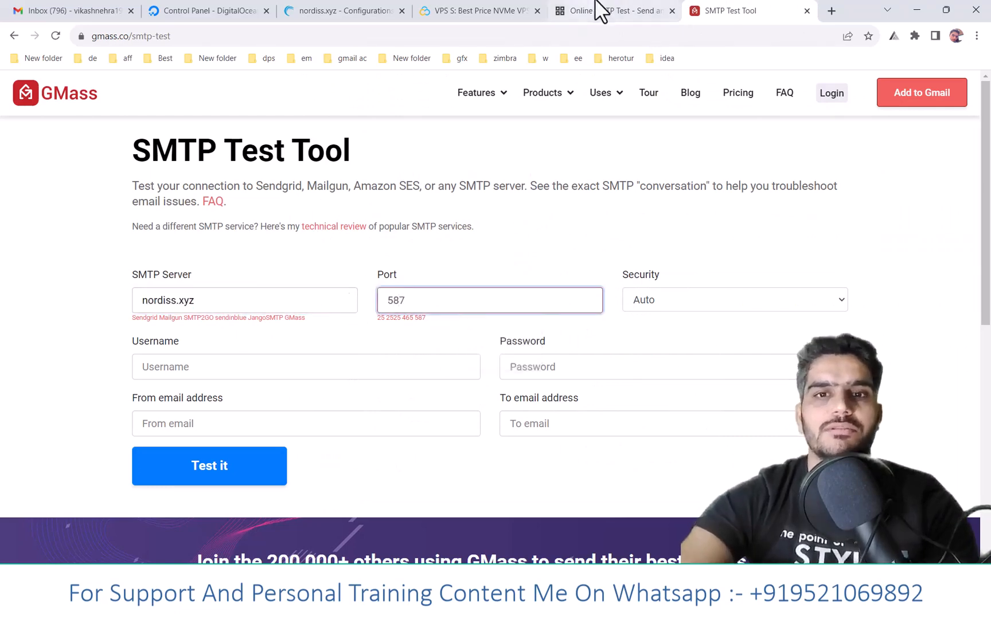
- Copy the login e-mail address from SMTPer into the GMass username and from-address fields
click(597, 10)
triple_click(352, 351)
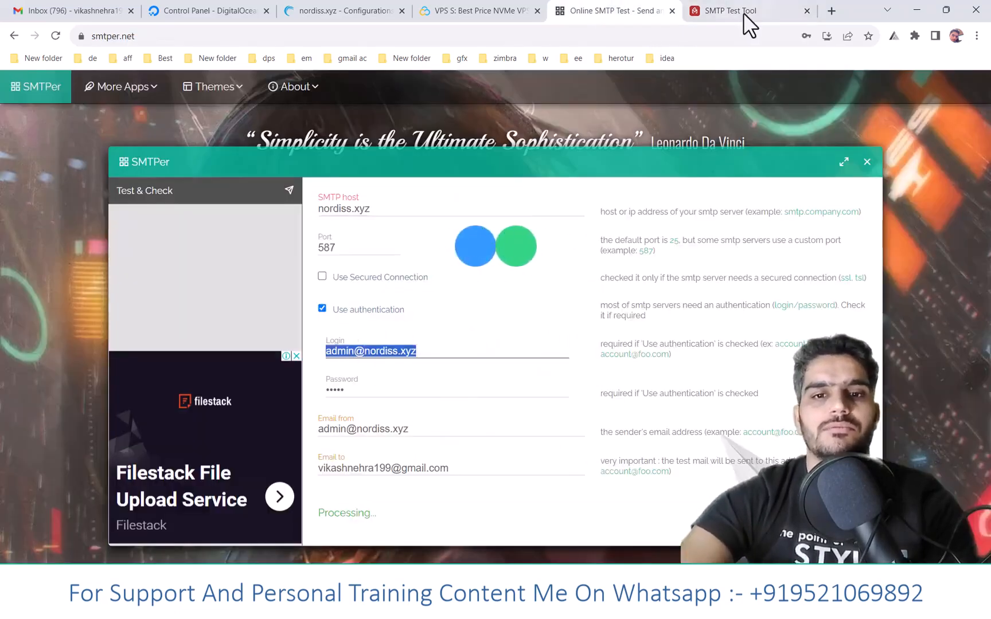
click(743, 13)
click(266, 366)
key(ctrl+v)
click(166, 420)
key(ctrl+v)
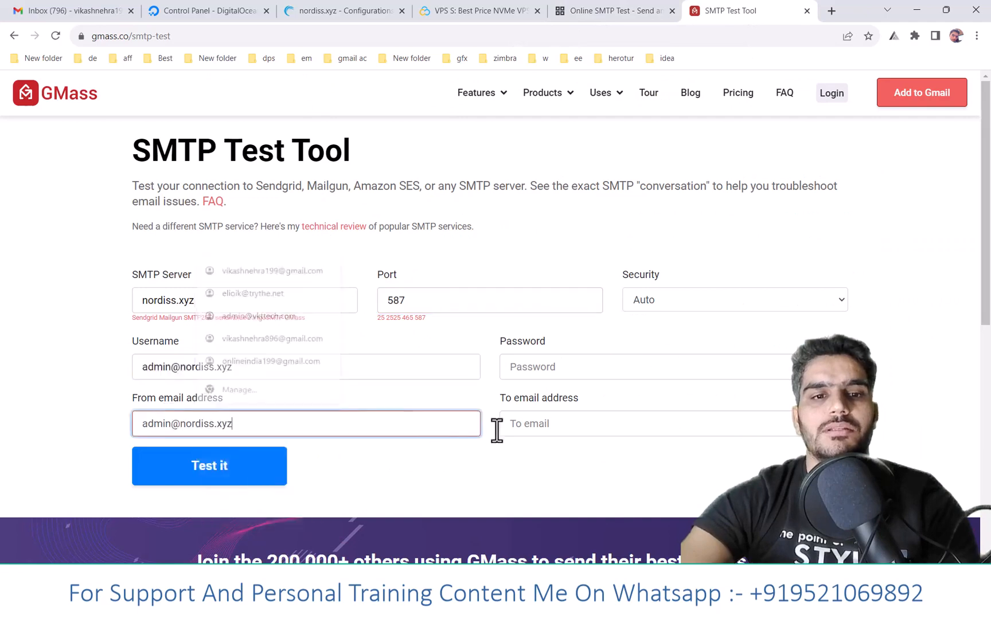
- Fill in the recipient's e-mail address and the account password in the GMass form, run the SMTP test and check its log
click(588, 426)
click(612, 269)
click(544, 365)
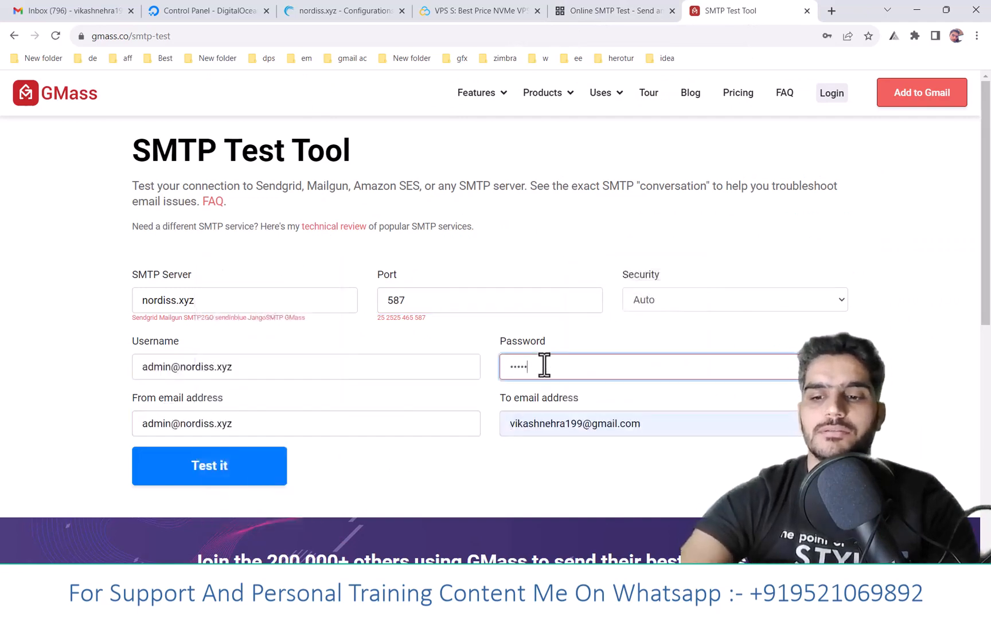
click(625, 9)
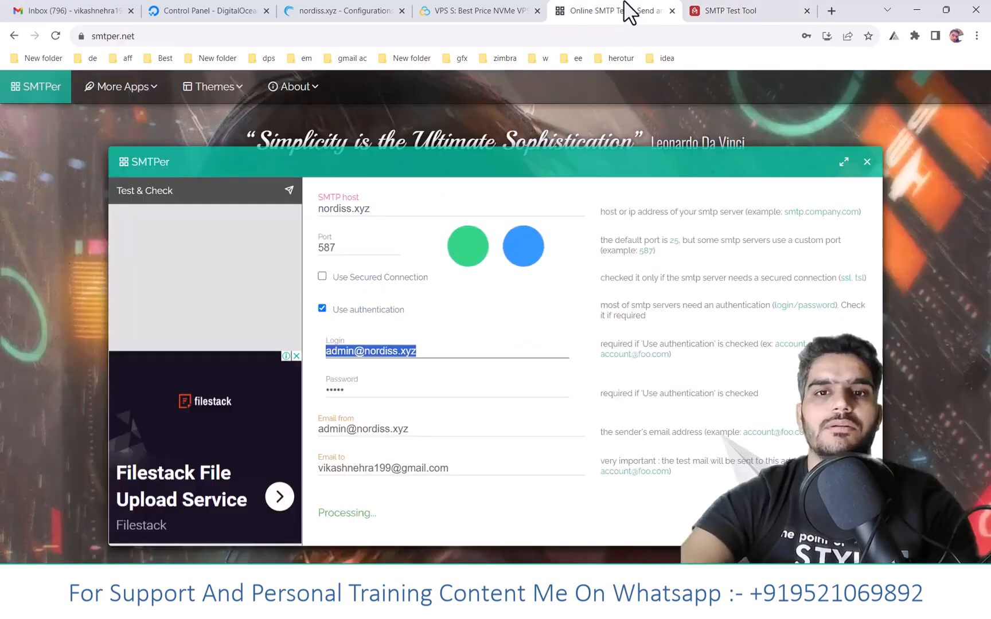
click(740, 10)
scroll(477, 233, down, 3)
click(206, 275)
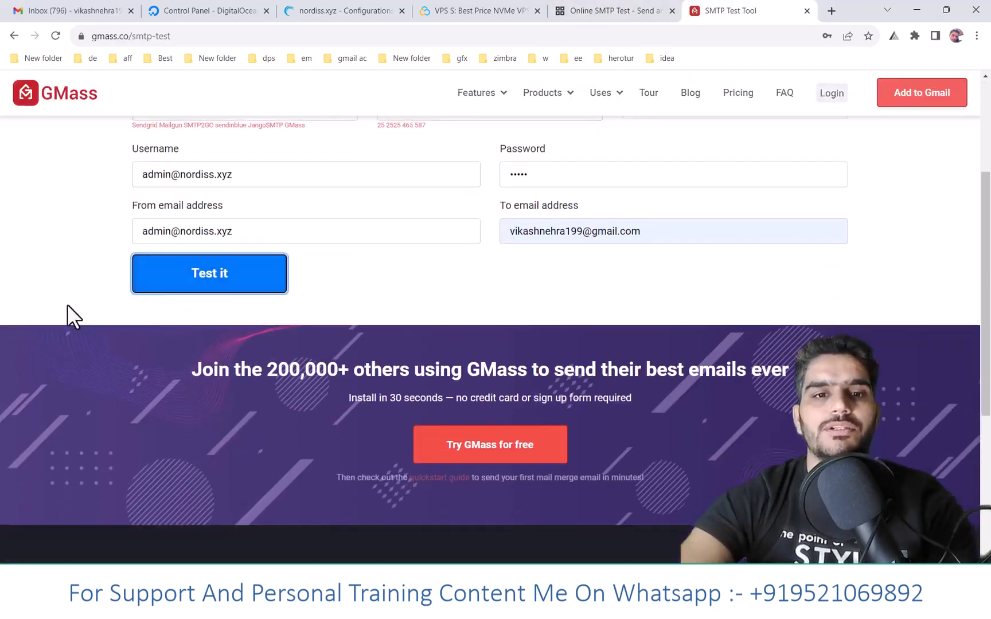
scroll(67, 312, up, 1)
scroll(98, 373, down, 9)
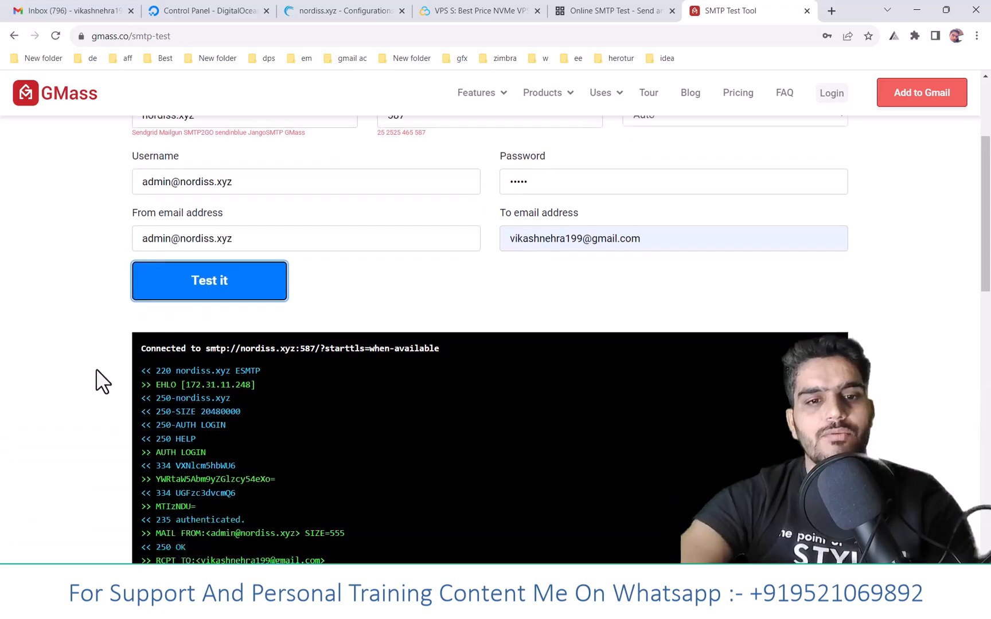
scroll(323, 475, up, 8)
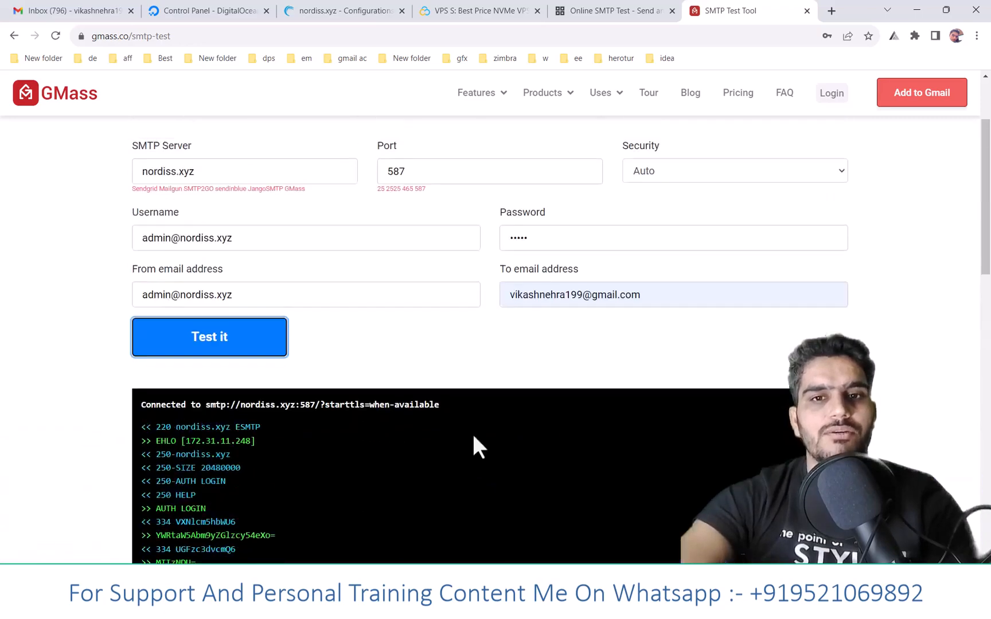
- Close the SMTPer page and refresh the Gmail inbox to check for the test e-mail
click(576, 11)
click(672, 10)
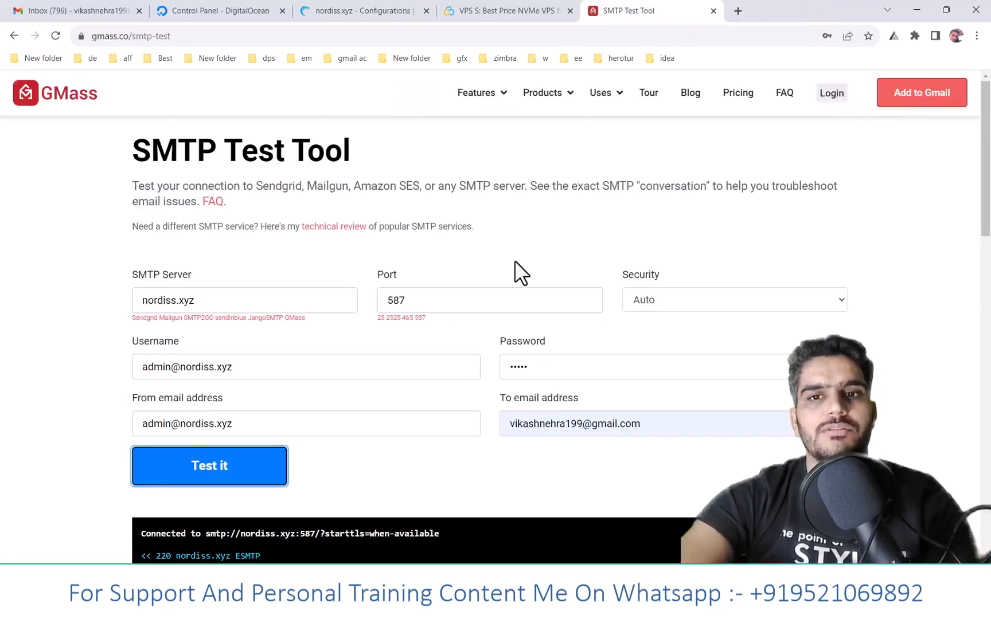
click(72, 10)
click(250, 37)
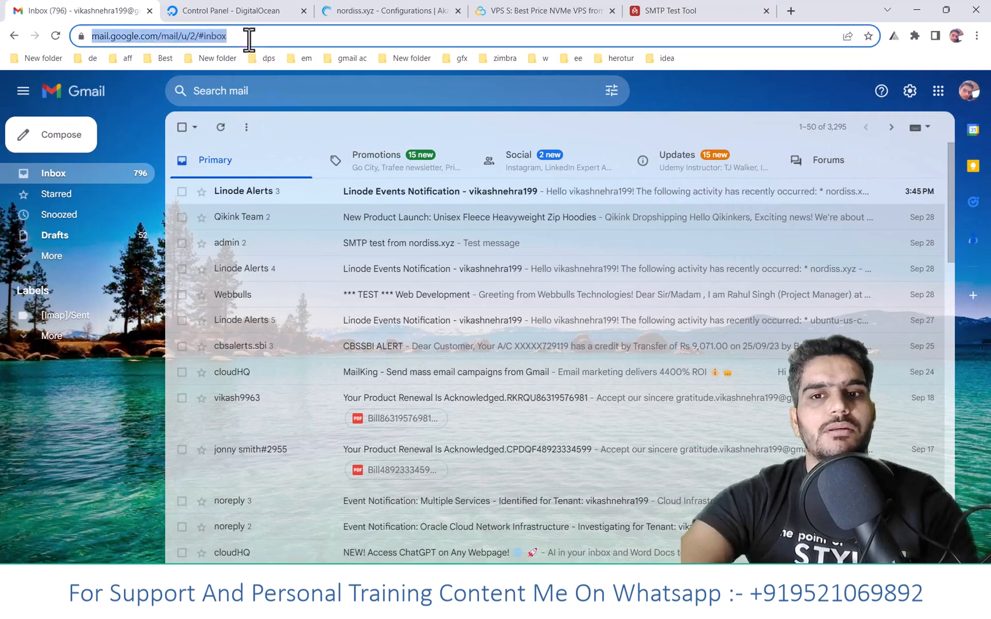
key(Return)
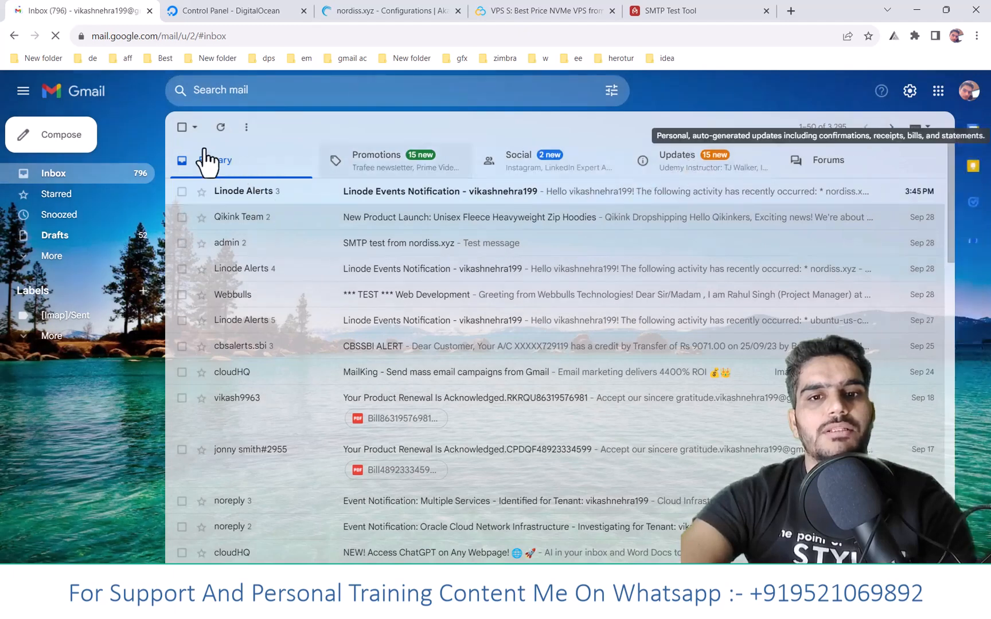
click(220, 127)
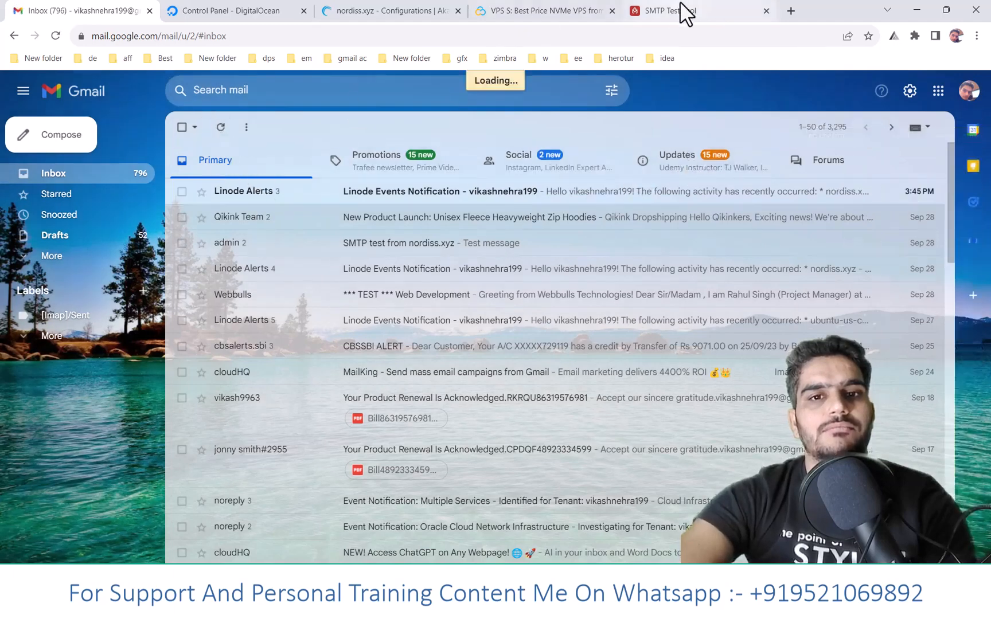
- Open the newest message, the SMTP test from nordiss.xyz, in Gmail's Spam folder
click(115, 256)
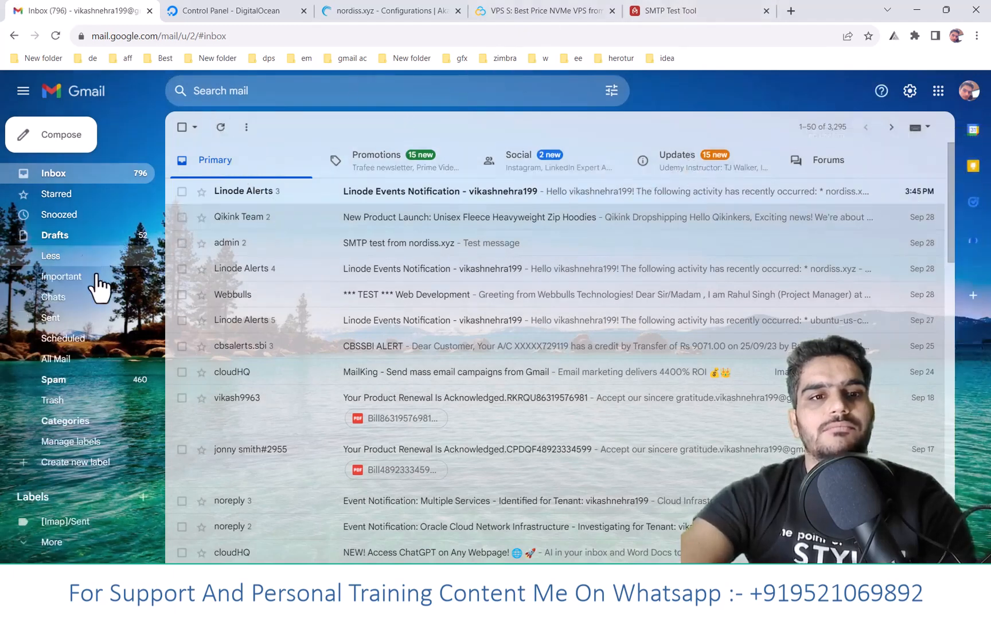
click(65, 389)
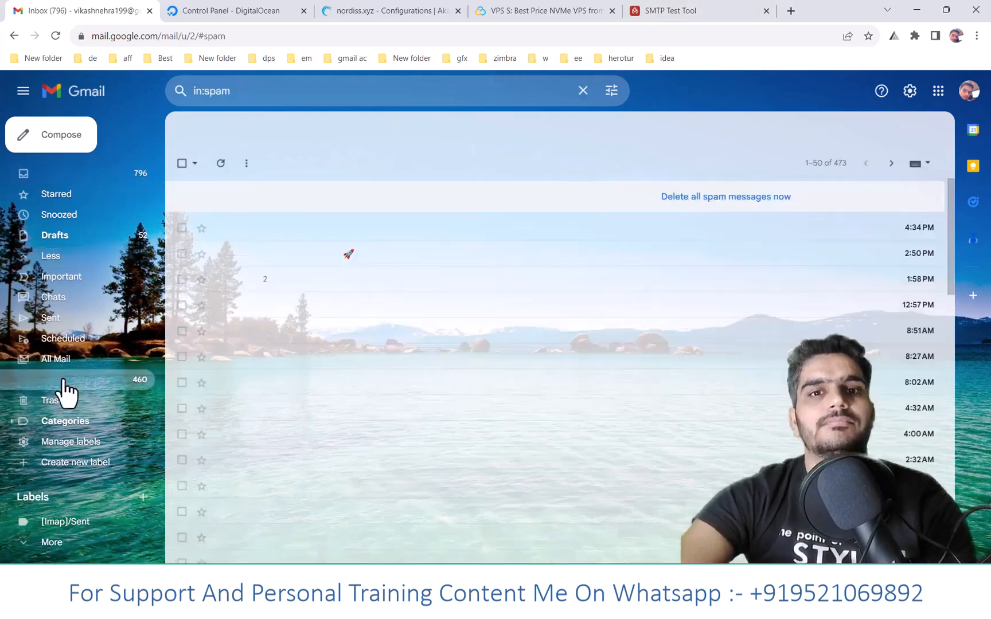
click(347, 230)
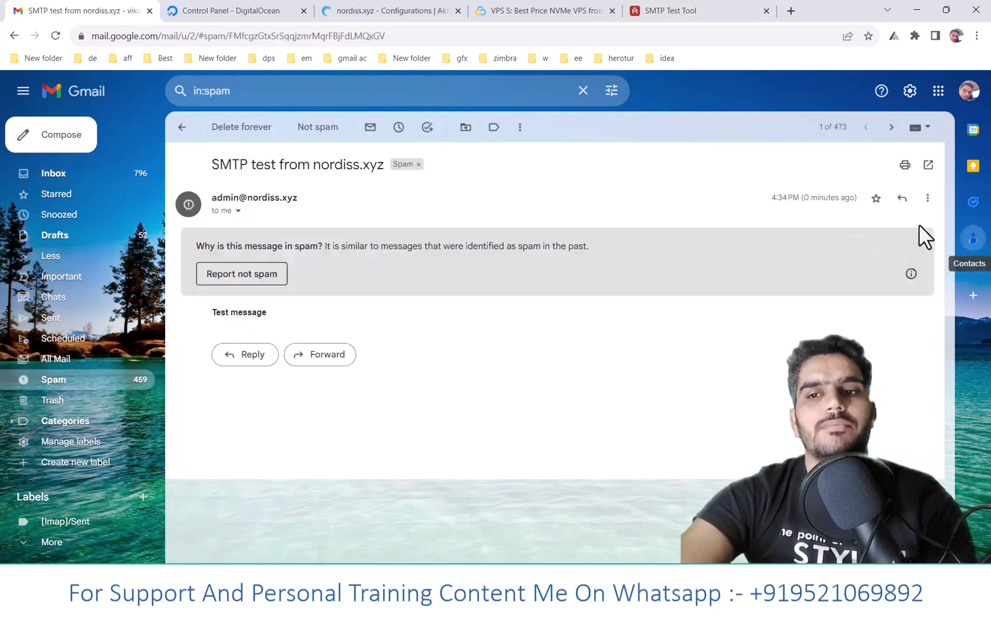
- Show the original of the nordiss.xyz test message and check its SPF, DKIM and DMARC results
click(927, 198)
click(843, 363)
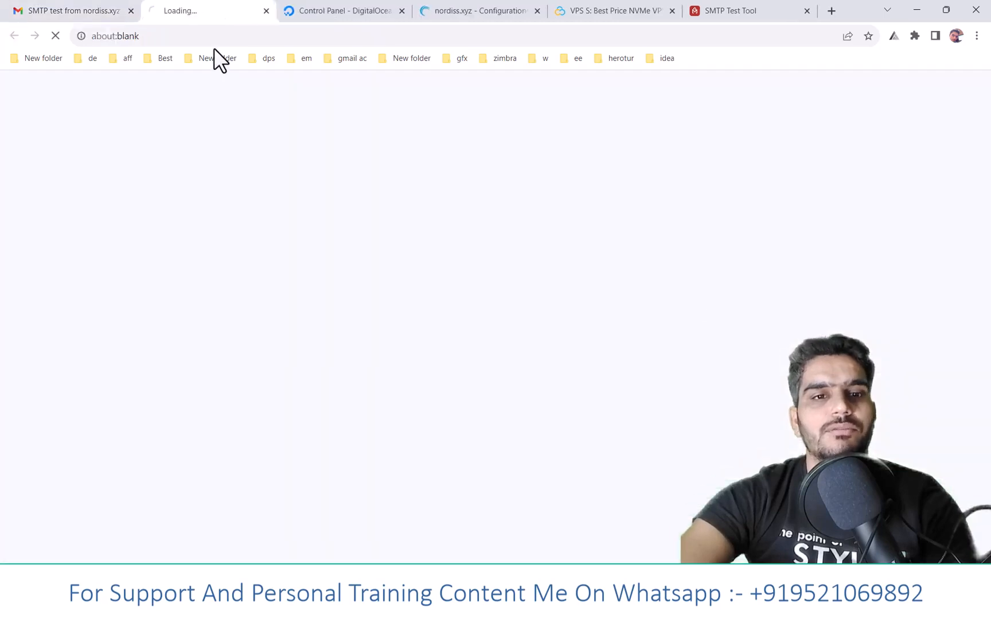
drag(270, 264, 292, 264)
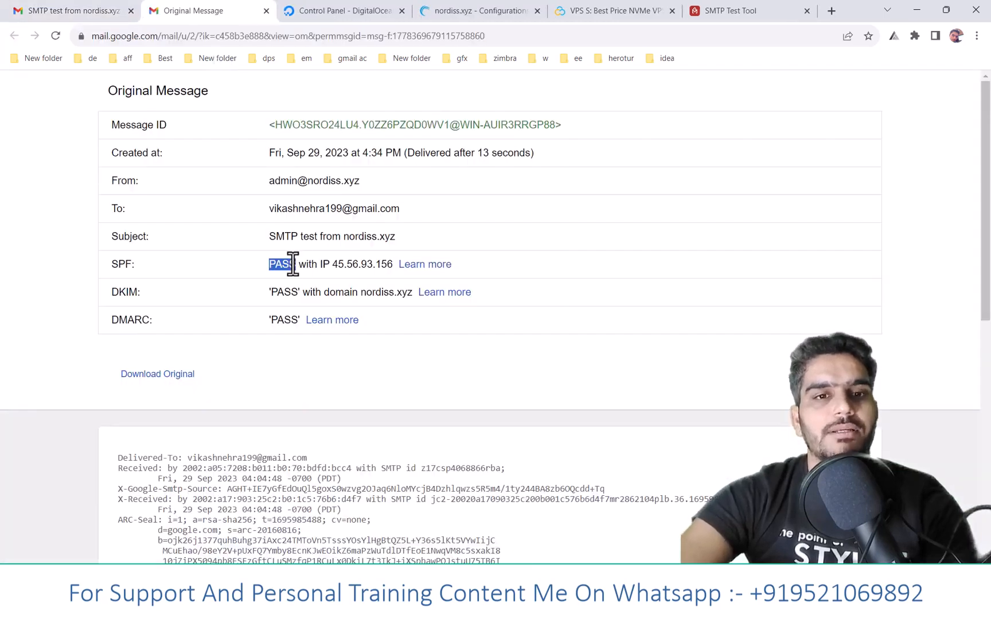
drag(111, 265, 135, 266)
drag(297, 320, 119, 325)
- Open mail-tester.com in a new tab and copy the test e-mail address it provides
click(751, 10)
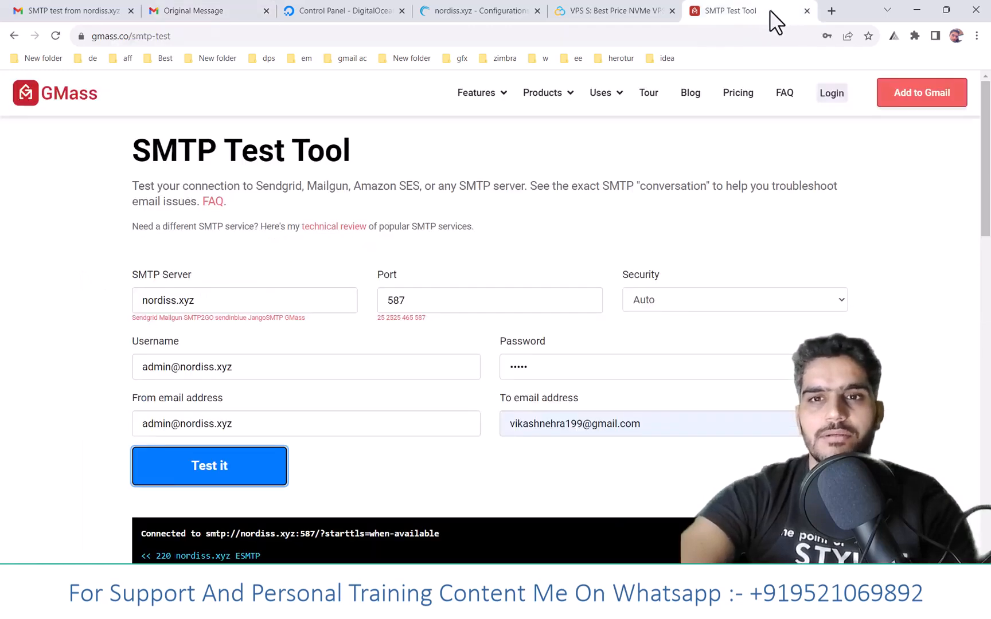
click(829, 10)
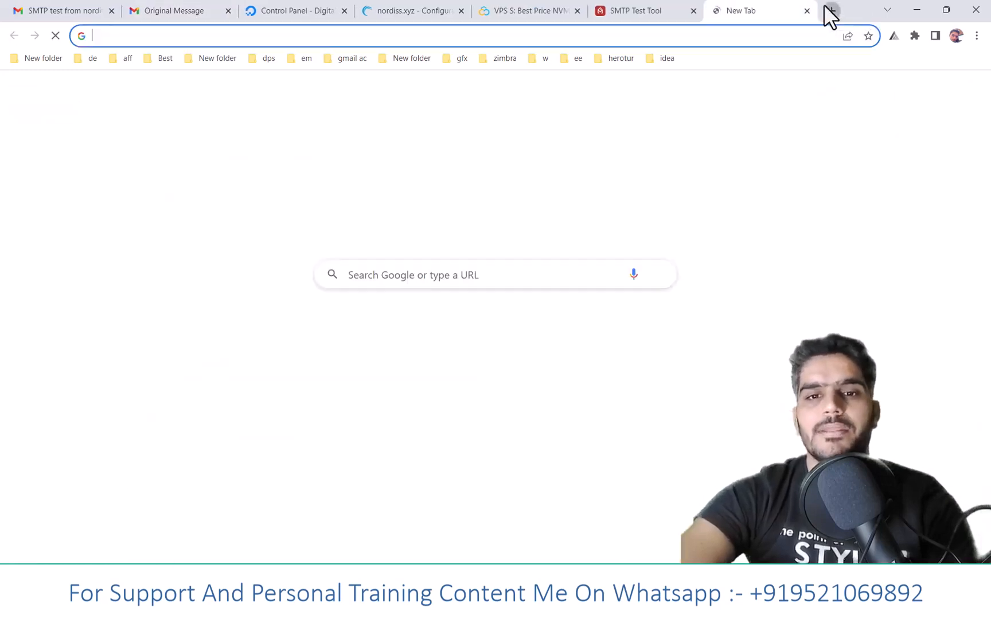
text(mail)
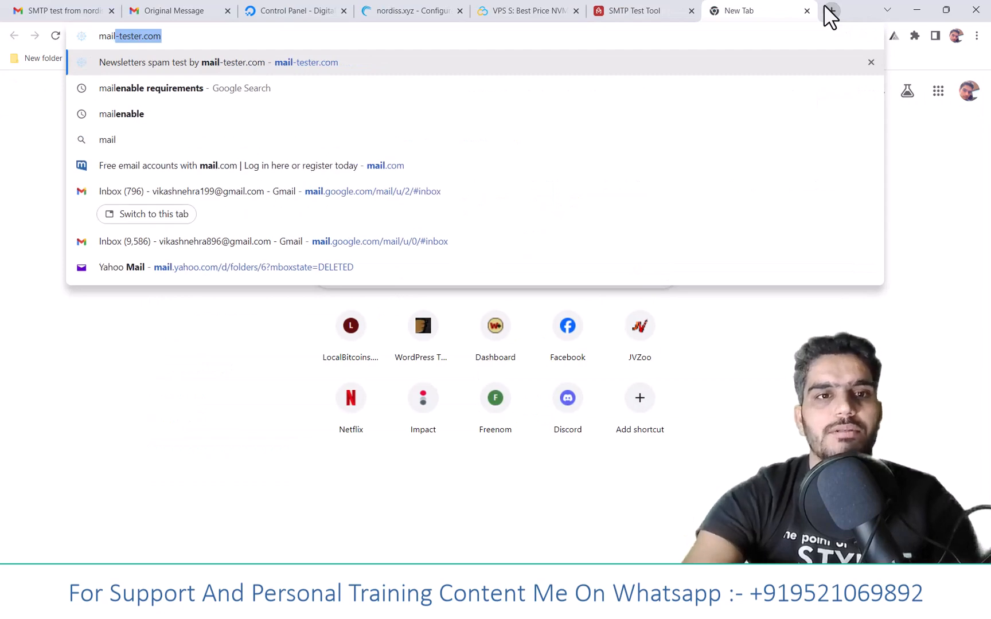
key(Return)
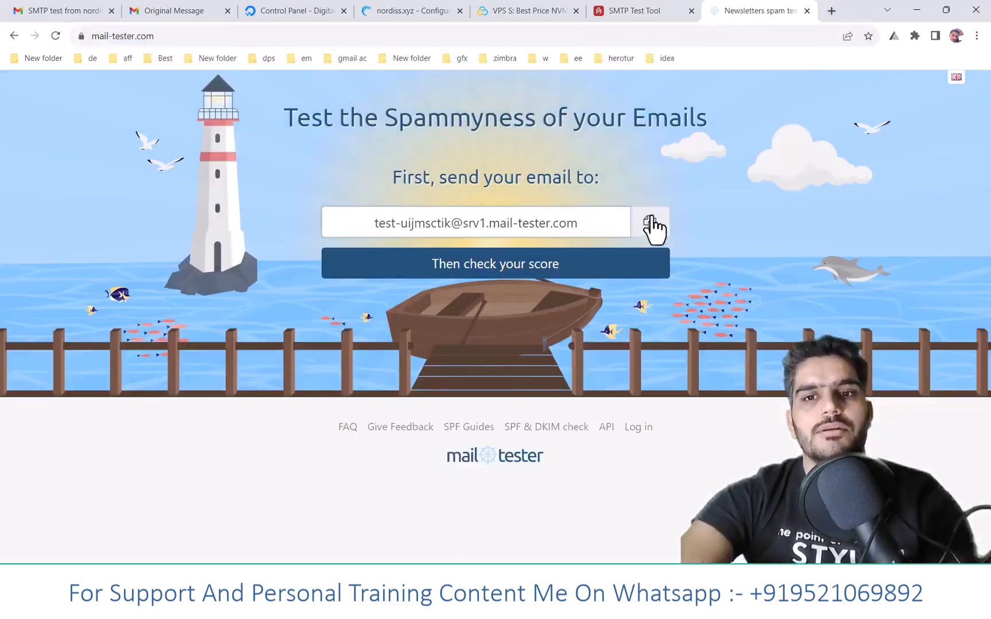
click(654, 229)
- Replace the recipient in the GMass SMTP Test Tool with the copied mail-tester address and run the test
click(668, 12)
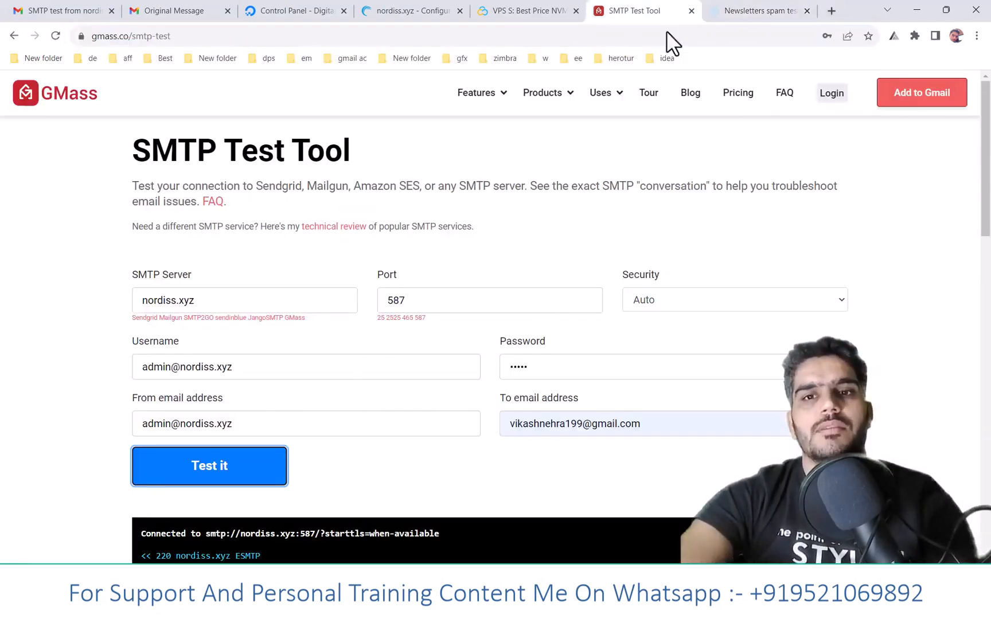
double_click(566, 424)
key(ctrl+a)
key(ctrl+v)
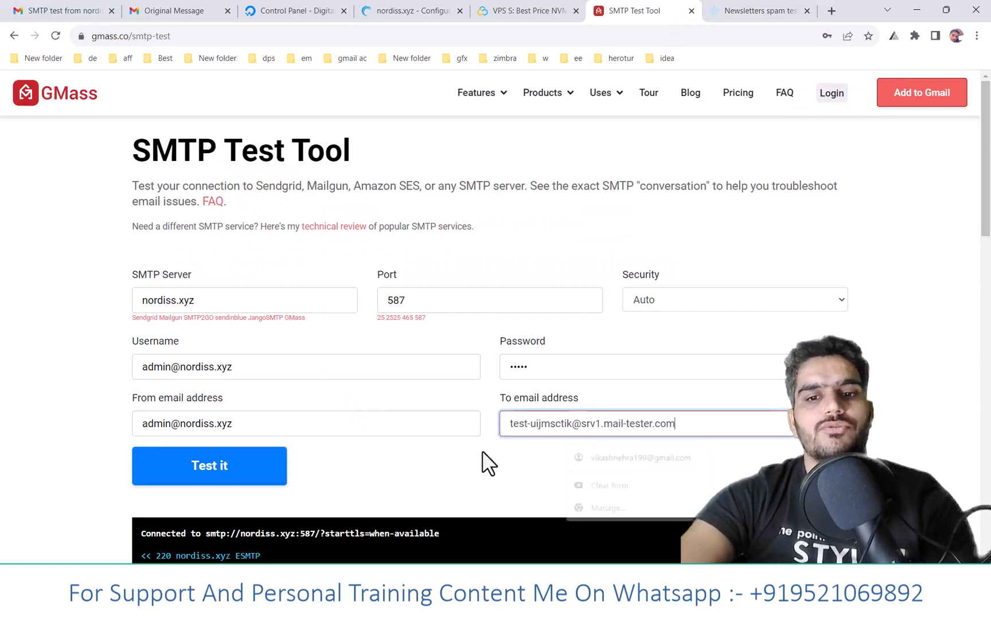
click(233, 481)
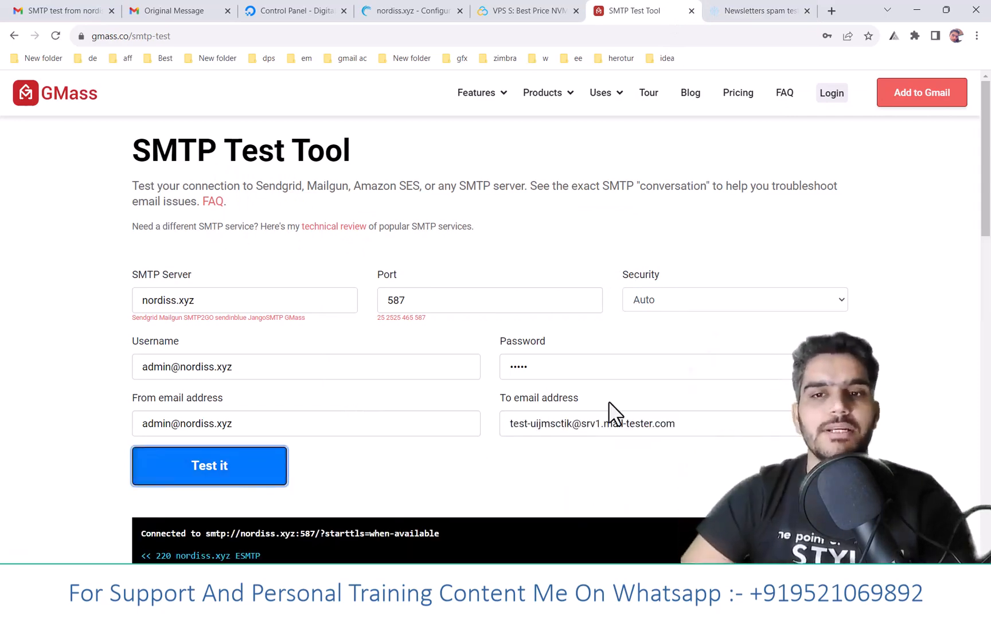
- Check the test e-mail's spam score on mail-tester.com and look over the result categories
click(733, 12)
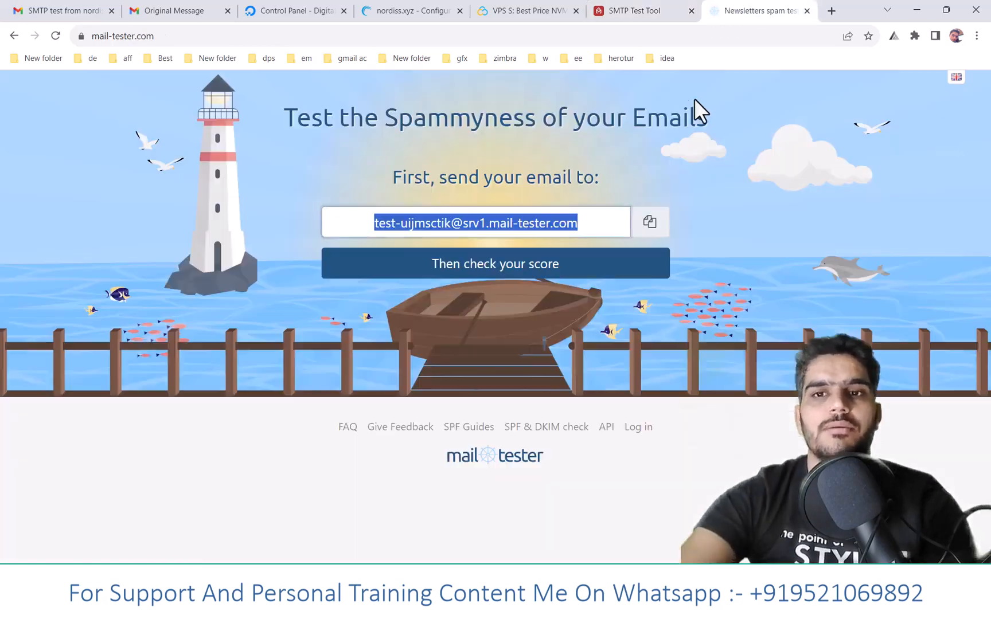
click(514, 275)
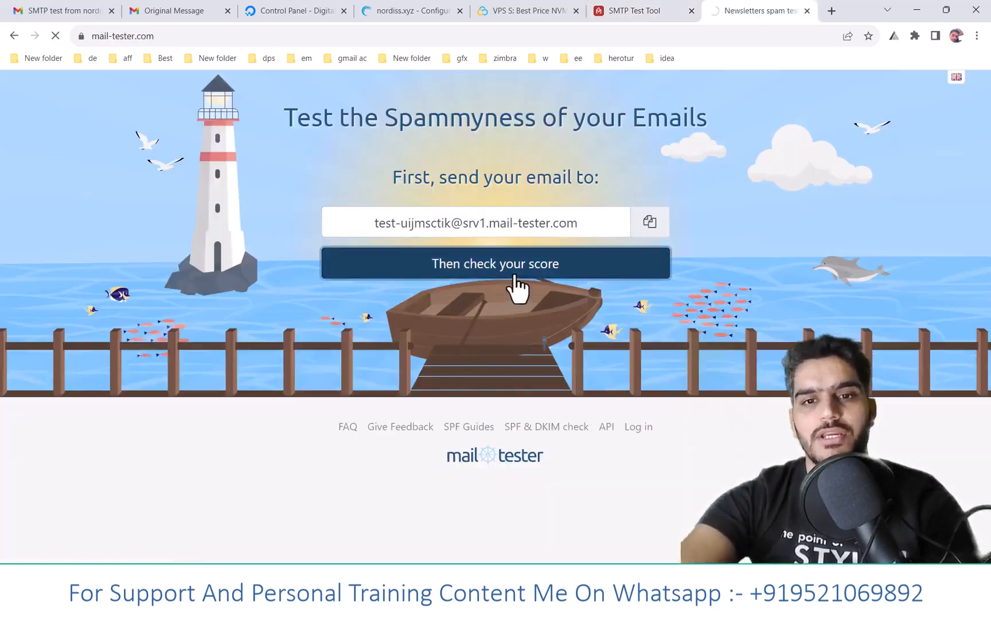
scroll(522, 318, down, 4)
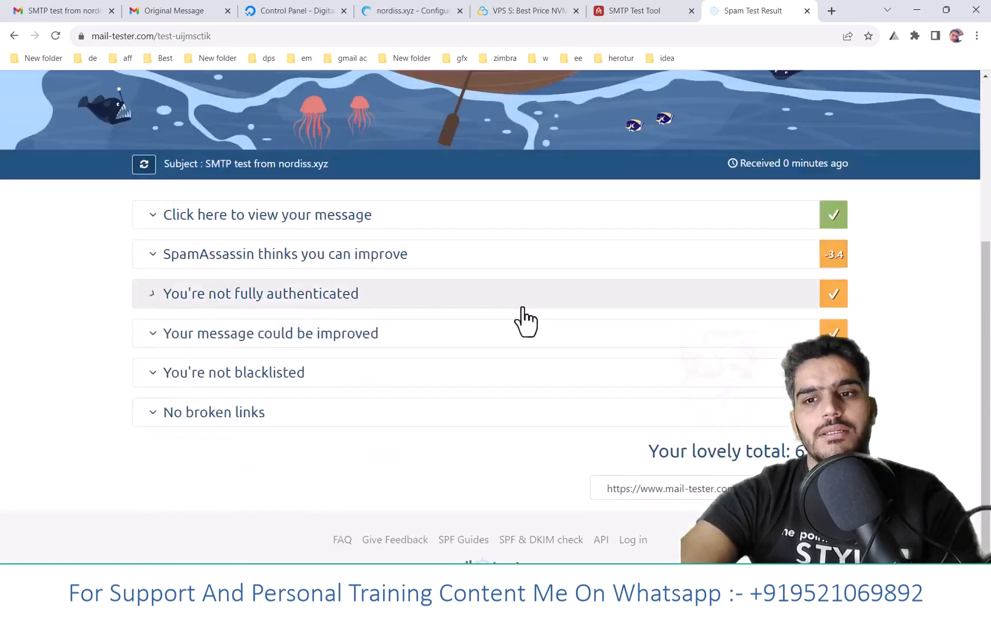
scroll(522, 309, up, 1)
scroll(557, 224, down, 1)
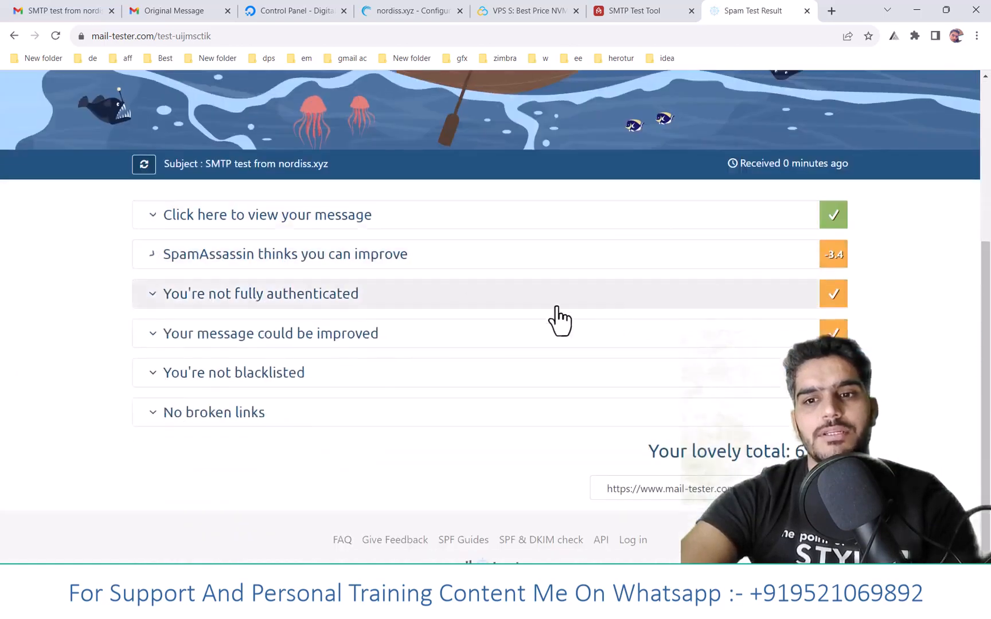
- Expand the authentication section of the spam report and review the SPF, DKIM, DMARC and reverse DNS checks
click(464, 296)
scroll(665, 321, down, 2)
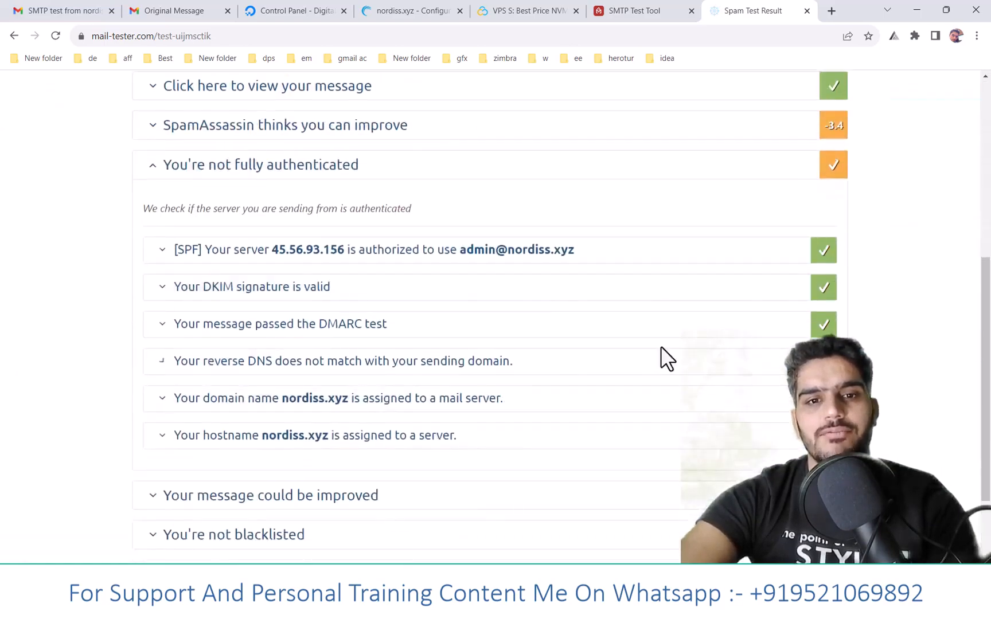
scroll(661, 346, up, 1)
scroll(657, 348, up, 2)
- Expand the SpamAssassin section and examine the individual rule scores, especially the untrustworthy TLD rule PDS_OTHER_BAD_TLD
click(557, 319)
scroll(389, 341, down, 5)
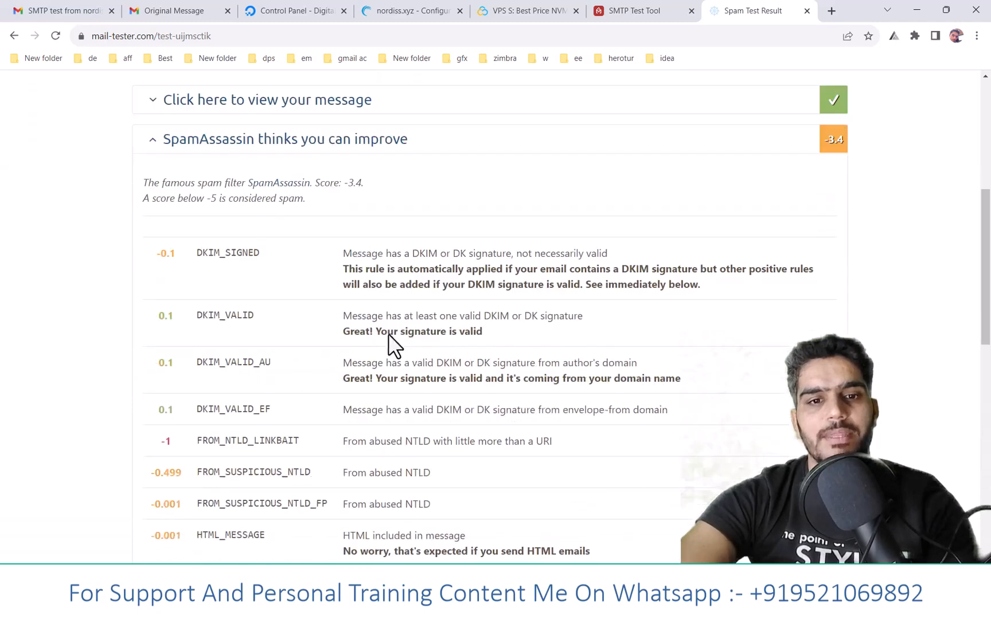
scroll(390, 341, down, 2)
drag(343, 376, 414, 391)
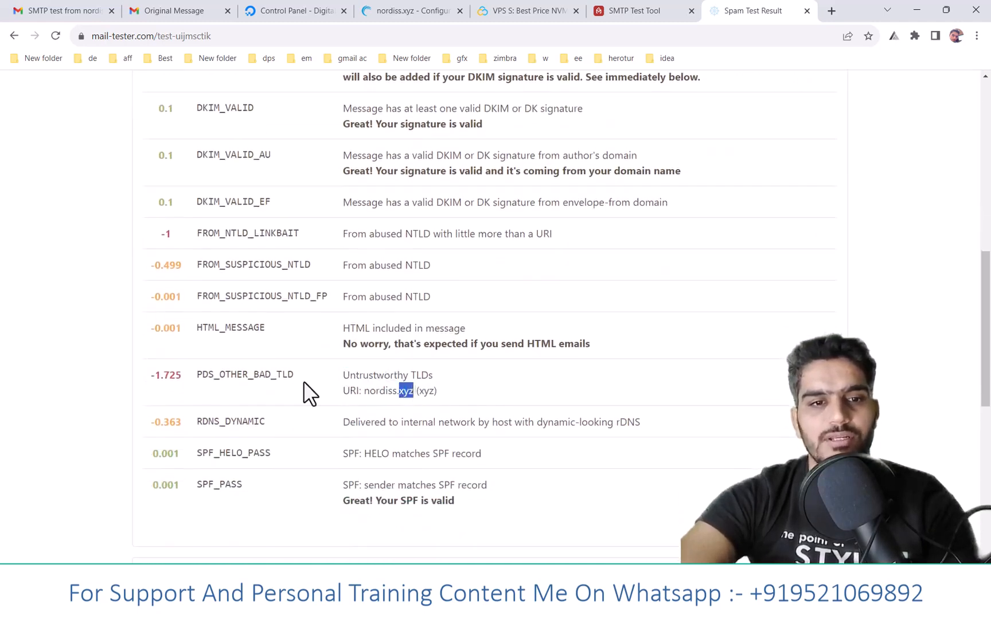
drag(146, 375, 382, 369)
drag(591, 344, 325, 336)
click(361, 367)
scroll(368, 370, down, 1)
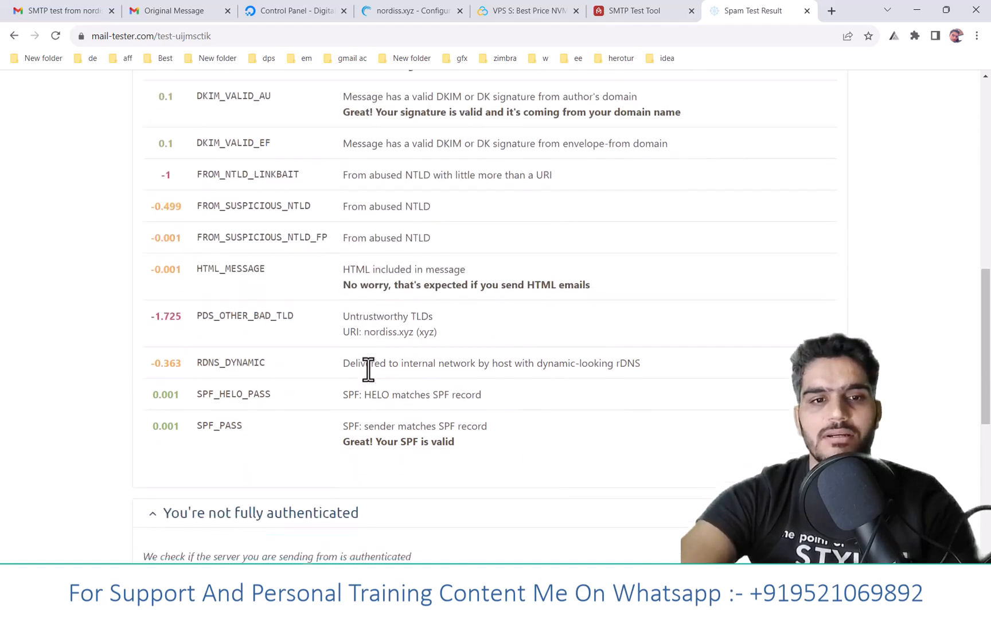
scroll(367, 370, up, 3)
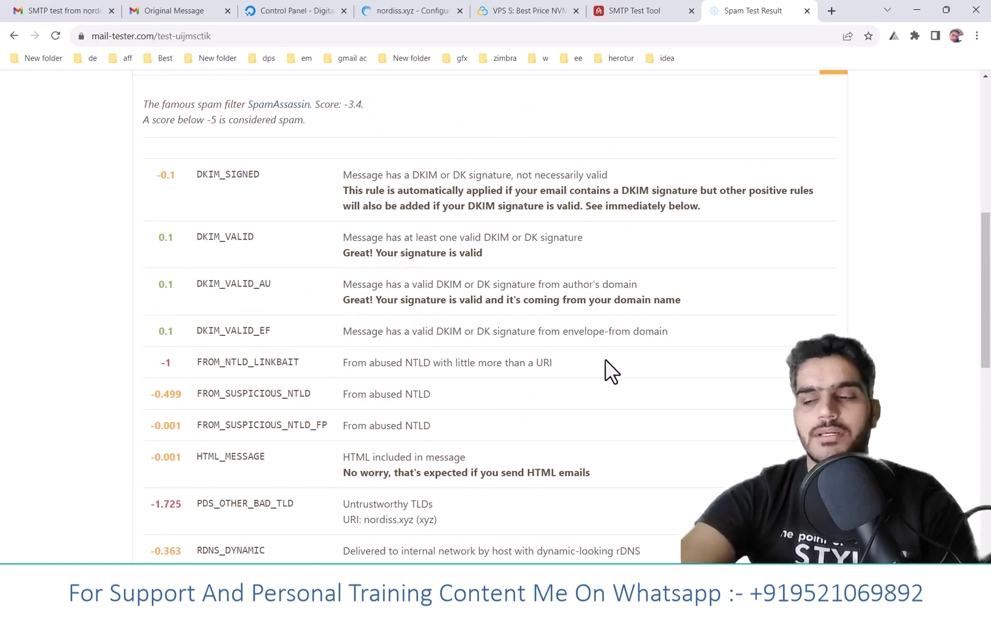
scroll(675, 267, up, 4)
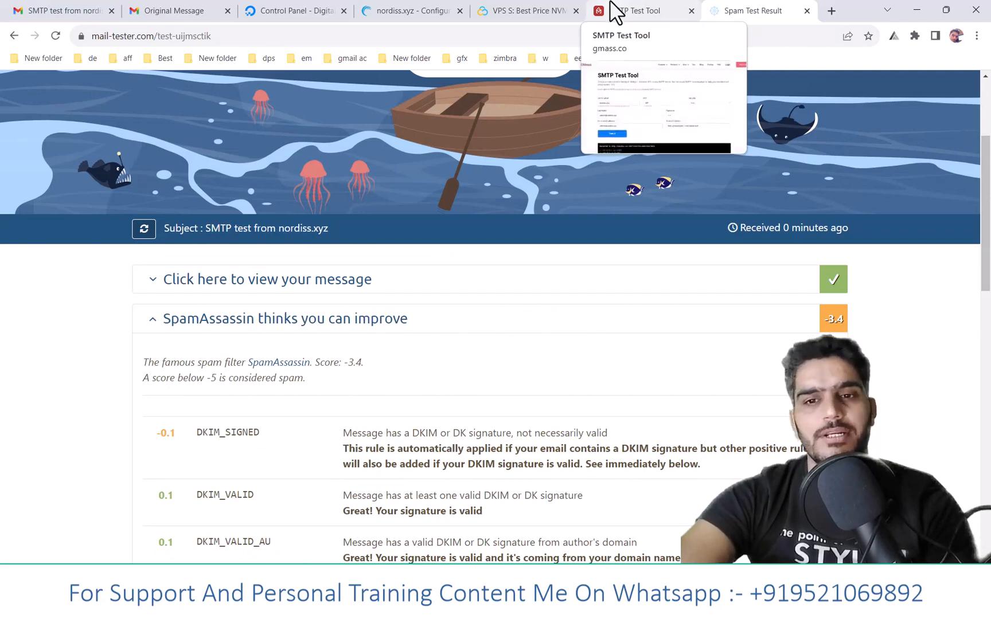
- Switch to the Gmail inbox, open the "SMTP test from nordiss.xyz" conversation and expand its first message
click(615, 9)
click(63, 10)
click(80, 175)
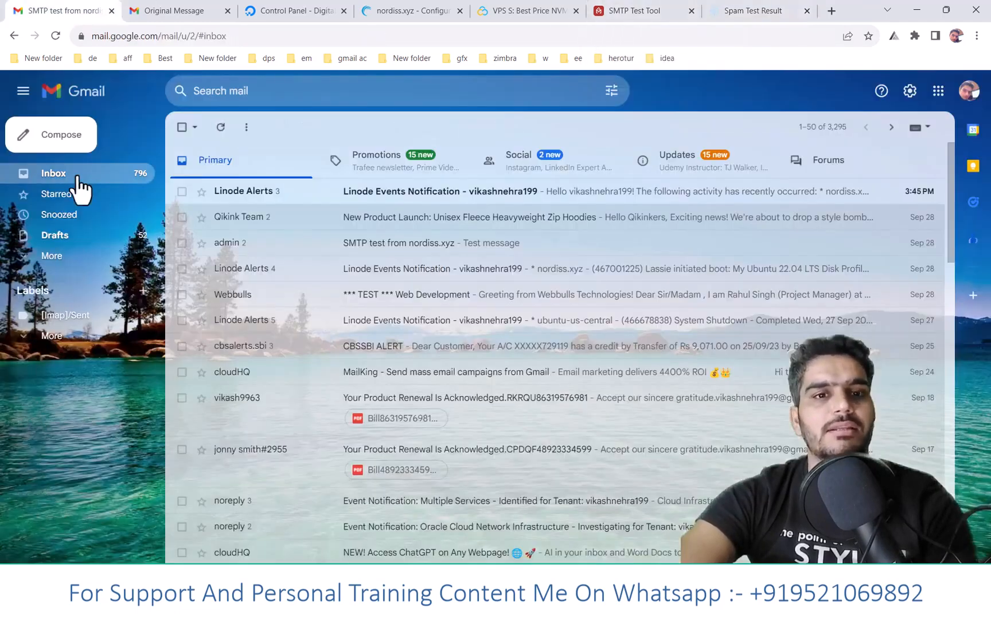
click(326, 251)
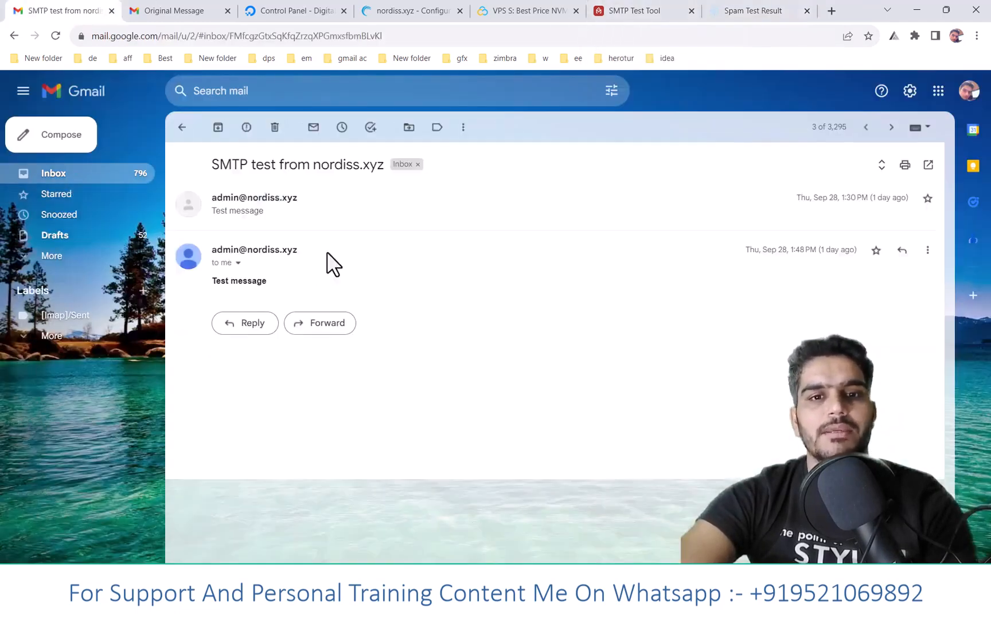
click(242, 213)
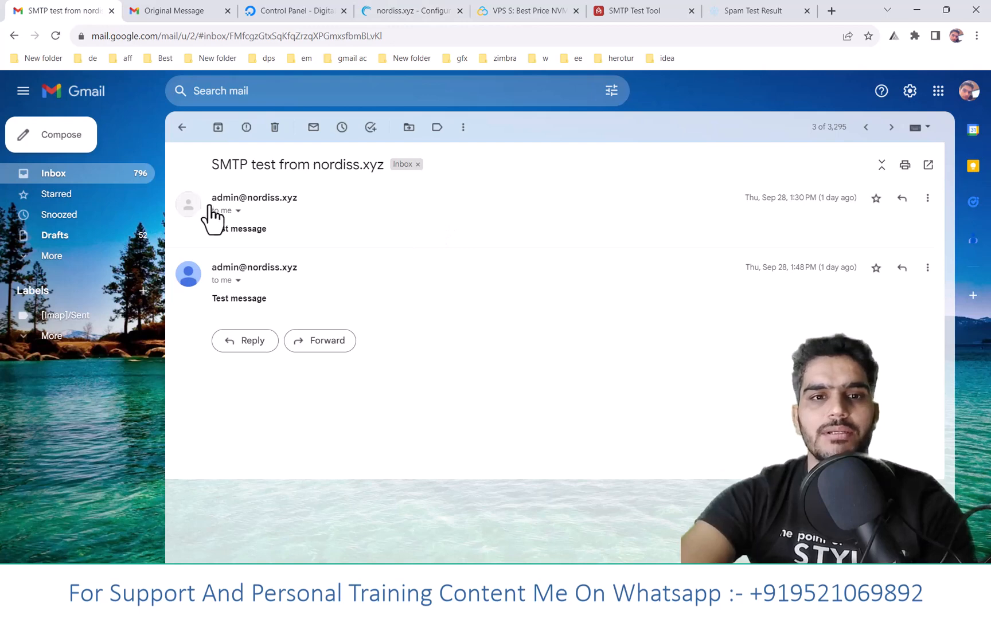
- Show the original of the second test message and review its subject, SPF, DKIM and DMARC details
click(927, 268)
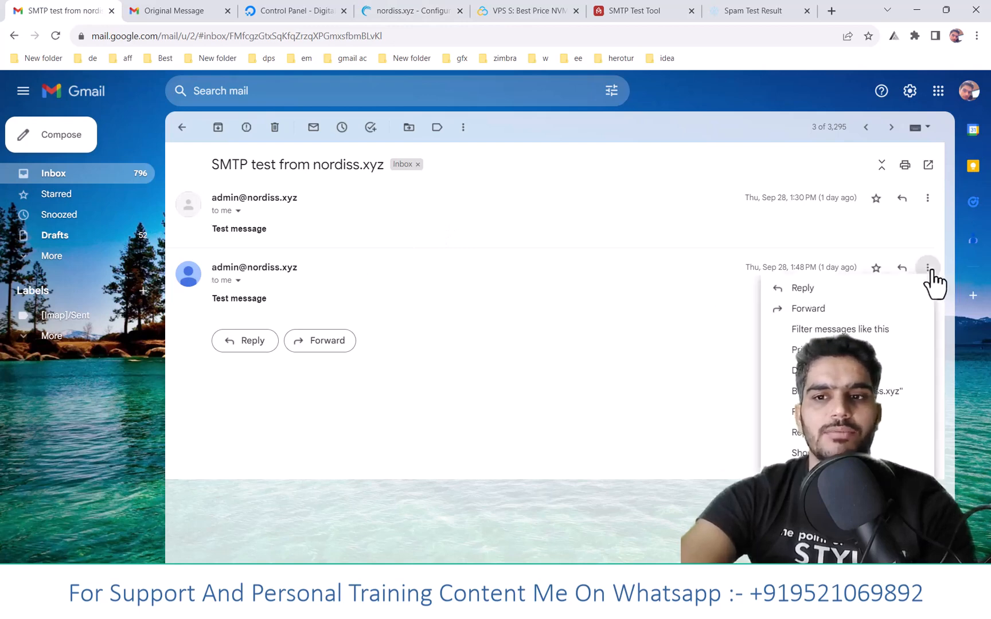
click(925, 453)
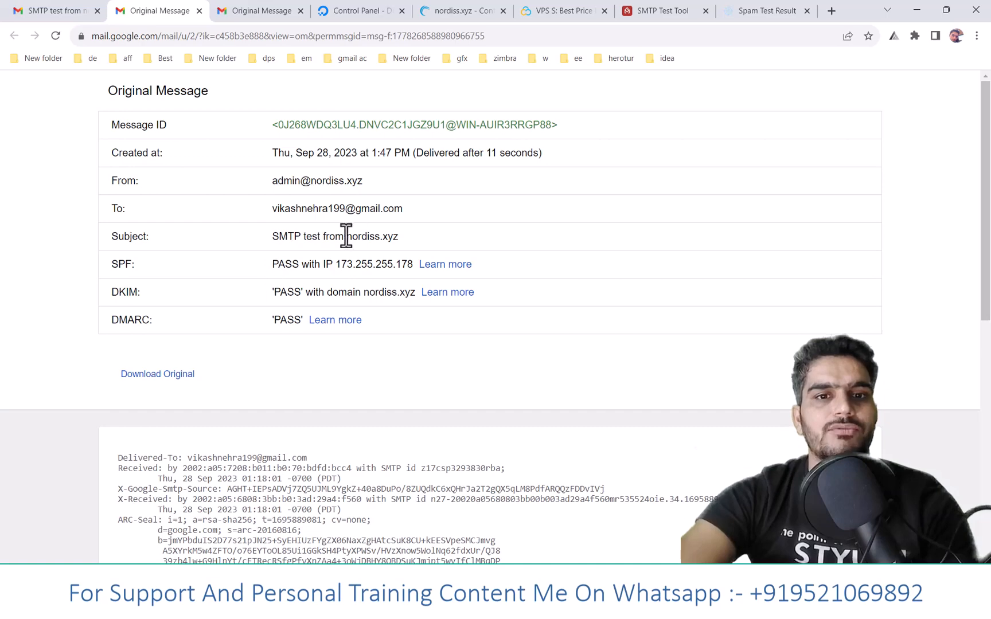
drag(347, 236, 404, 225)
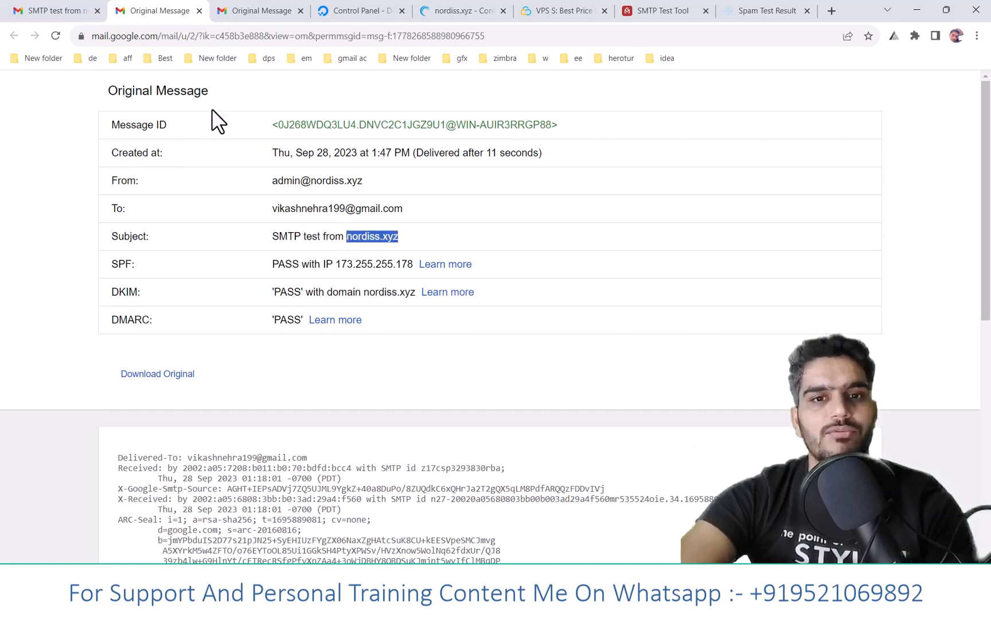
- Check the second test message's date in the Gmail conversation and close the Original Message pages
click(36, 11)
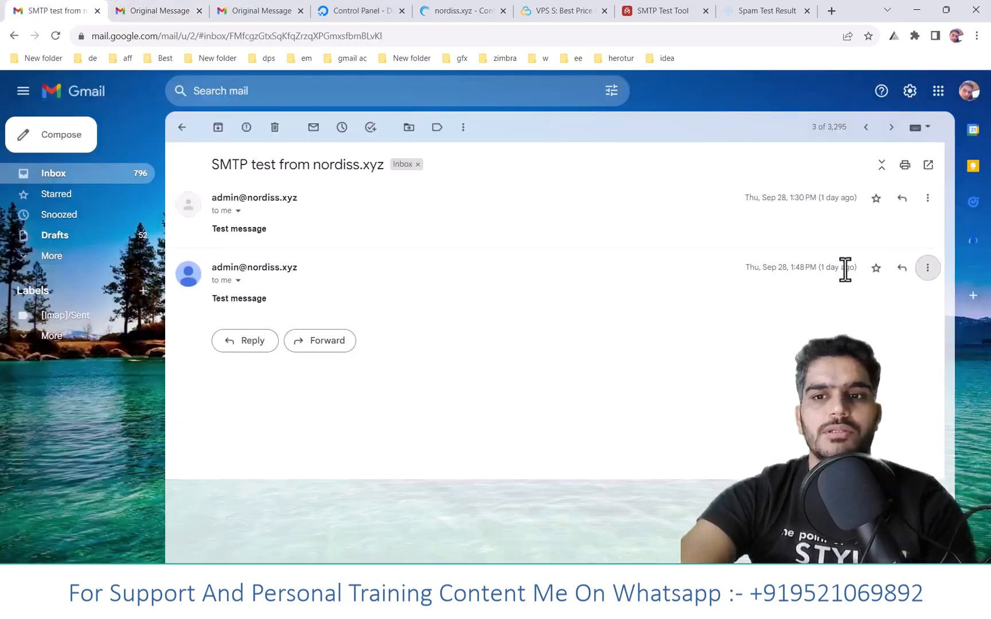
drag(845, 268, 818, 268)
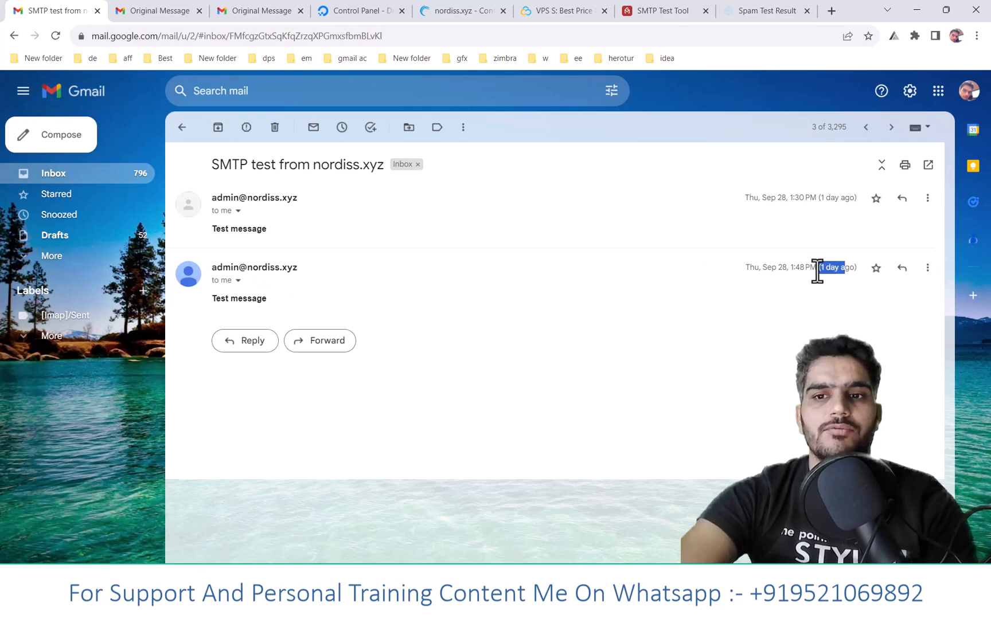
click(199, 10)
click(199, 10)
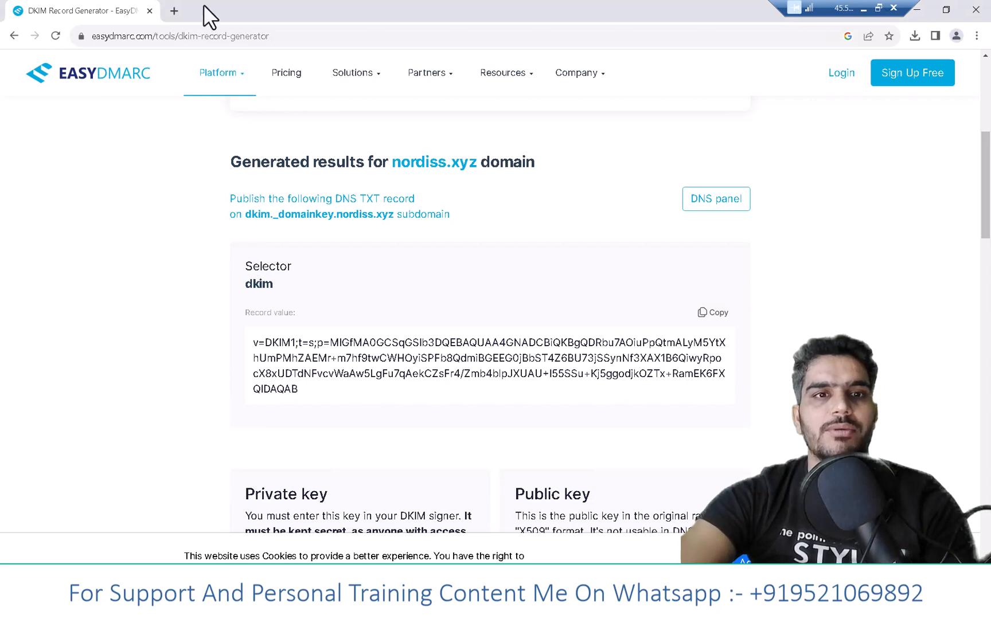
- In a new page of the remote server's browser, search Google for thunderbird and open the official Thunderbird website
click(179, 11)
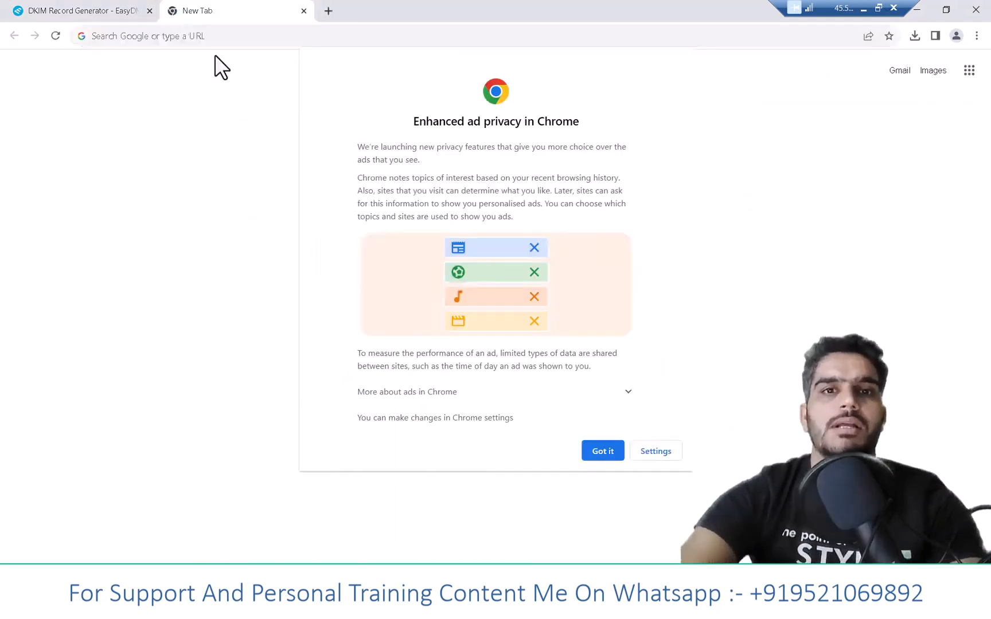
click(610, 454)
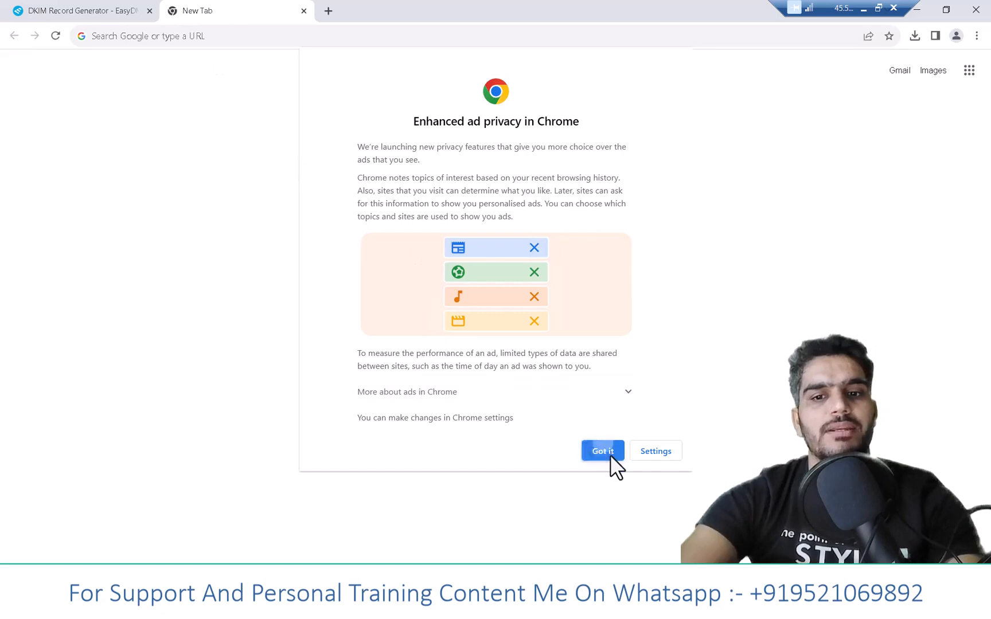
click(266, 37)
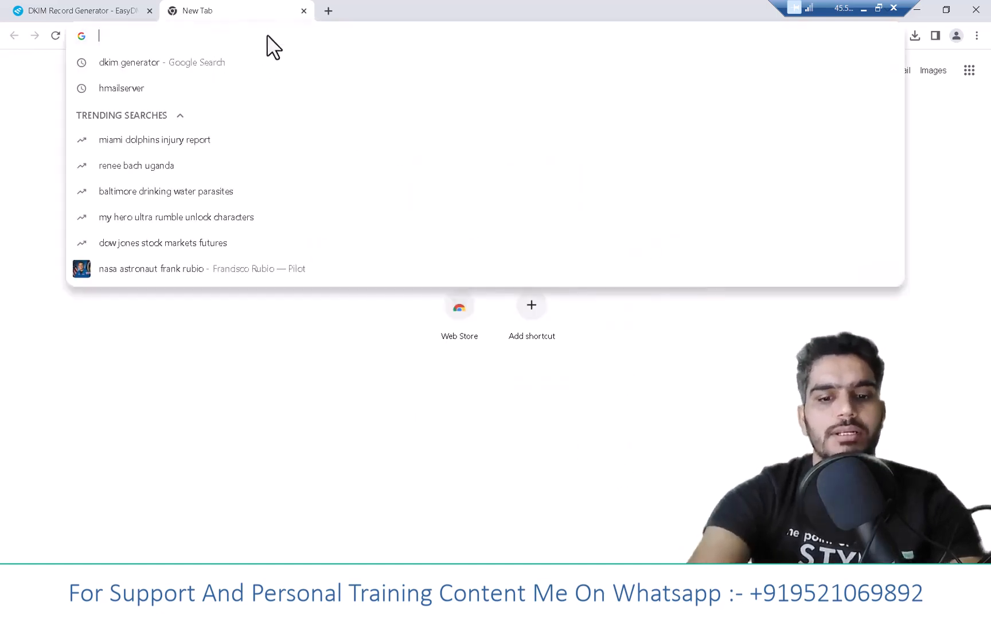
text(thund)
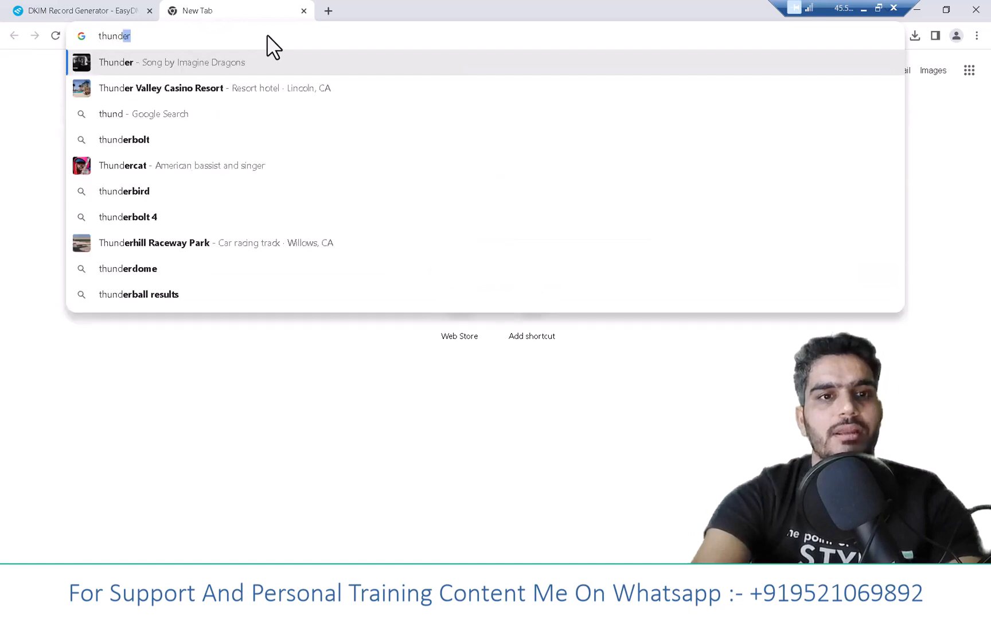
click(119, 195)
click(119, 195)
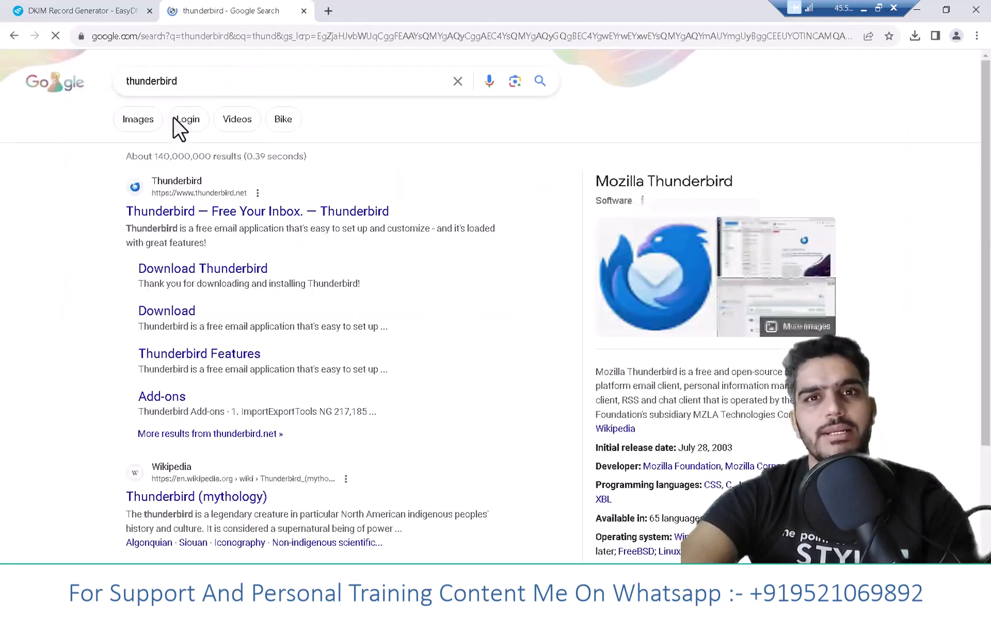
click(210, 212)
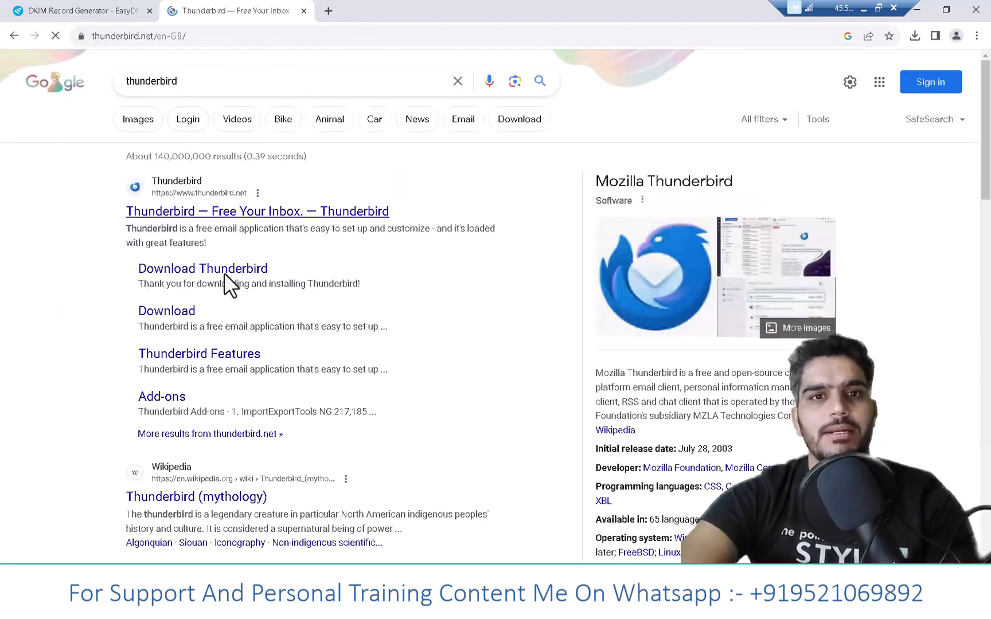
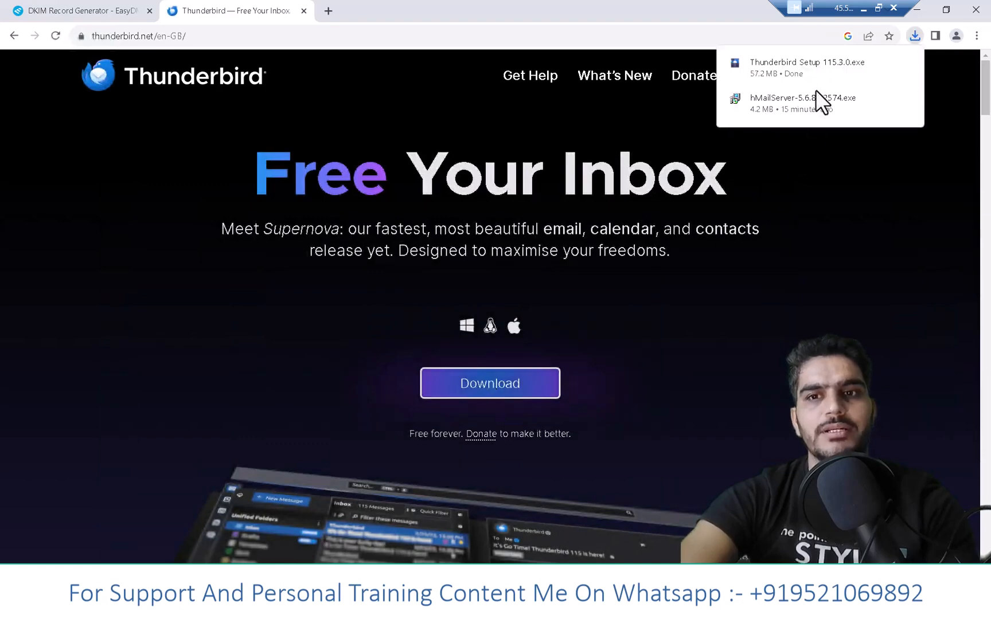
- Run the downloaded Thunderbird Setup 115.3.0.exe, install it with the Standard setup as the default mail application, and launch Thunderbird
scroll(803, 70, down, 2)
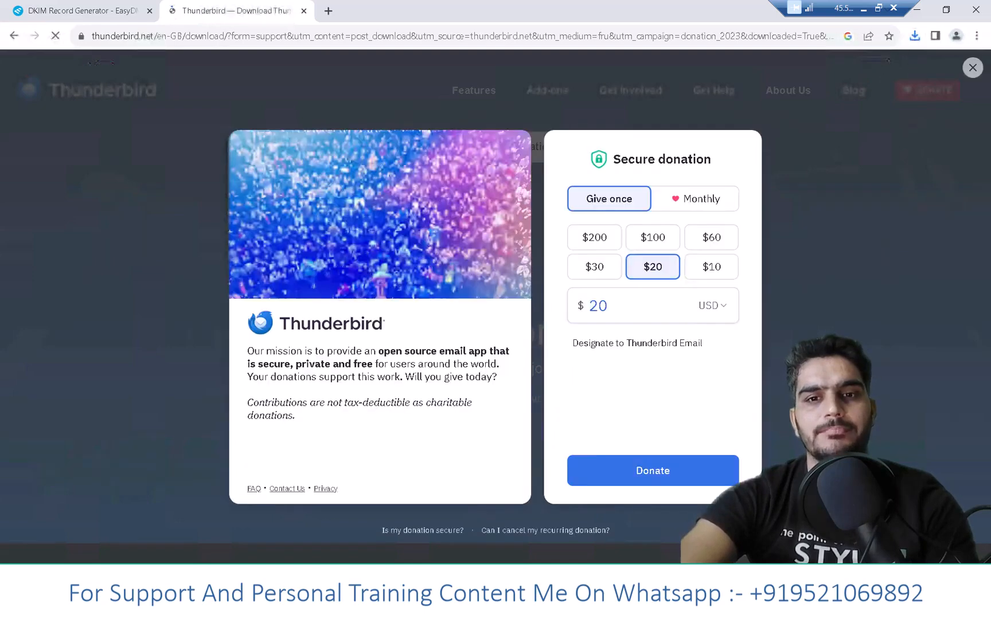
click(914, 36)
click(780, 95)
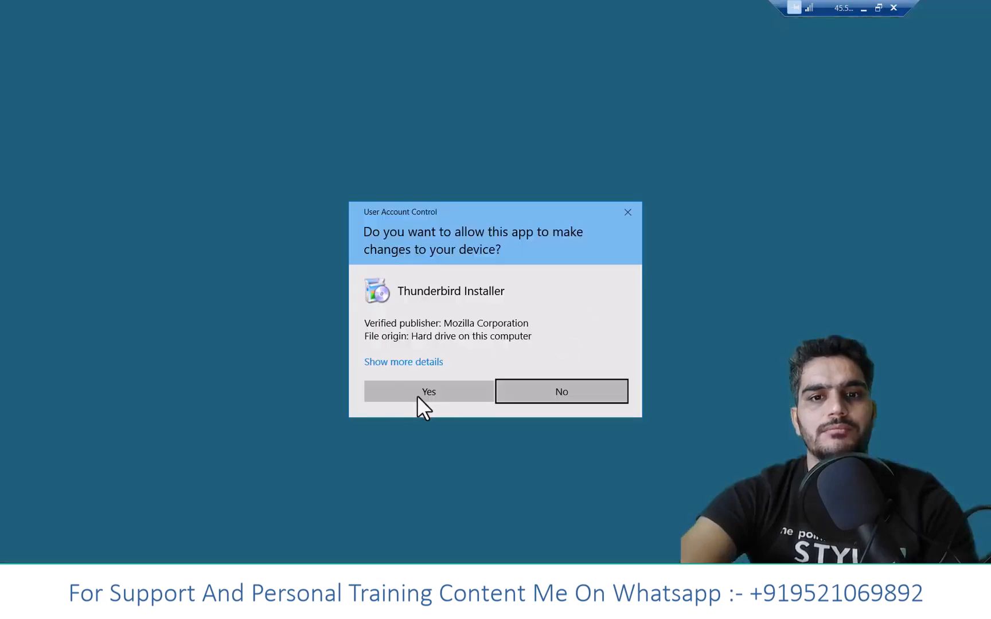
click(421, 394)
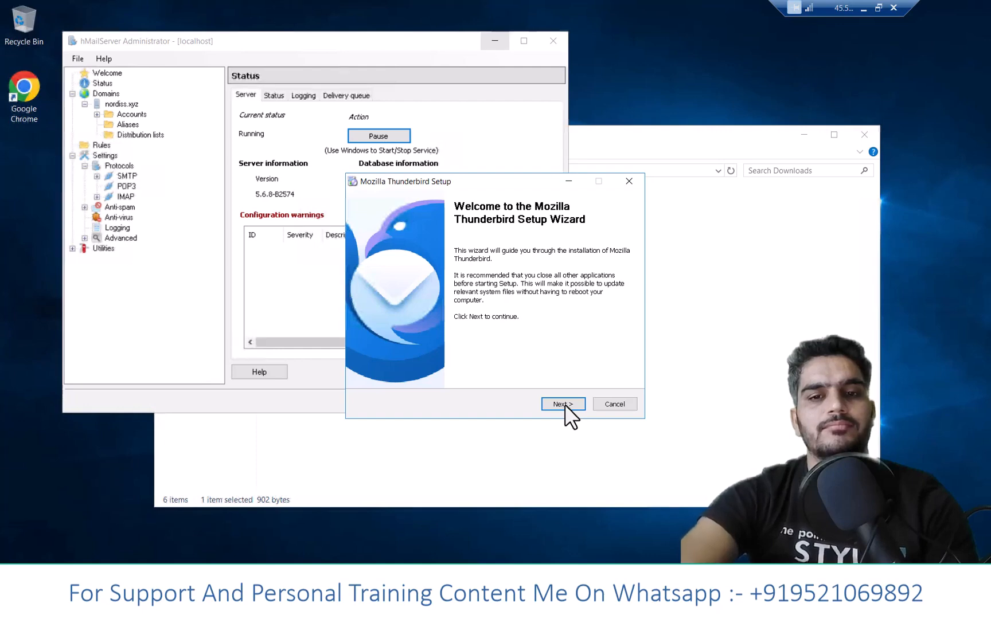
click(574, 404)
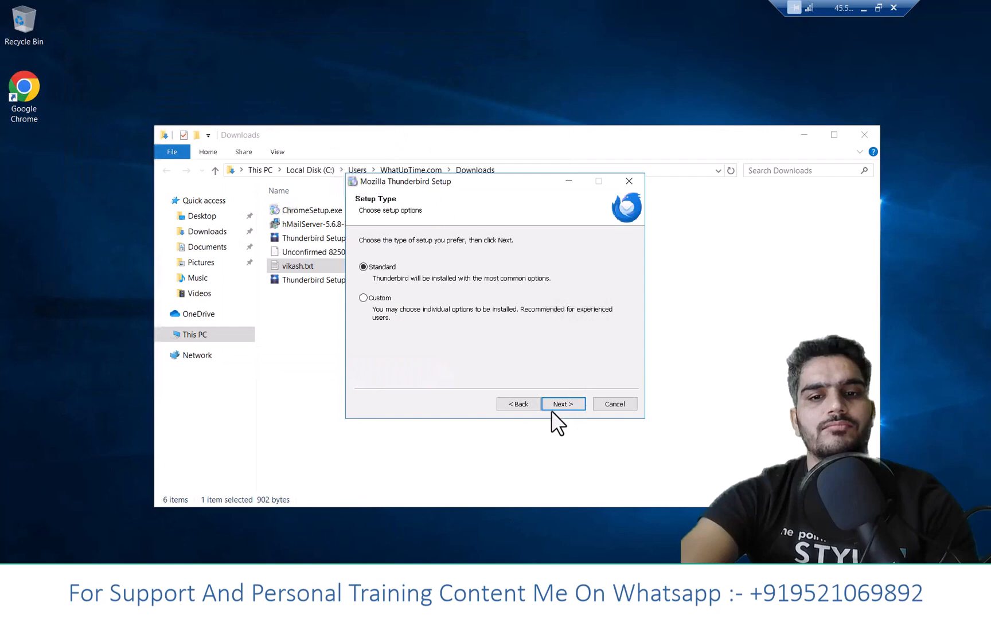
click(572, 404)
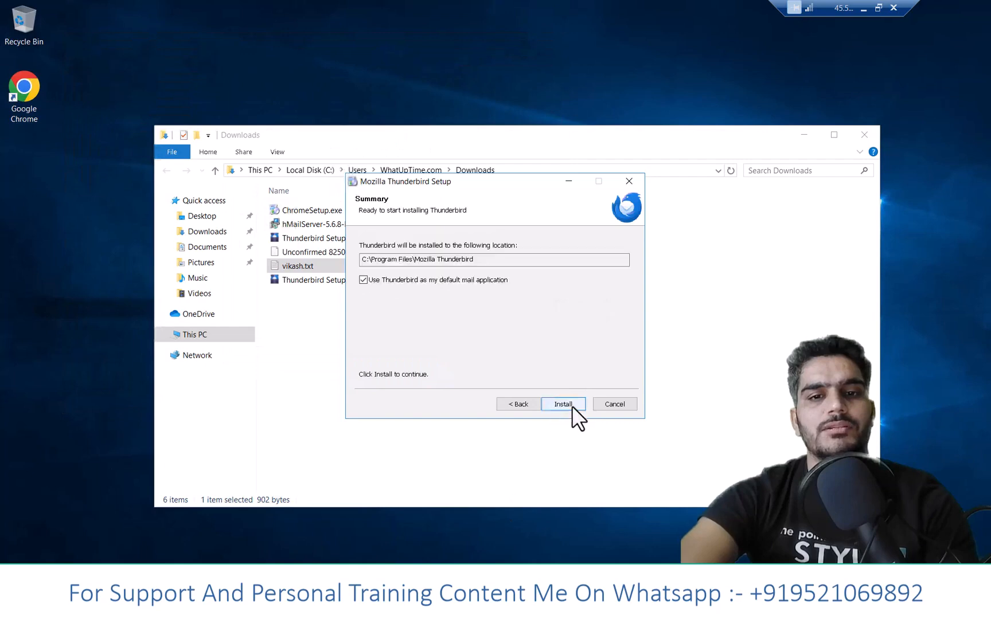
click(572, 404)
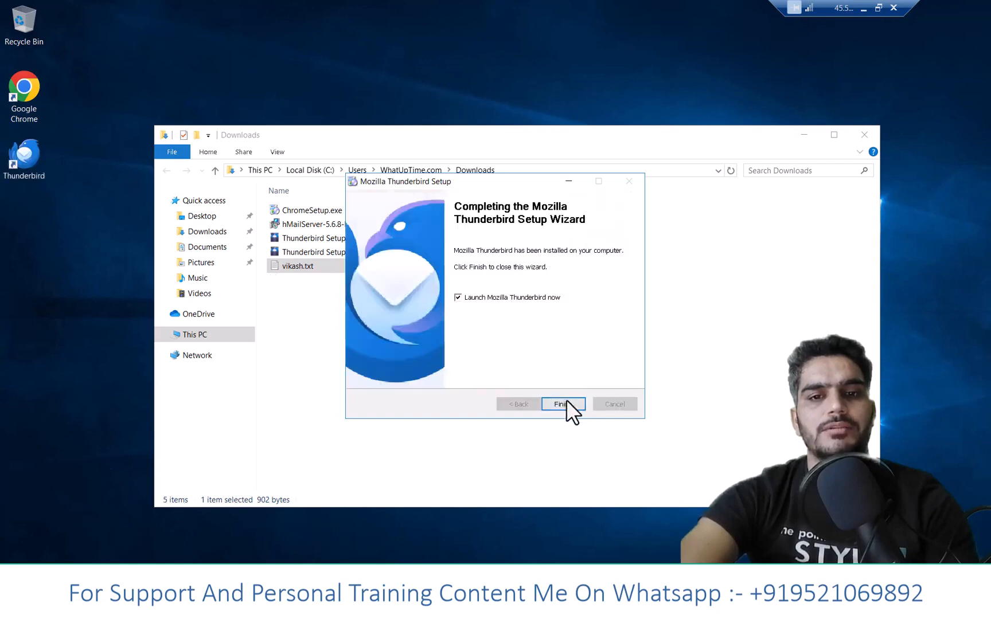
click(563, 404)
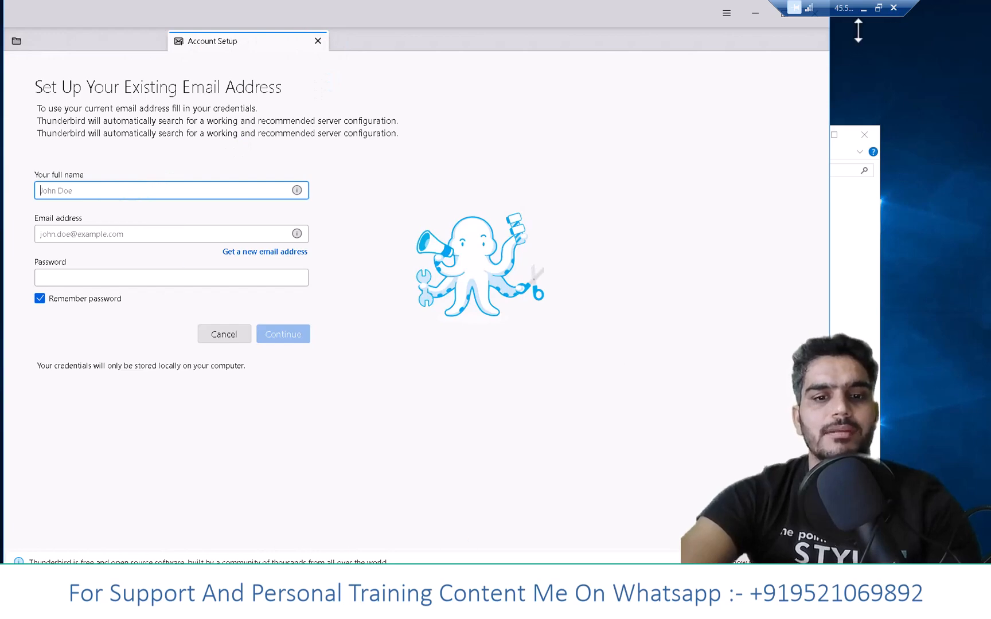
- Check the domain name on the DigitalOcean page of the local browser and return to the remote server
click(863, 8)
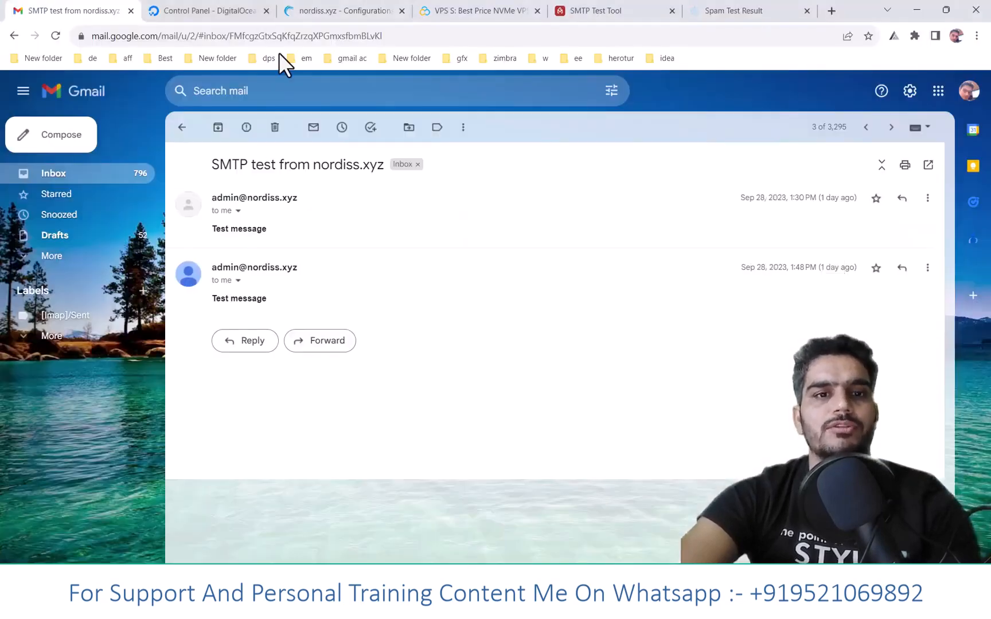
click(196, 10)
click(631, 603)
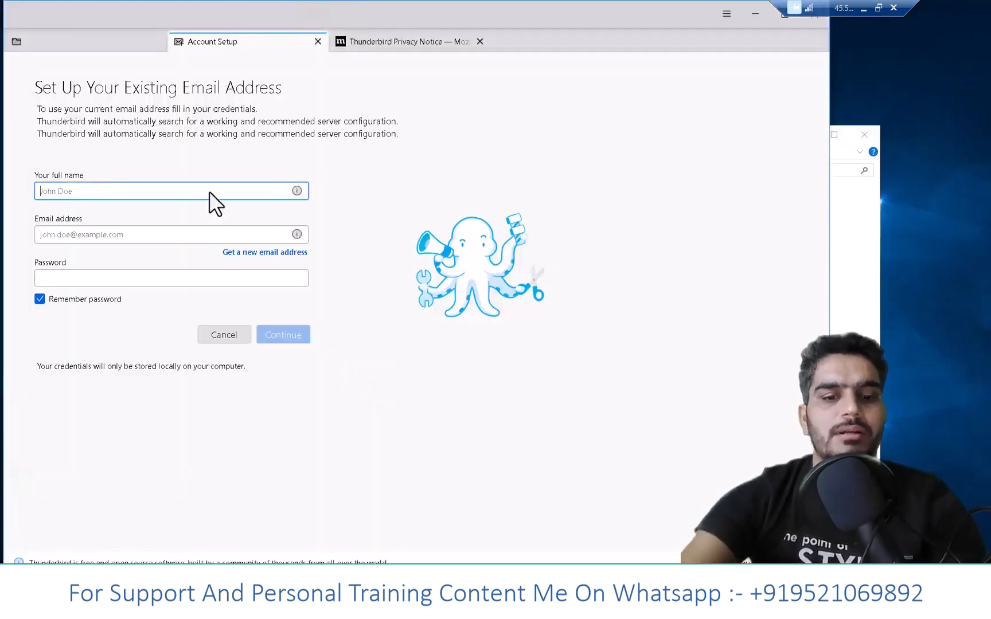
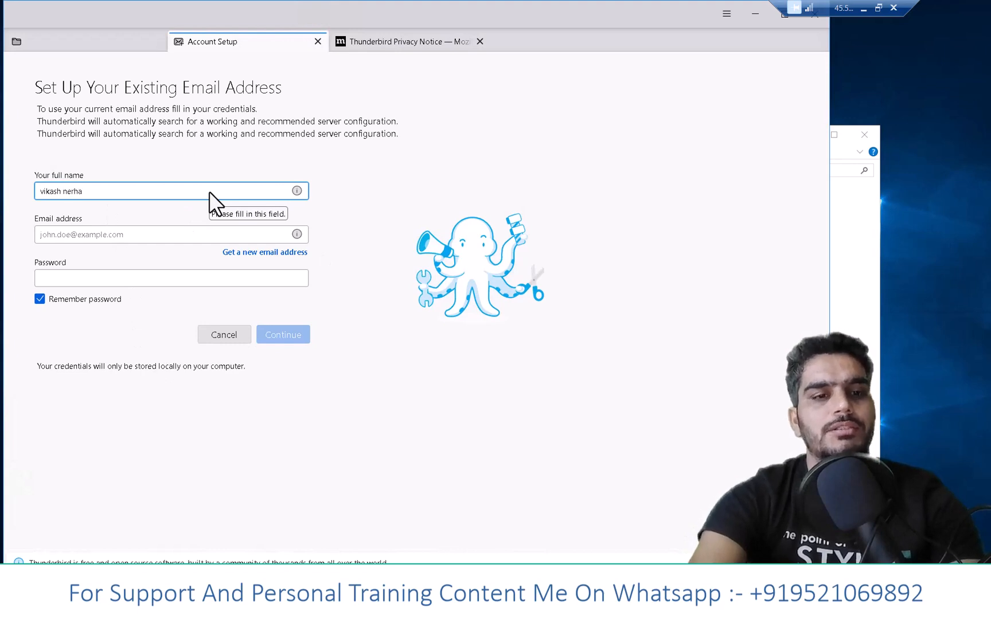
- Fill in the existing account's full name, its nordiss.xyz e-mail address and the account password in Thunderbird
key(Tab)
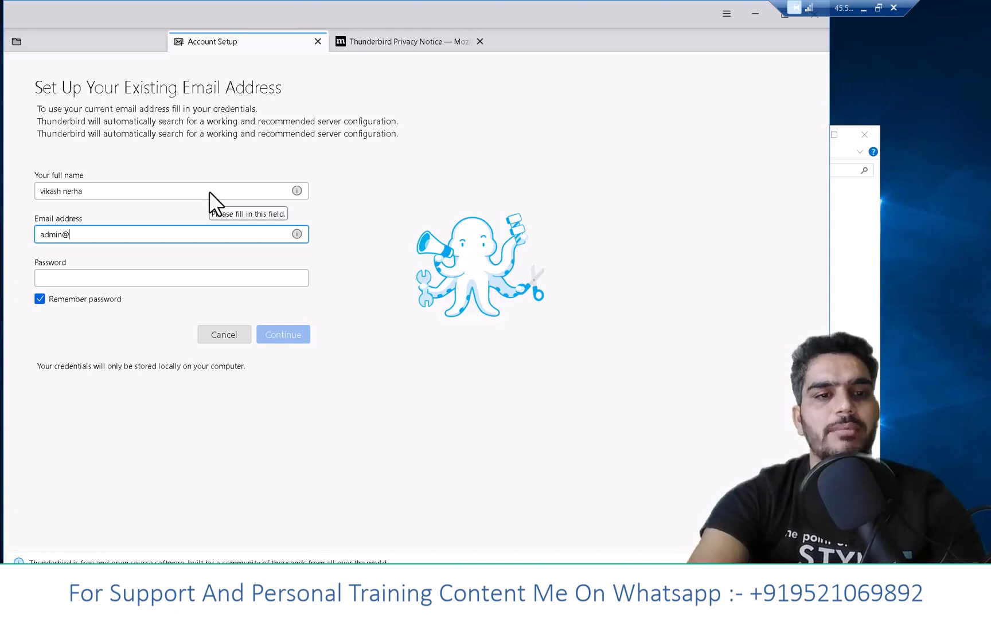
click(124, 274)
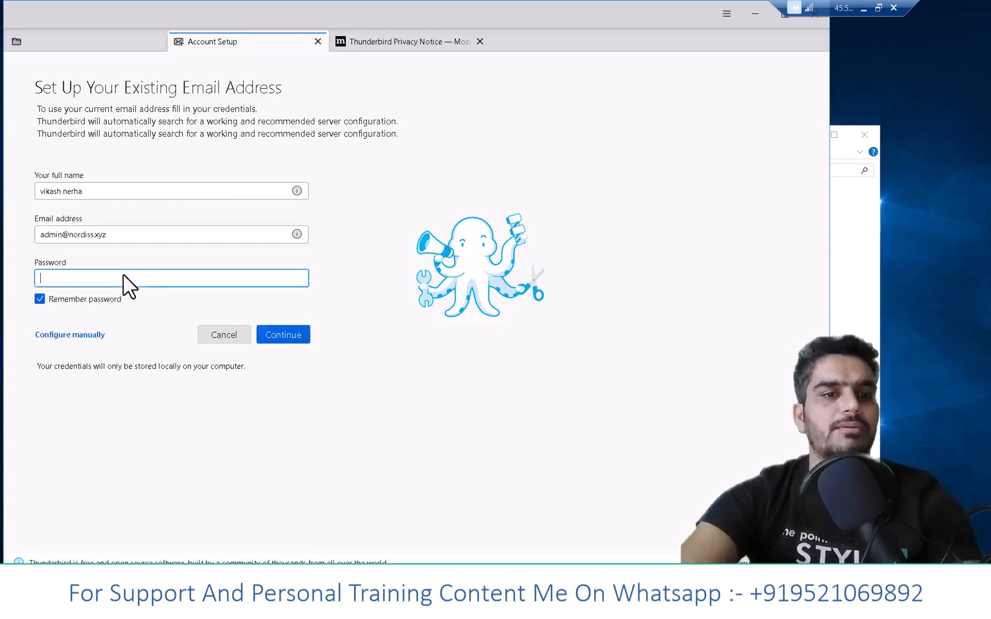
text(•••••)
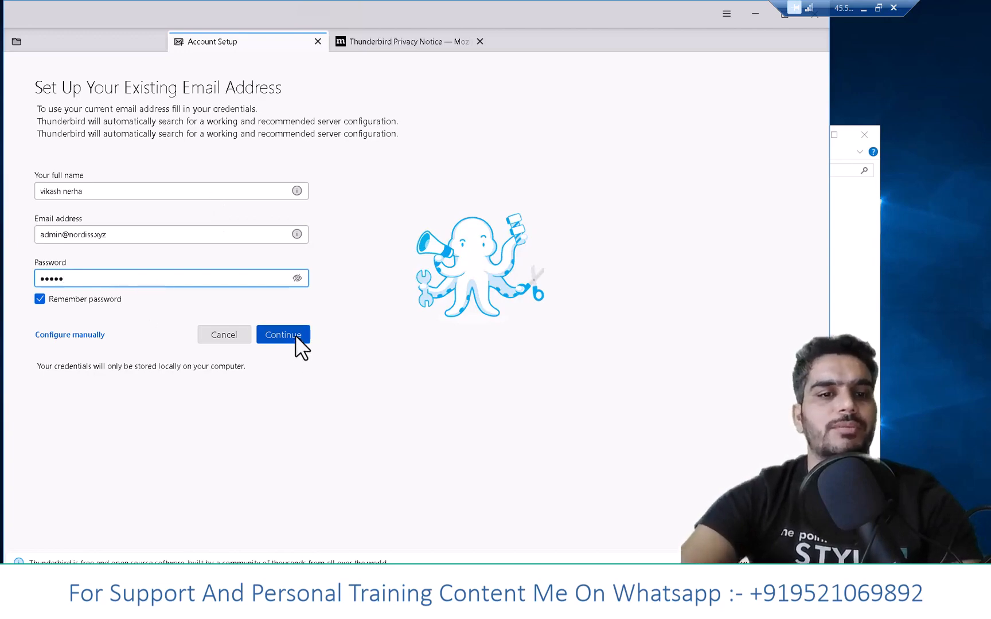
- Configure the account manually, with nordiss.xyz as the hostname of both the incoming and the outgoing server
click(97, 335)
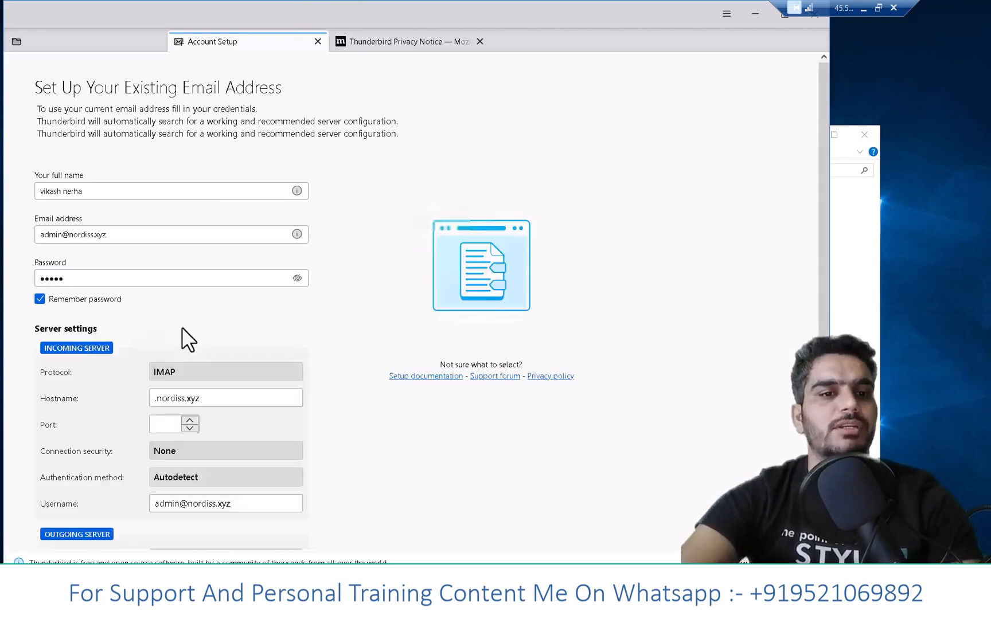
scroll(183, 326, down, 3)
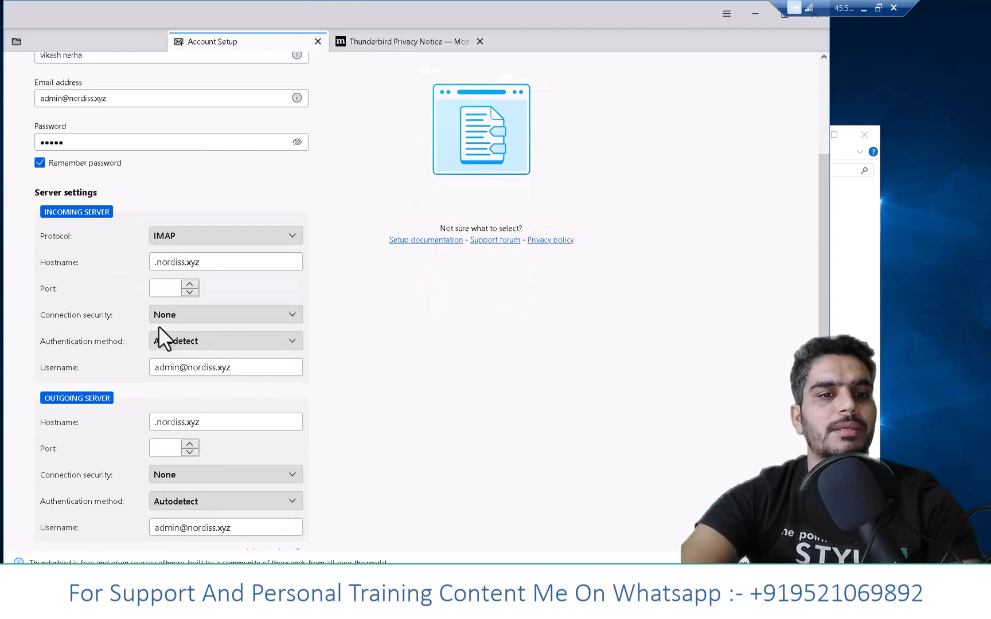
click(148, 262)
key(Delete)
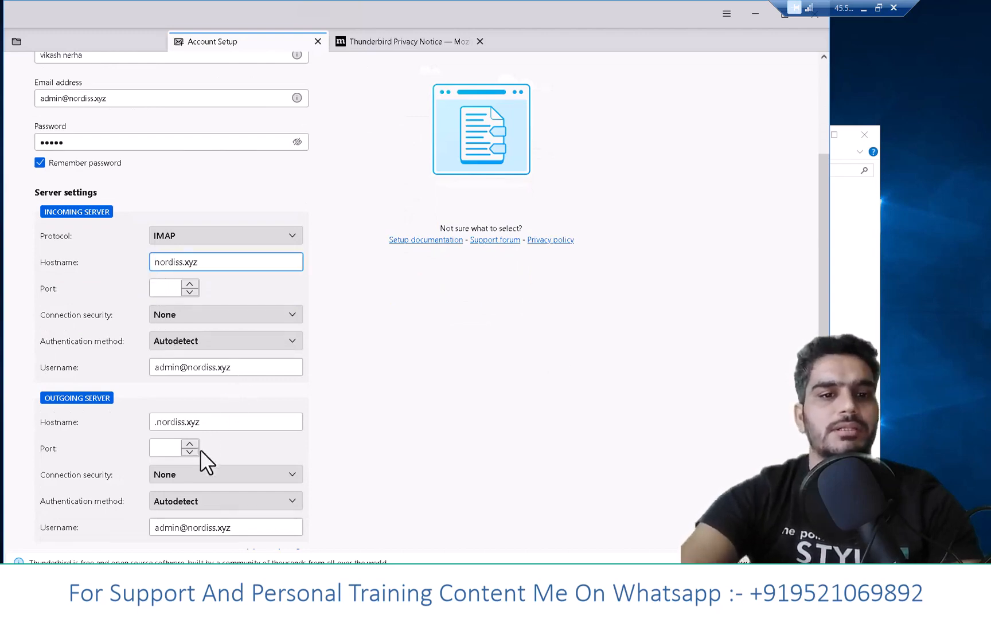
scroll(204, 467, down, 2)
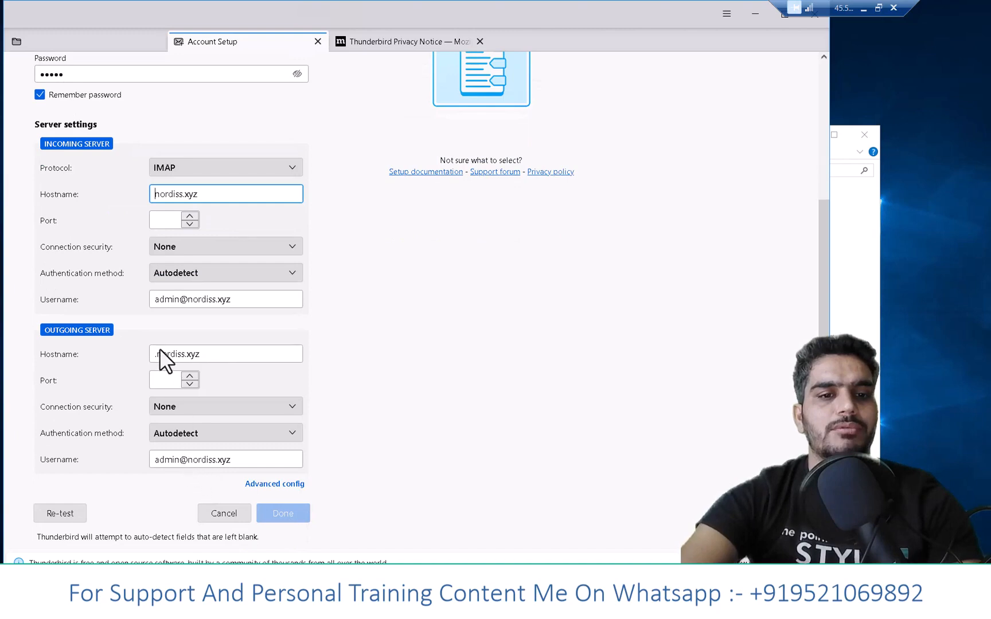
click(143, 353)
key(Delete)
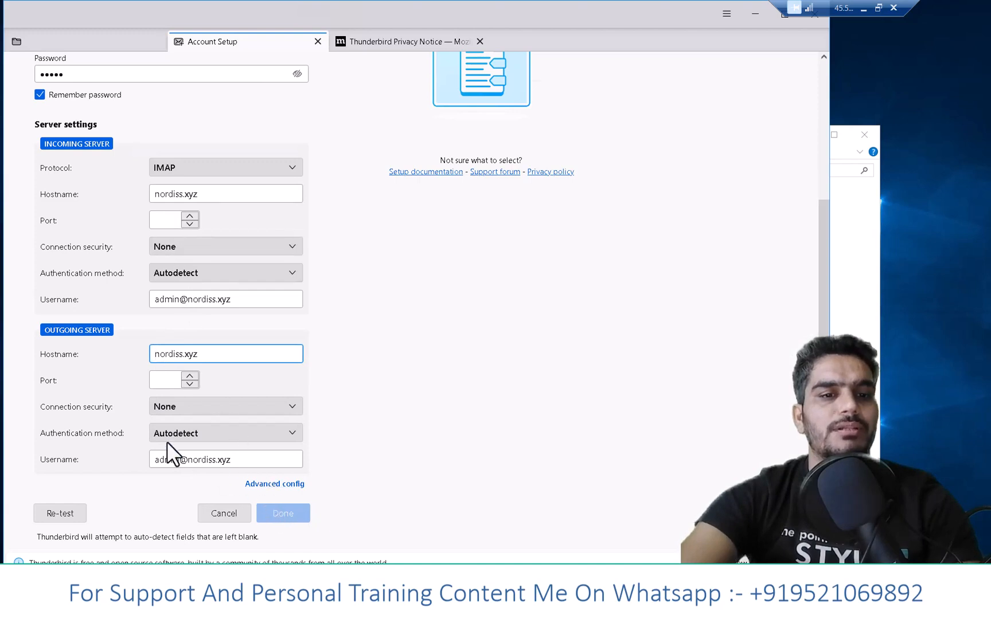
- Re-test the server settings to detect ports and authentication, finish the account setup and accept the risks of unencrypted connections
click(157, 220)
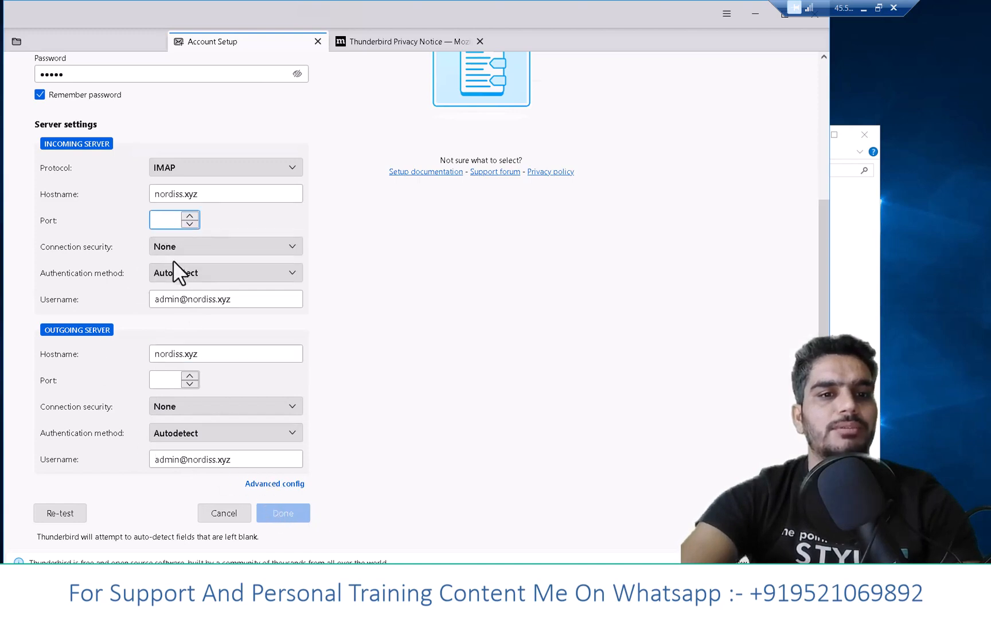
click(69, 513)
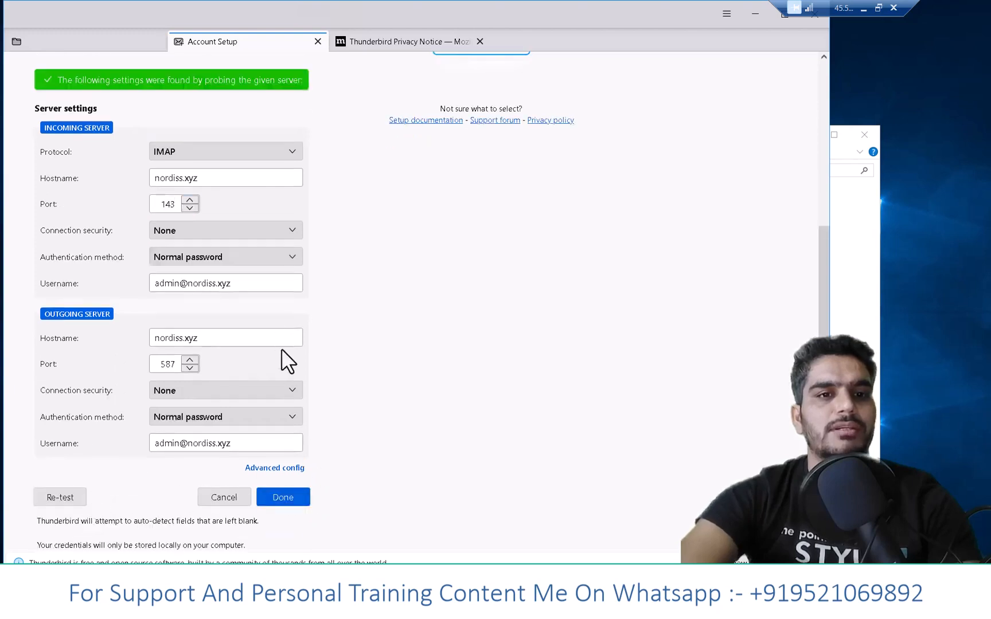
click(287, 498)
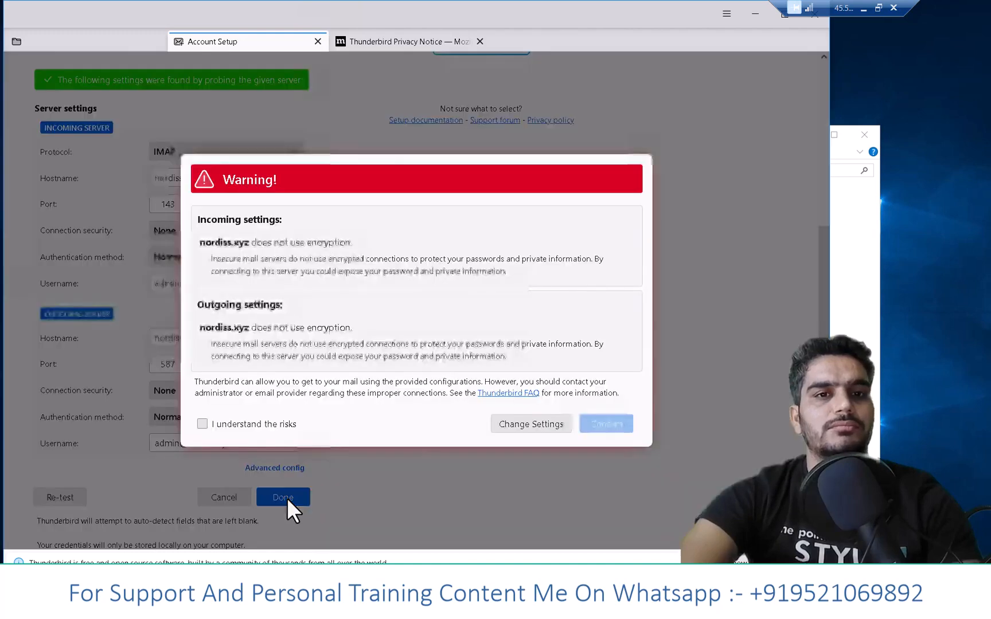
click(236, 426)
click(614, 425)
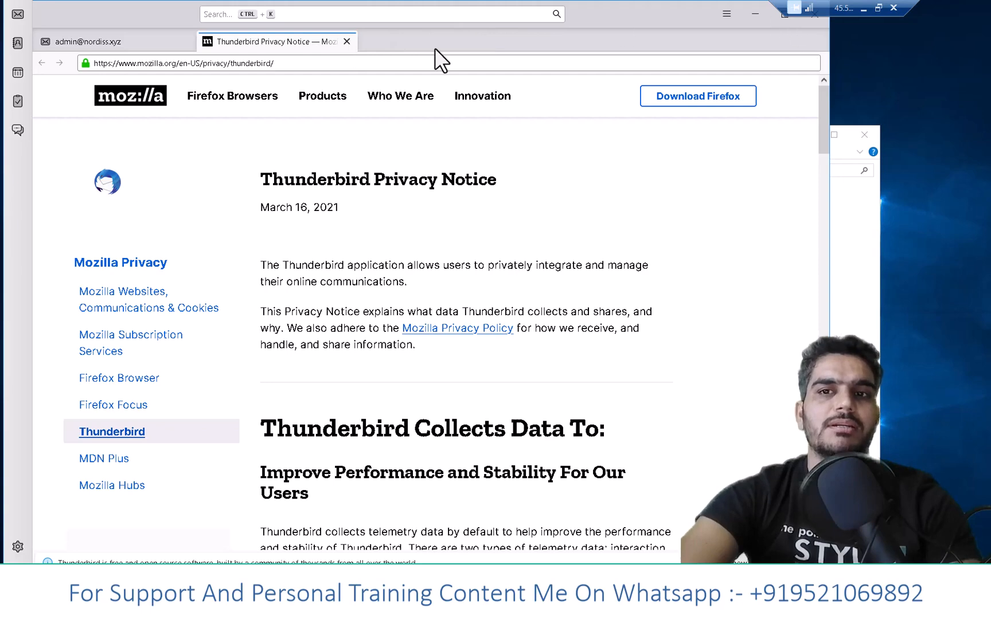
- Show the new account's page, skip the system integration and maximize the Thunderbird window
click(147, 42)
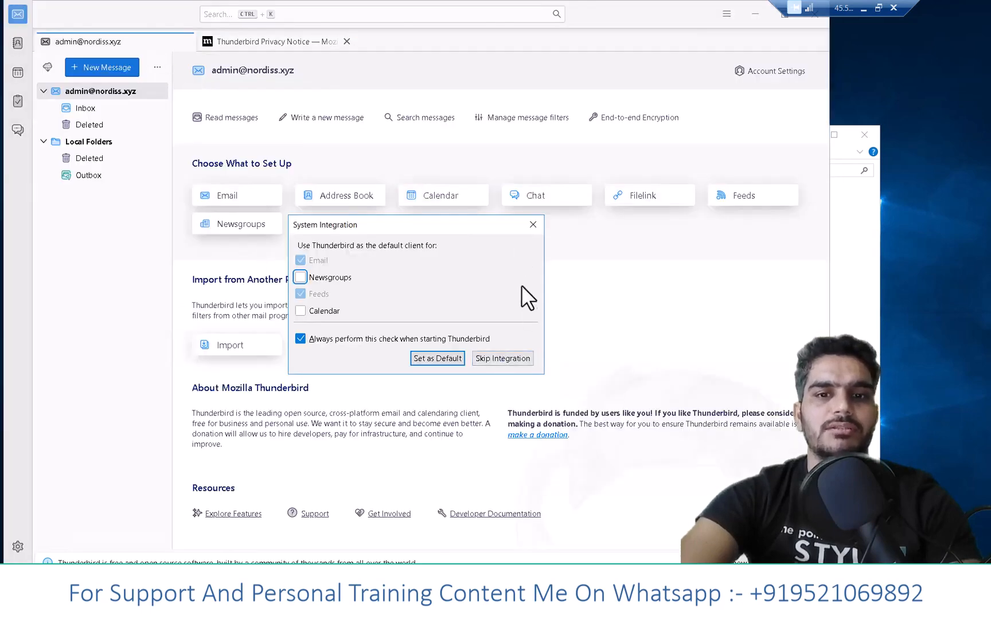
click(524, 359)
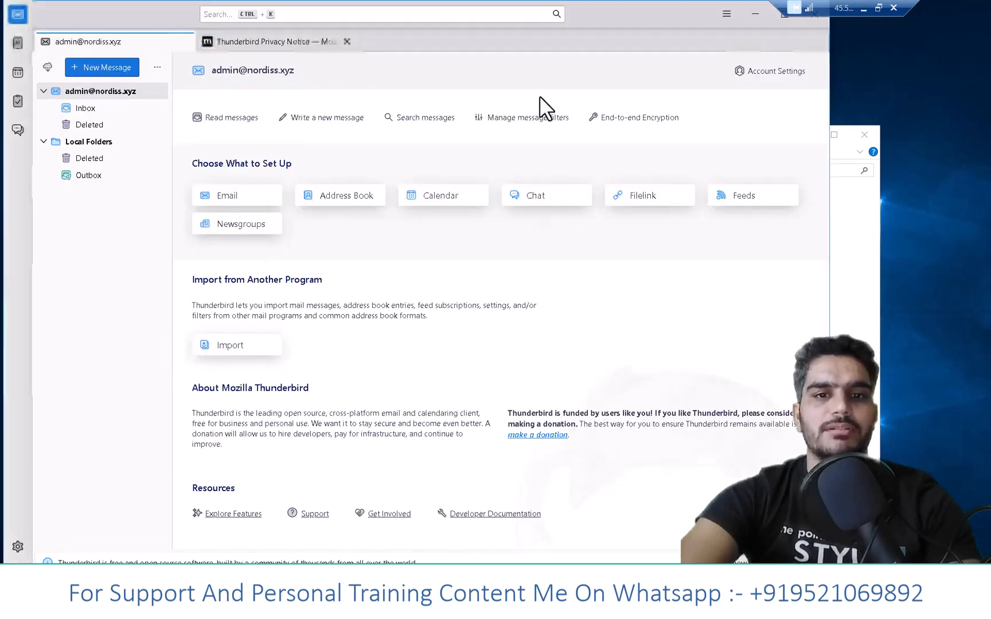
click(781, 18)
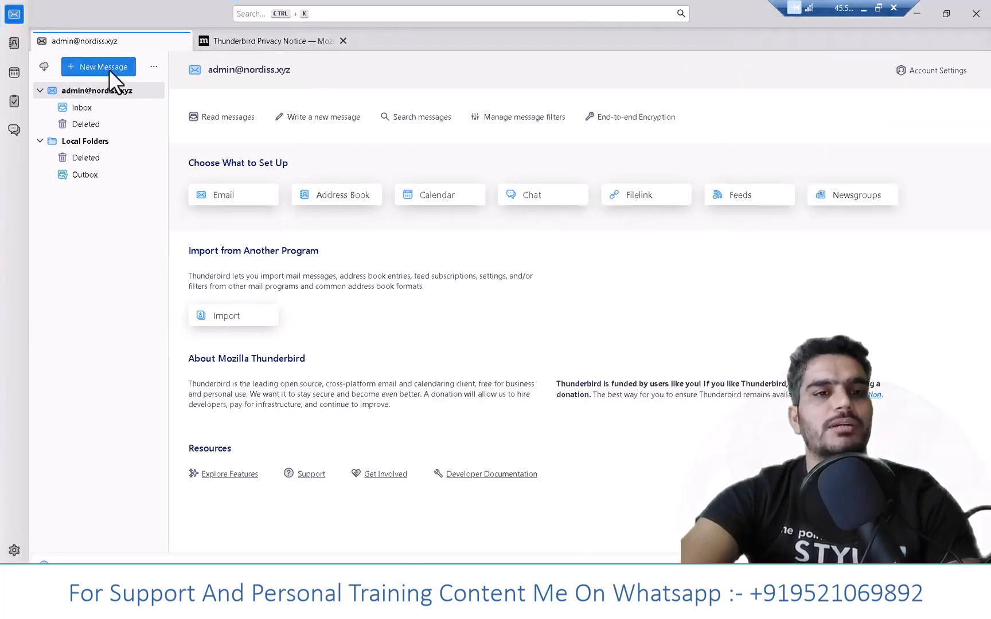
- Start a new message, enter the recipient's Gmail address, remove the stray text after it and correct its ending to .com
click(107, 69)
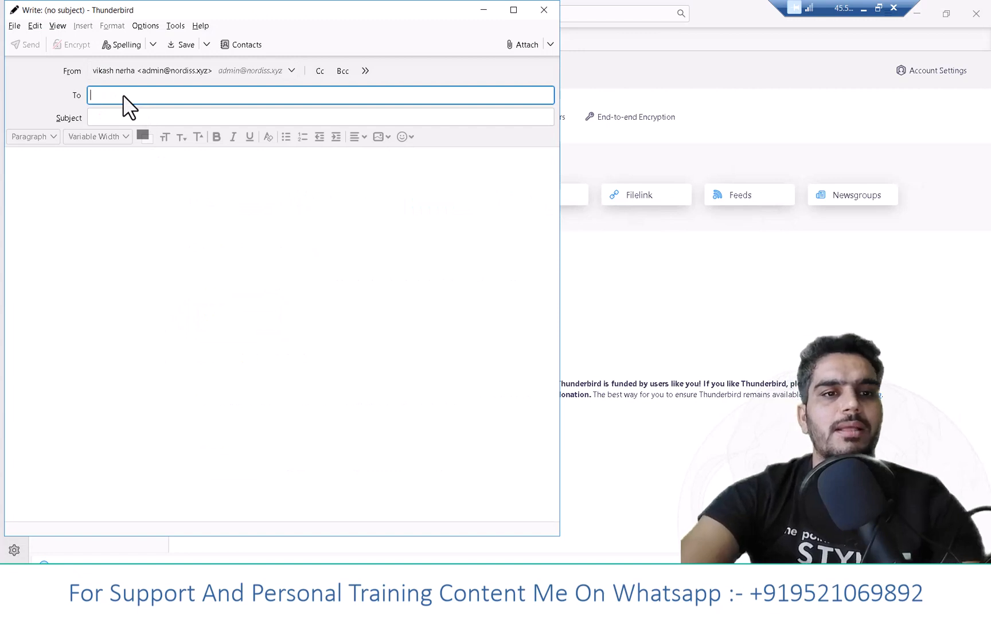
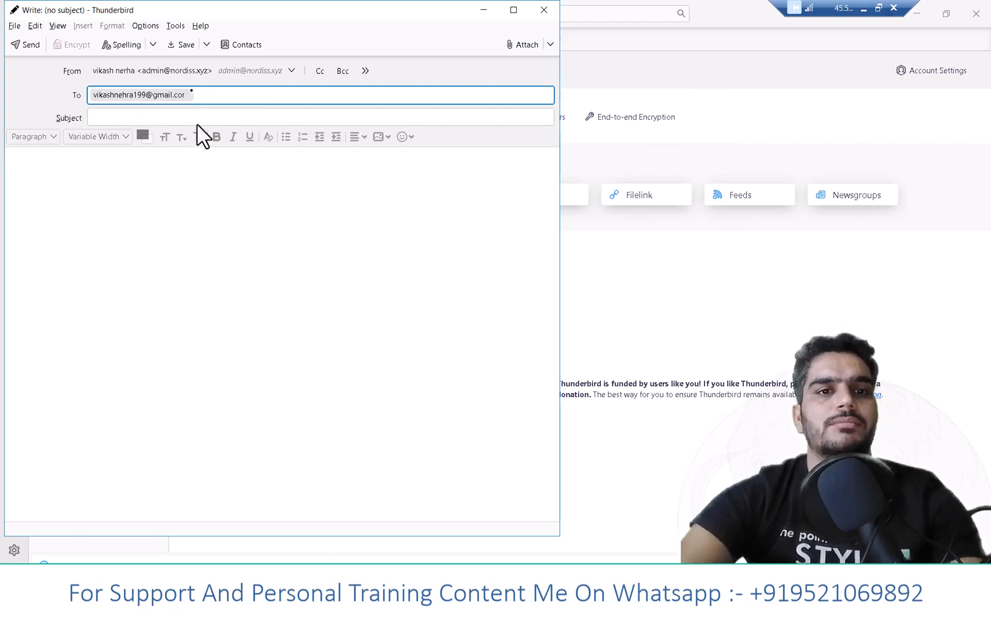
click(173, 94)
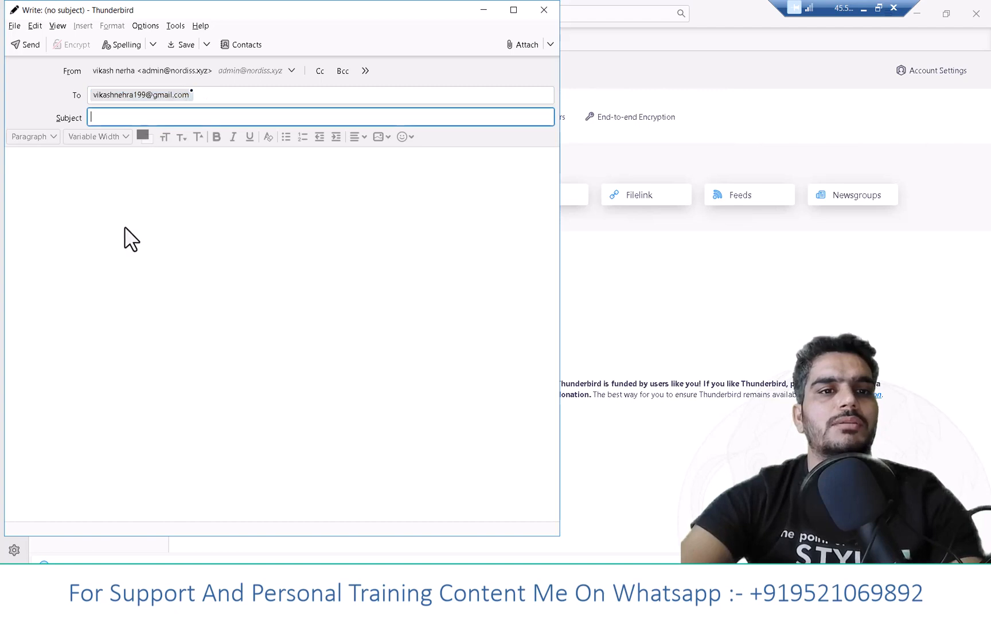
- Give the message the subject dfs and the body text sddsfsdf, and send it
text(dfs)
key(Tab)
text(sddsfsdf)
click(32, 44)
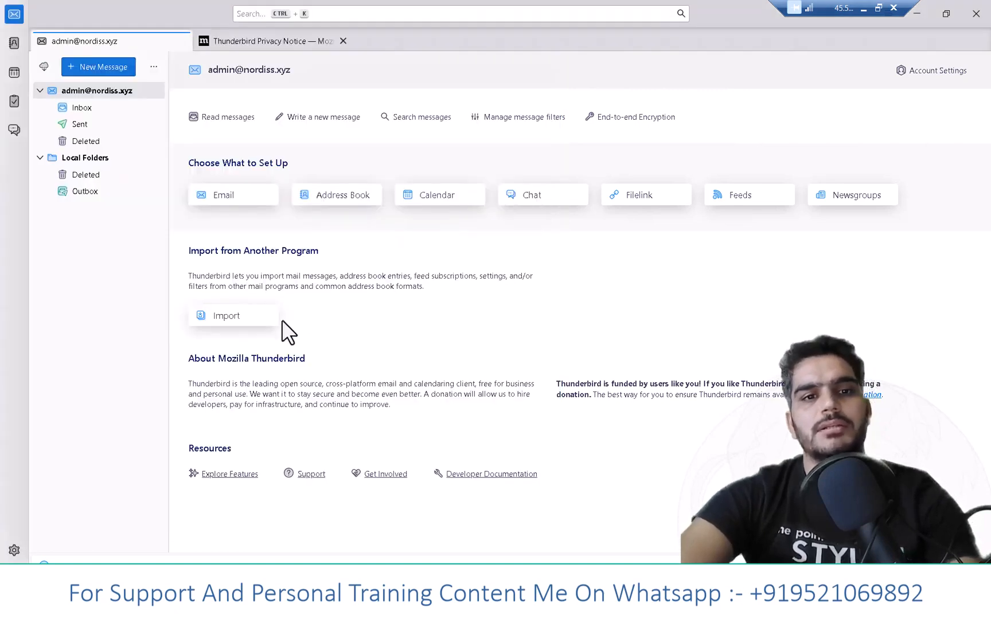
- Switch to Gmail in the local browser, check the inbox and the Spam folder, and open the message "dfs"
click(863, 10)
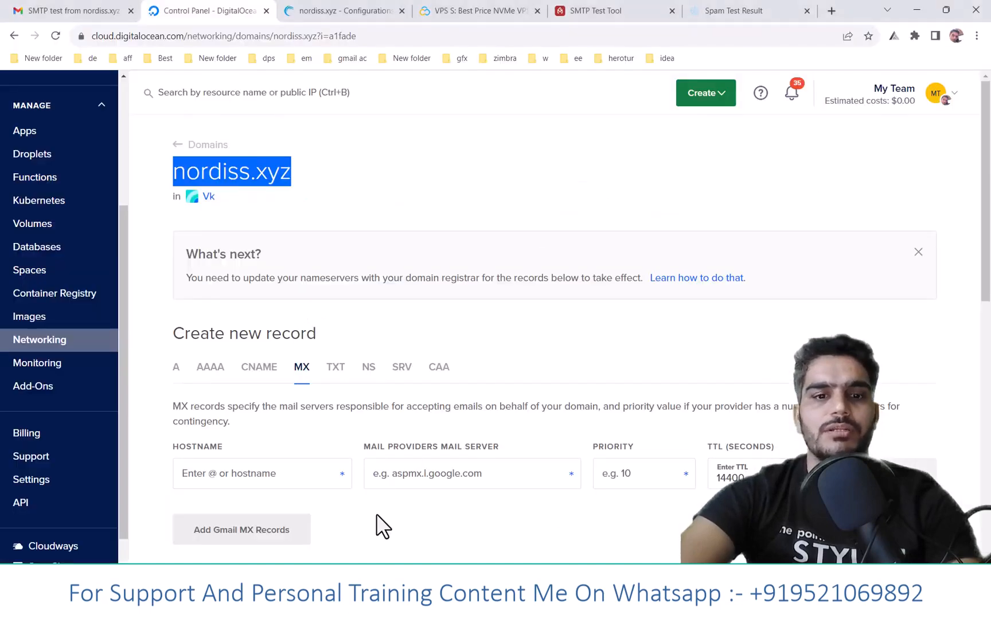
click(12, 10)
click(112, 172)
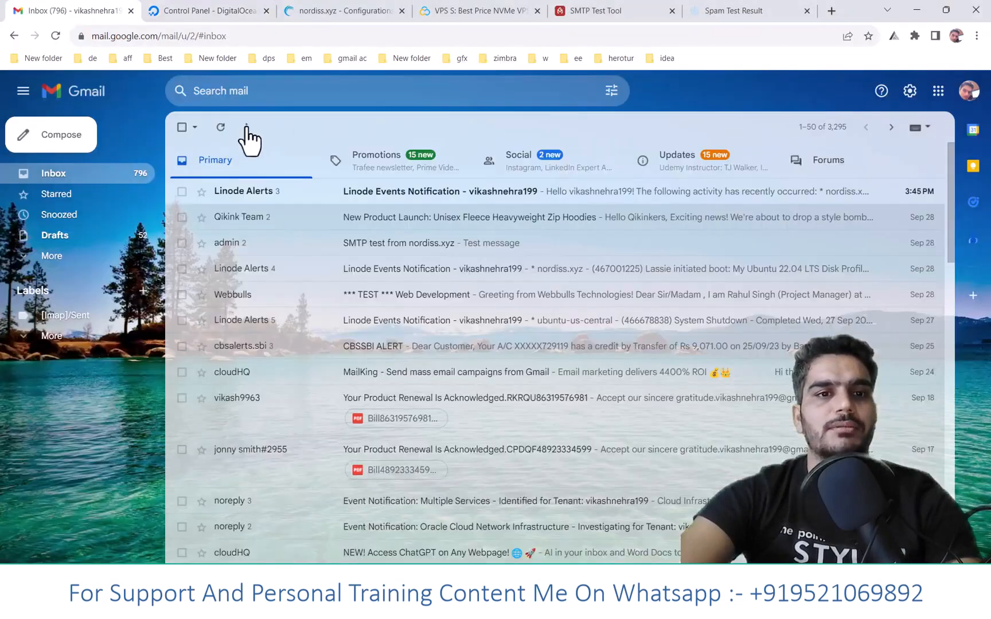
click(53, 257)
click(53, 380)
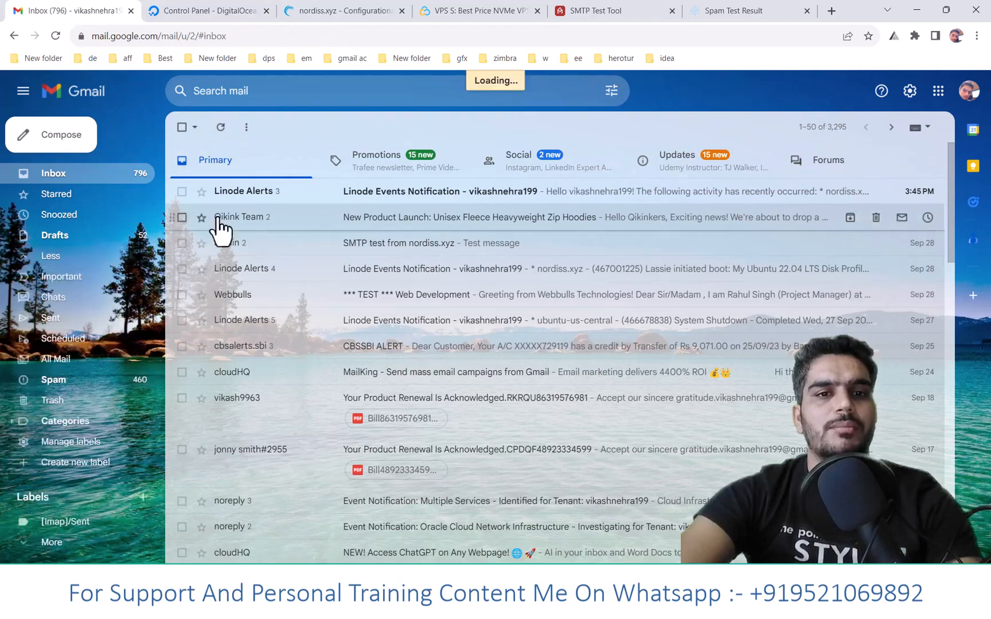
click(291, 224)
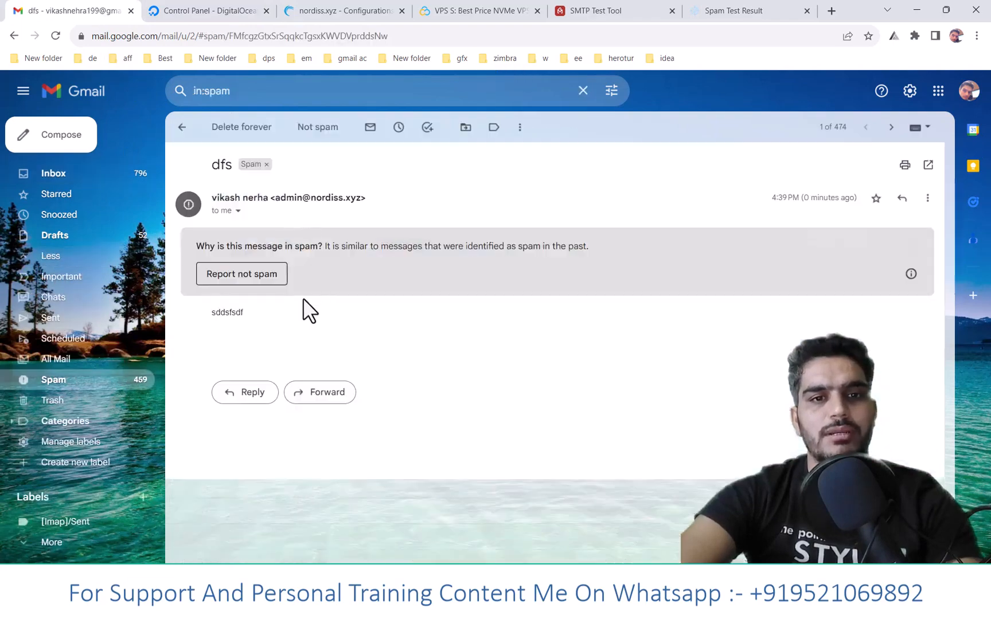
- Reply to the message "dfs" with the text "hi this is" and send the reply
click(245, 396)
text(hi this is)
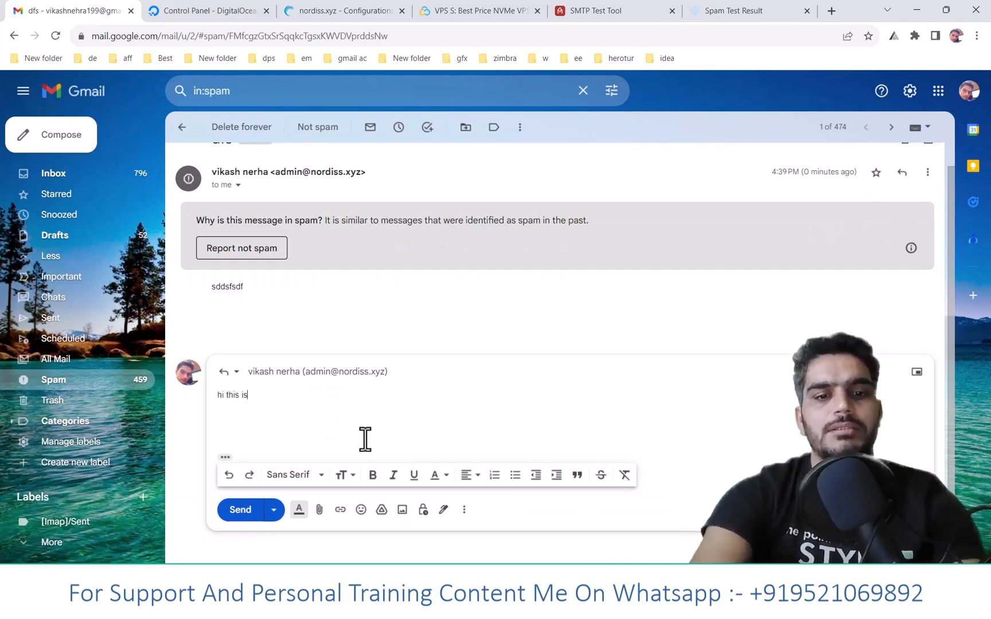
click(243, 512)
- Switch back to Thunderbird on the remote server, show the account's inbox and close the Thunderbird Privacy Notice page
mouse_move(653, 608)
click(648, 539)
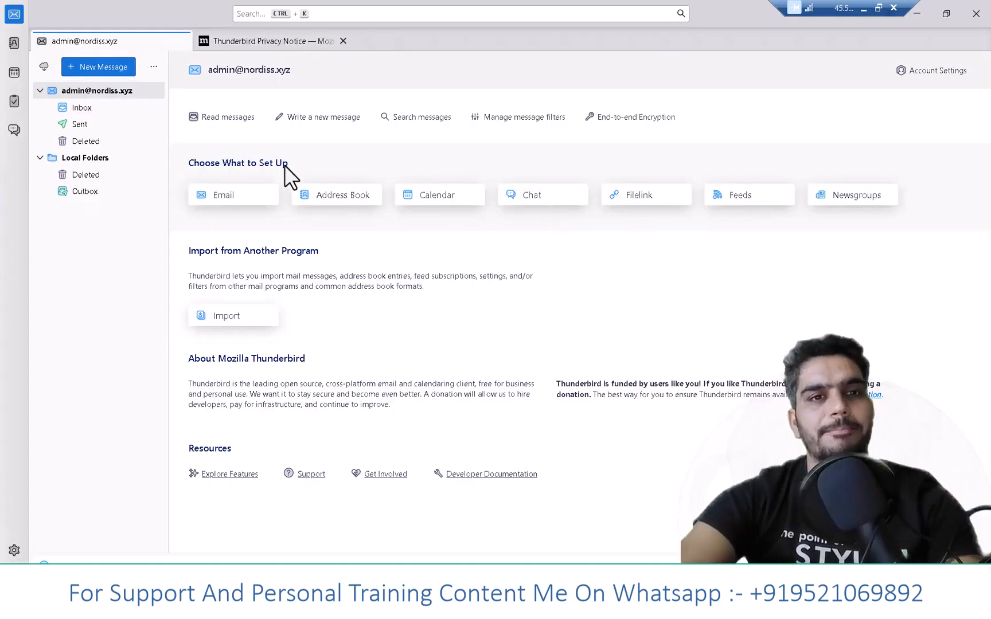
click(85, 111)
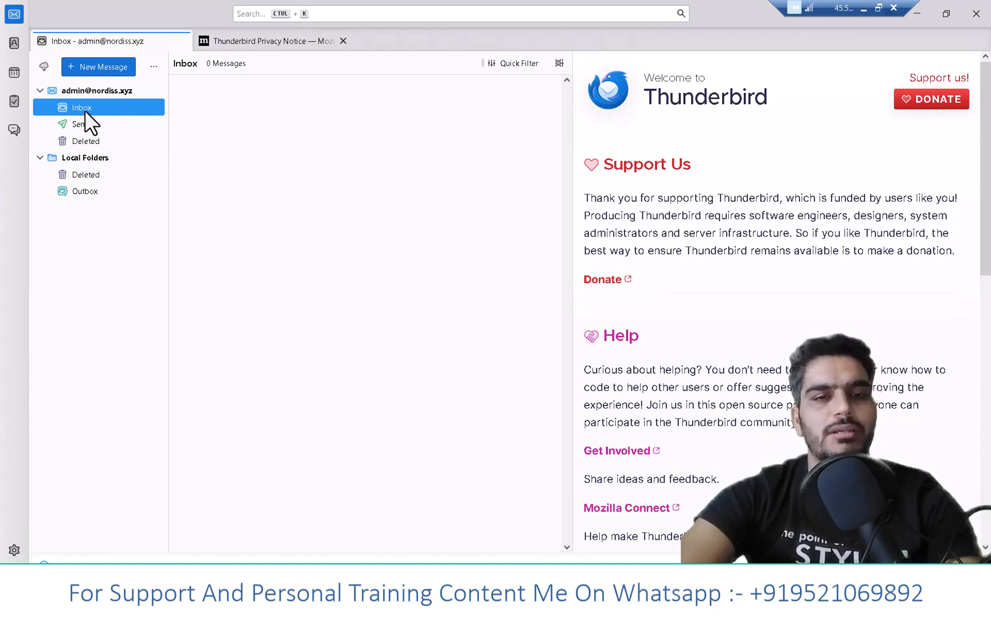
click(342, 41)
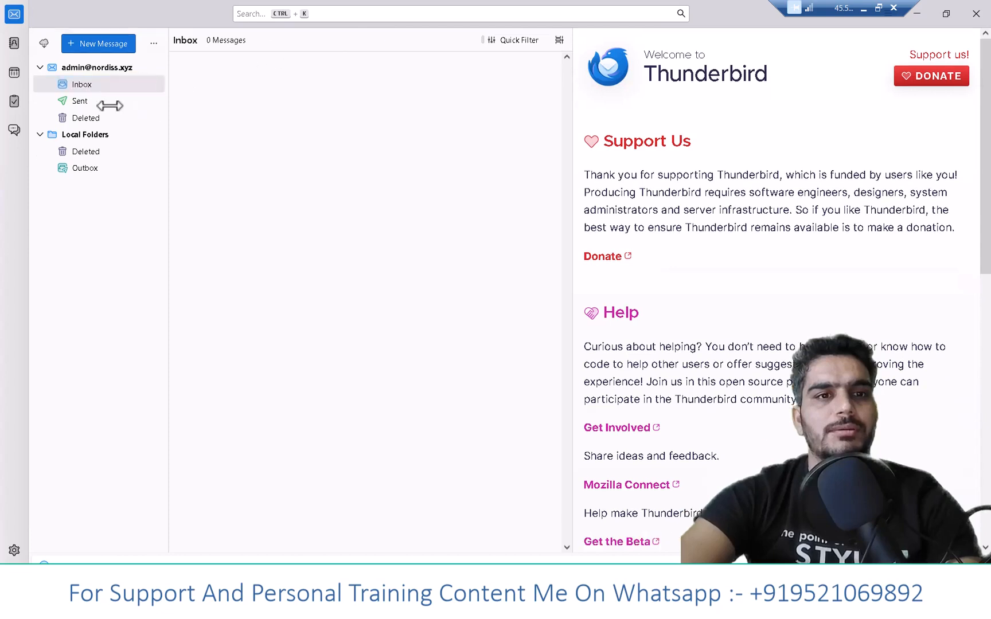
- Recheck the inbox by alternating with the Sent folder, open the reply "Re: dfs" and highlight its reply text
click(81, 100)
click(83, 84)
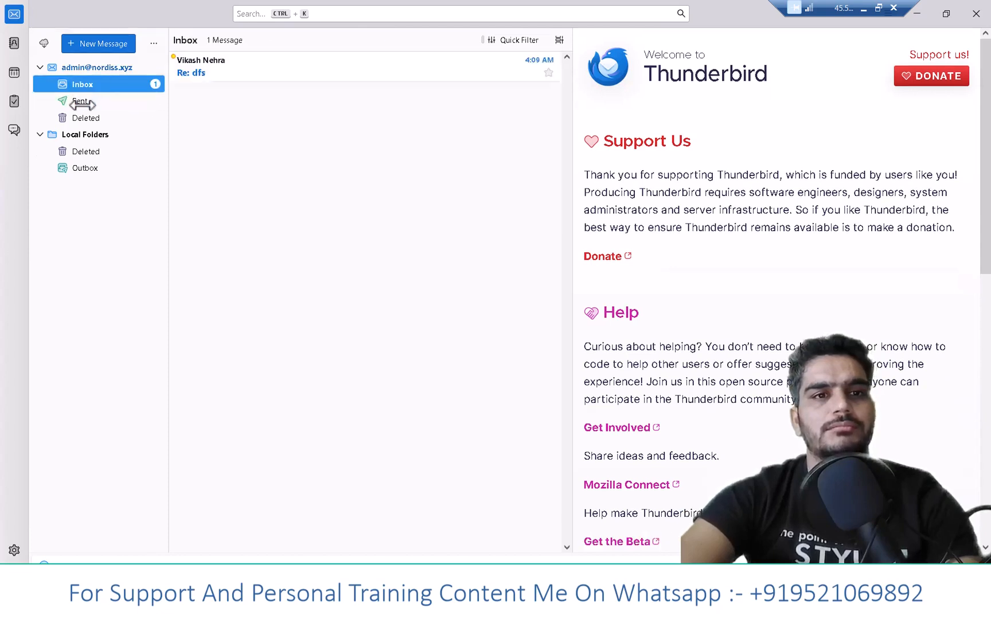
click(80, 101)
click(83, 84)
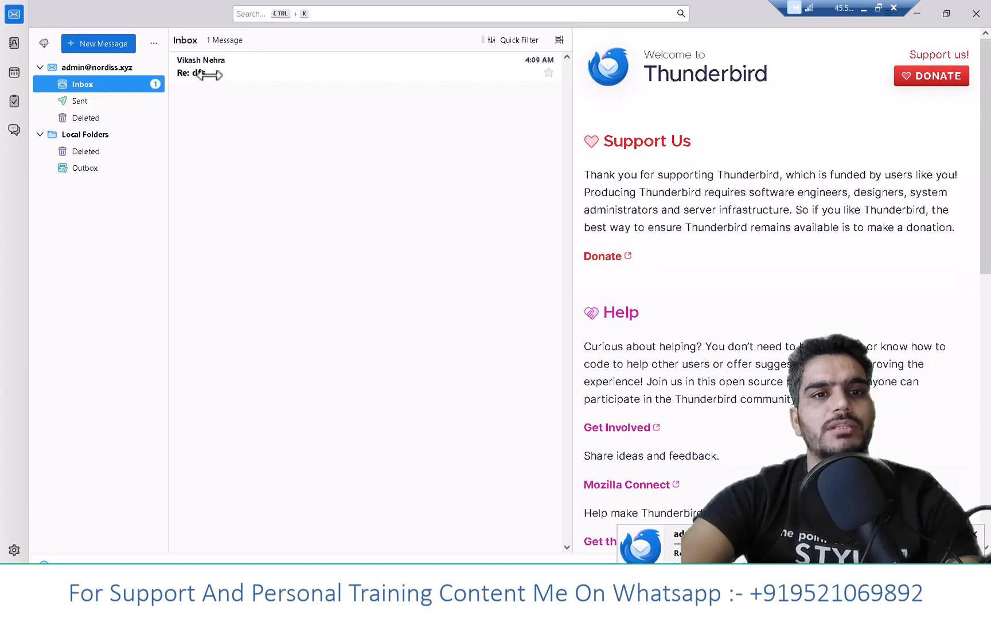
click(239, 70)
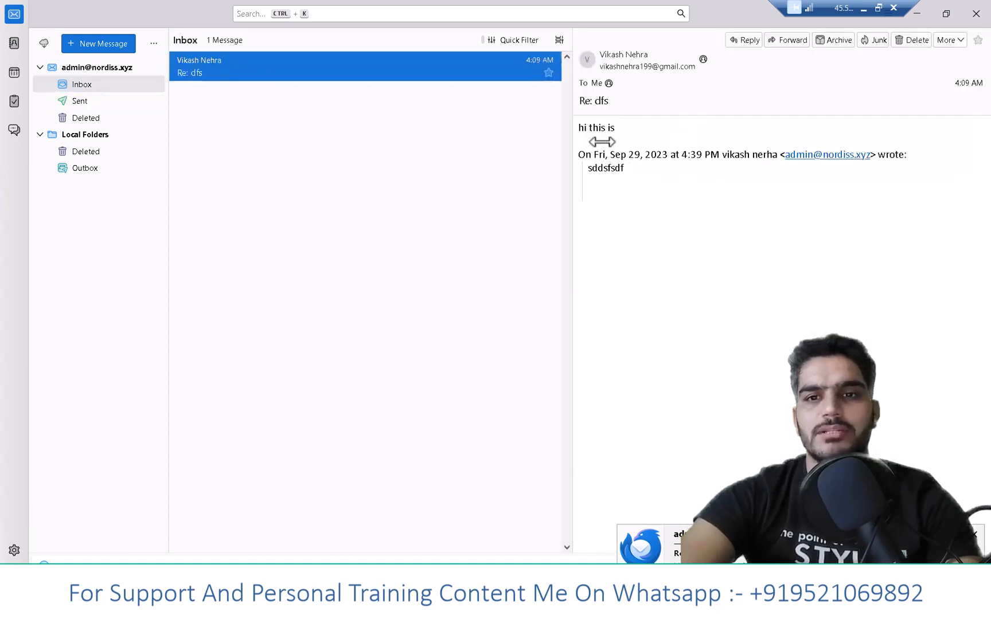
drag(583, 128, 636, 126)
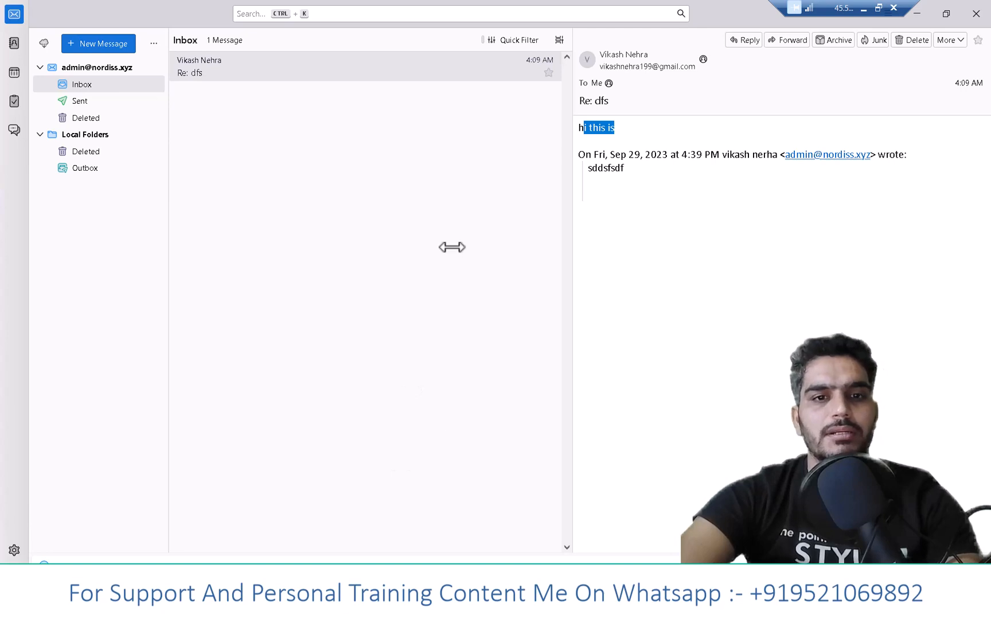
- Switch to hMailServer Administrator and review the accounts of nordiss.xyz and the list of domains
key(alt+Tab)
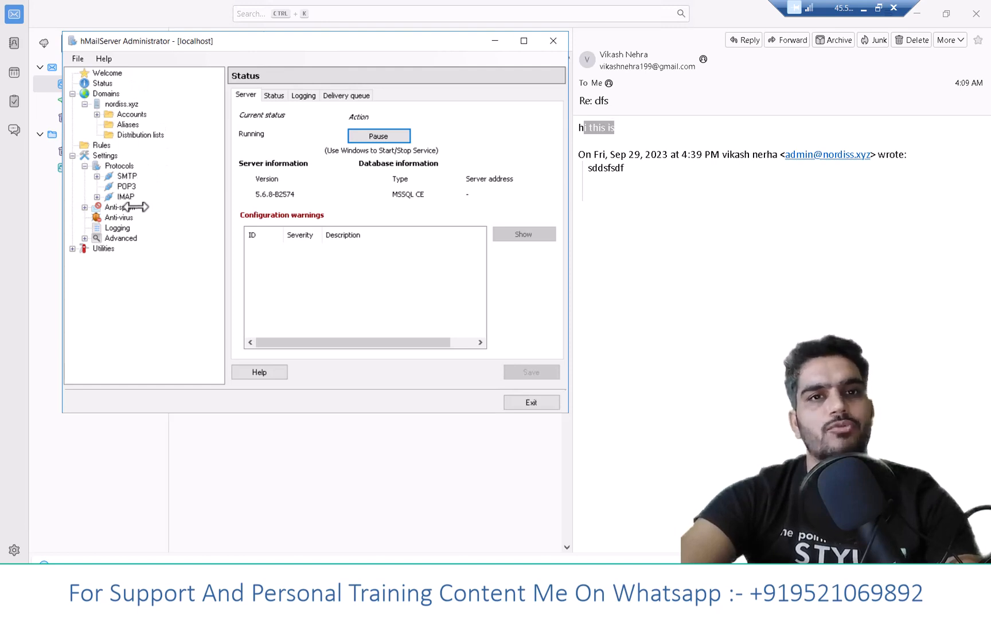
click(122, 115)
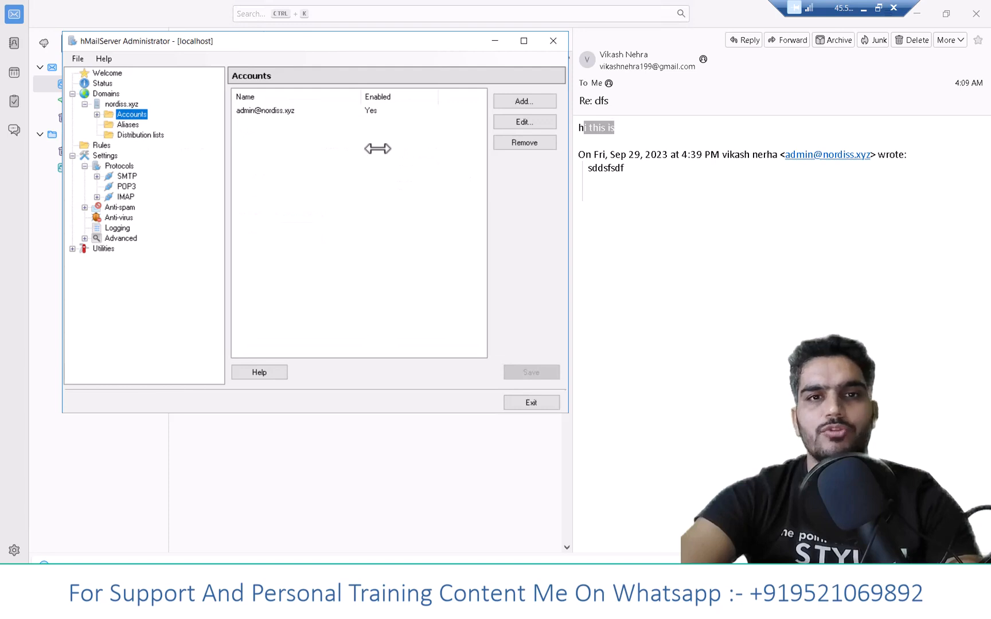
click(104, 94)
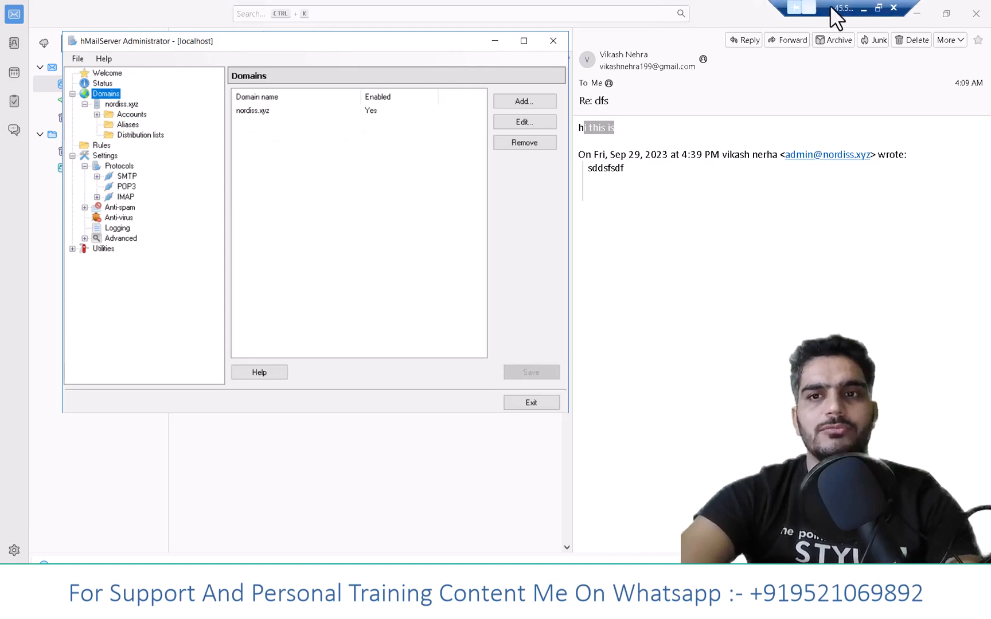
- Minimize the remote desktop, switch to the YouTube channel page in the local browser and look through its videos
click(862, 7)
mouse_move(425, 573)
click(425, 522)
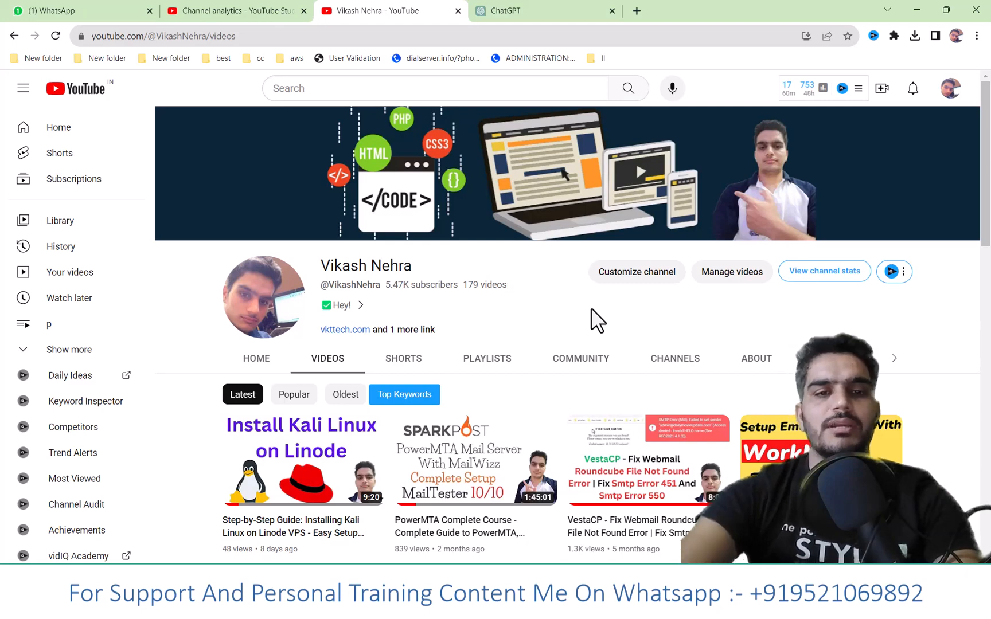
scroll(513, 380, down, 1)
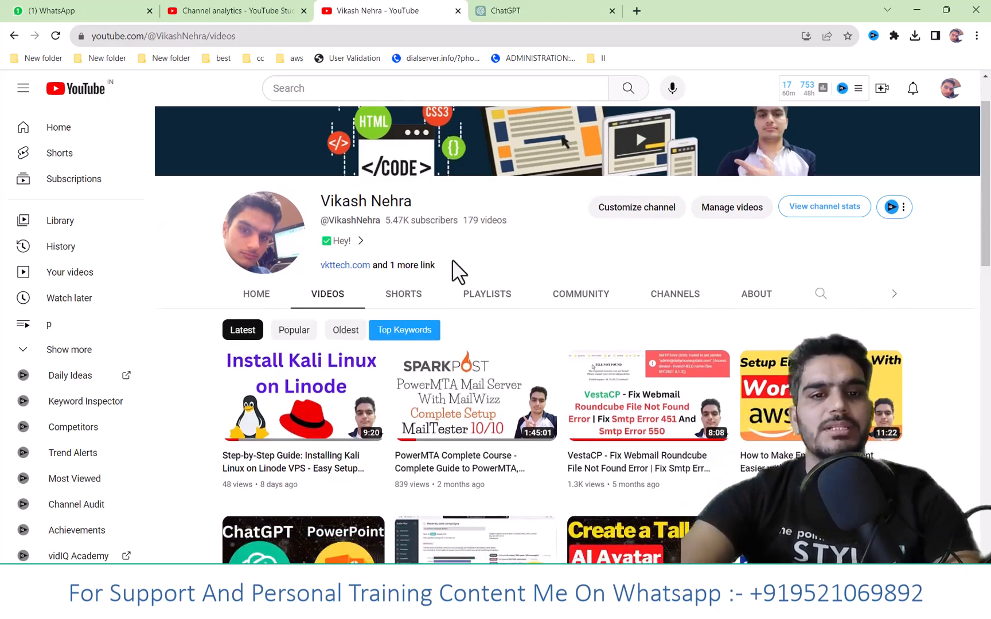